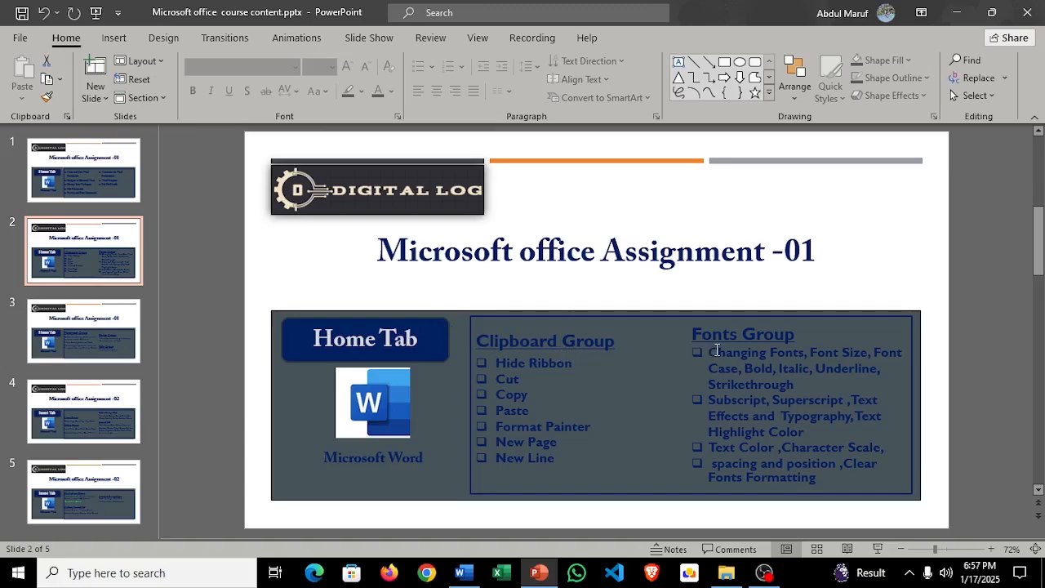
Step: View slide 3 of the course content presentation and return to slide 2
click(134, 330)
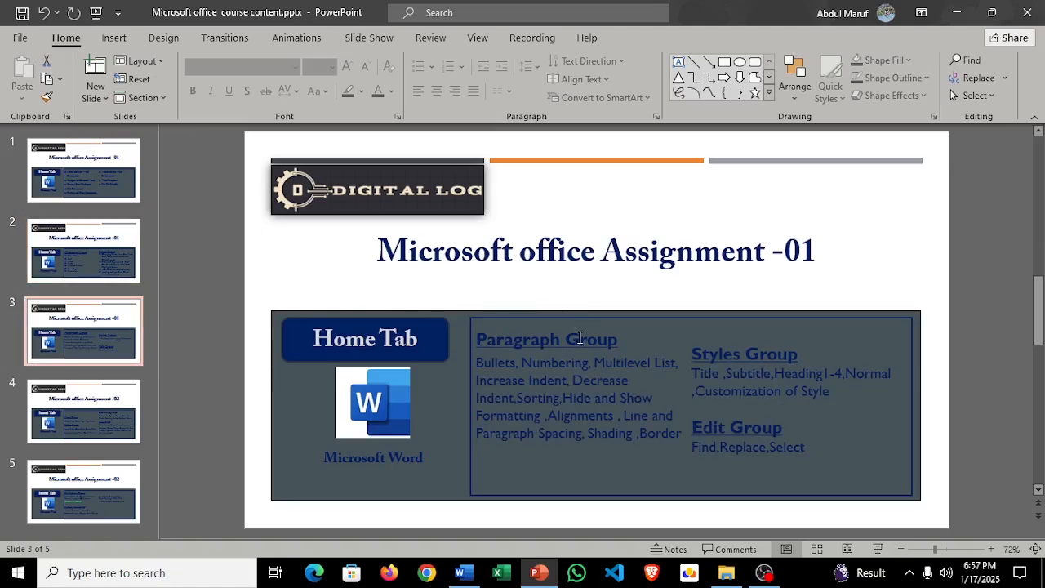
click(98, 247)
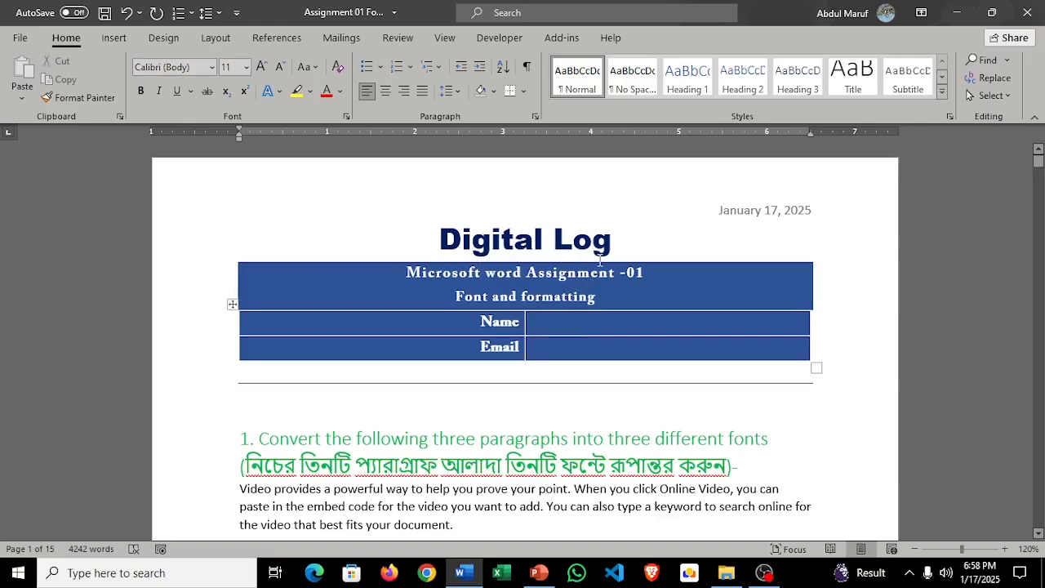
Step: Switch to the Word assignment document and examine its title, the Name and Email table, and the start of task 1
click(596, 346)
scroll(599, 369, down, 1)
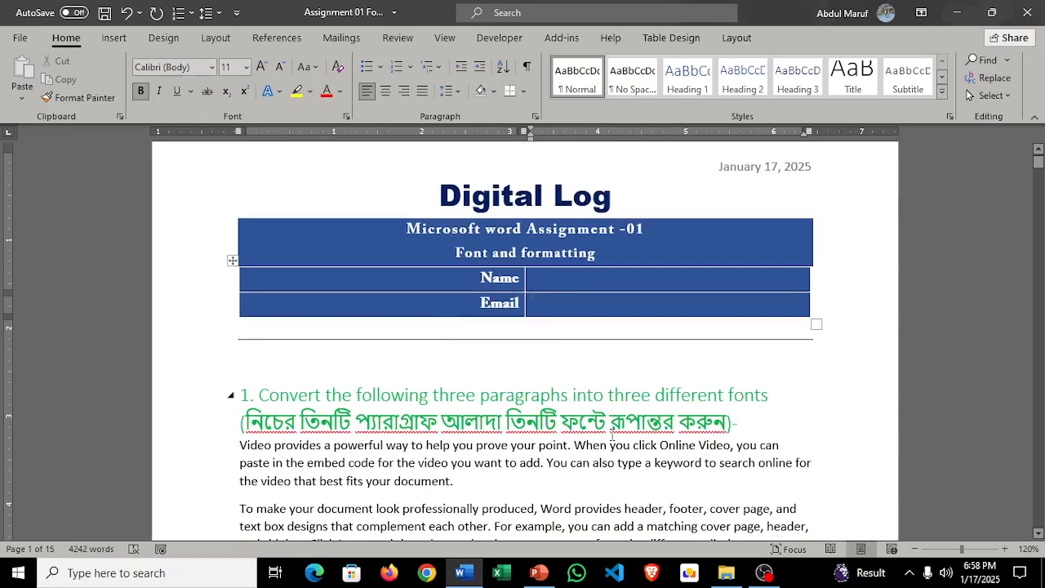
scroll(381, 345, up, 1)
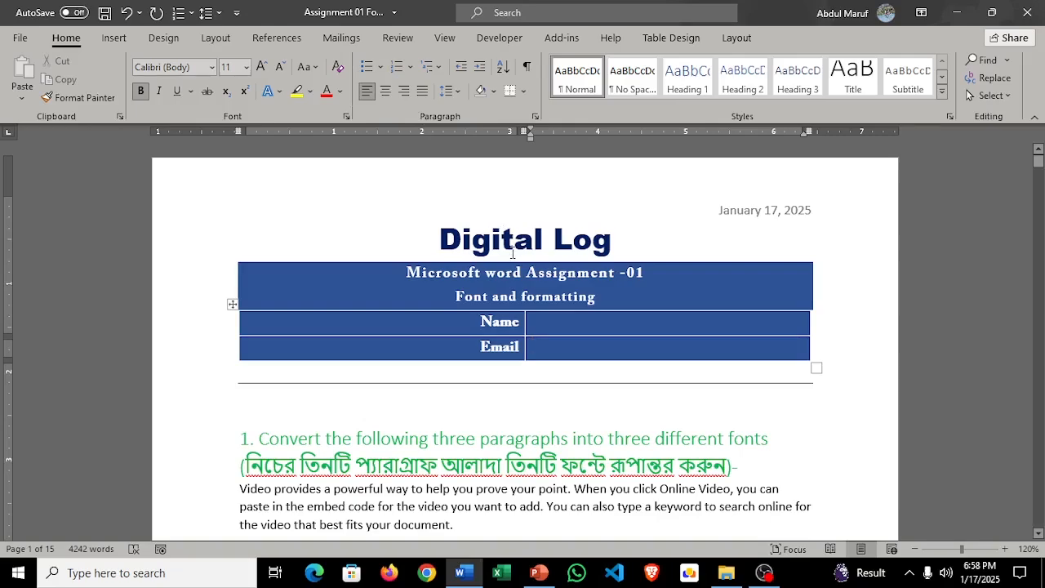
scroll(531, 309, down, 1)
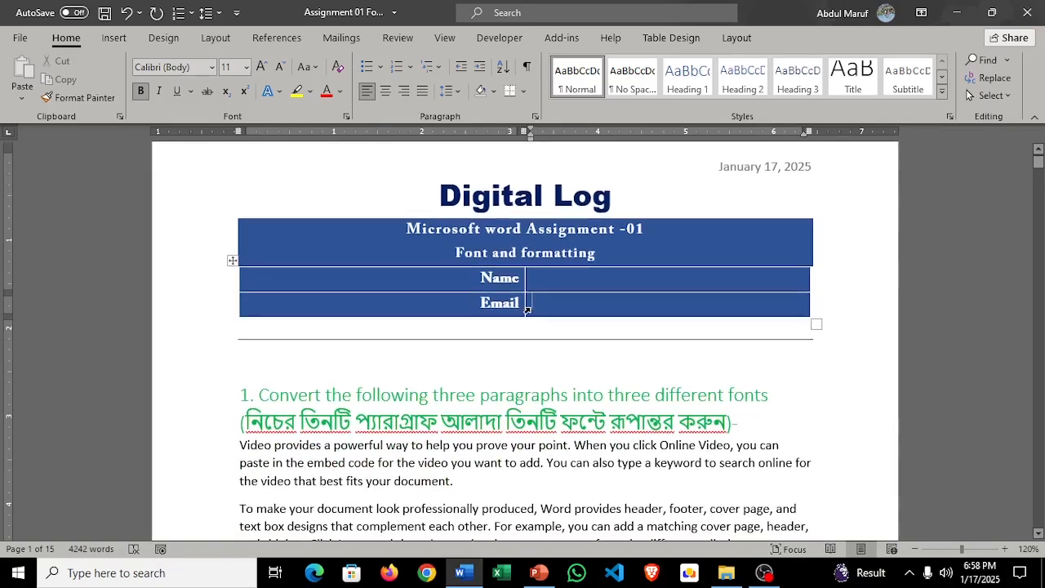
scroll(617, 397, down, 1)
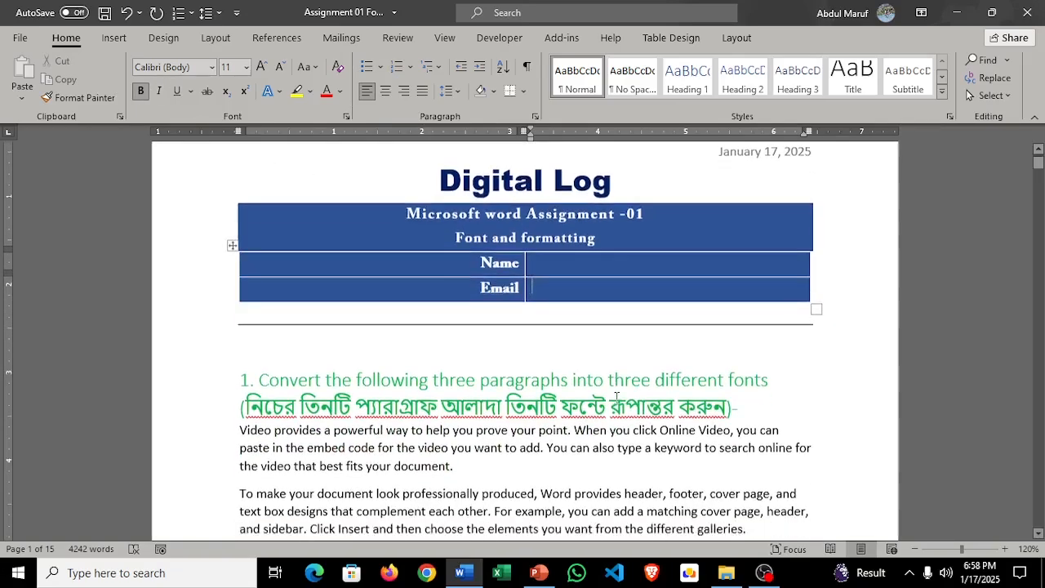
scroll(617, 397, down, 1)
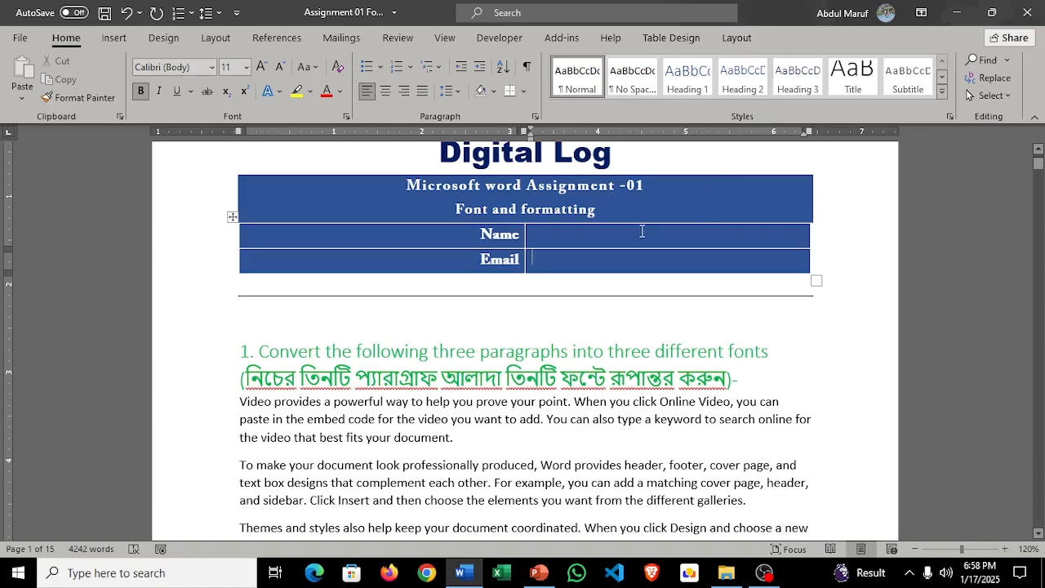
scroll(643, 231, down, 1)
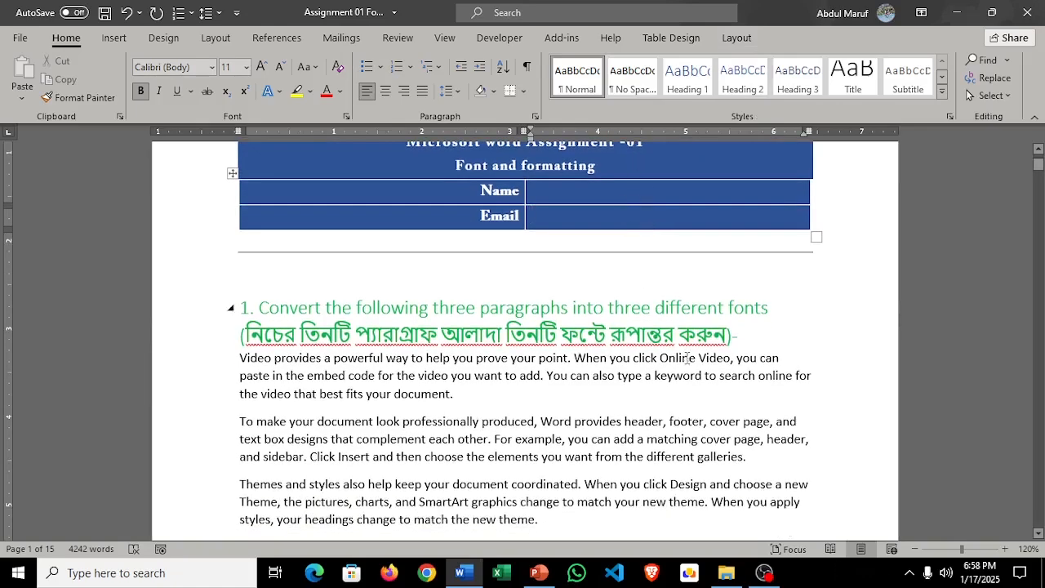
scroll(688, 360, up, 1)
scroll(689, 364, up, 1)
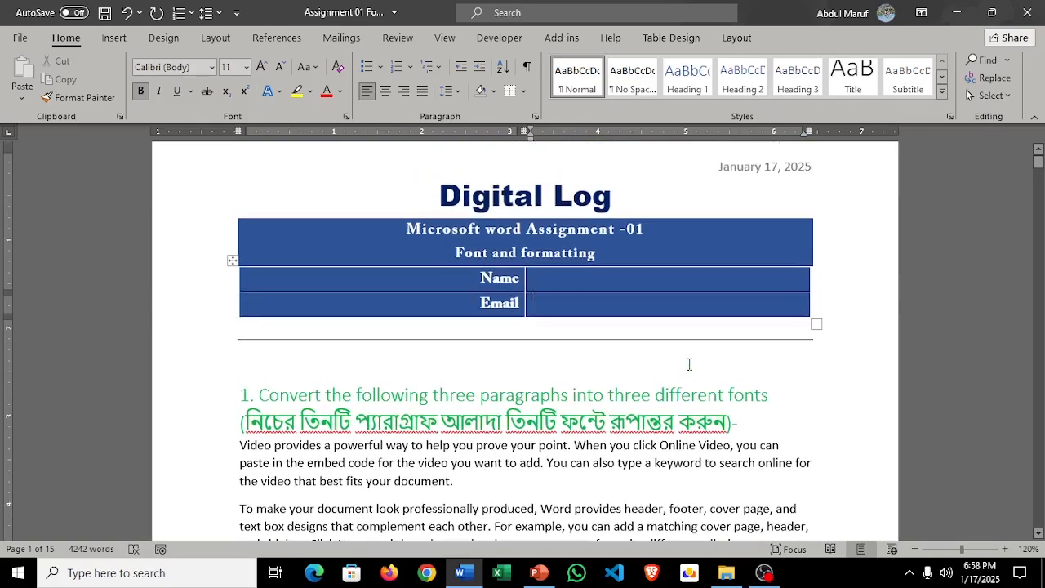
scroll(689, 364, down, 3)
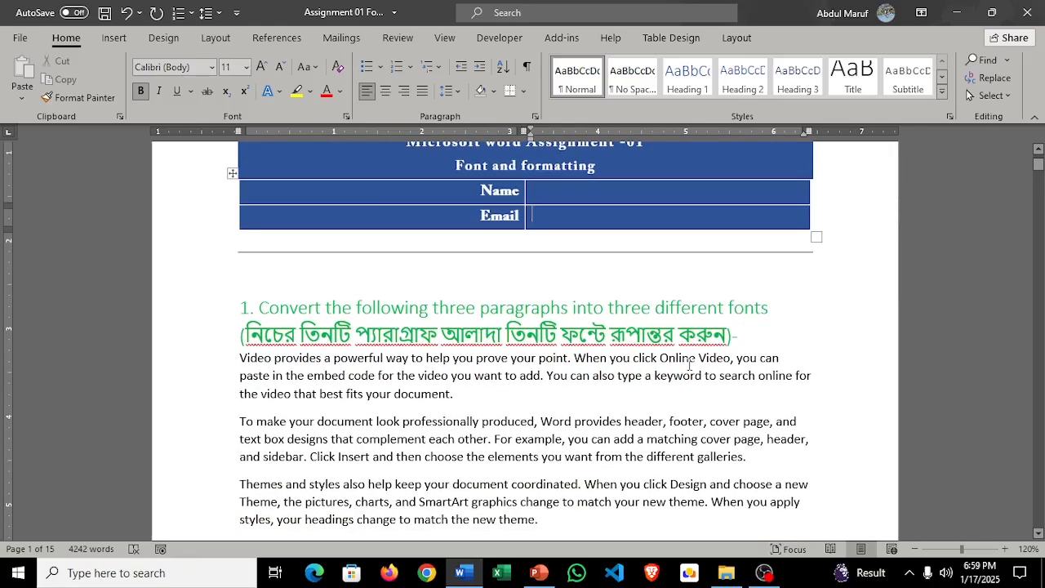
scroll(564, 338, down, 2)
scroll(564, 338, up, 5)
scroll(563, 337, up, 1)
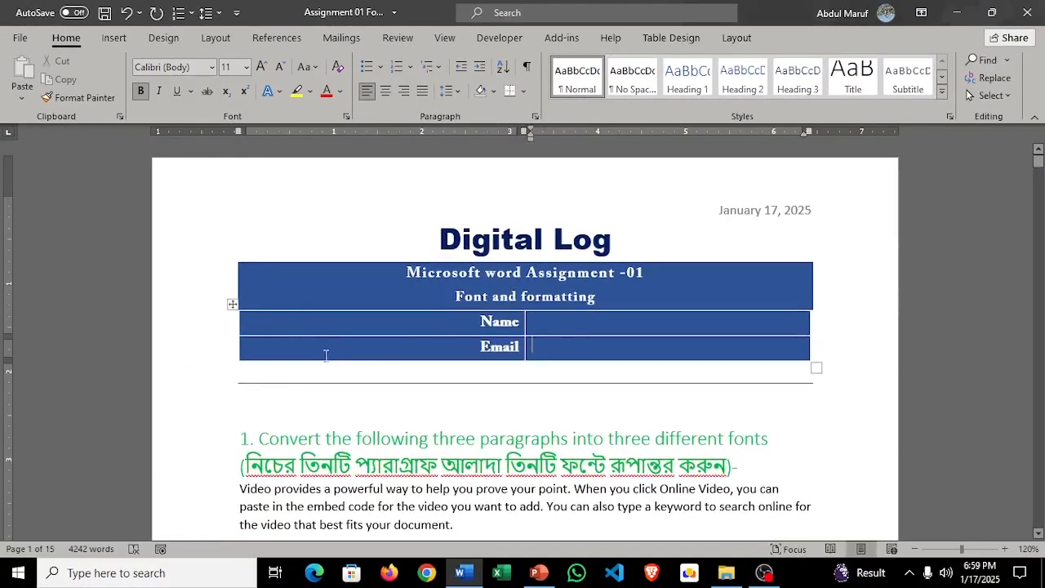
Step: Change the font of task 1's first paragraph, "Video provides a powerful way", to Times New Roman
scroll(398, 394, down, 6)
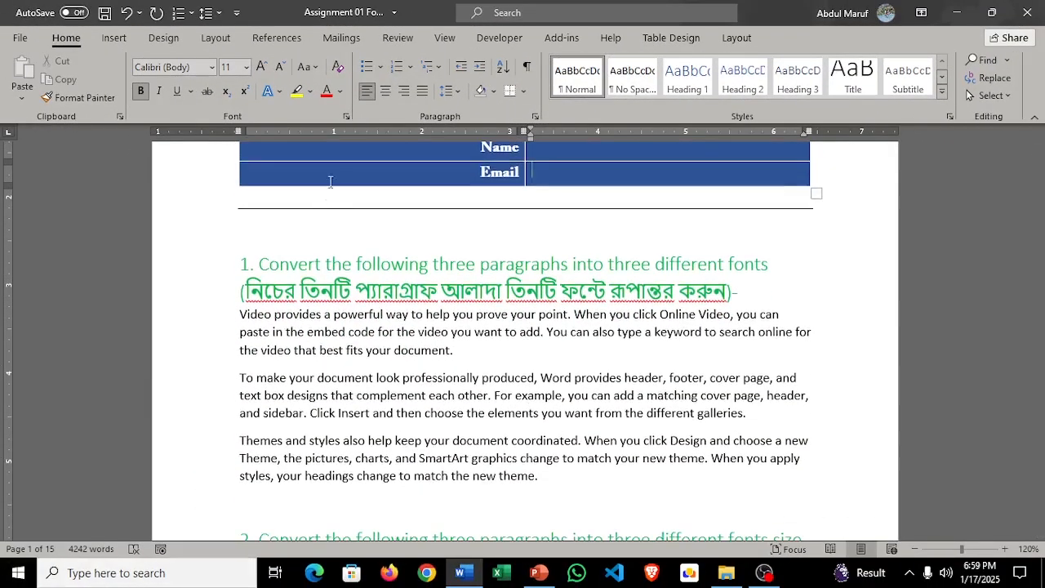
scroll(331, 272, down, 2)
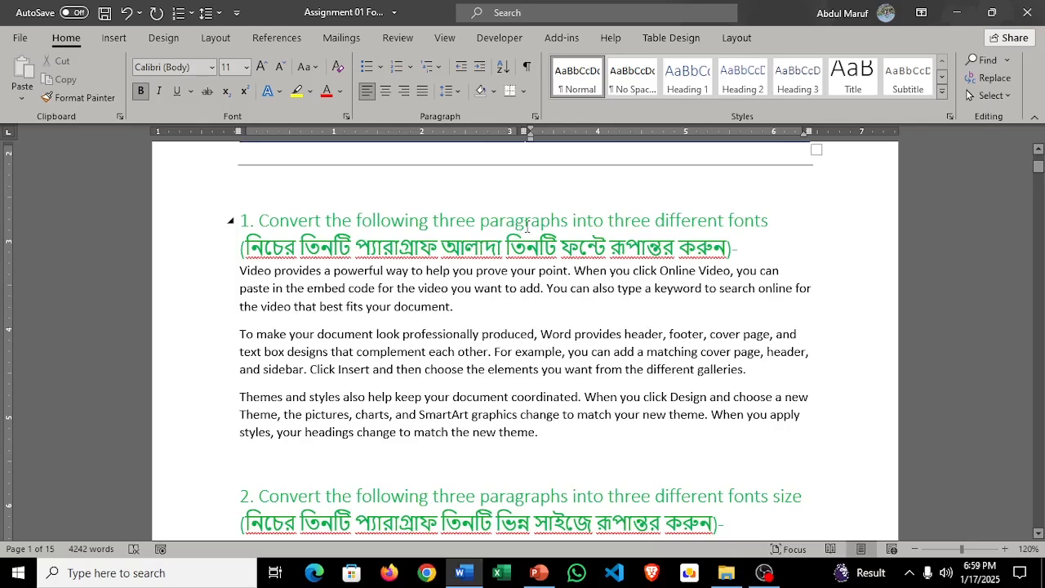
scroll(677, 259, down, 2)
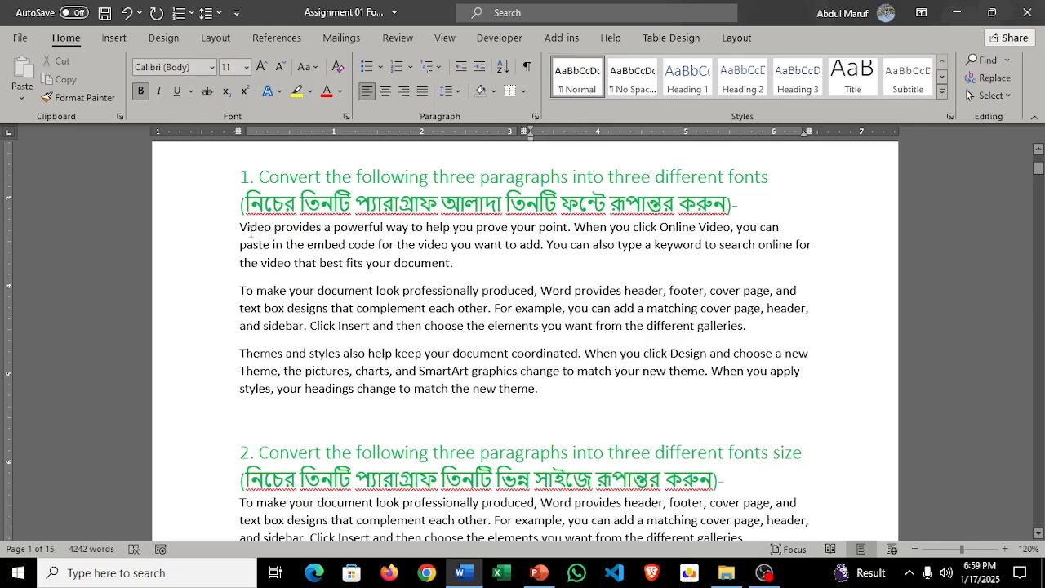
drag(238, 229, 454, 261)
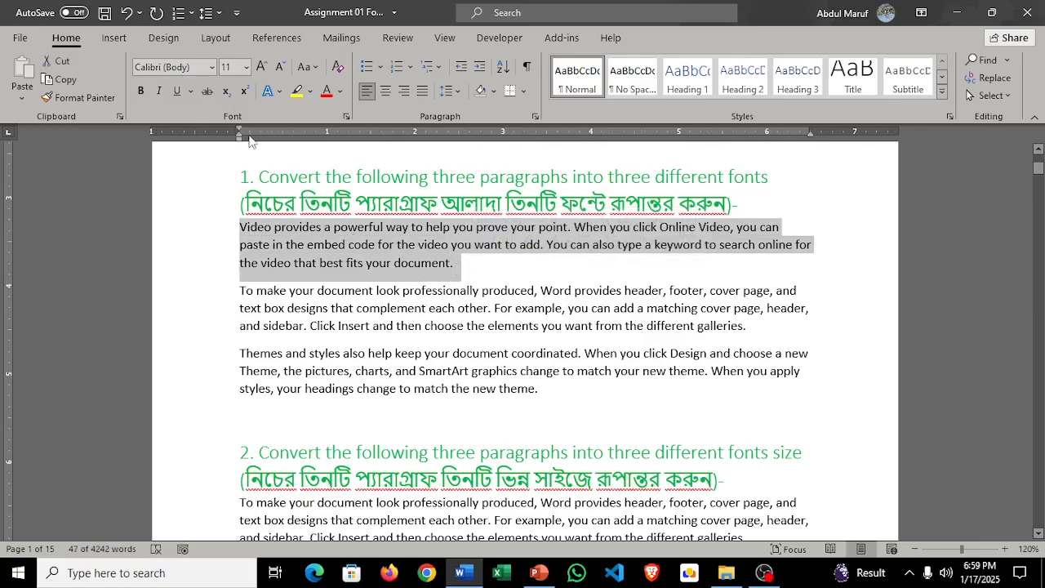
click(212, 69)
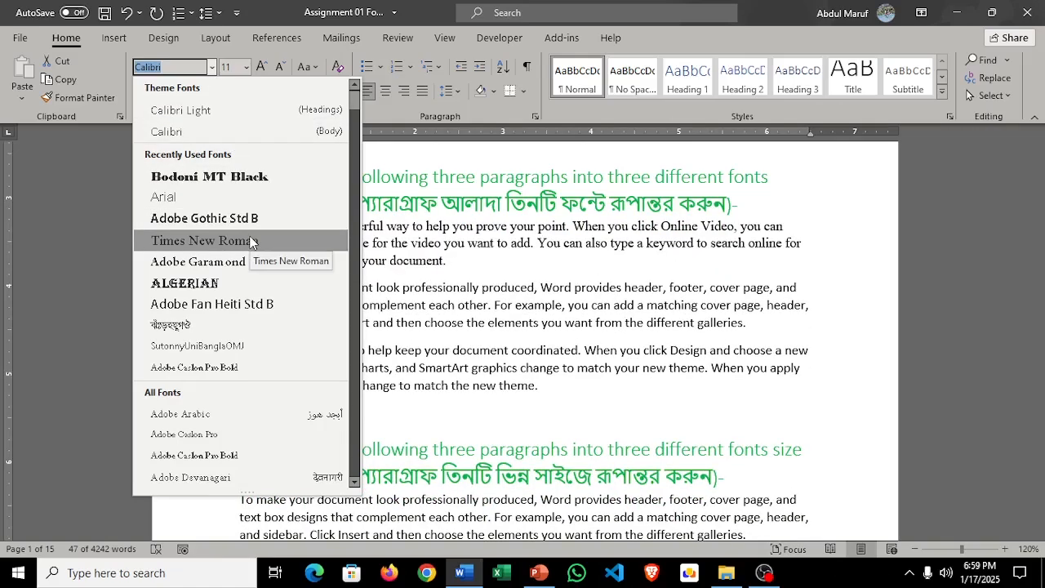
click(251, 241)
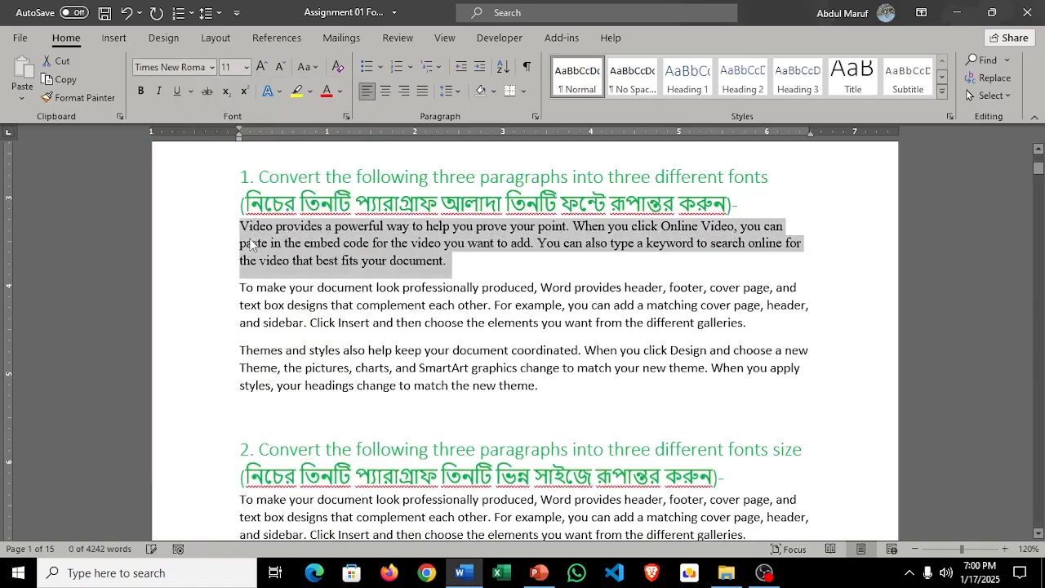
Step: Change the font of task 1's second paragraph, "To make your document look professionally produced", to Adobe Fan Heiti Std B
drag(746, 322, 215, 280)
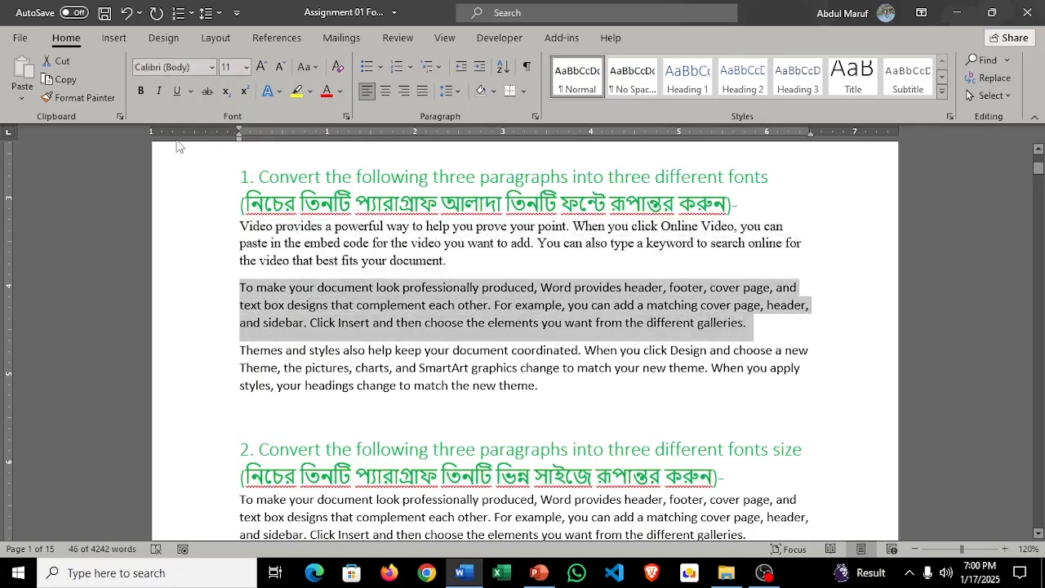
click(212, 67)
scroll(290, 221, down, 6)
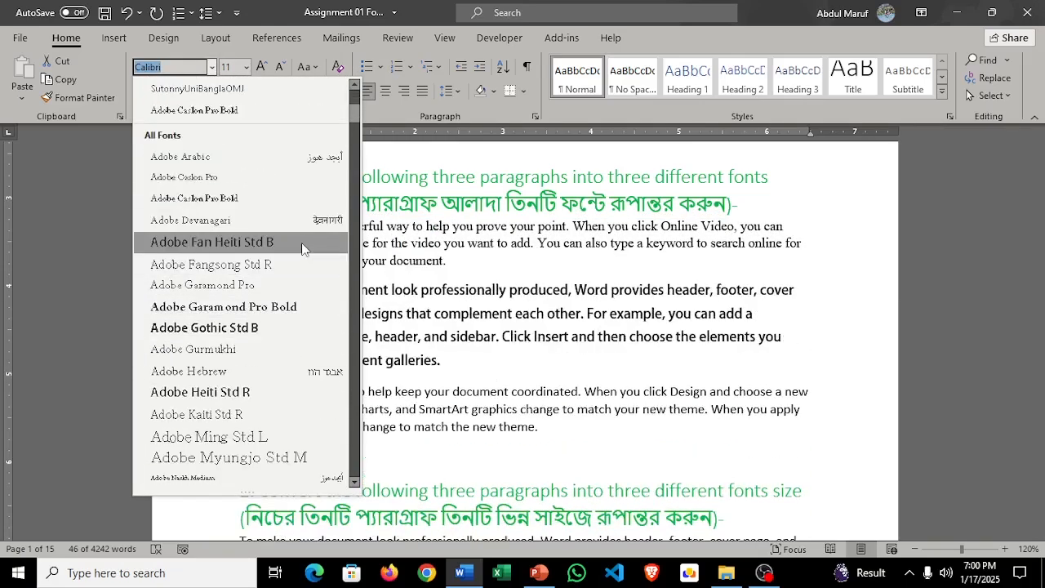
scroll(303, 241, down, 1)
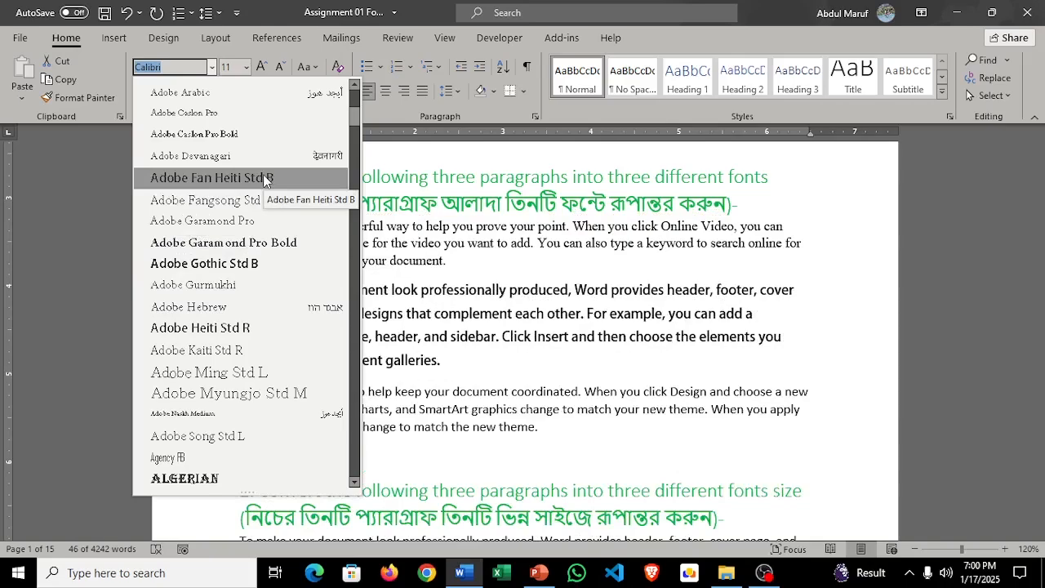
click(264, 181)
Step: Change the font of task 1's third paragraph, "Themes and styles also help", to Arial Black
scroll(526, 305, down, 3)
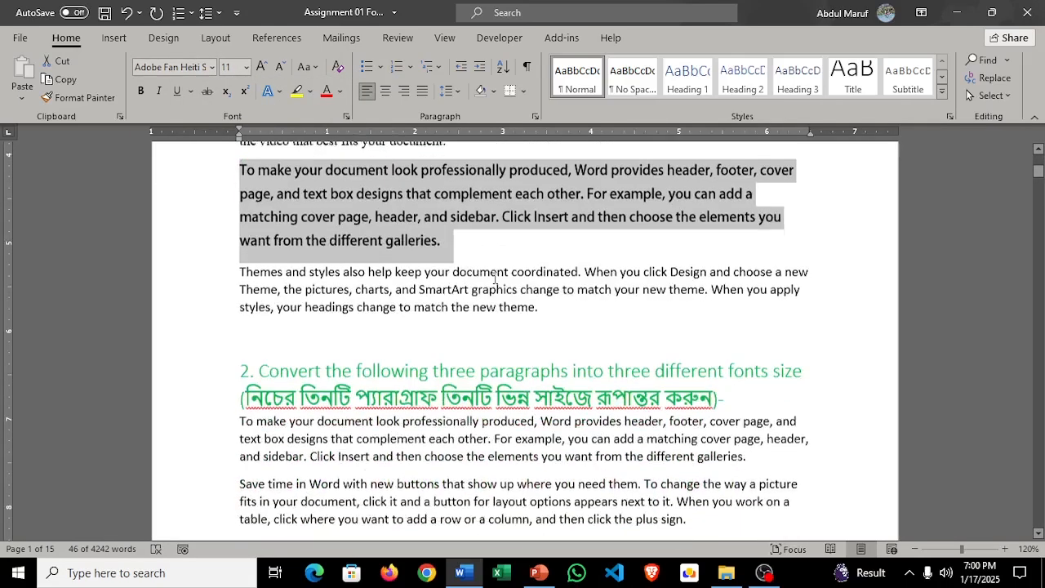
drag(543, 299, 237, 266)
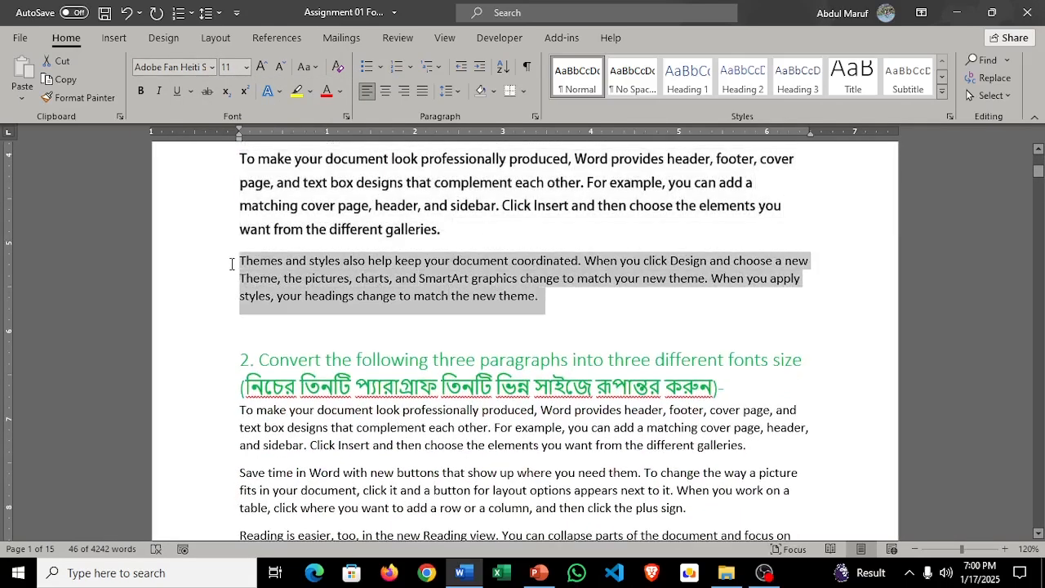
click(214, 69)
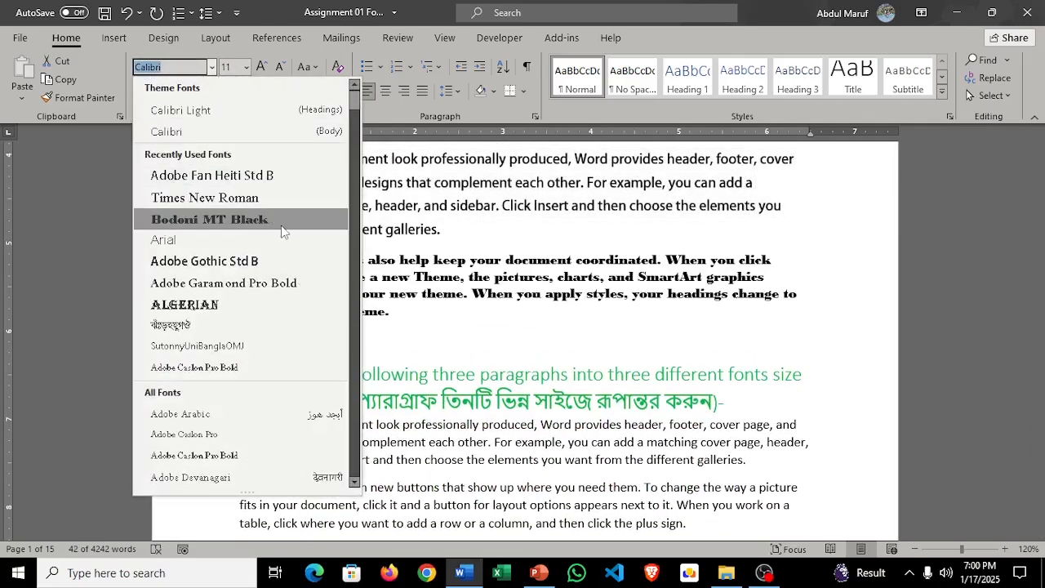
scroll(285, 227, down, 3)
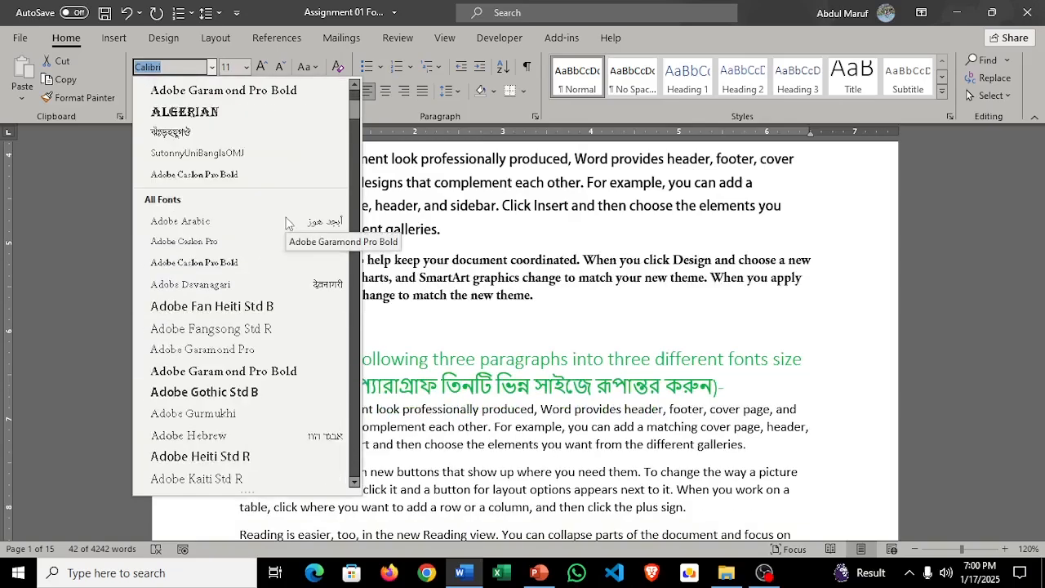
scroll(286, 222, down, 4)
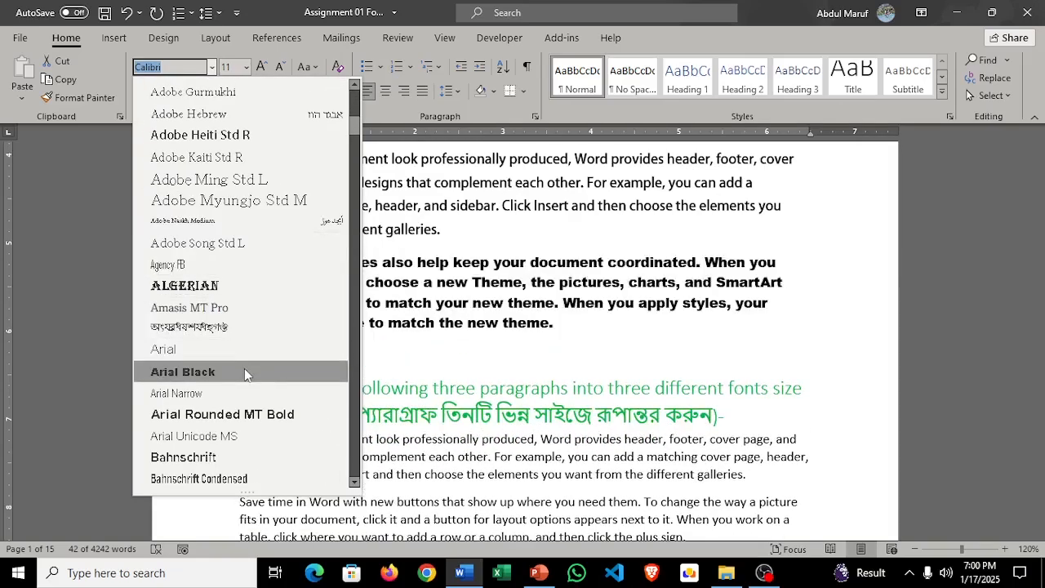
click(244, 372)
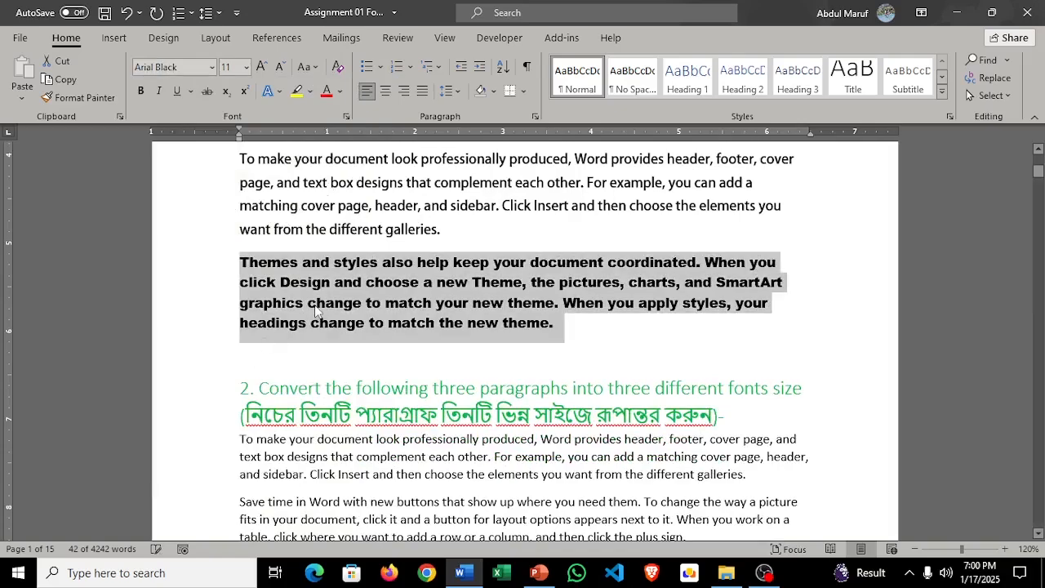
click(212, 68)
scroll(253, 219, down, 6)
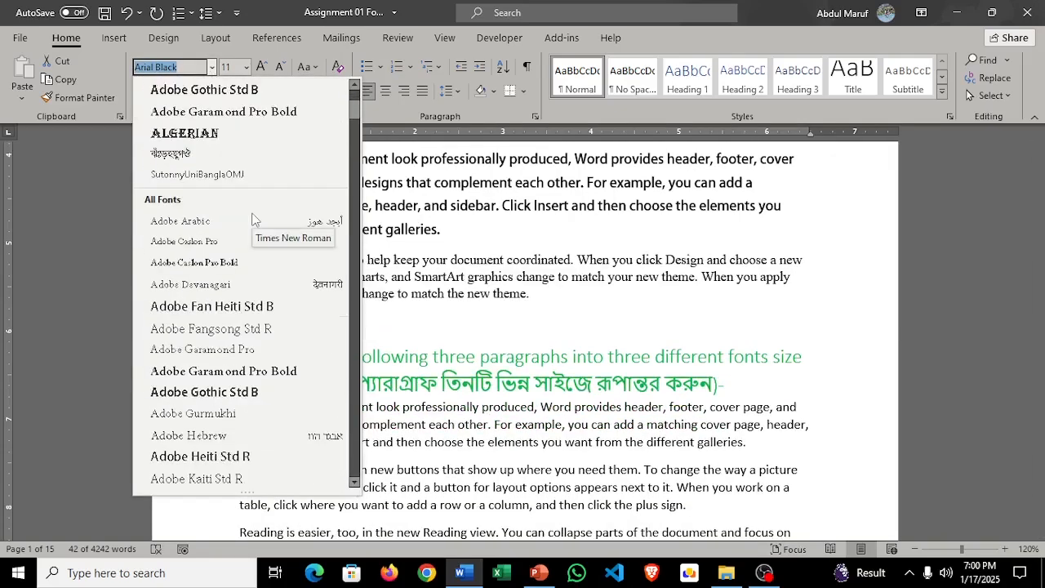
scroll(254, 219, down, 3)
scroll(253, 219, down, 2)
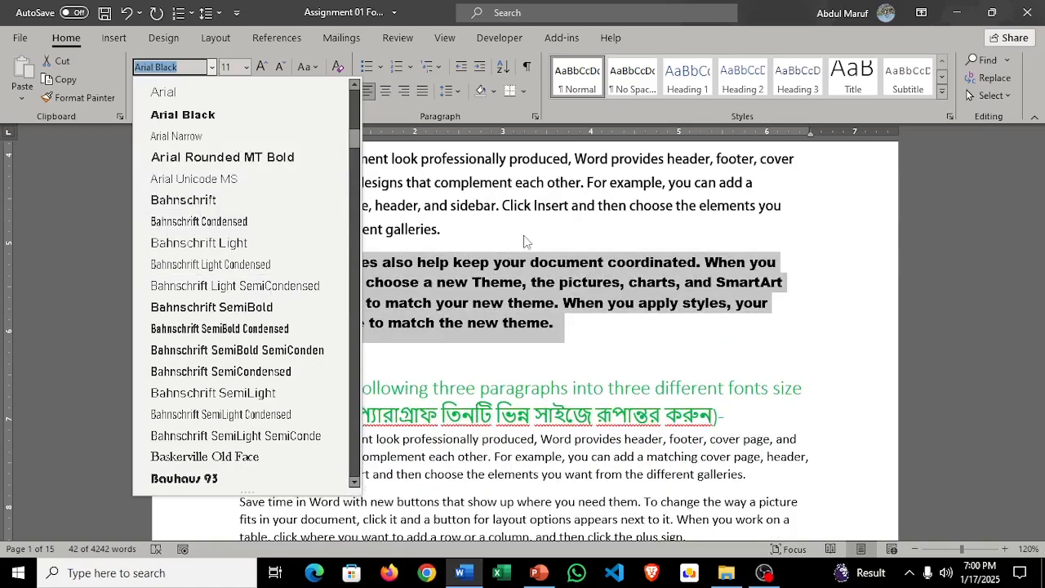
click(526, 236)
Step: Set the font size of task 2's first paragraph, "To make your document look professionally produced", to 14
scroll(525, 233, up, 3)
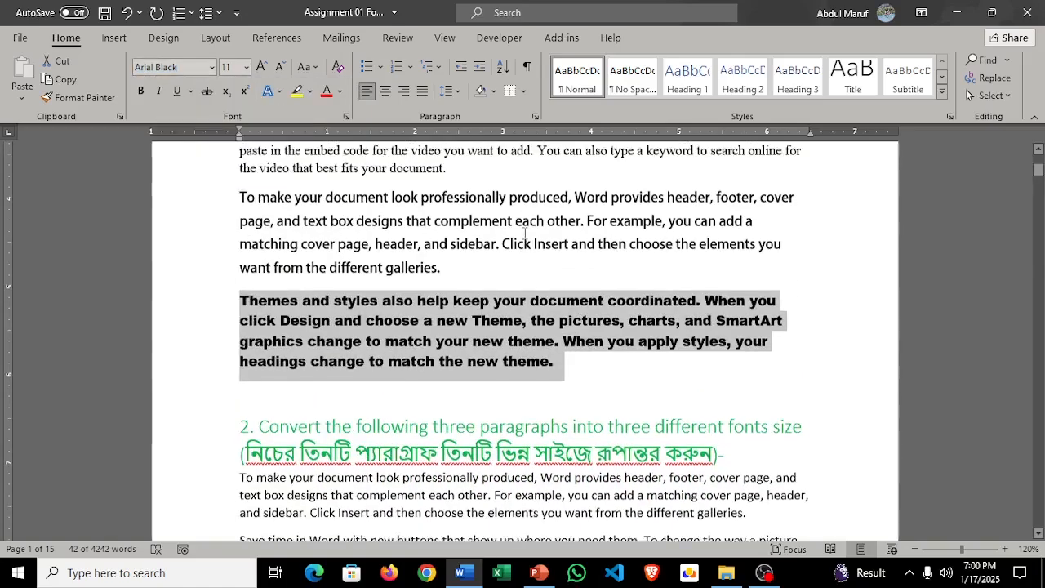
scroll(525, 235, down, 2)
scroll(525, 235, down, 3)
scroll(529, 235, up, 3)
click(549, 264)
scroll(550, 264, up, 3)
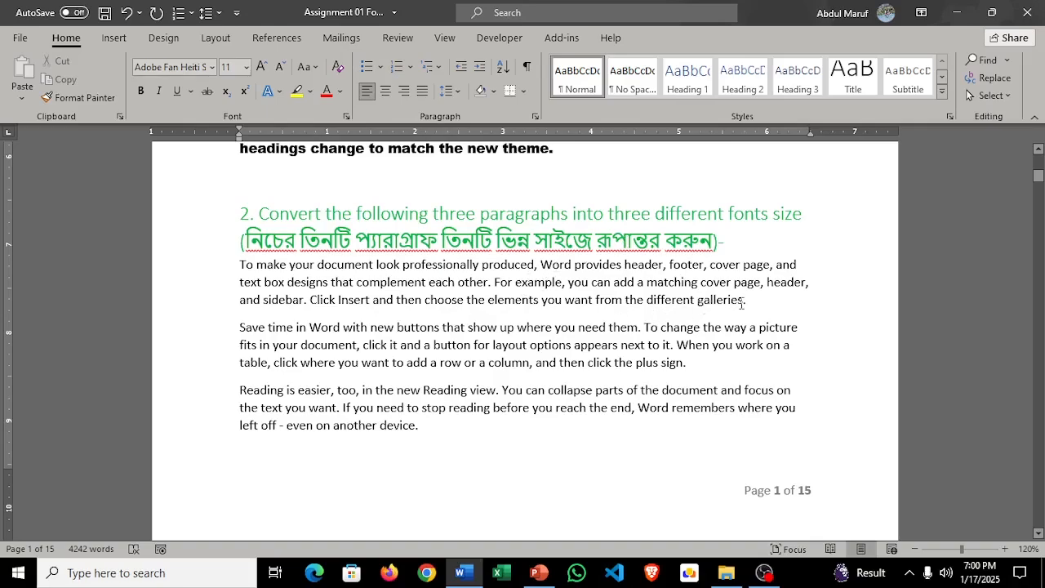
drag(753, 302, 232, 269)
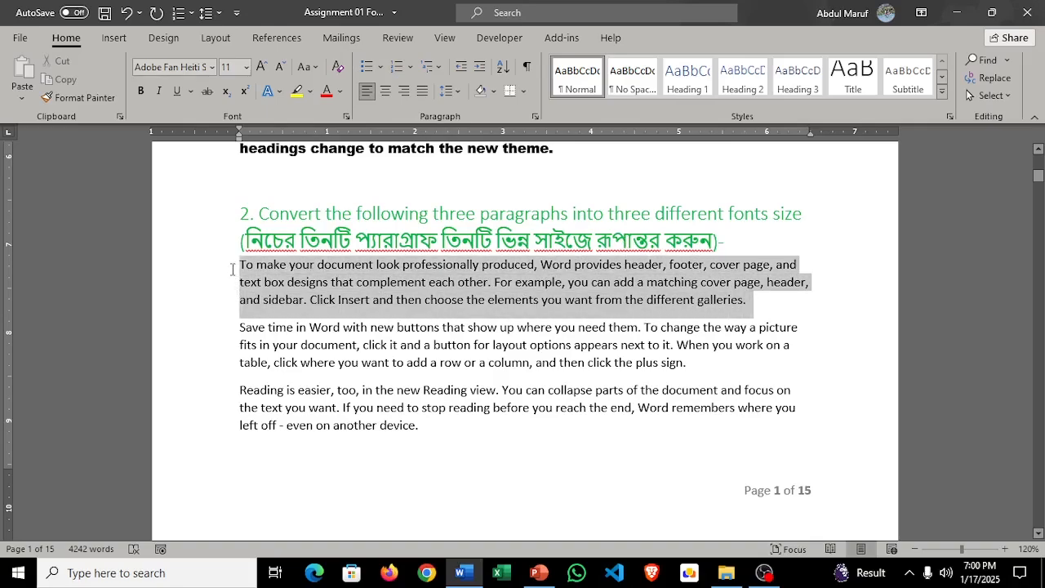
click(246, 68)
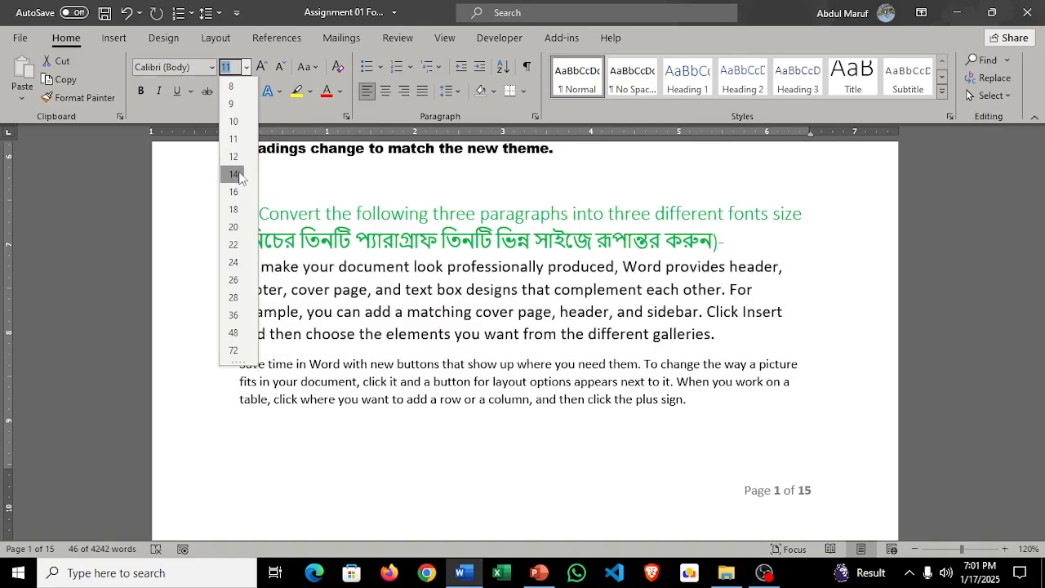
key(Escape)
text(14)
key(Return)
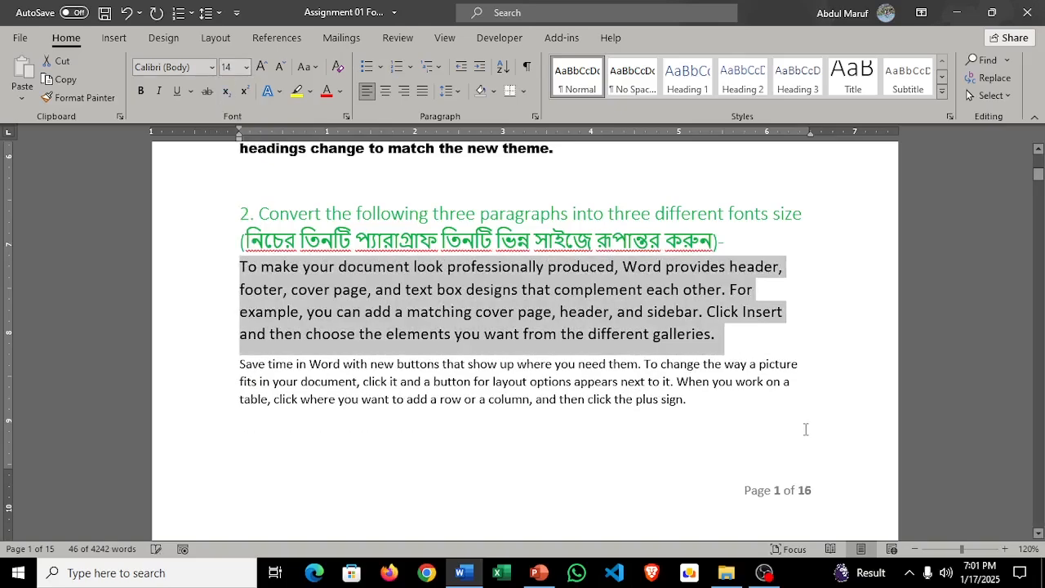
Step: Set the font size of task 2's second paragraph, "Save time in Word with new buttons", to 20
drag(709, 418, 230, 361)
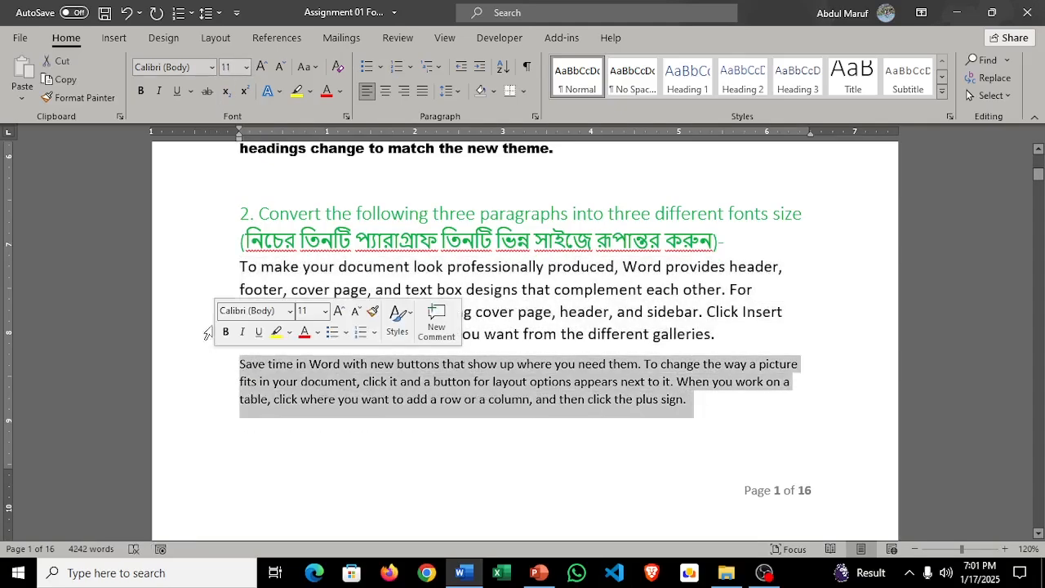
click(246, 67)
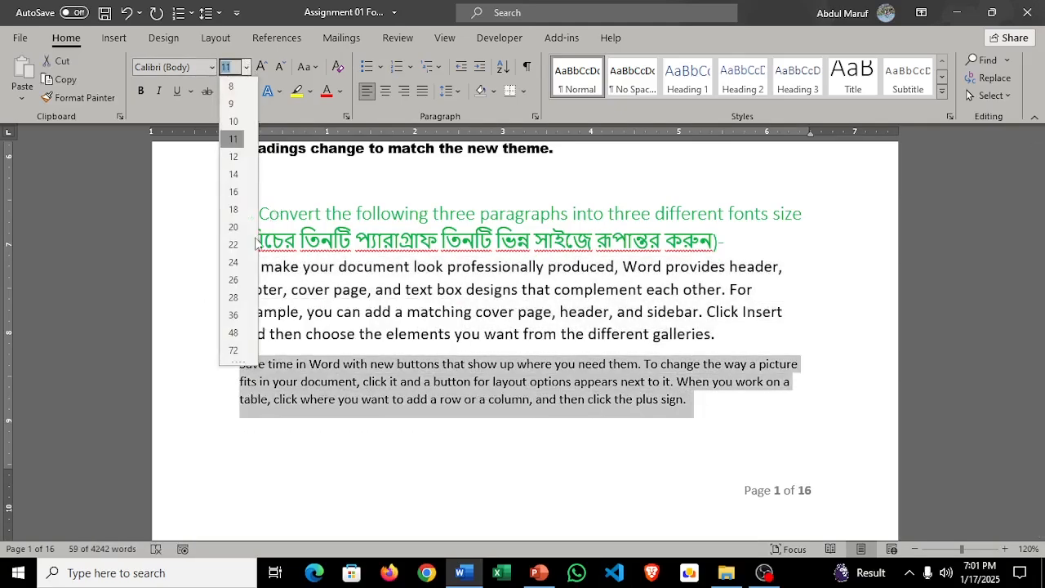
click(235, 219)
Step: Set the font size of task 2's third paragraph, "Reading is easier, too", to 12
scroll(380, 278, down, 10)
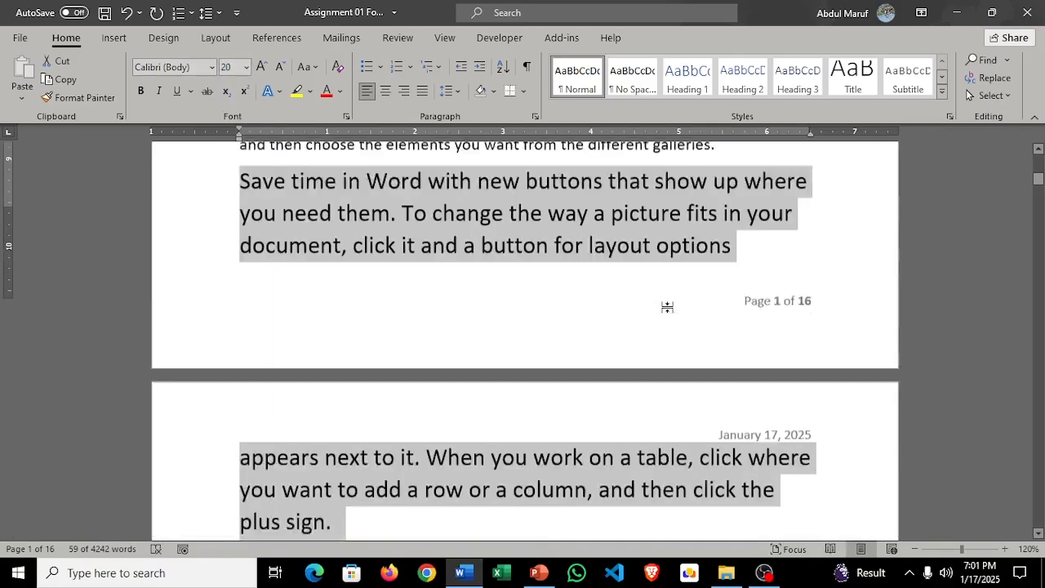
drag(424, 347, 238, 309)
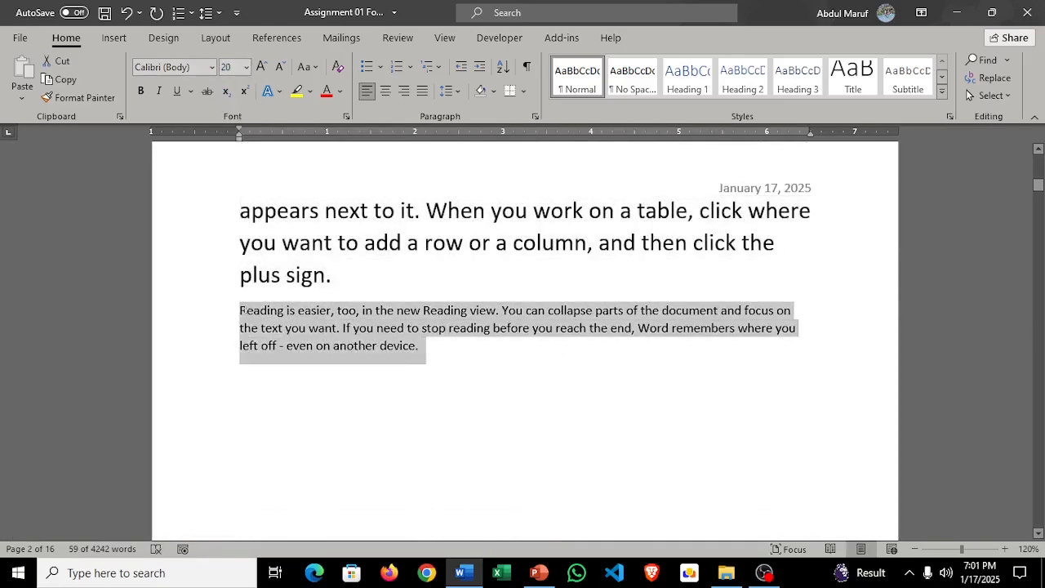
click(246, 67)
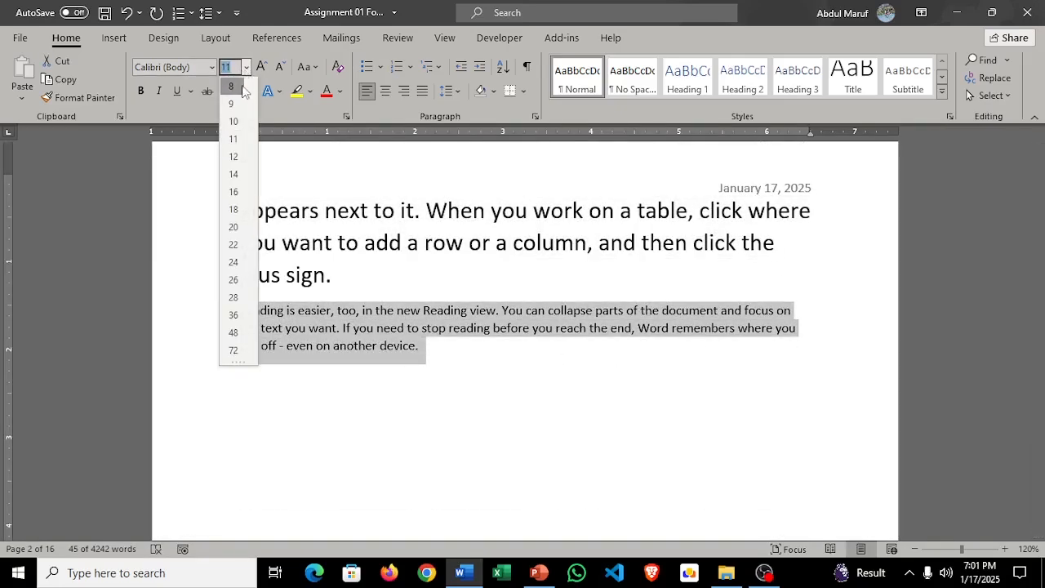
click(233, 157)
Step: Convert task 3's first paragraph, "VIDEO PROVIDES A POWERFUL WAY", to lowercase
scroll(642, 315, down, 8)
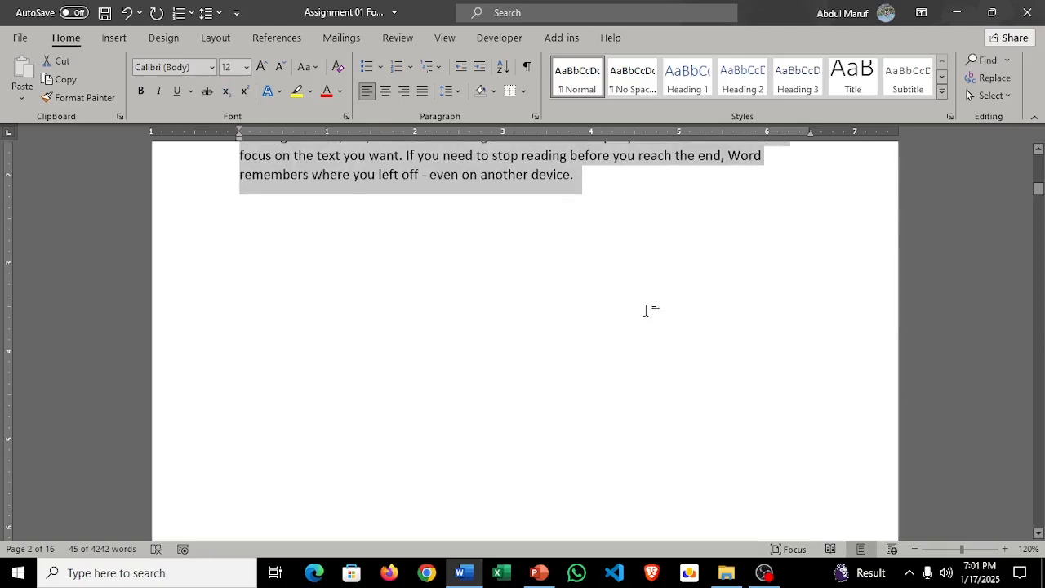
scroll(643, 315, down, 6)
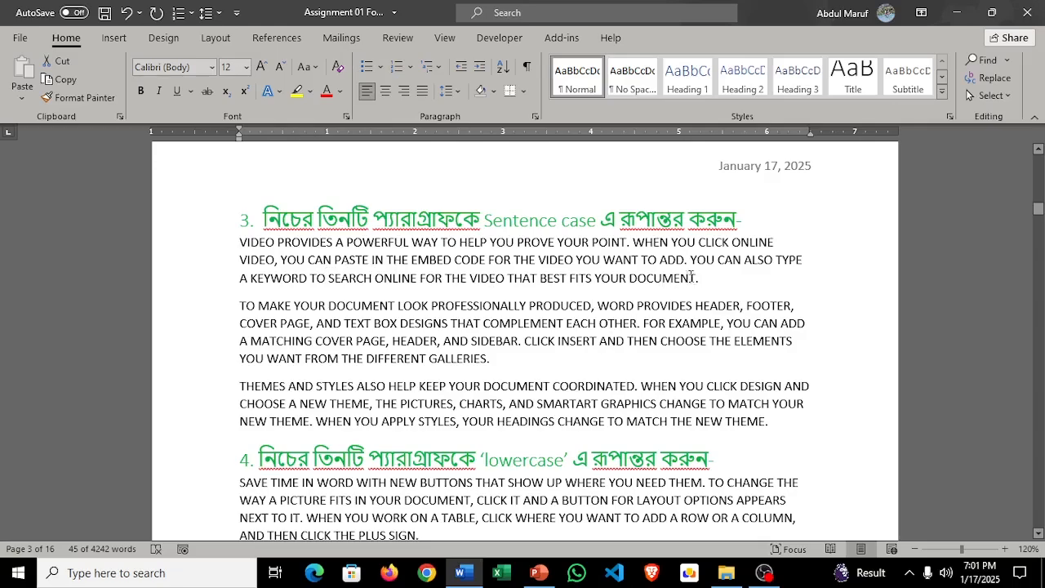
drag(701, 278, 243, 252)
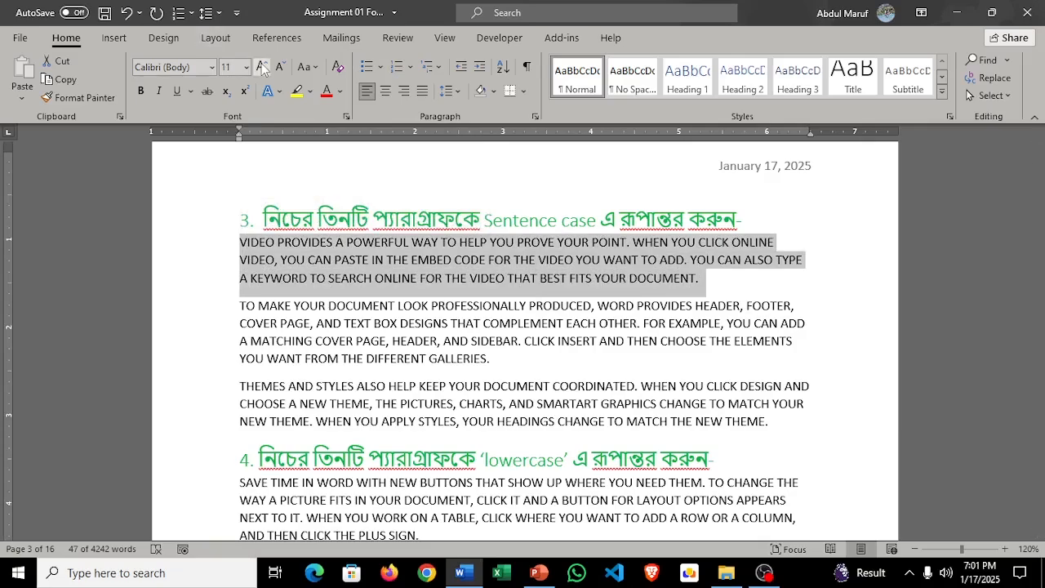
click(315, 68)
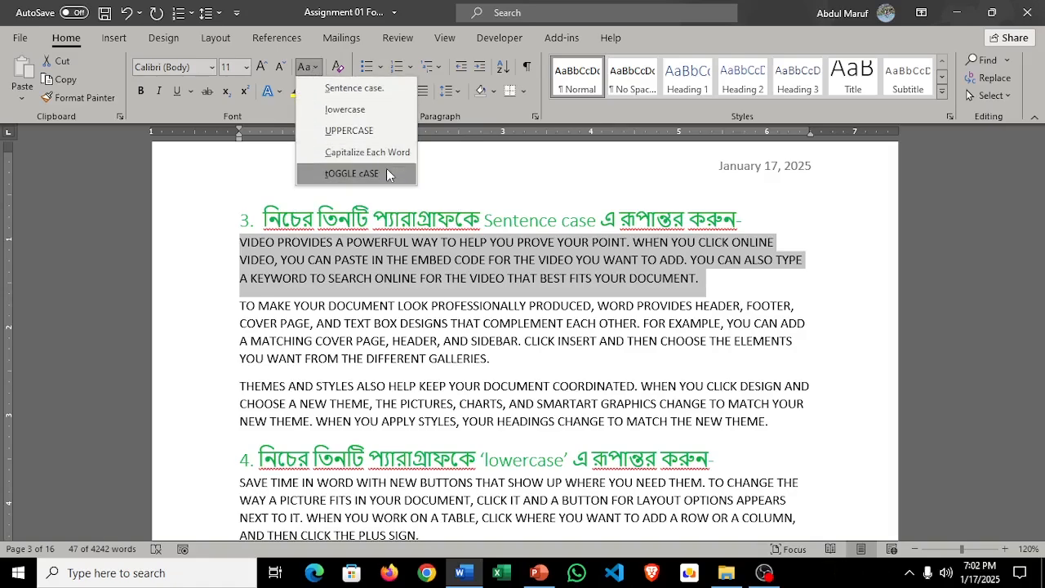
click(374, 108)
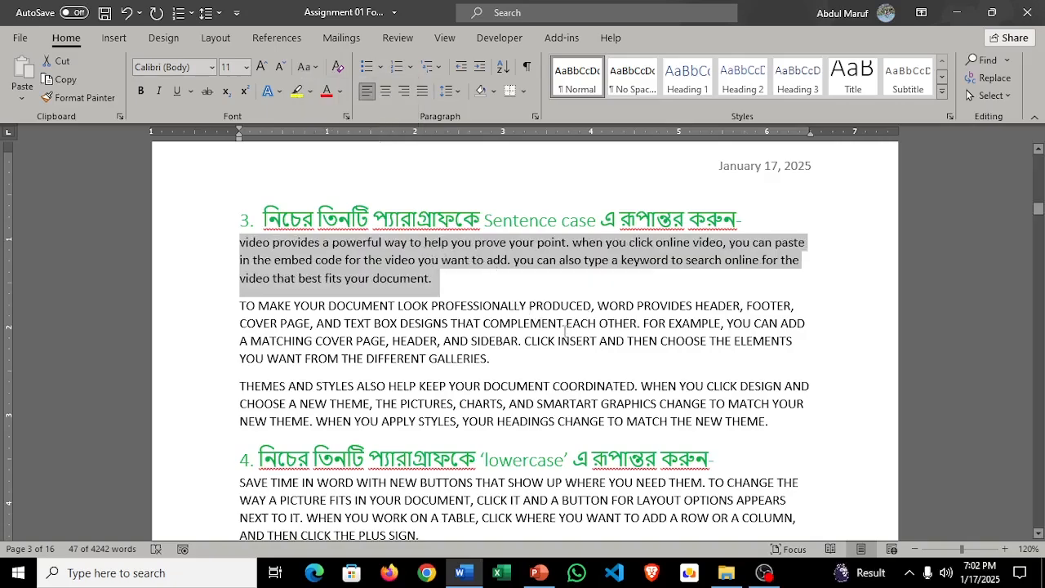
Step: Convert task 3's second paragraph, "TO MAKE YOUR DOCUMENT LOOK PROFESSIONALLY PRODUCED", to Capitalize Each Word
scroll(531, 353, down, 1)
drag(508, 319, 239, 262)
click(309, 69)
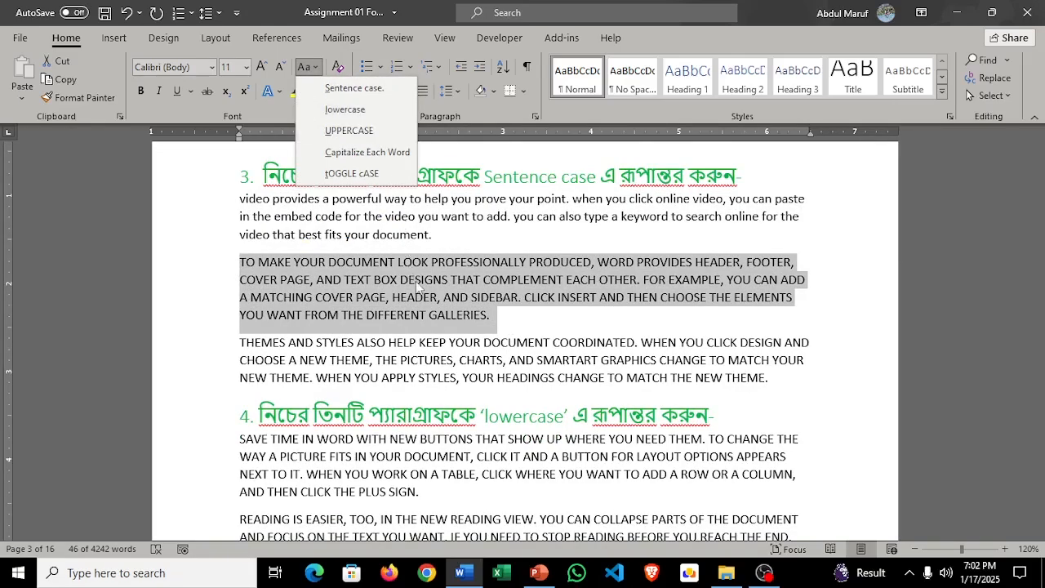
click(386, 160)
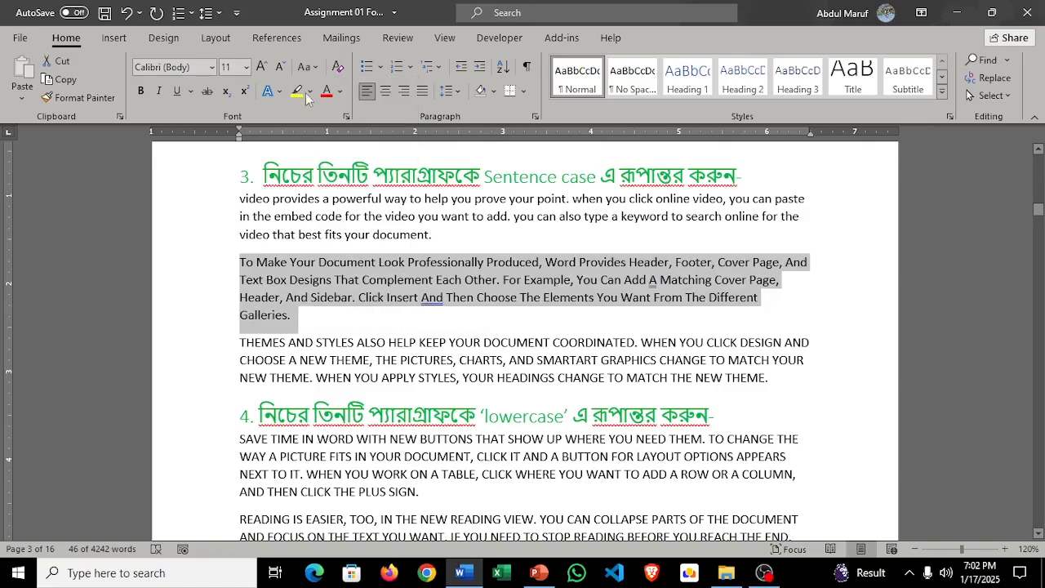
click(318, 70)
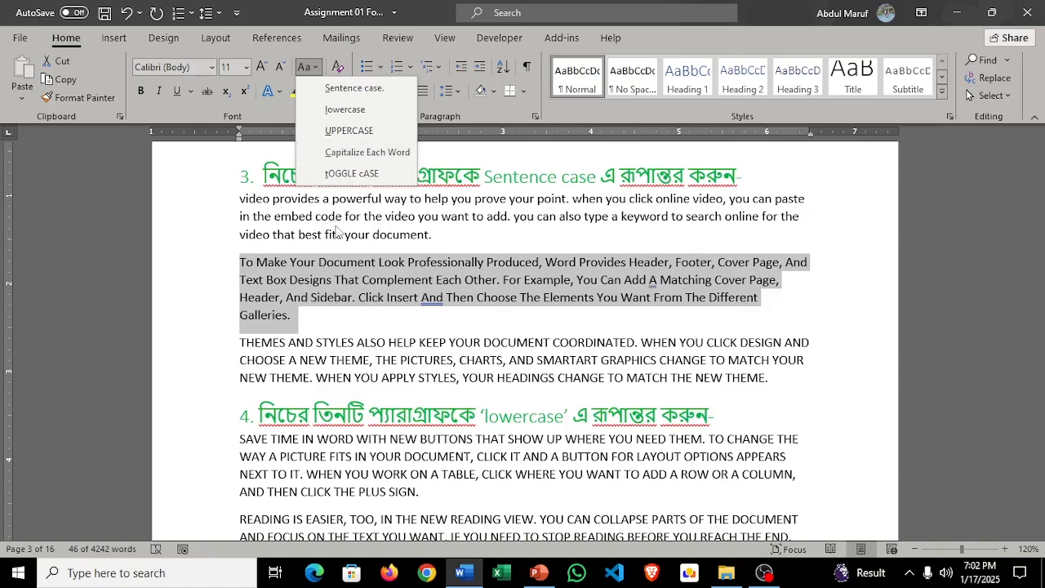
click(356, 152)
Step: Apply UPPERCASE to task 3's third paragraph, "THEMES AND STYLES ALSO HELP"
drag(772, 380, 214, 343)
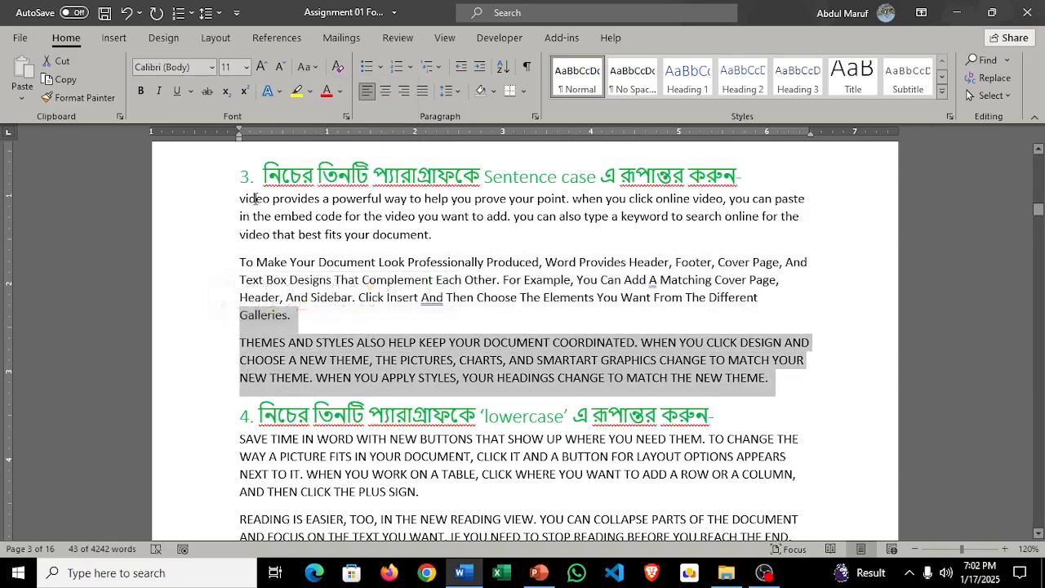
click(770, 378)
drag(771, 380, 236, 343)
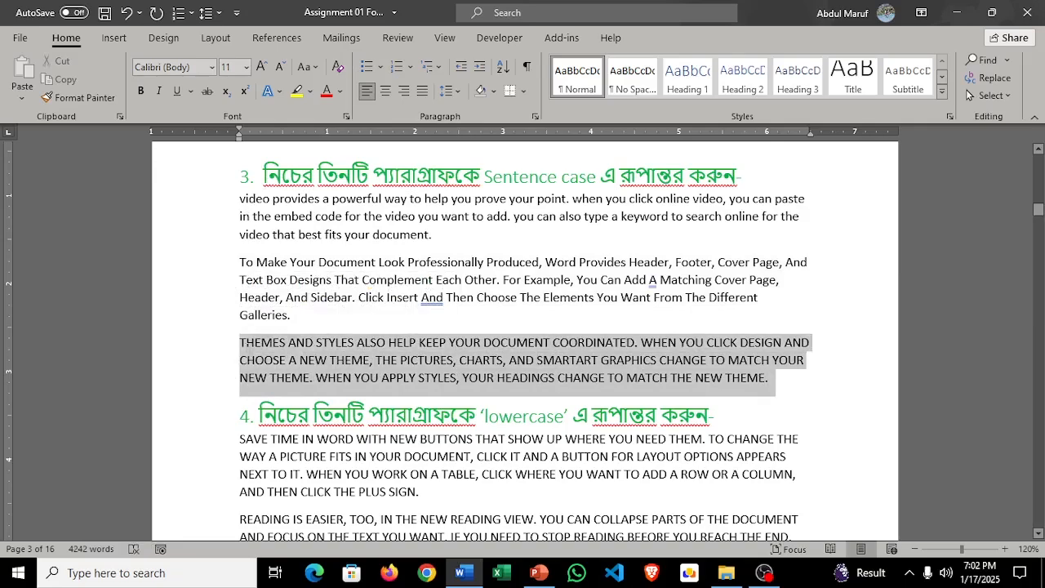
click(317, 67)
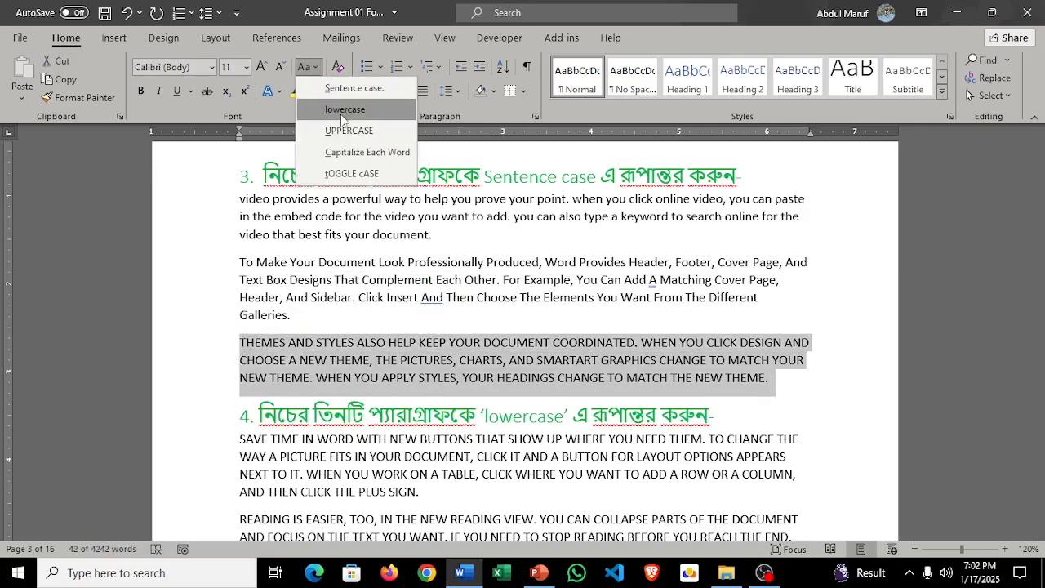
click(358, 135)
Step: Convert all three paragraphs under task 4 to lowercase
scroll(668, 338, down, 1)
scroll(668, 339, down, 3)
scroll(416, 204, up, 2)
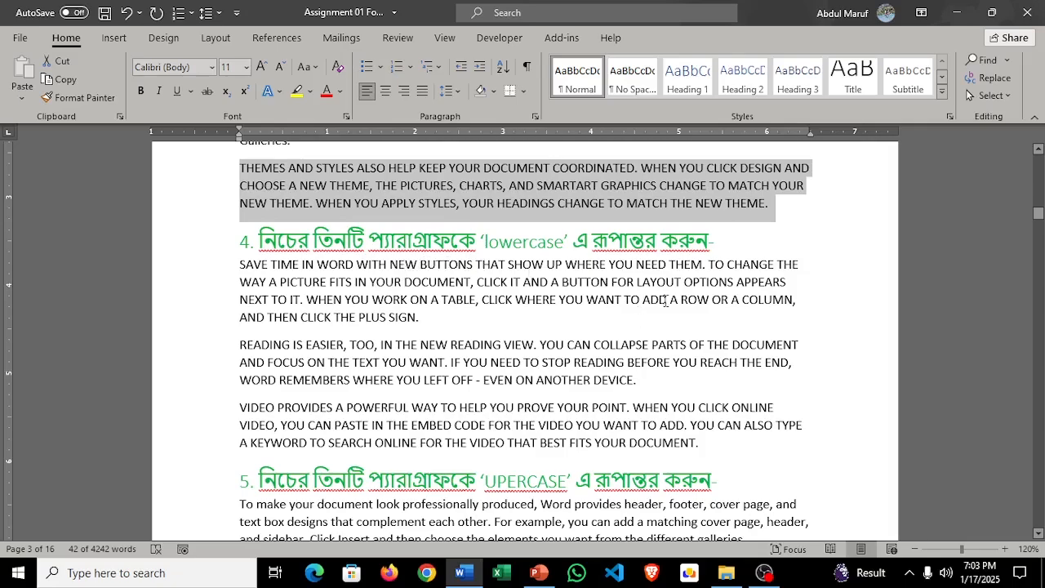
drag(701, 443, 225, 268)
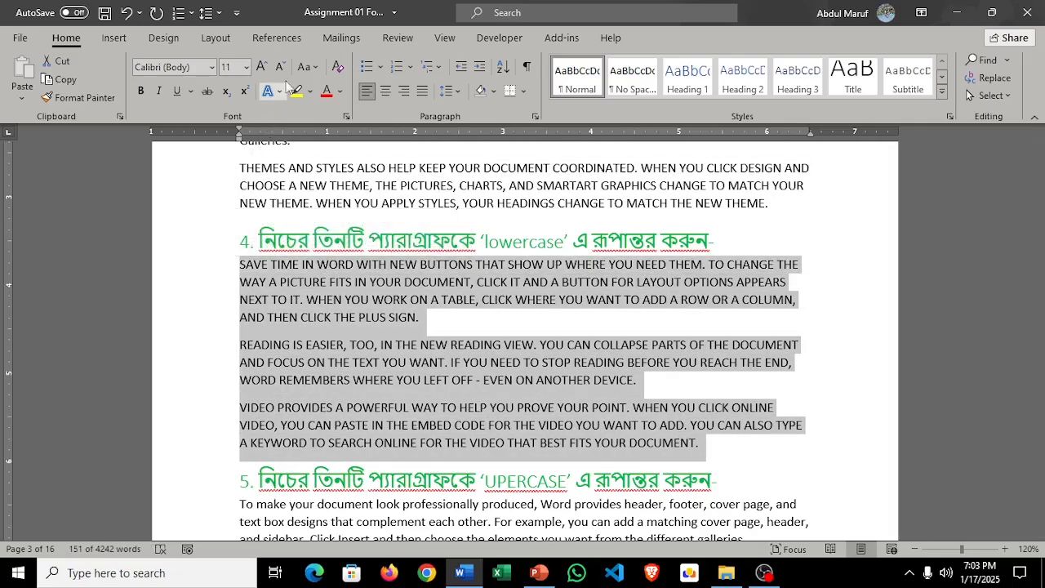
click(313, 68)
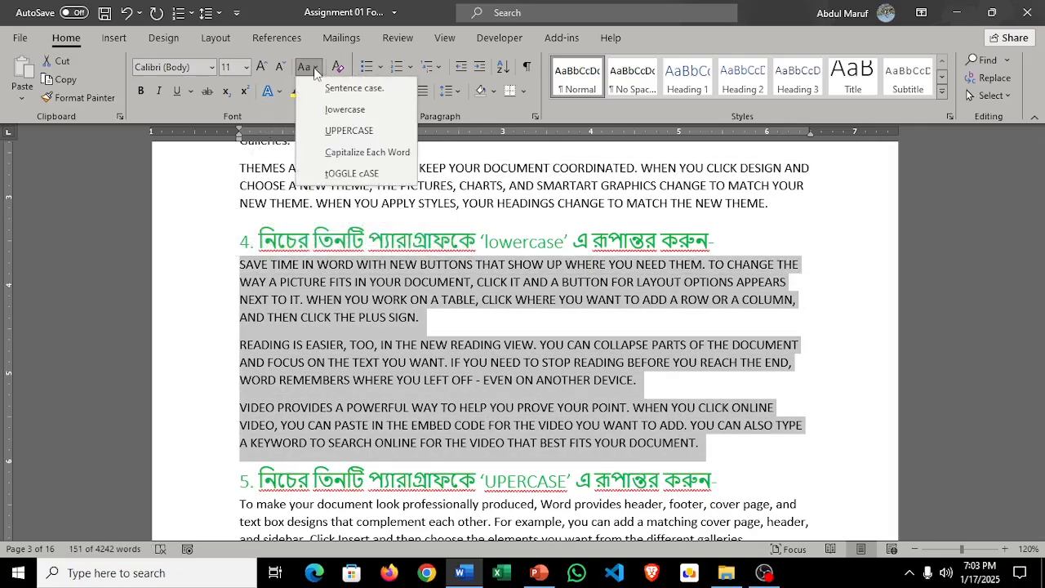
click(345, 109)
Step: Convert all three paragraphs under task 5 to UPPERCASE
scroll(457, 311, down, 3)
scroll(458, 310, down, 8)
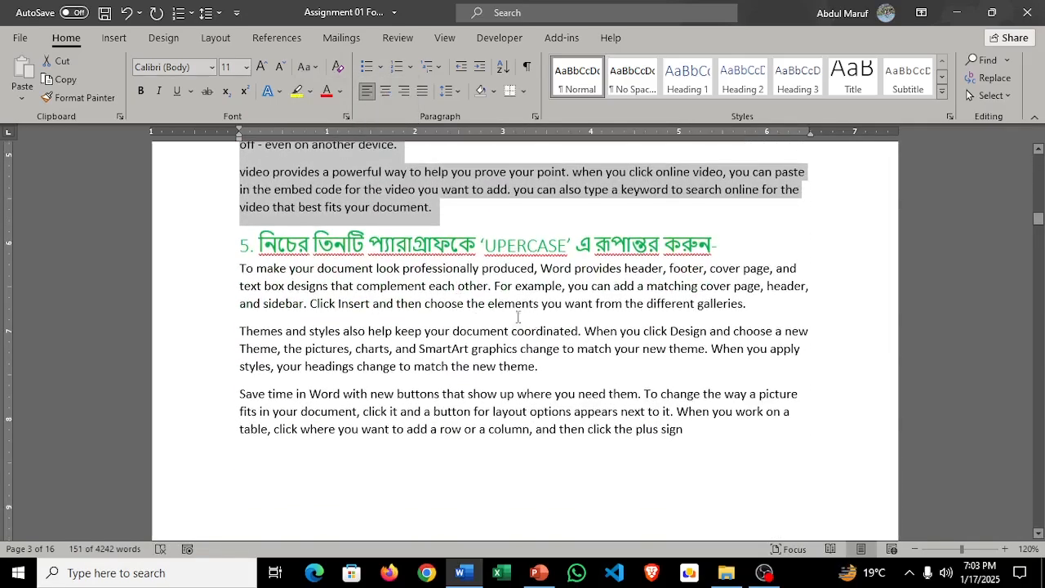
scroll(543, 339, up, 3)
scroll(542, 340, up, 4)
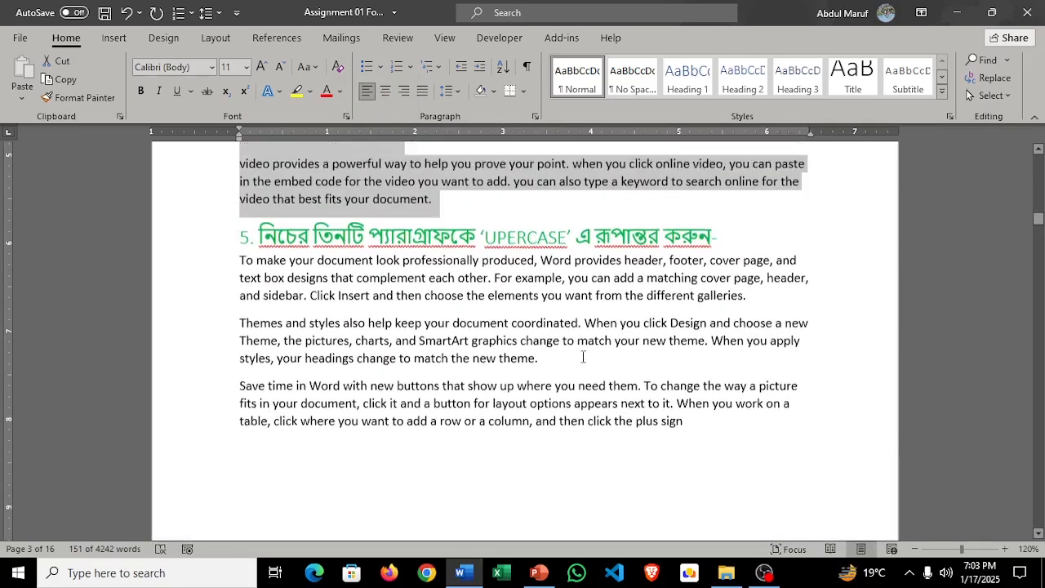
drag(685, 431, 239, 270)
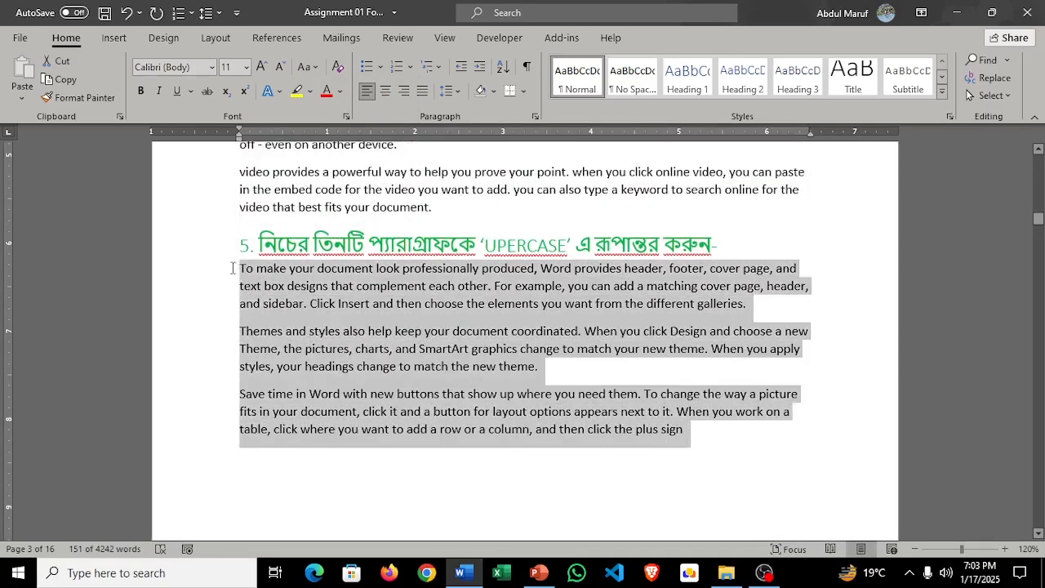
click(304, 71)
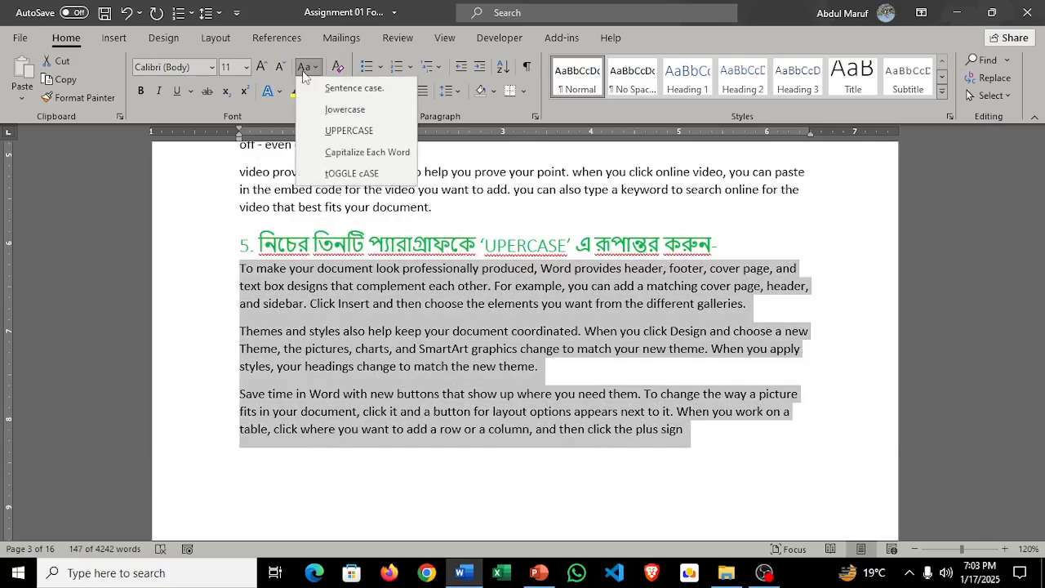
click(354, 129)
Step: Convert all three paragraphs under task 6 to Capitalize Each Word
scroll(506, 278, down, 10)
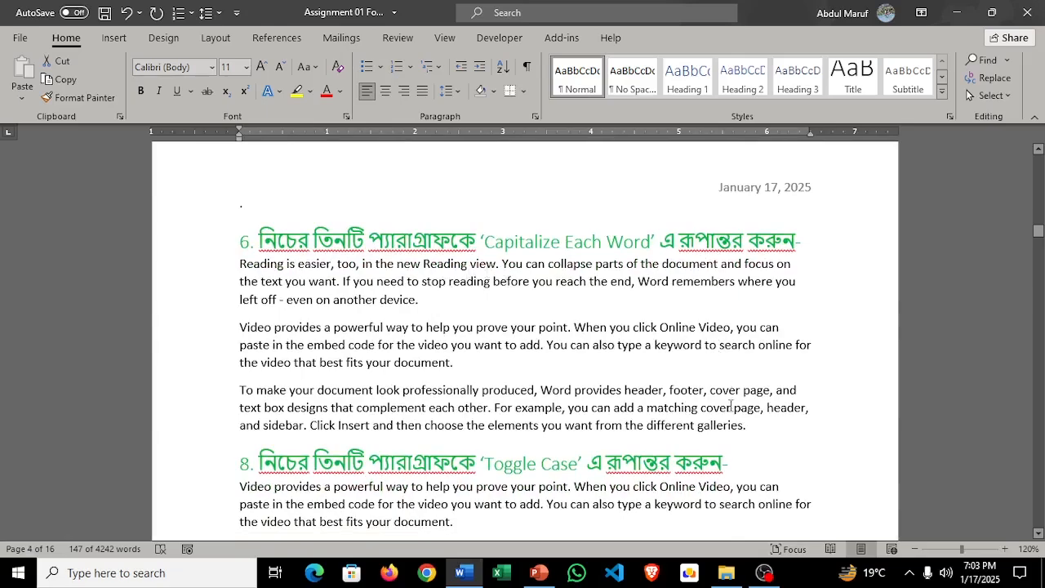
drag(748, 426, 235, 273)
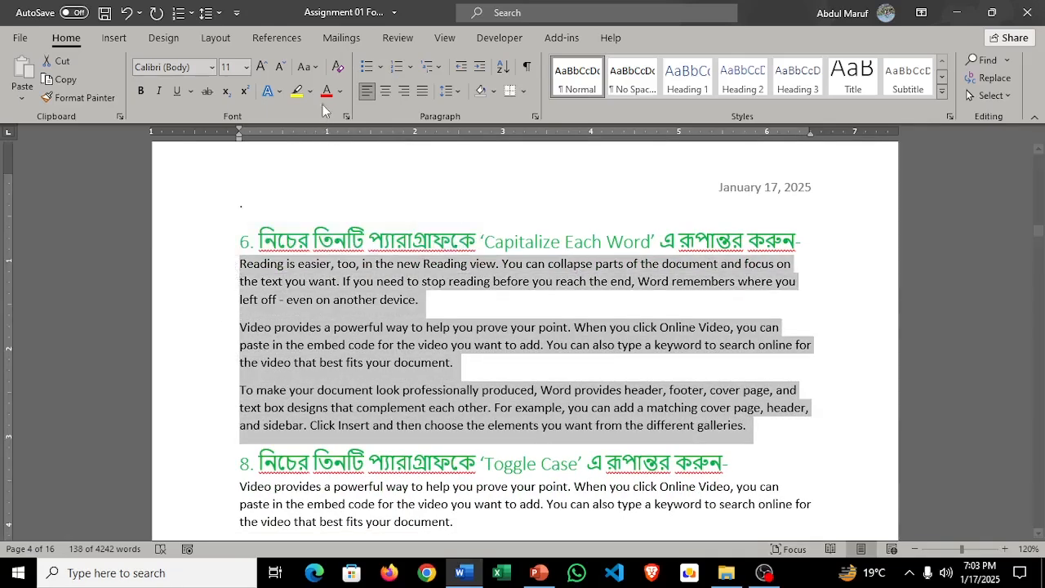
click(313, 68)
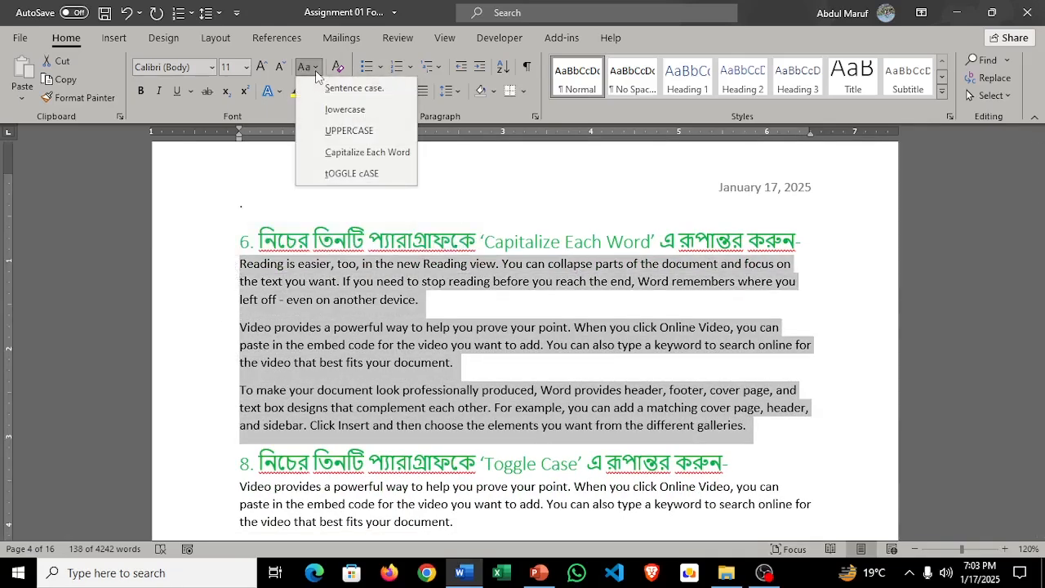
click(354, 150)
Step: Apply tOGGLE cASE to all three paragraphs under task 8
scroll(468, 353, down, 4)
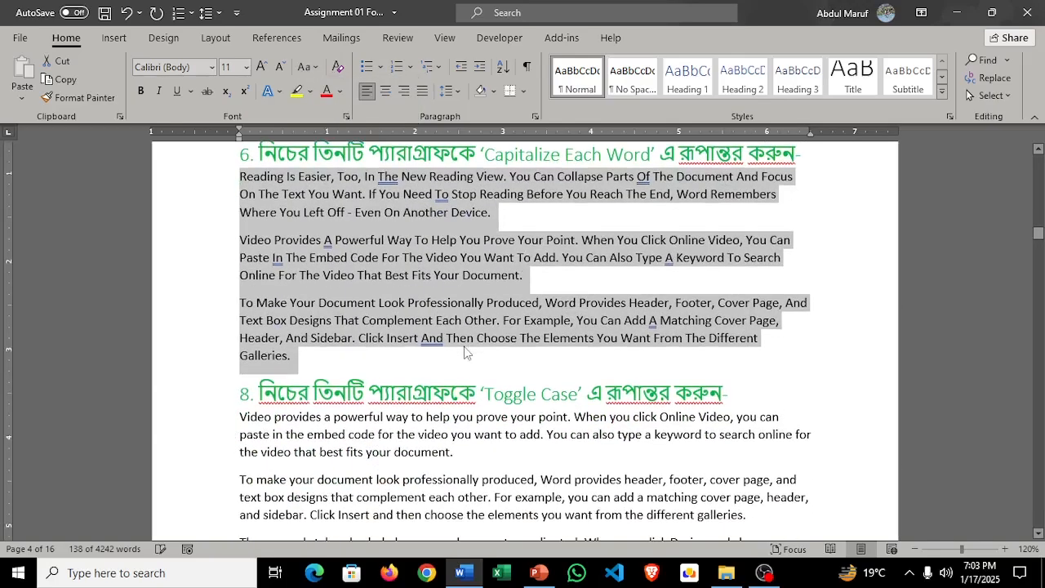
scroll(453, 294, up, 4)
scroll(441, 243, down, 1)
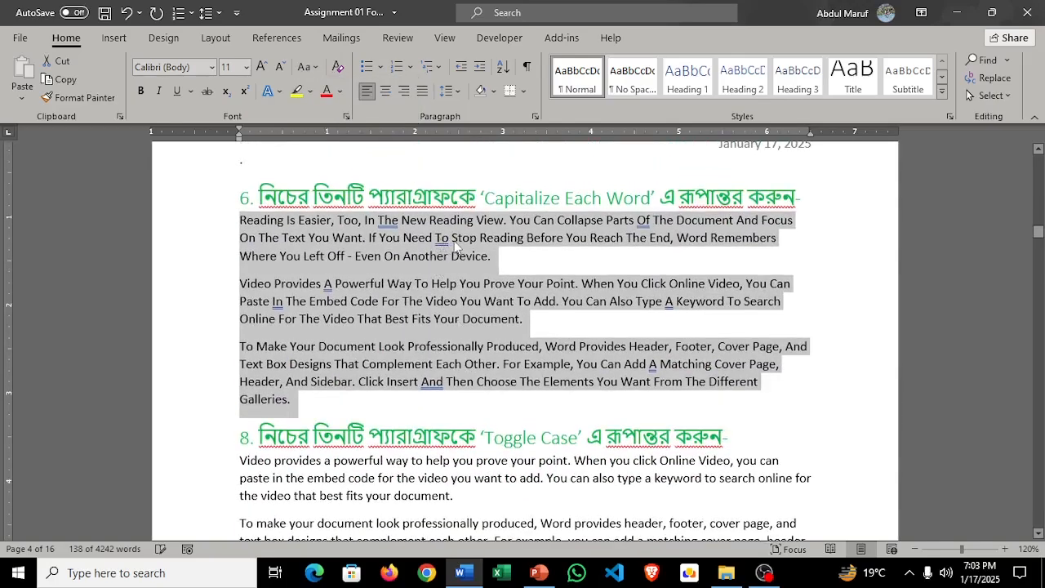
scroll(574, 311, down, 3)
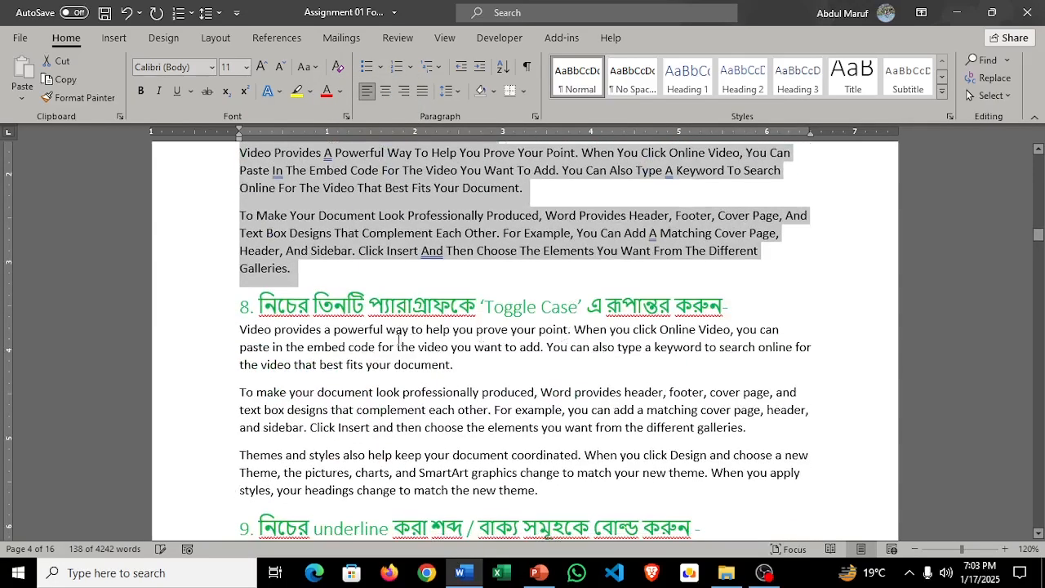
scroll(573, 311, down, 1)
drag(538, 451, 240, 282)
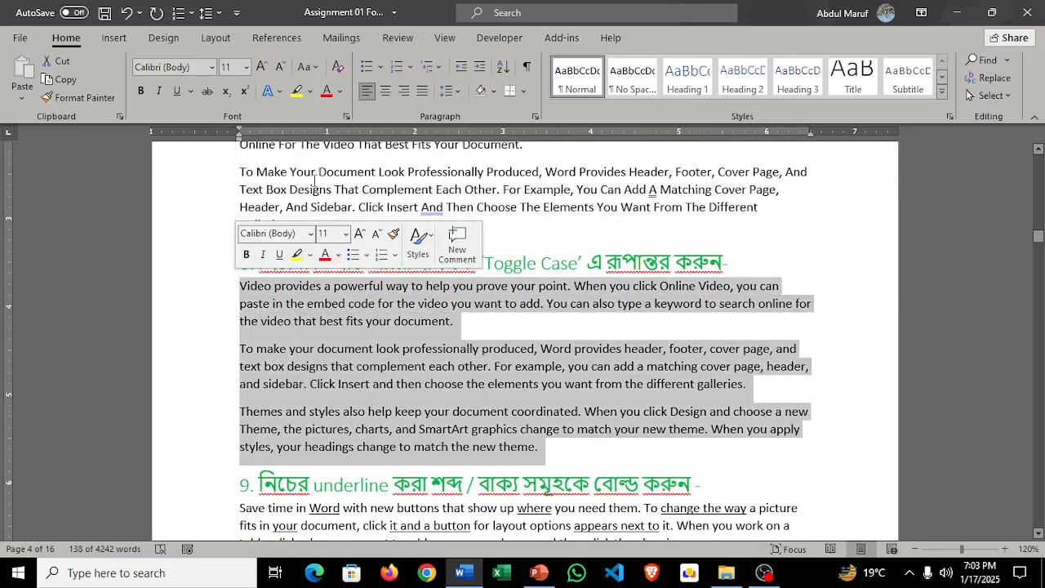
click(309, 67)
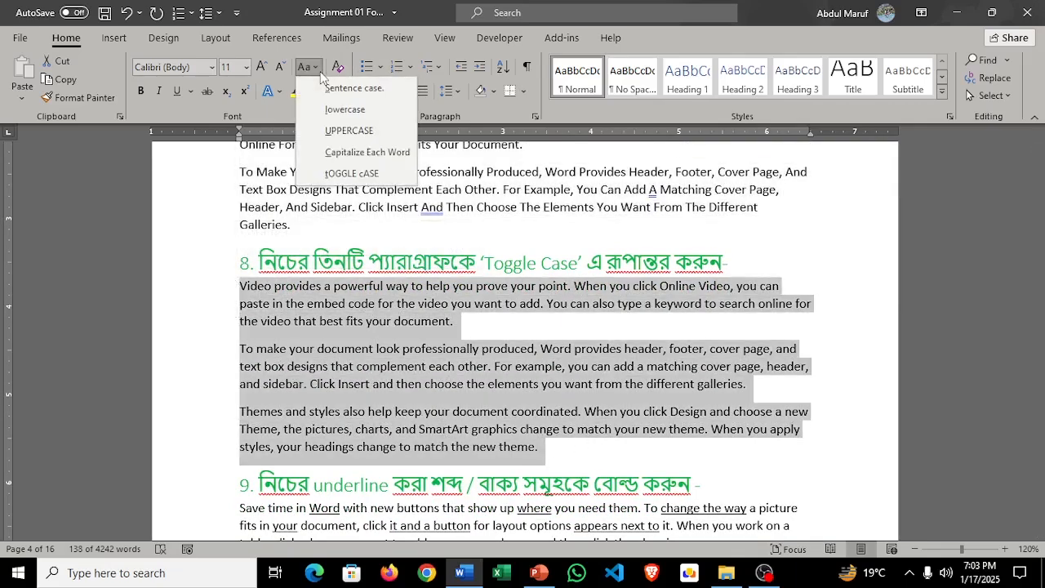
click(364, 176)
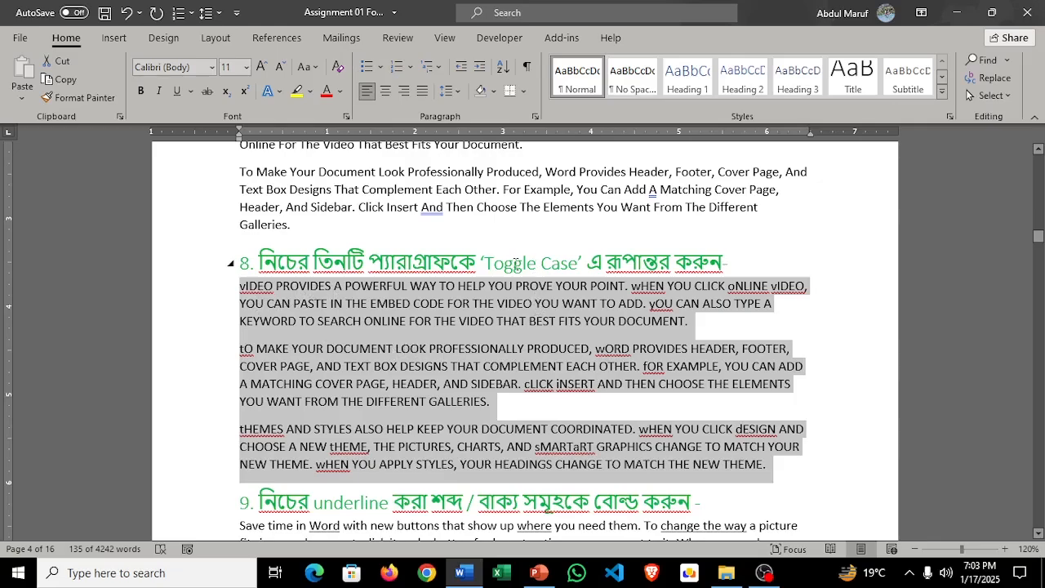
Step: Bold the underlined words "Word", "where" and "change the way" in the first paragraph under task 9
scroll(523, 347, down, 2)
scroll(581, 330, down, 1)
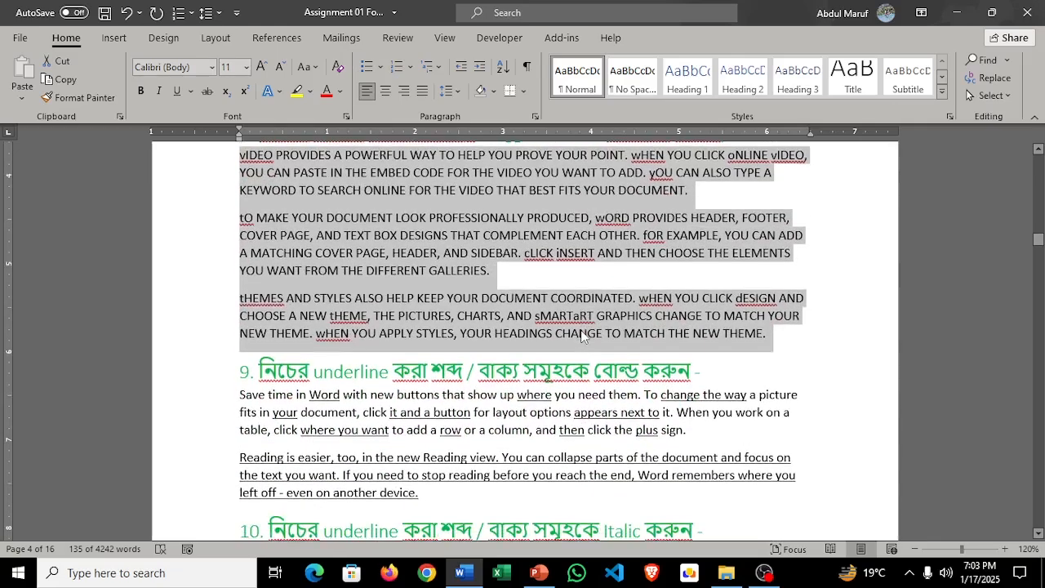
scroll(582, 336, down, 2)
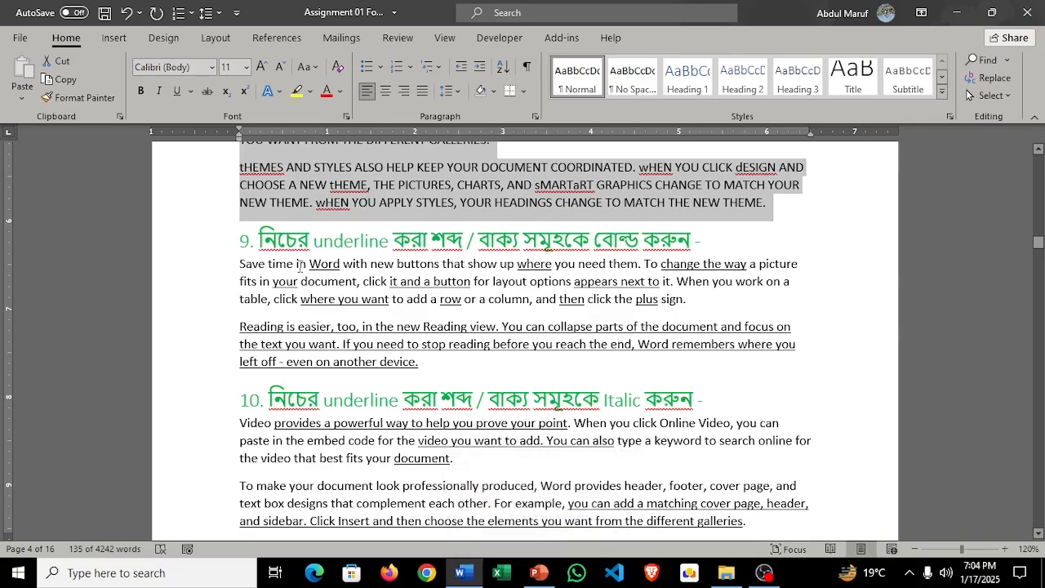
drag(312, 263, 343, 264)
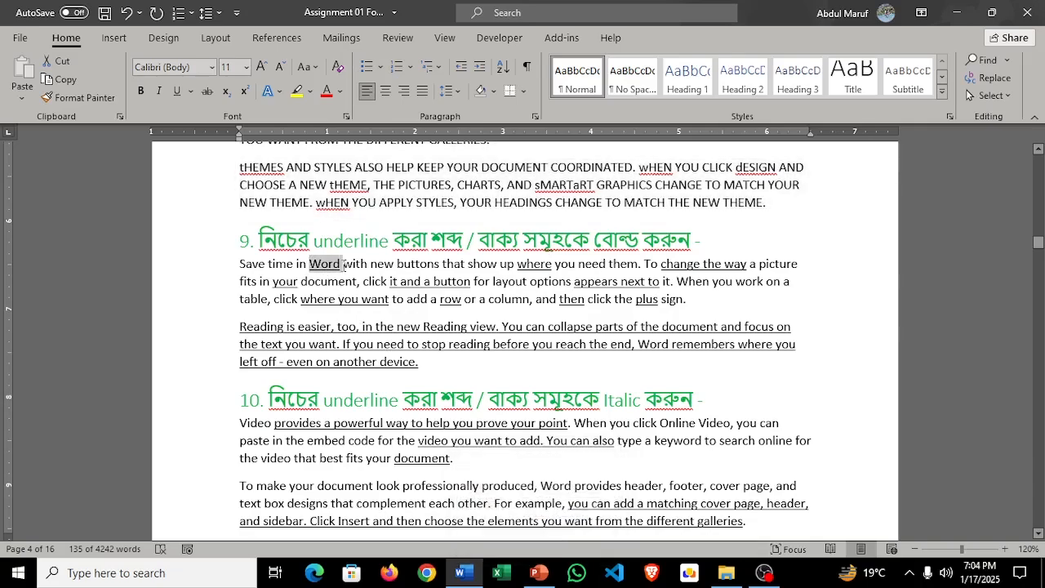
key(ctrl+u)
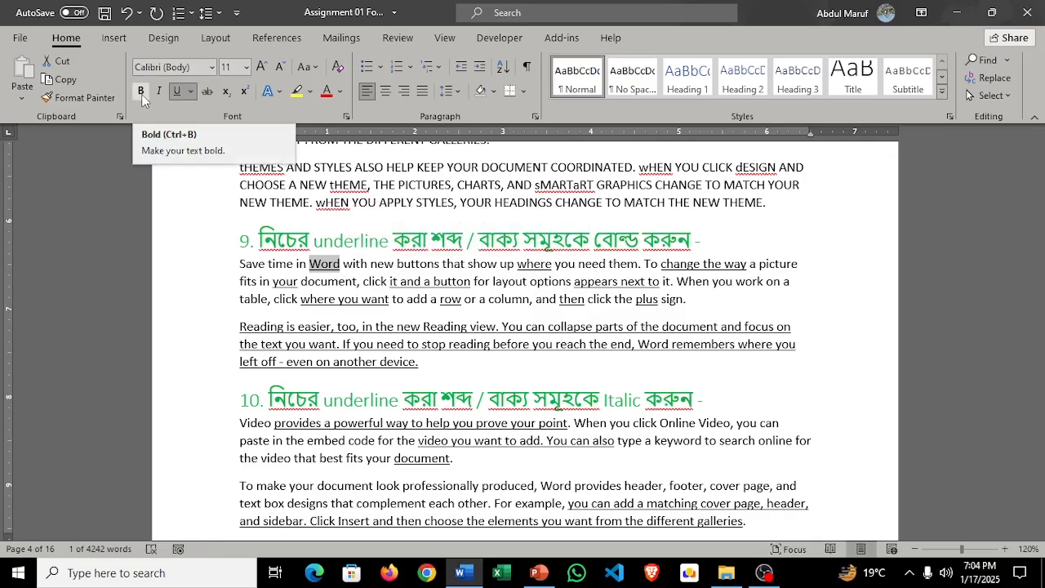
click(142, 92)
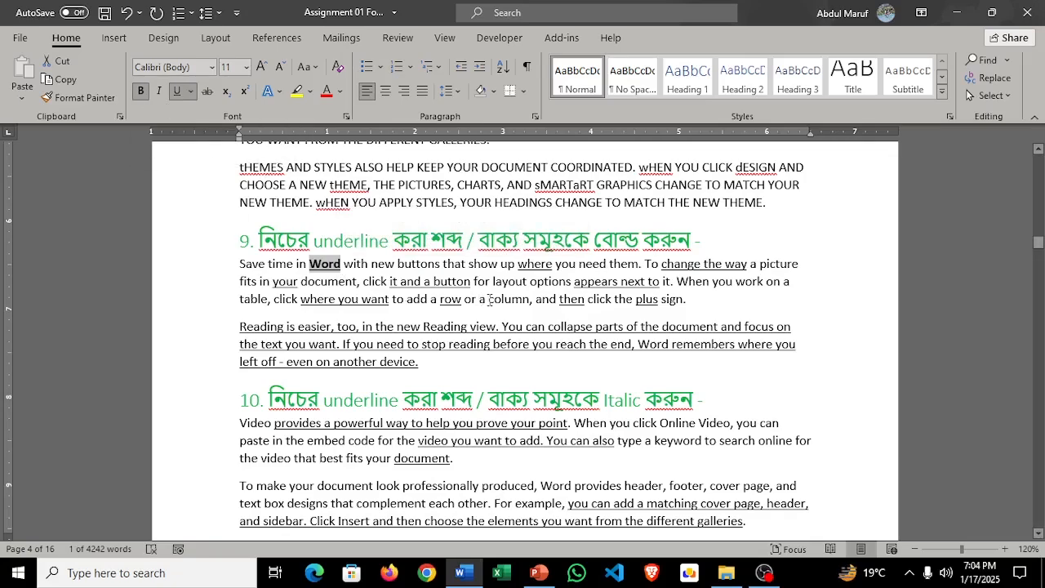
drag(519, 265, 554, 266)
click(143, 91)
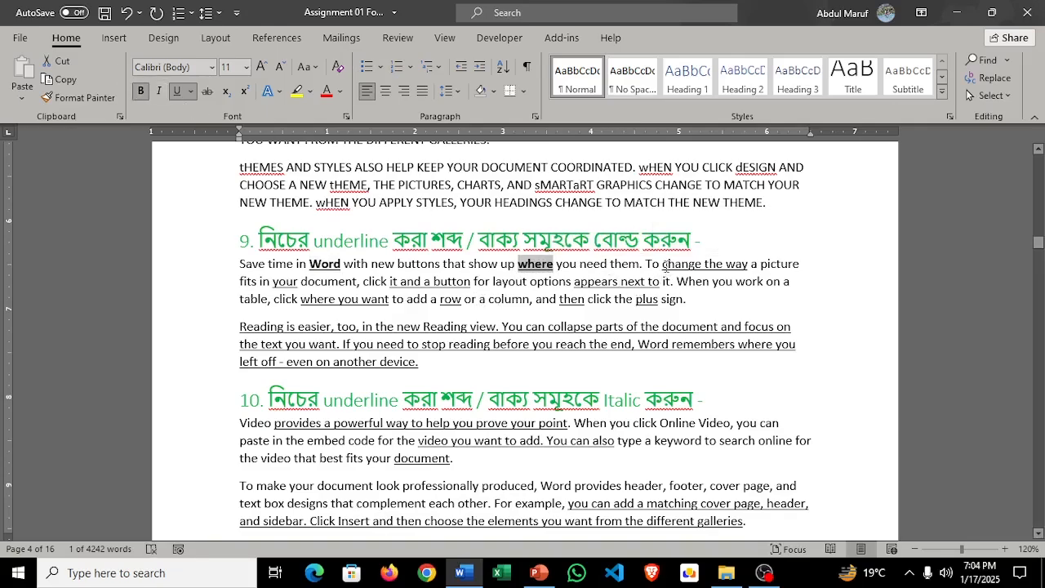
drag(664, 264, 747, 270)
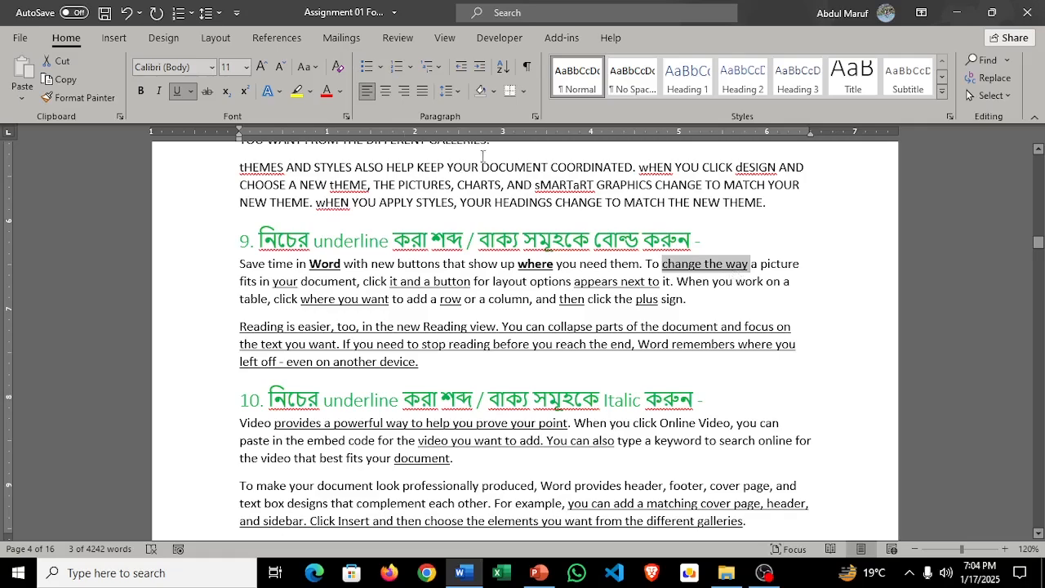
click(142, 92)
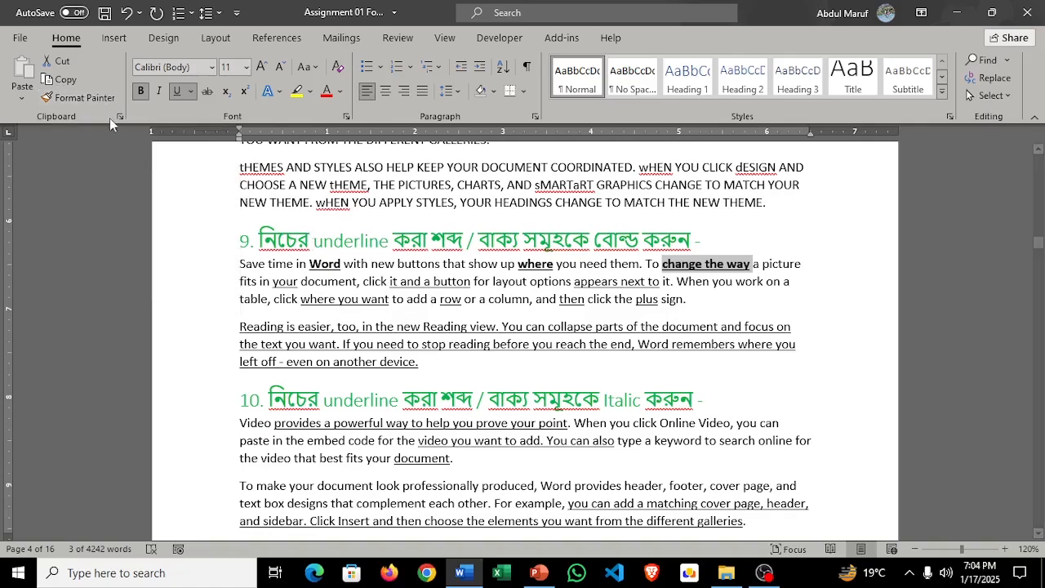
Step: Copy the bold underlined formatting to "your", "it and a button", "options appears next to", "click where you want", "row", "then" and "plus" under task 9
click(79, 97)
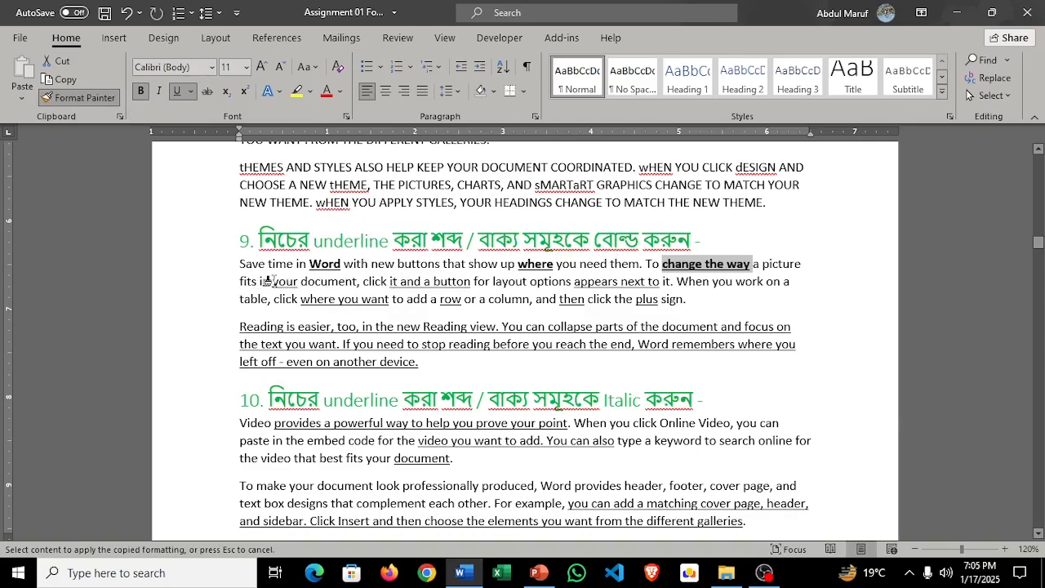
drag(272, 281, 299, 281)
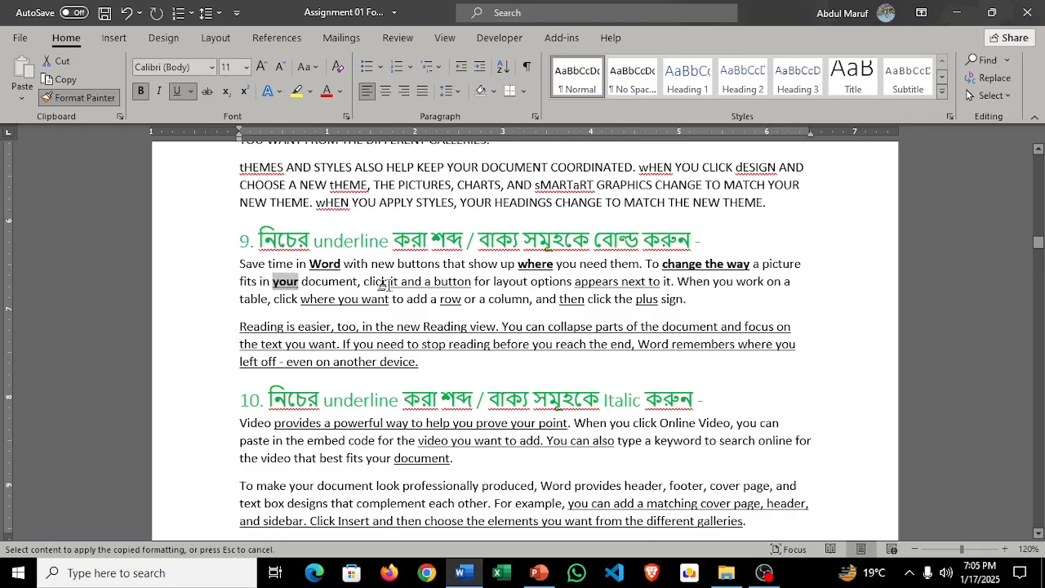
drag(389, 281, 475, 282)
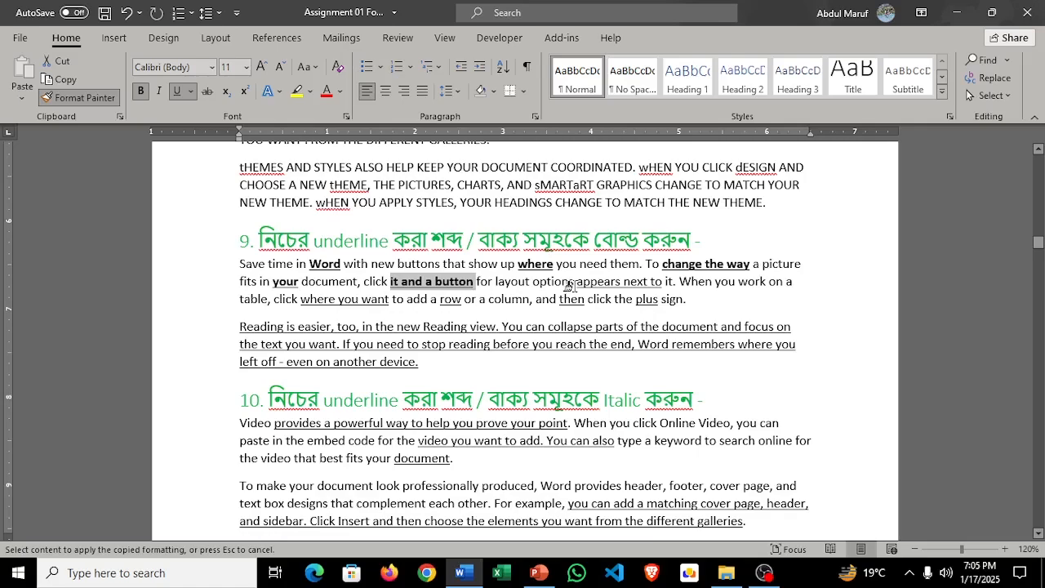
drag(571, 285, 654, 287)
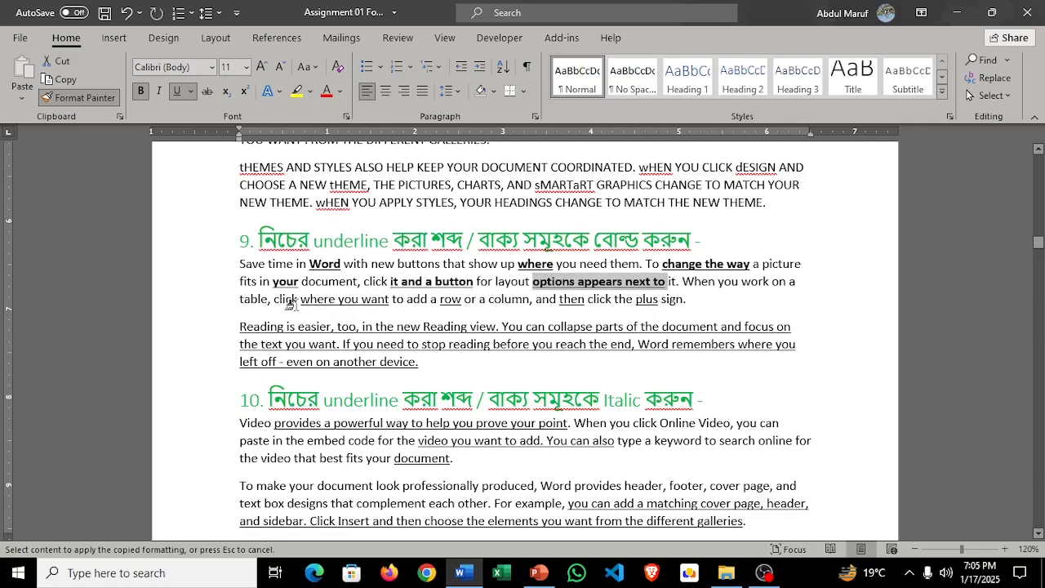
drag(275, 300, 465, 303)
drag(563, 300, 666, 310)
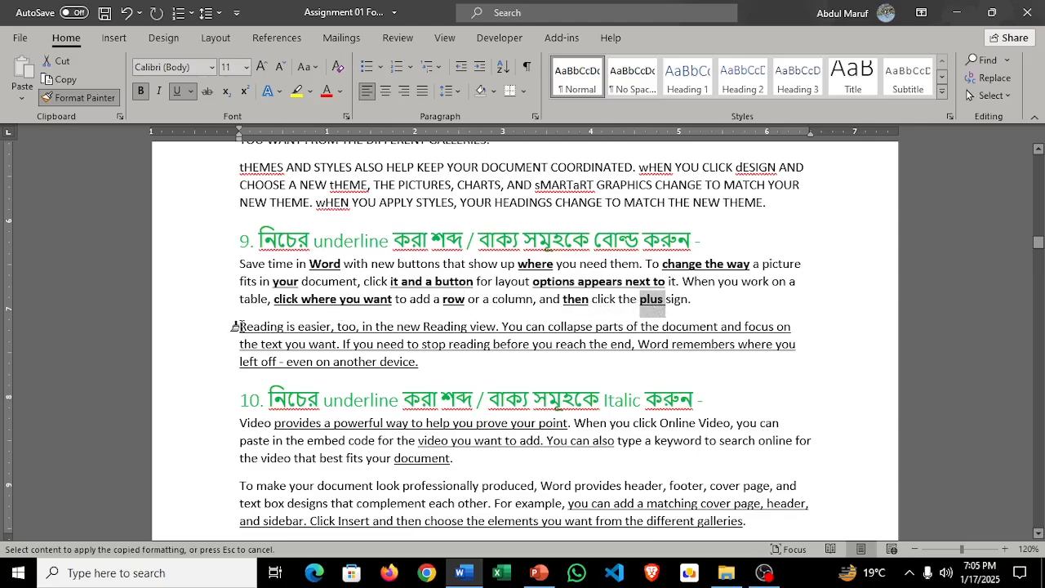
Step: Apply the copied bold formatting to the whole "Reading is easier" paragraph under task 9 and stop format painting
mouse_move(236, 326)
mouse_down()
mouse_move(373, 327)
mouse_move(425, 369)
mouse_up()
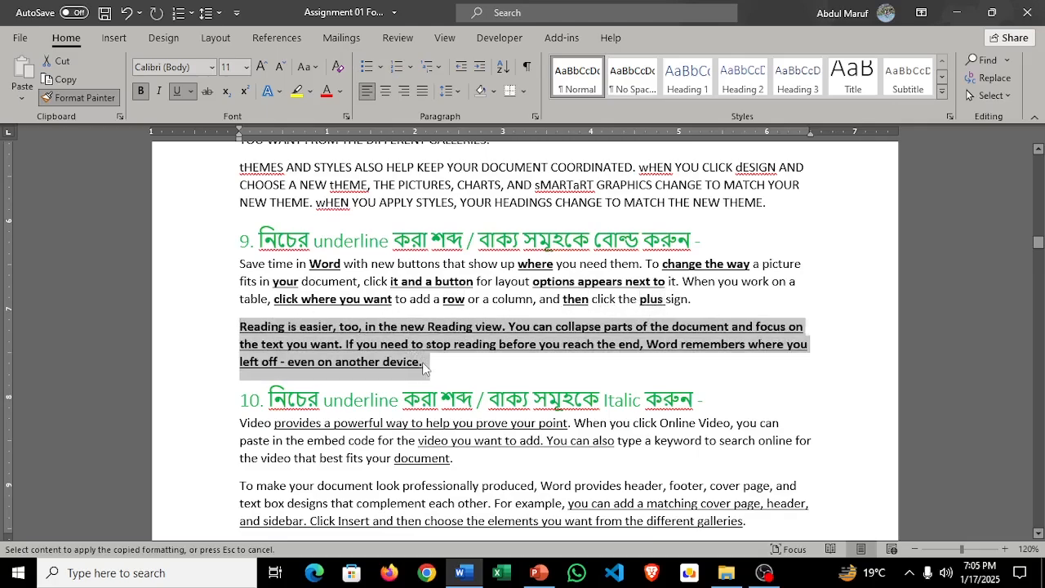
scroll(437, 335, down, 1)
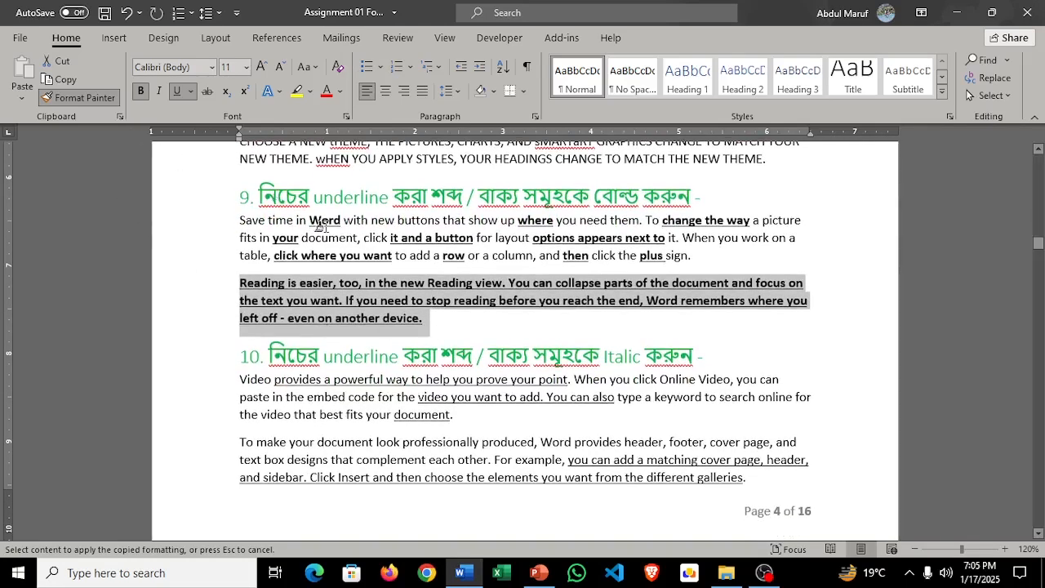
scroll(437, 315, down, 2)
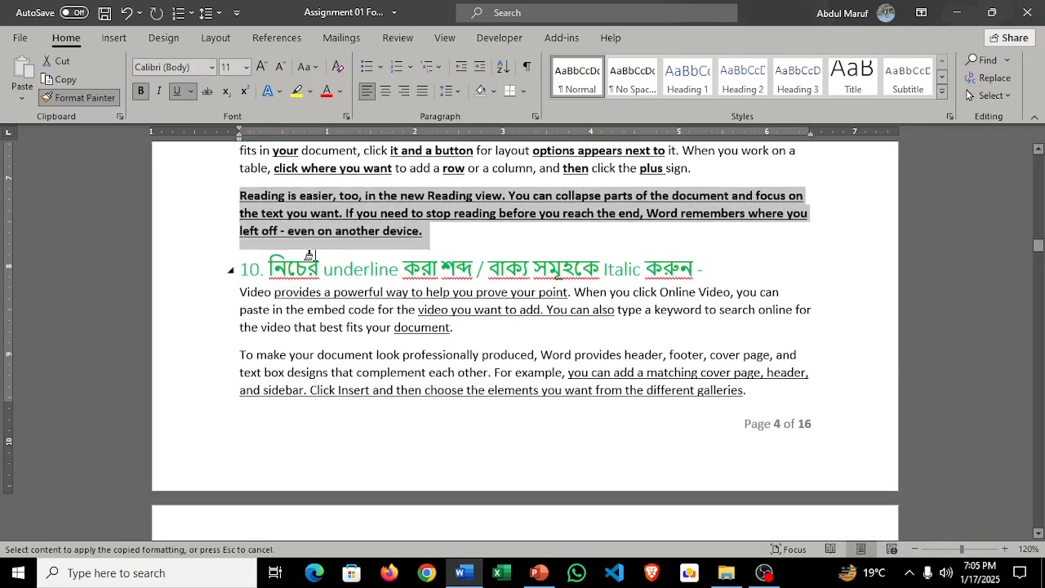
scroll(139, 111, up, 1)
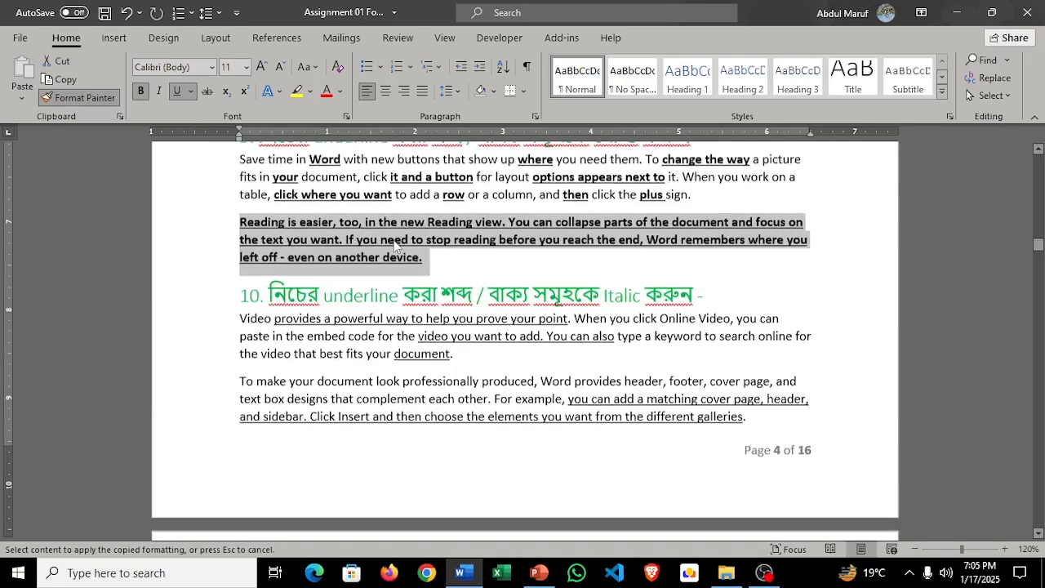
click(95, 99)
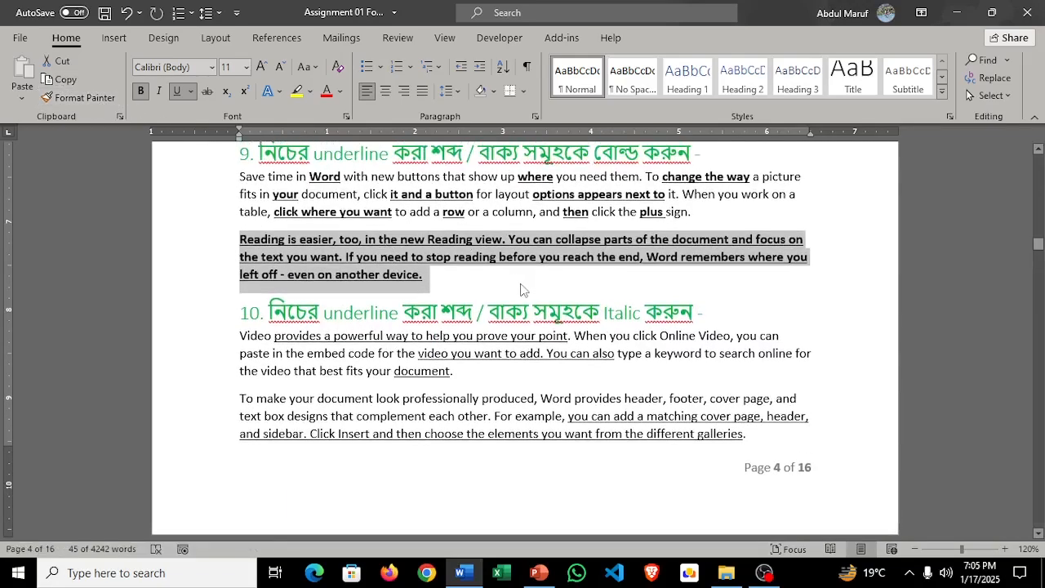
Step: Italicize "provides a powerful way to help you prove your point." and "video you want to add. You can also" under task 10
scroll(418, 304, down, 1)
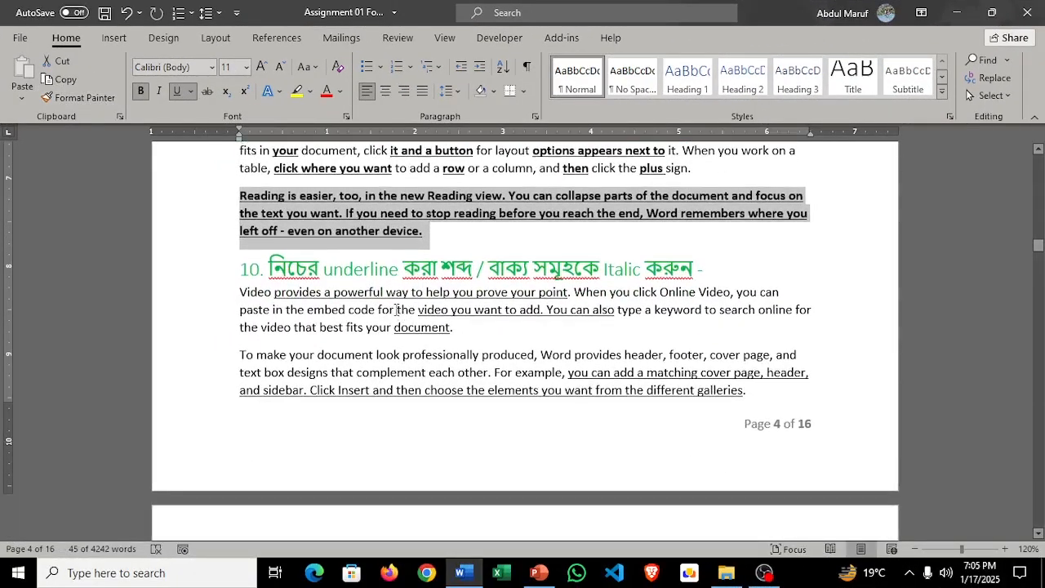
scroll(528, 291, down, 1)
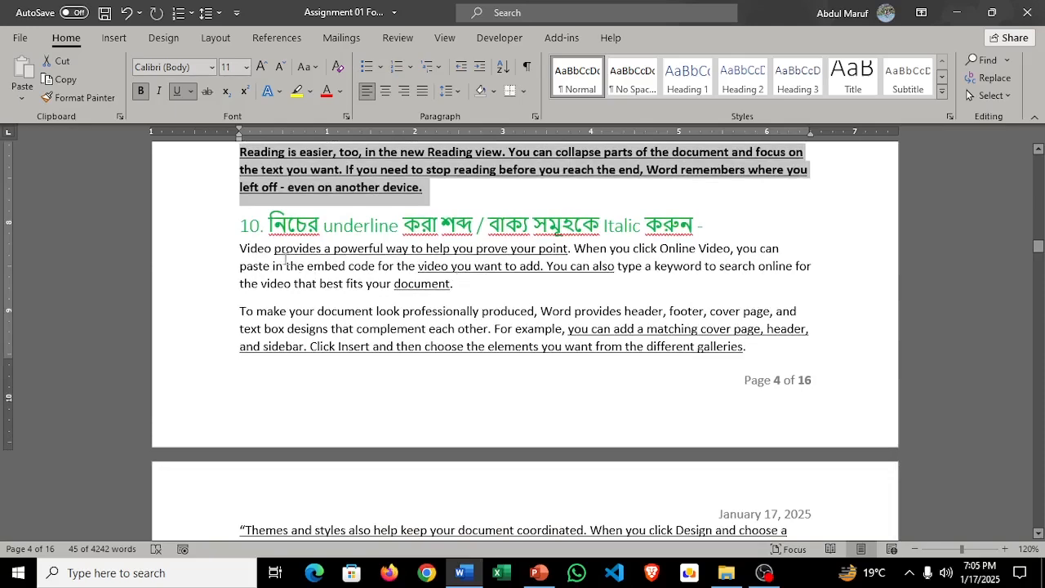
drag(274, 255, 572, 253)
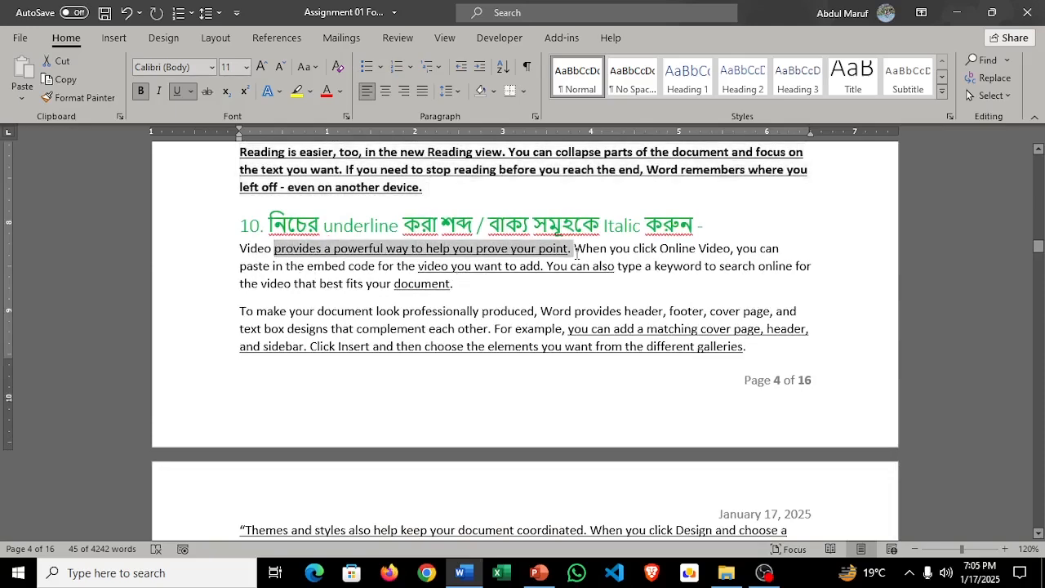
click(158, 91)
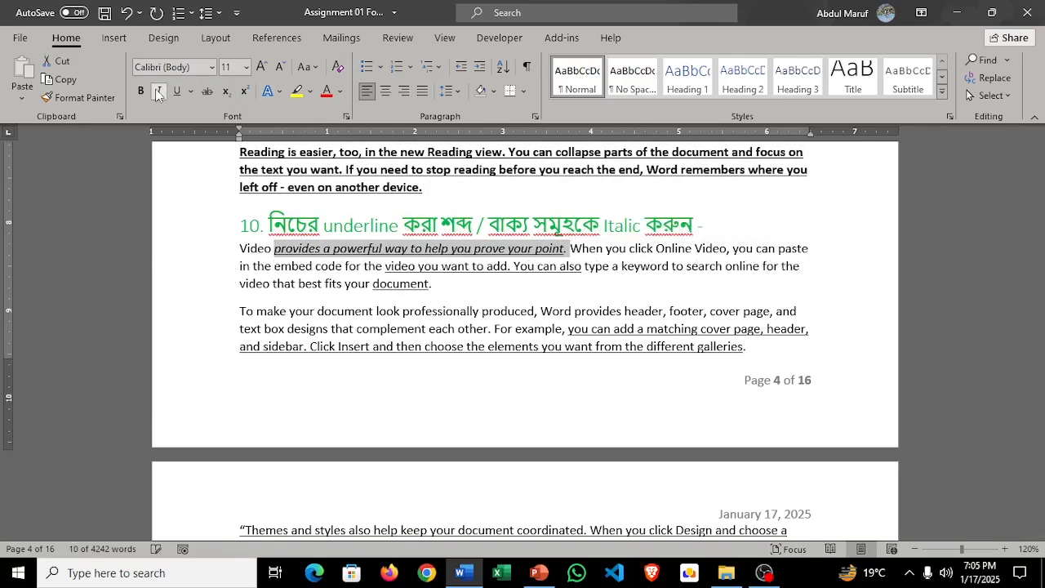
click(383, 266)
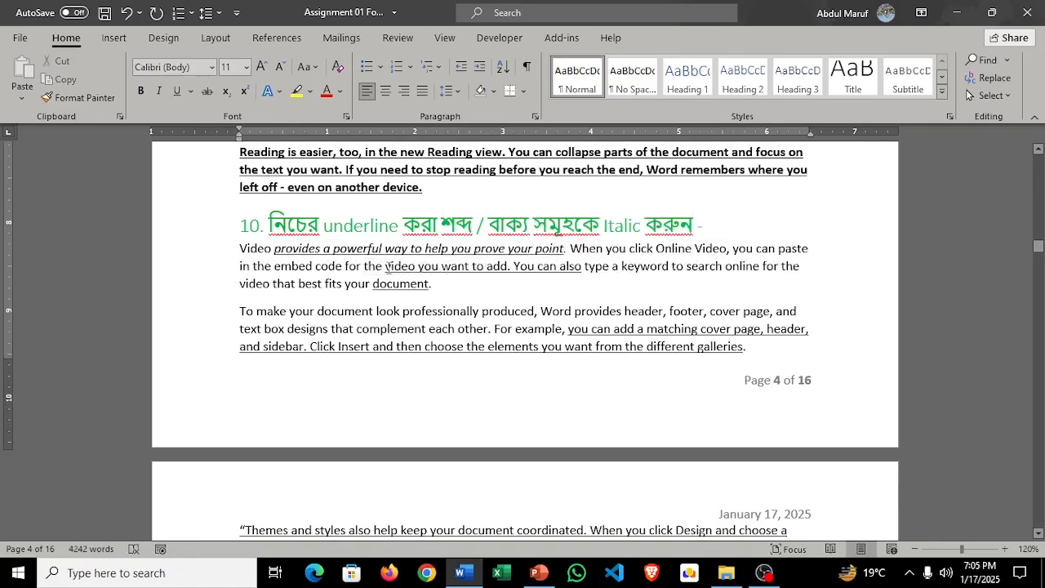
drag(387, 267, 570, 274)
click(162, 91)
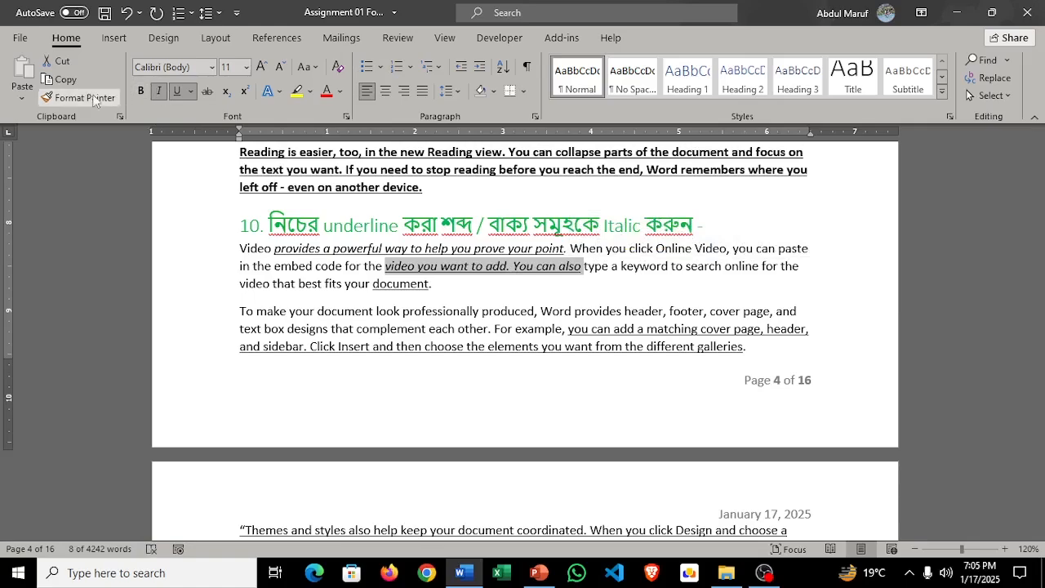
Step: Copy the italic underlined formatting to "document." and from "you can add a matching cover page" through the end of task 10's last paragraph
click(77, 97)
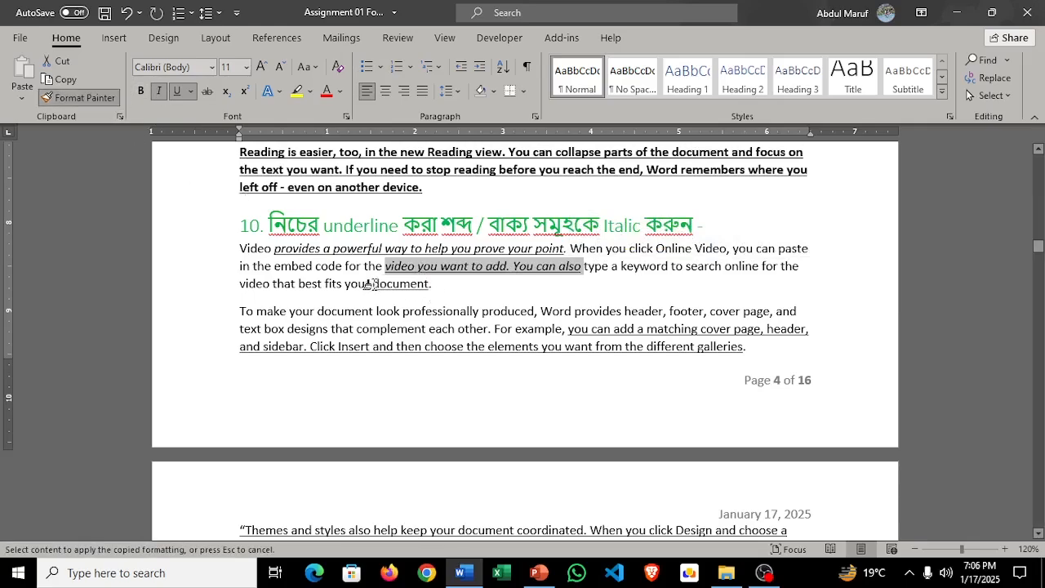
drag(372, 283, 433, 283)
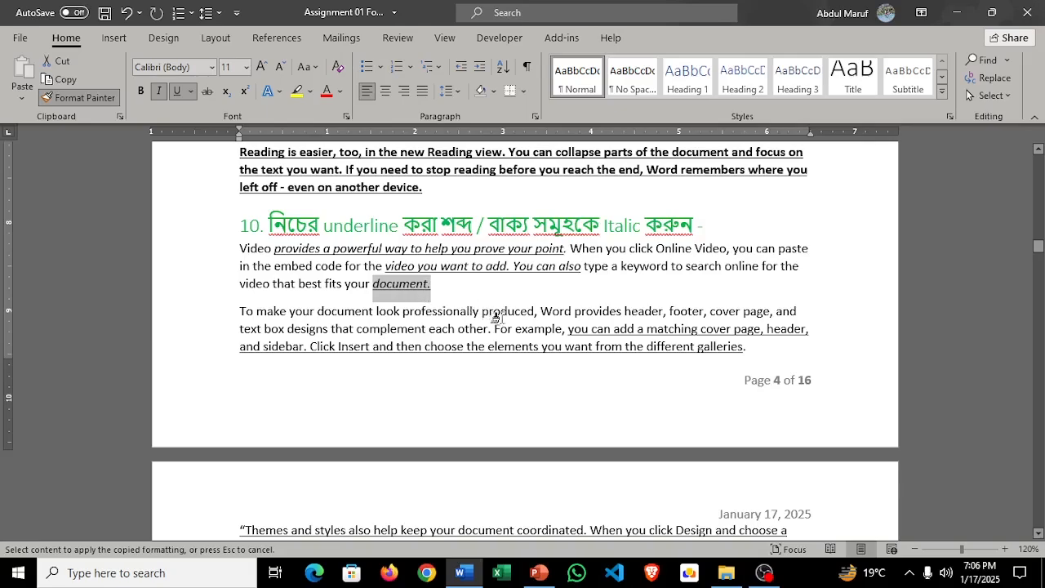
mouse_move(564, 330)
mouse_down()
mouse_move(645, 347)
mouse_move(743, 346)
mouse_move(766, 539)
mouse_move(772, 441)
mouse_move(784, 472)
mouse_up()
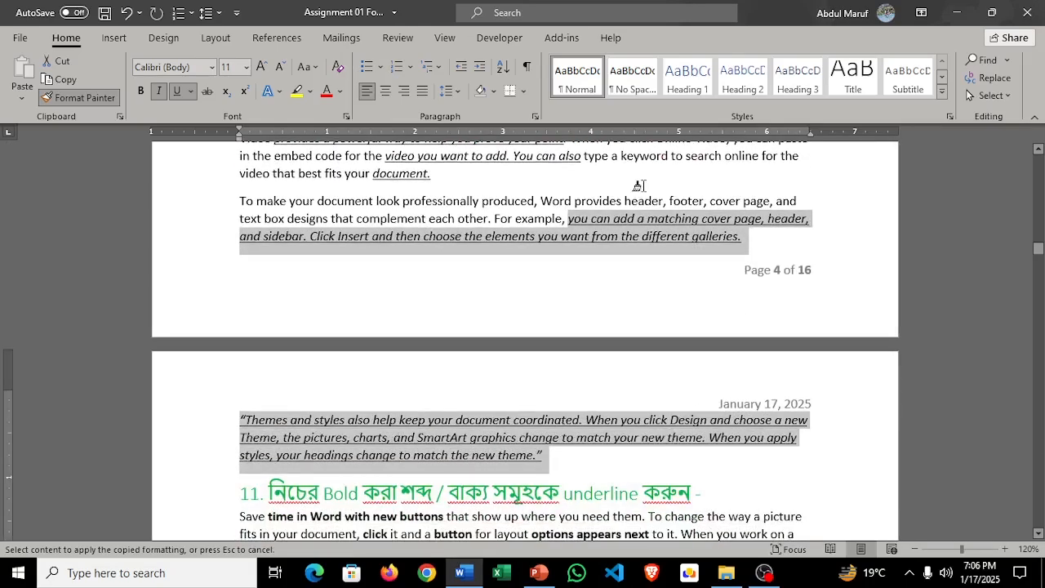
scroll(650, 266, down, 3)
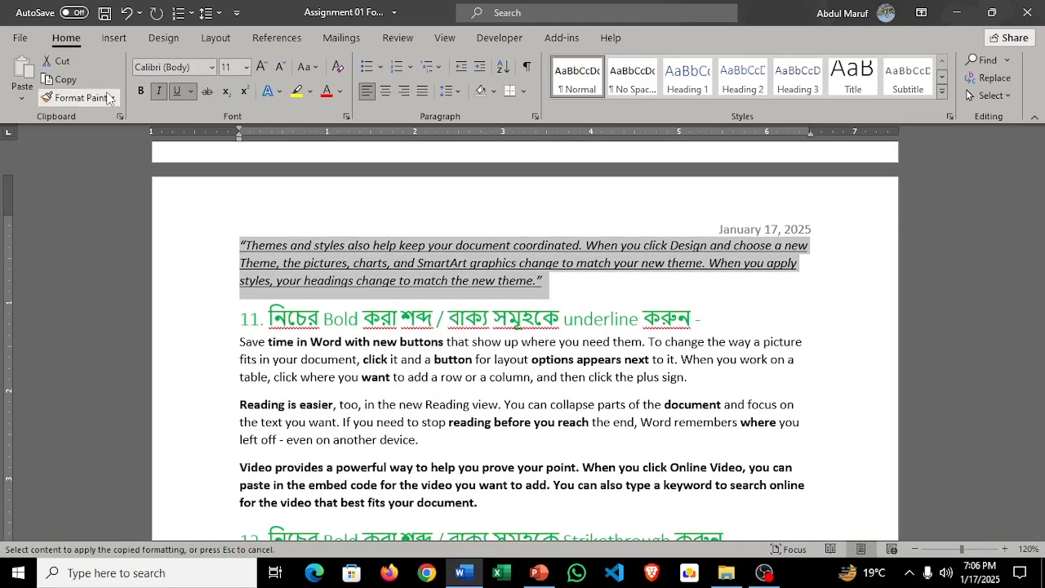
click(112, 96)
Step: Underline the bold phrase "time in Word with new buttons" in the first paragraph under task 11
scroll(539, 280, down, 2)
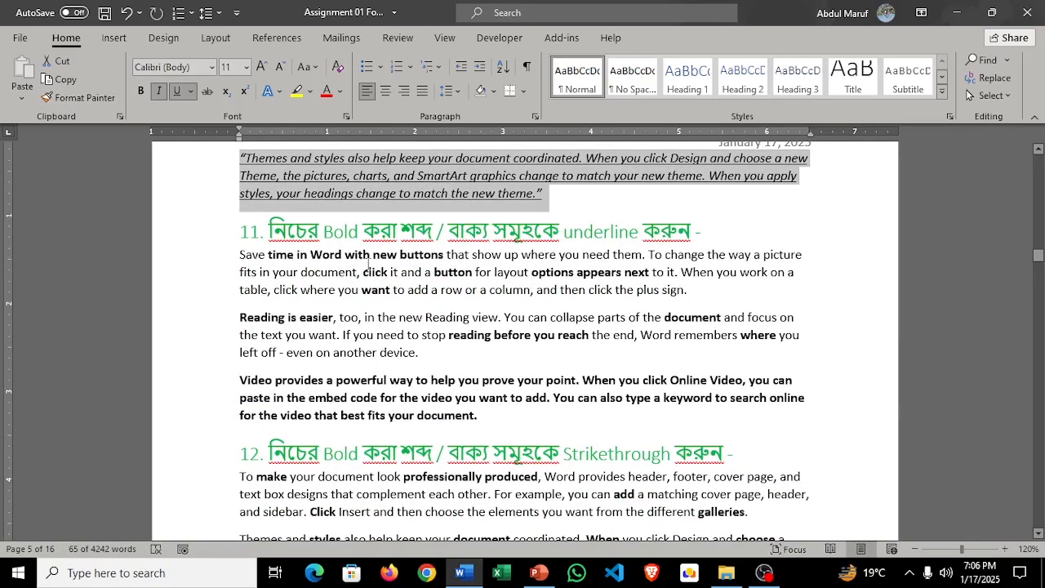
scroll(315, 229, down, 3)
scroll(314, 233, up, 2)
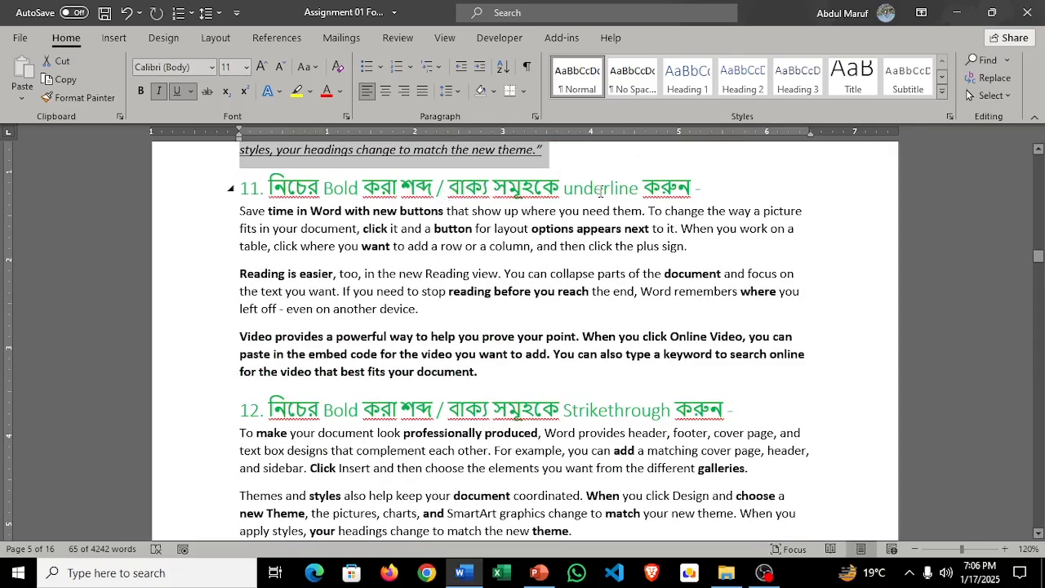
drag(270, 210, 432, 211)
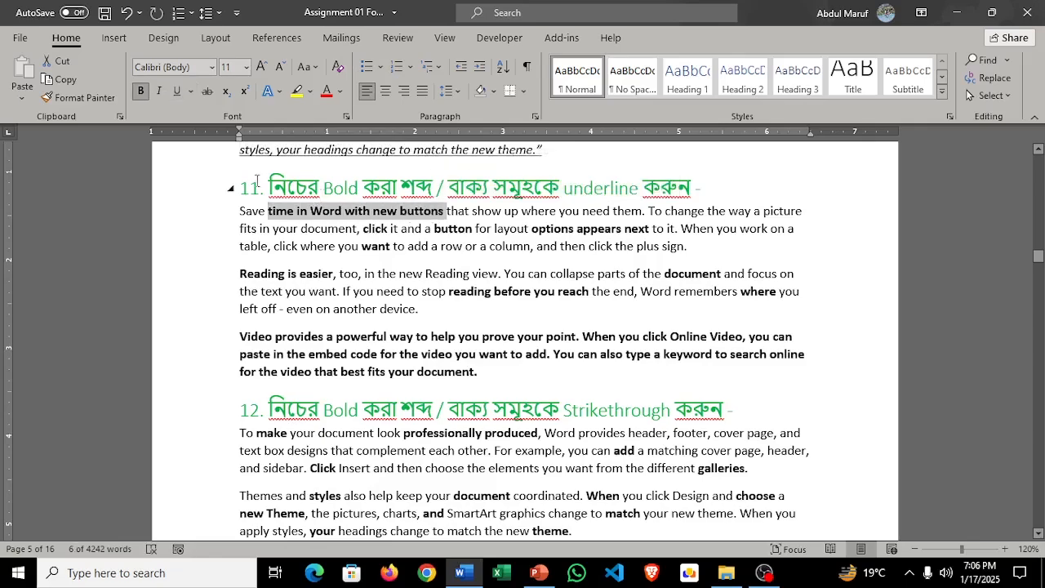
click(178, 93)
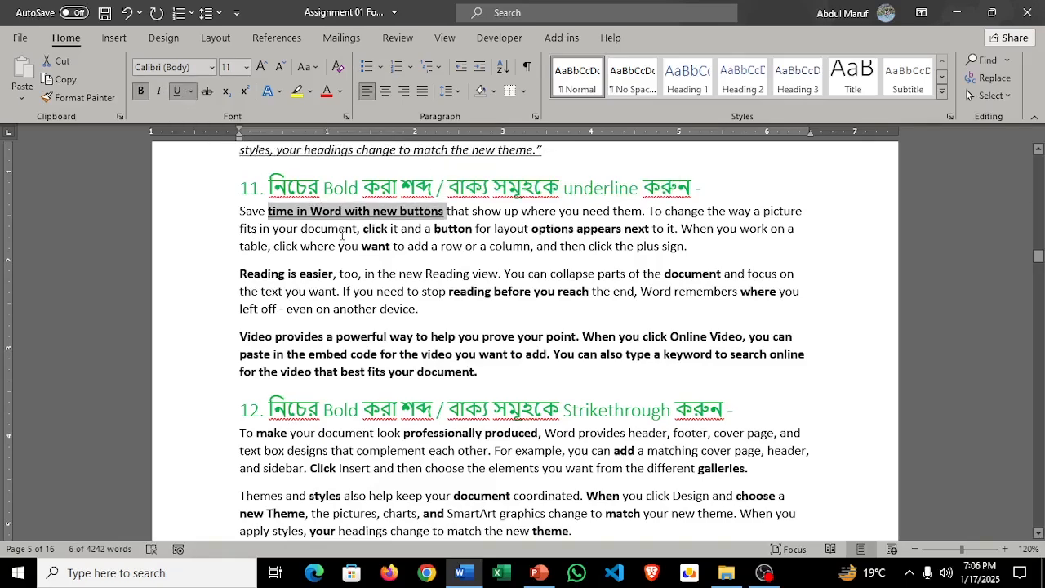
Step: Copy the bold underlined formatting to "click", "button", "options appears next", "Reading is easier", "stop reading before you reach", "document" and "where" under task 11
click(91, 100)
click(94, 104)
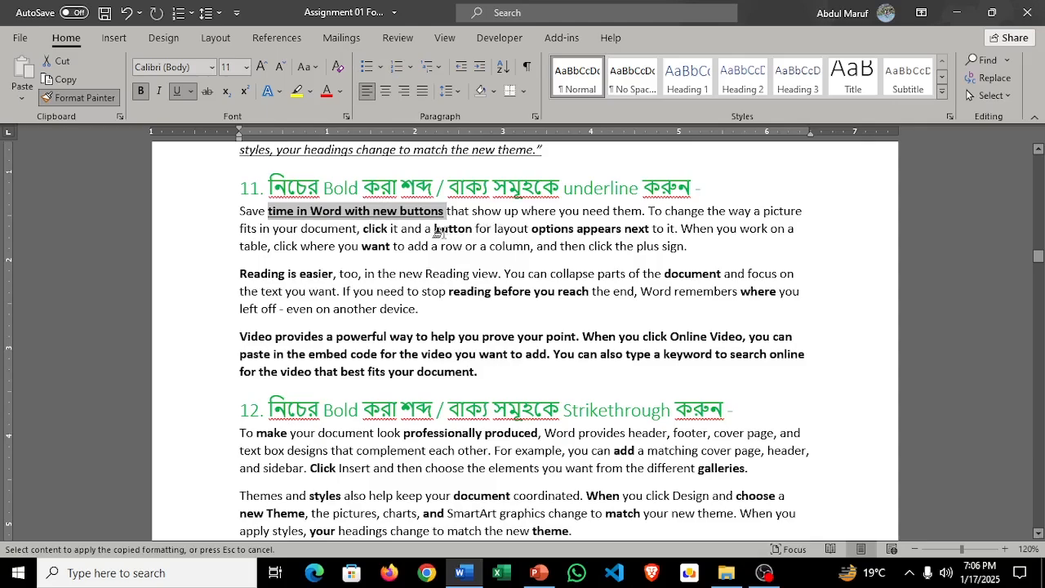
drag(363, 229, 650, 230)
mouse_move(240, 273)
mouse_down()
mouse_move(327, 274)
mouse_move(313, 274)
mouse_up()
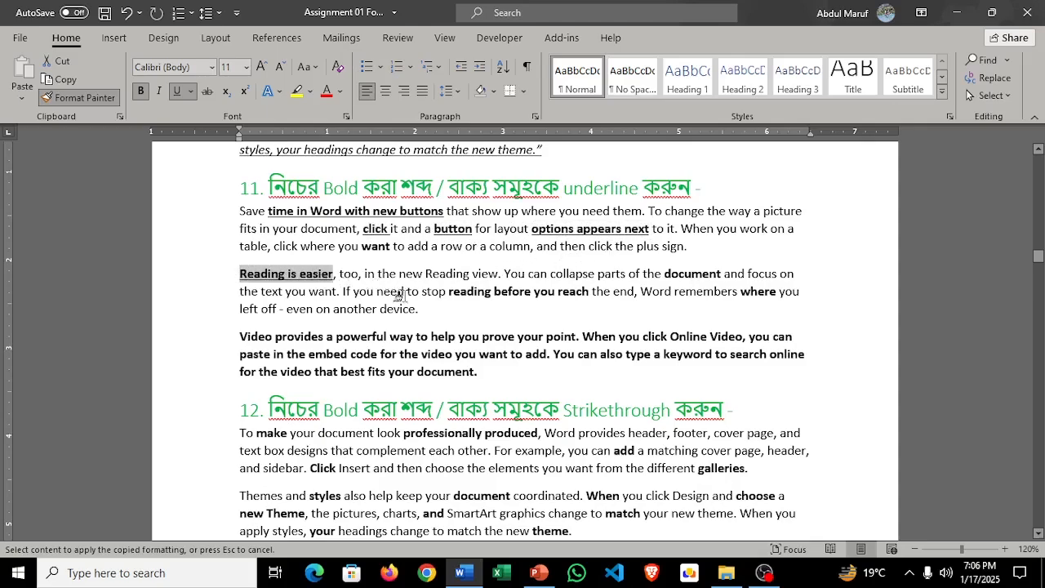
drag(422, 292, 588, 295)
mouse_move(664, 275)
mouse_down()
mouse_move(722, 274)
mouse_move(778, 292)
mouse_up()
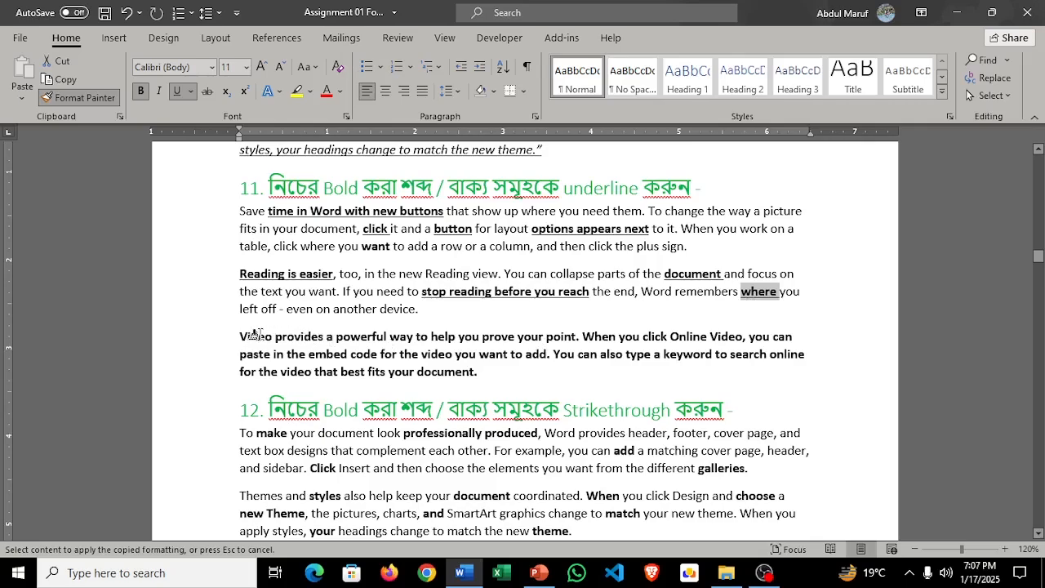
Step: Apply the copied bold underlined formatting to the last paragraph under task 11 and stop copying the format
mouse_move(239, 334)
mouse_down()
mouse_move(482, 374)
mouse_move(516, 360)
mouse_up()
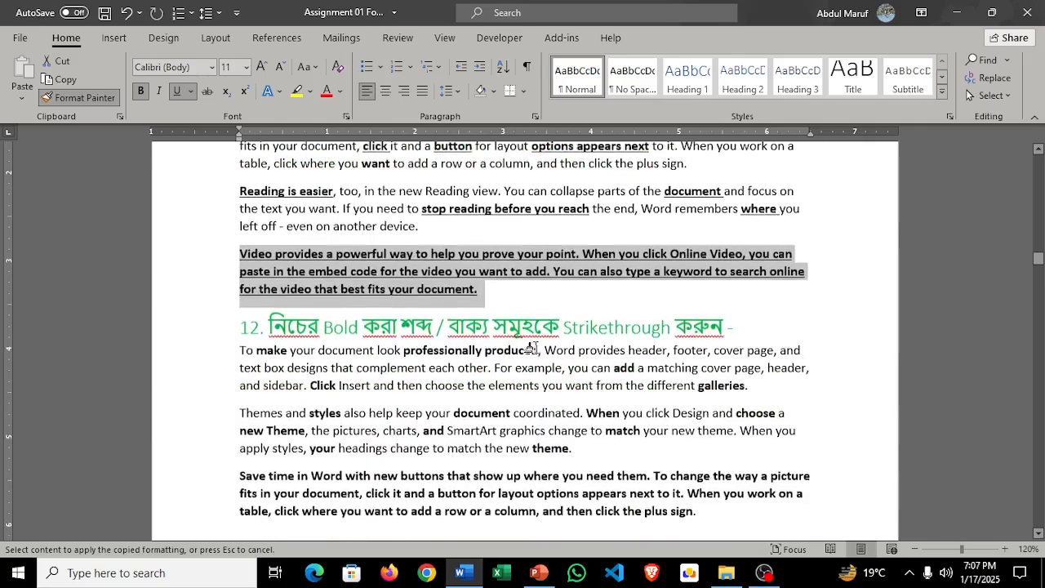
scroll(518, 358, down, 2)
scroll(233, 323, down, 2)
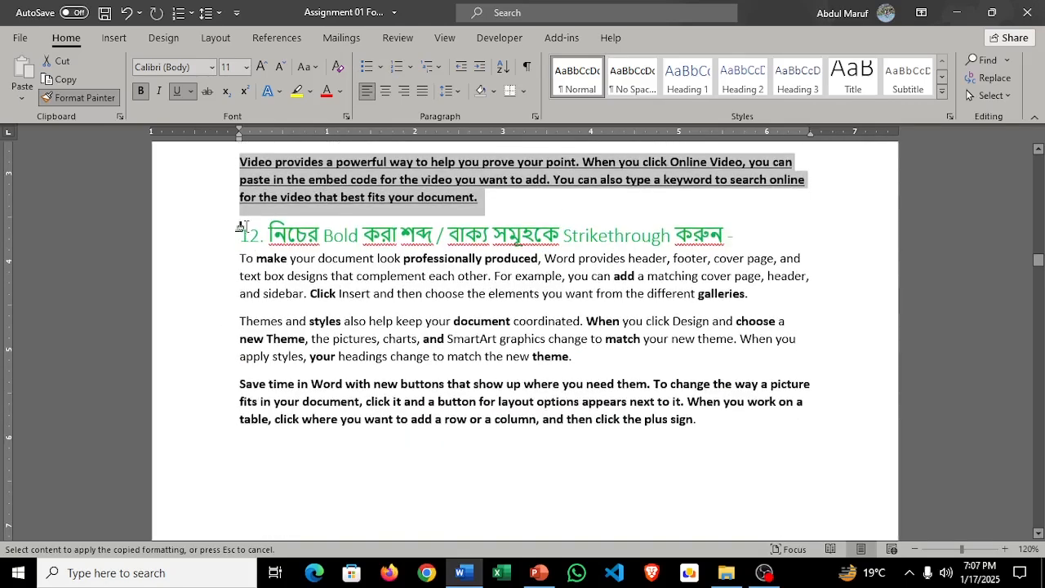
click(91, 101)
scroll(469, 258, up, 1)
scroll(470, 258, down, 1)
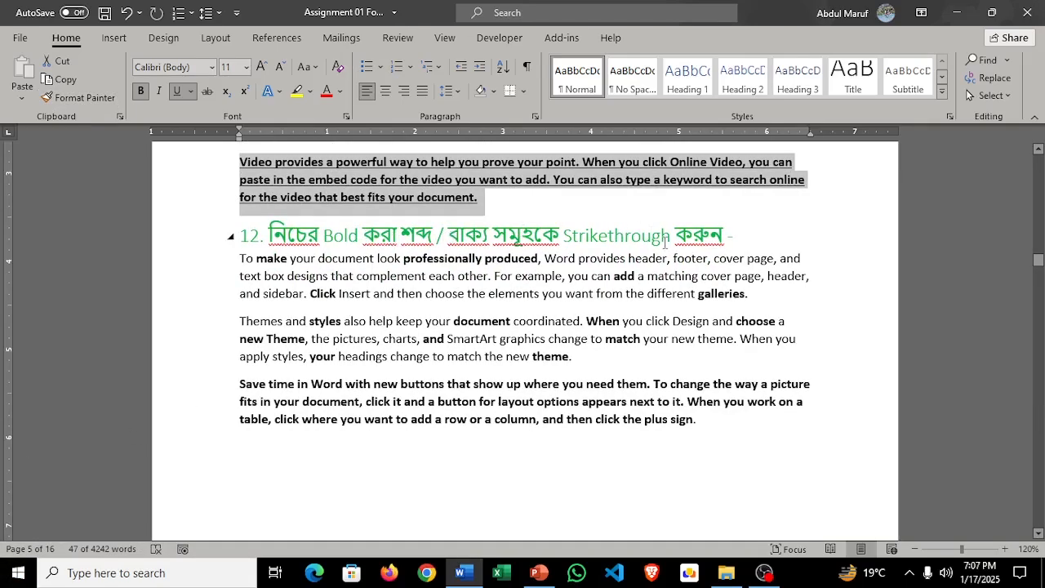
Step: Strike through the bold words "make" and "professionally produced" in the first paragraph under task 12
double_click(260, 259)
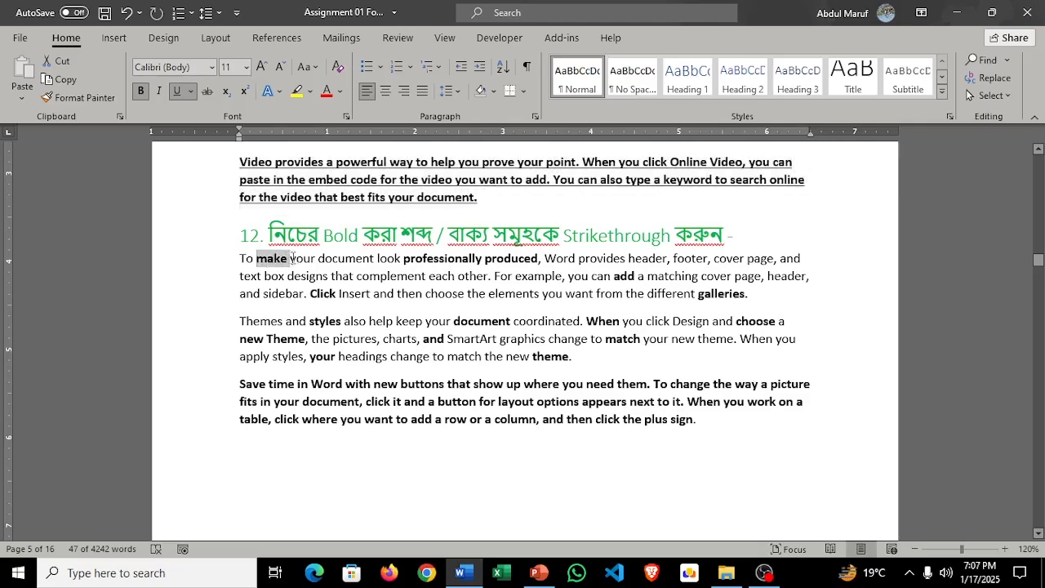
click(205, 93)
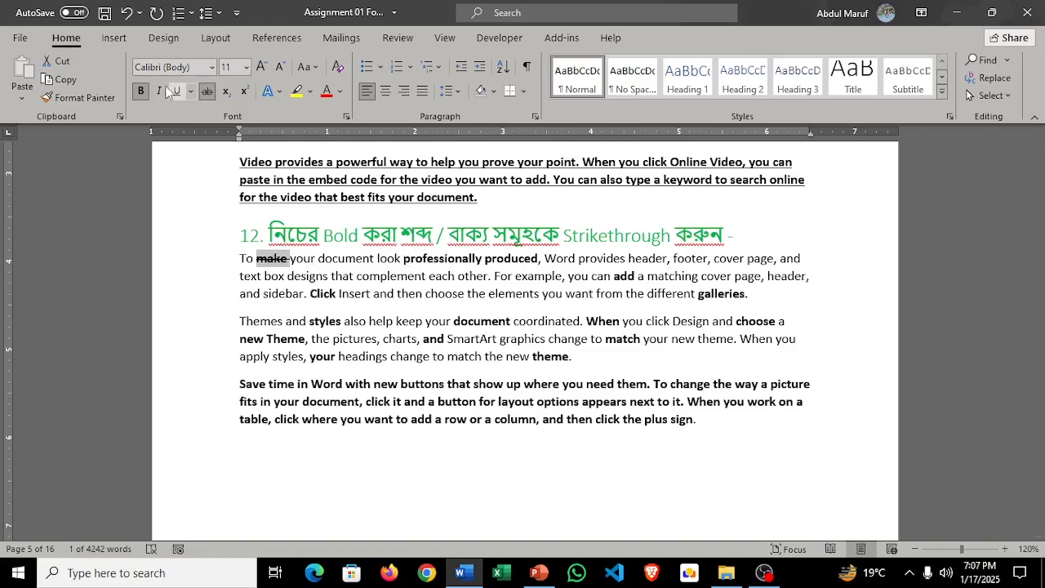
click(76, 100)
click(77, 99)
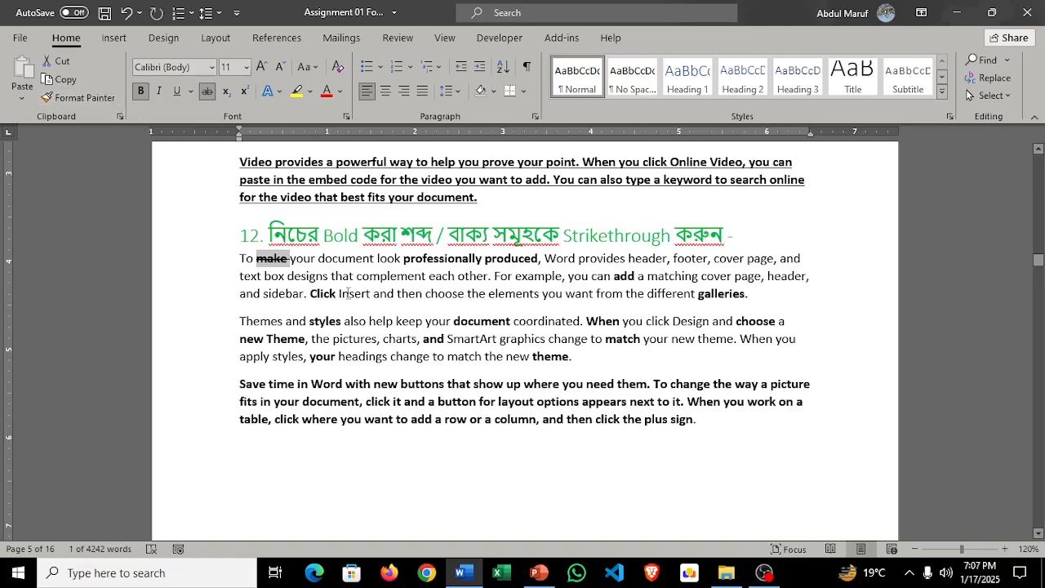
drag(539, 260, 404, 260)
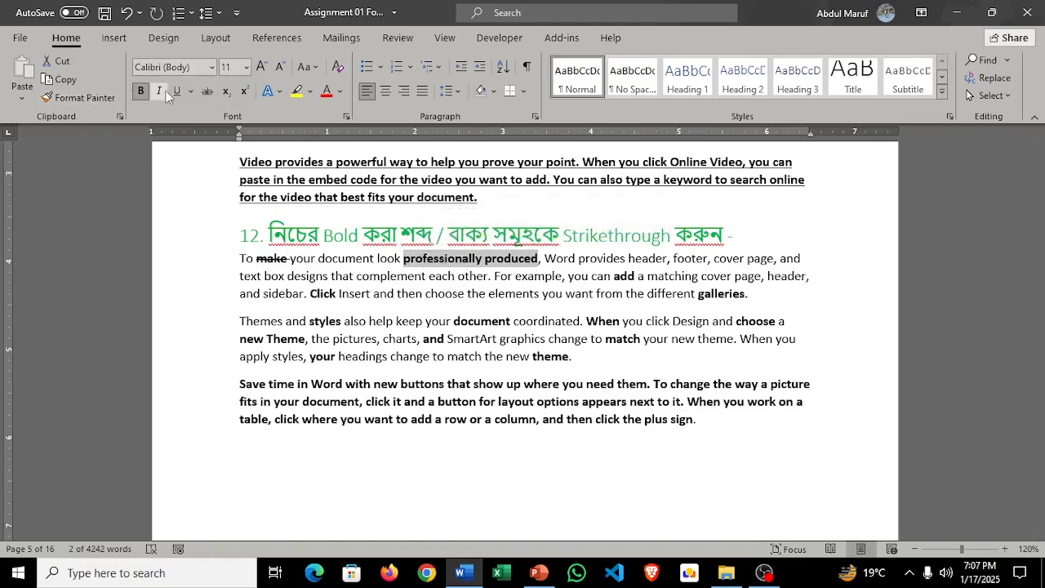
click(211, 92)
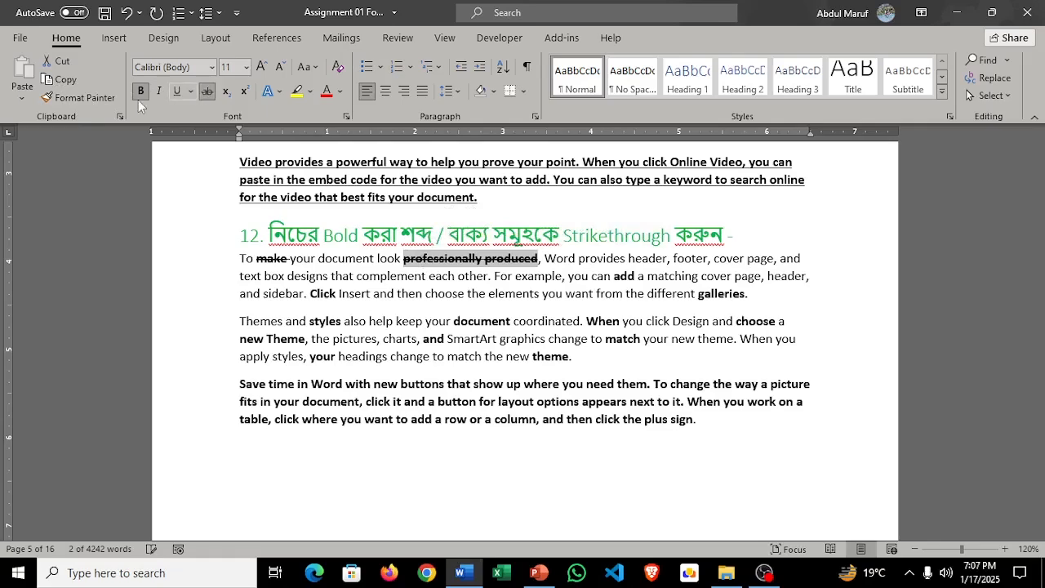
Step: Copy the bold strikethrough formatting to "add", "galleries." and "Click" in task 12's first paragraph
click(85, 97)
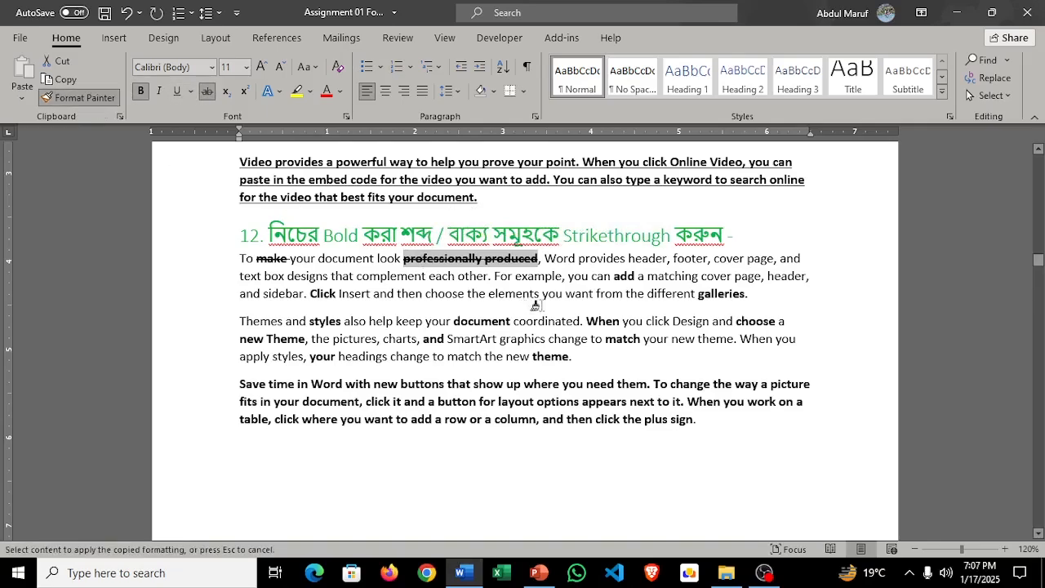
drag(613, 278, 639, 279)
drag(697, 297, 750, 297)
drag(310, 294, 339, 294)
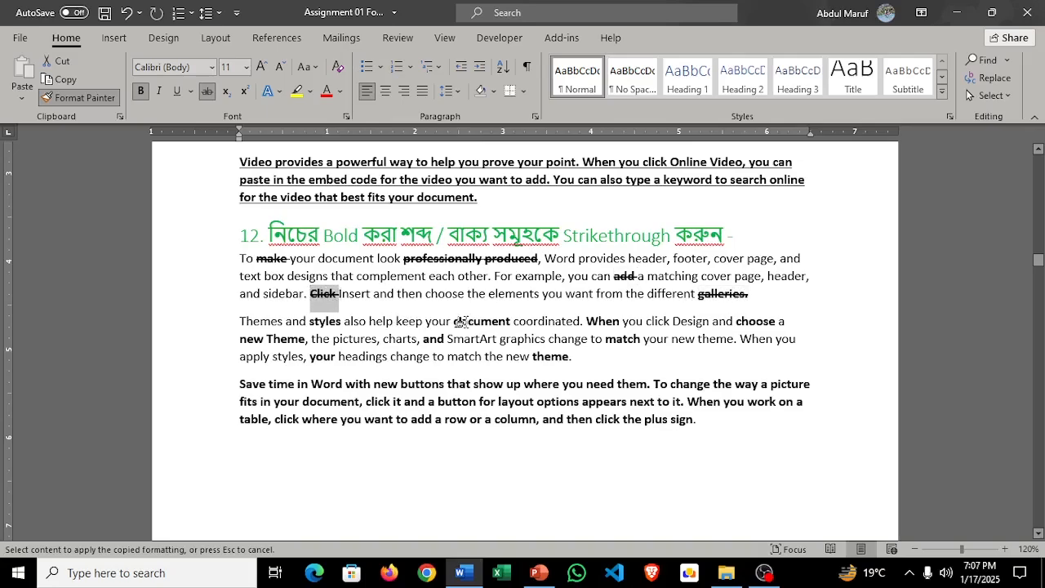
Step: Copy the strikethrough formatting to "document", "styles", "When", "choose", "and", "match", "theme.", "new Theme" and "your" in task 12's second paragraph
drag(460, 321, 513, 324)
drag(308, 322, 345, 328)
drag(582, 323, 622, 322)
drag(737, 322, 776, 325)
drag(420, 340, 446, 340)
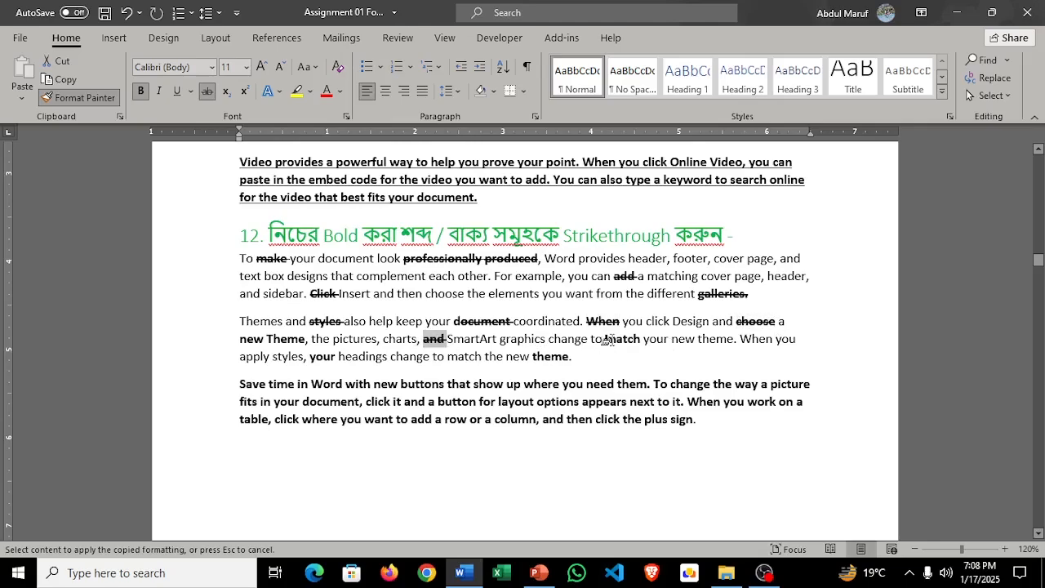
drag(606, 340, 644, 339)
drag(532, 357, 573, 357)
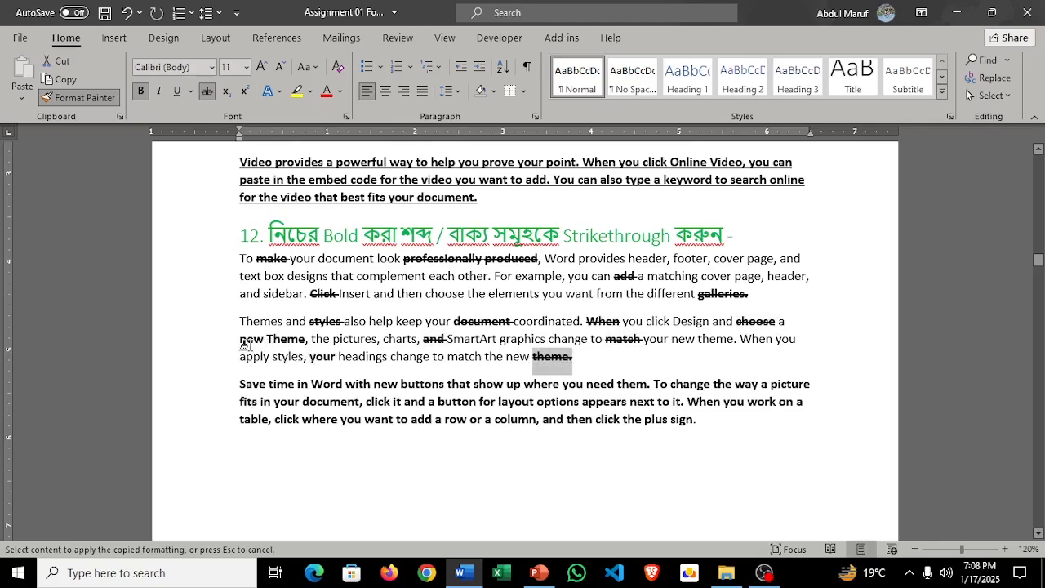
mouse_move(240, 339)
mouse_down()
mouse_move(305, 340)
mouse_move(335, 357)
mouse_up()
Step: Apply the copied strikethrough formatting to the whole last paragraph under task 12 and stop copying the format
mouse_move(239, 384)
mouse_down()
mouse_move(604, 405)
mouse_move(715, 430)
mouse_up()
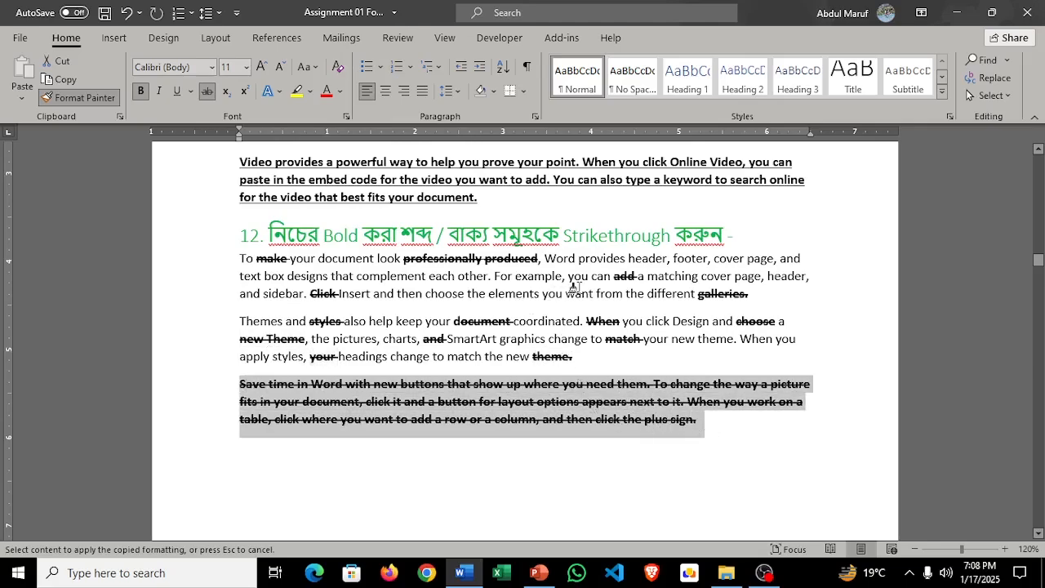
click(448, 323)
scroll(479, 373, down, 5)
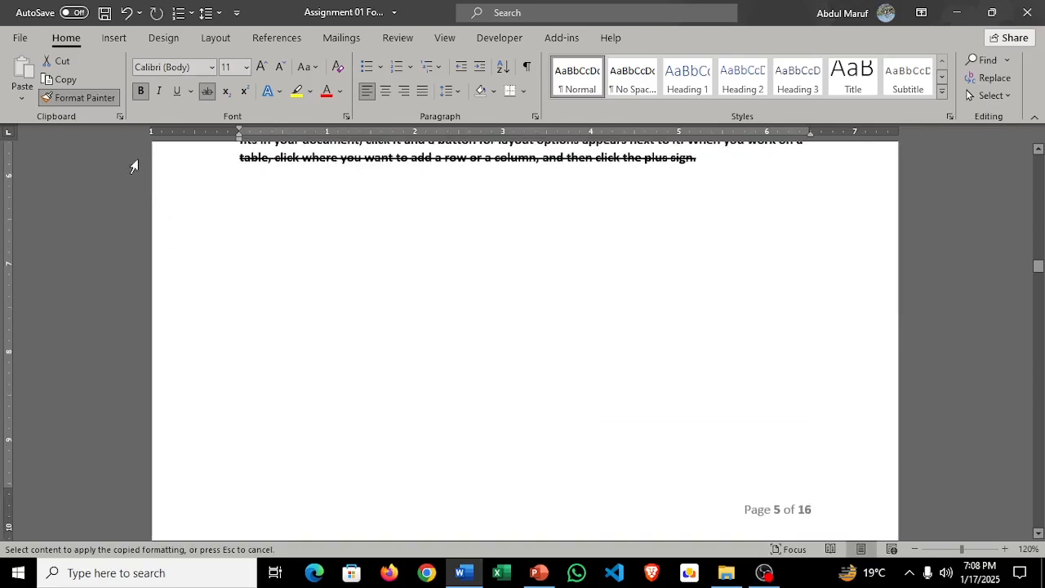
click(106, 98)
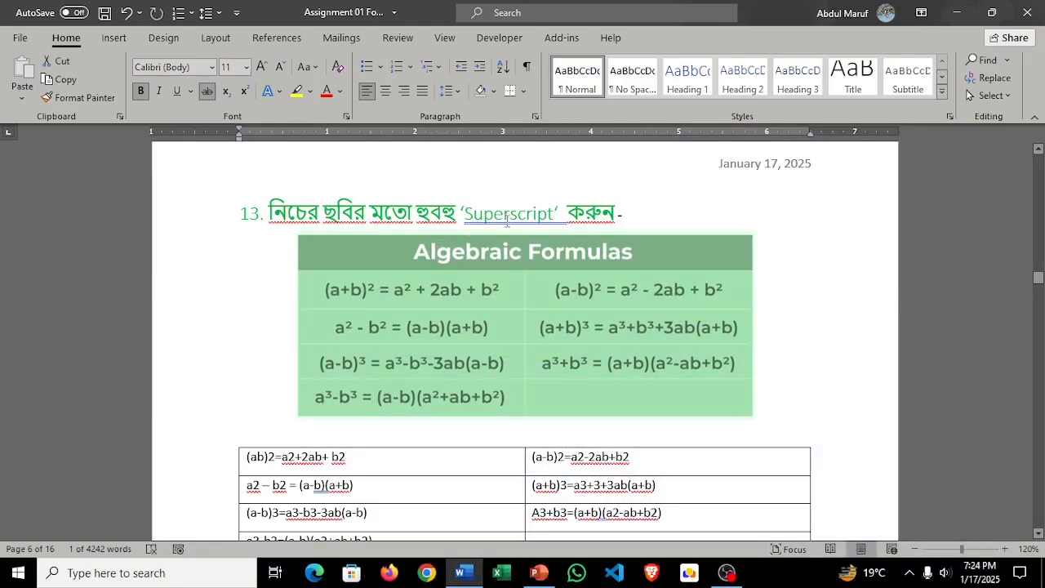
Step: Compare the Algebraic Formulas picture with the table of plain-text formulas under task 13
scroll(547, 288, up, 1)
scroll(544, 285, down, 2)
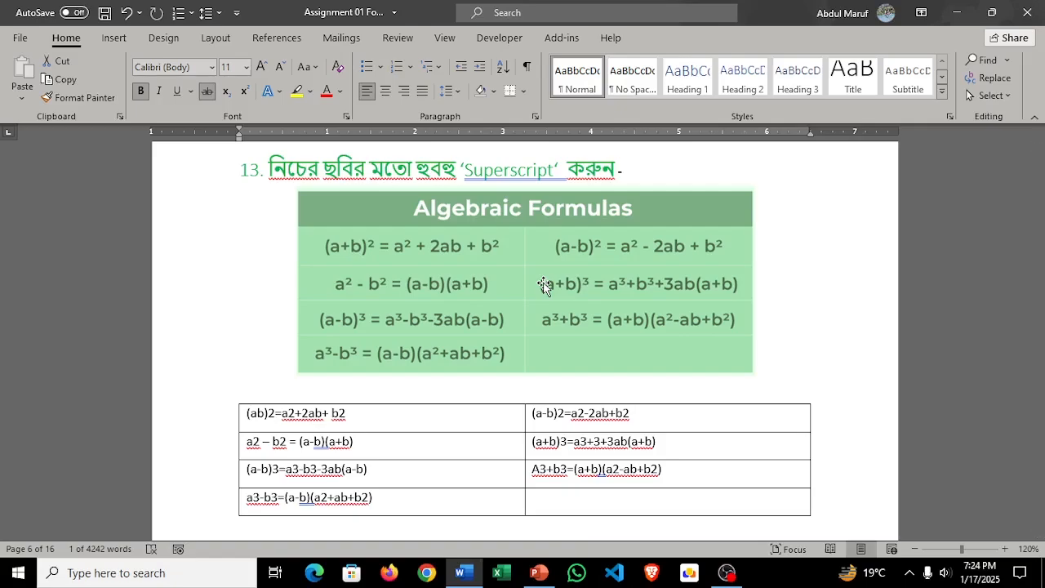
scroll(545, 285, down, 1)
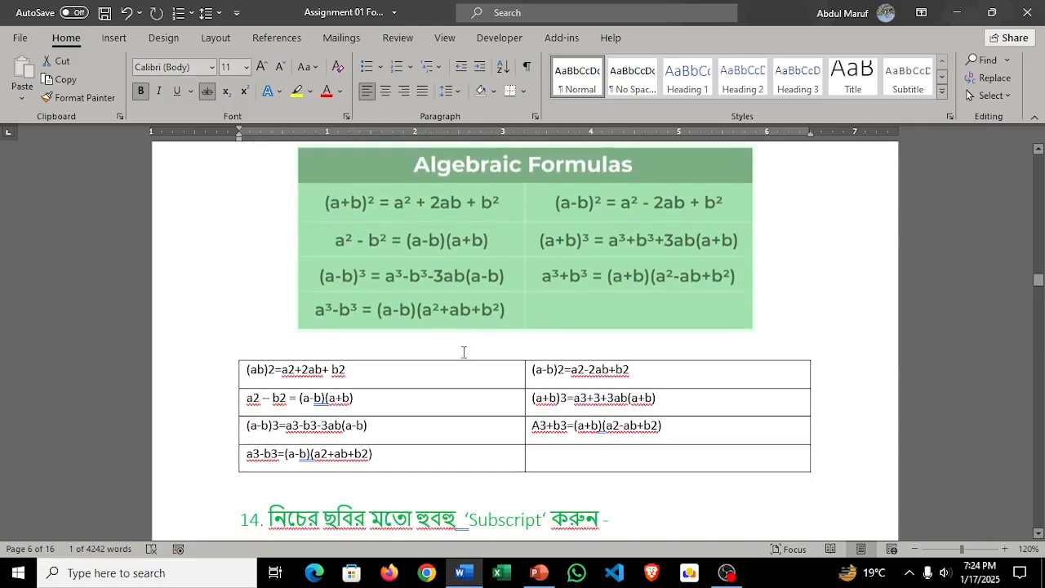
scroll(406, 306, up, 1)
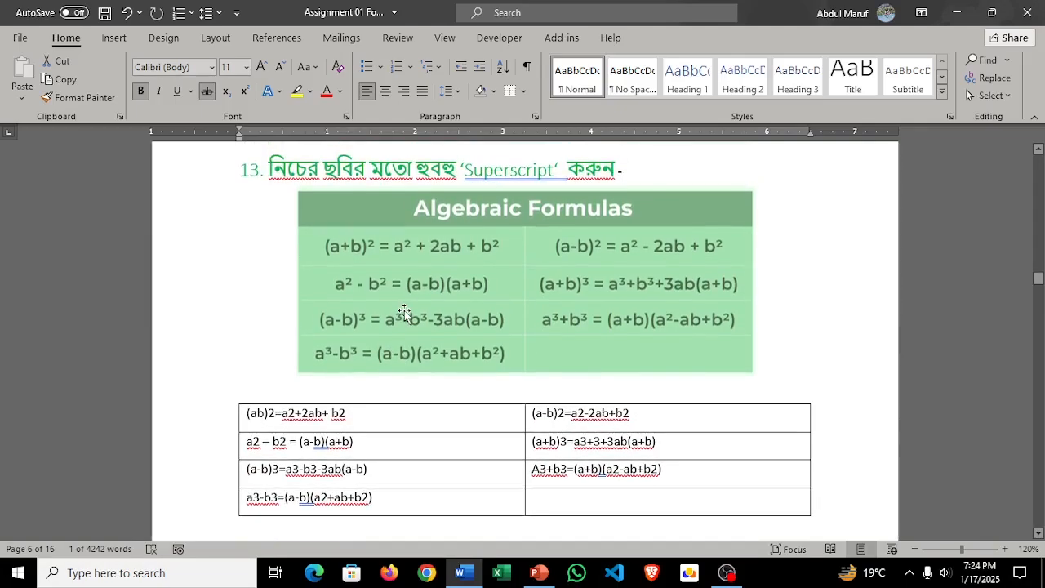
scroll(411, 317, up, 1)
scroll(411, 315, down, 2)
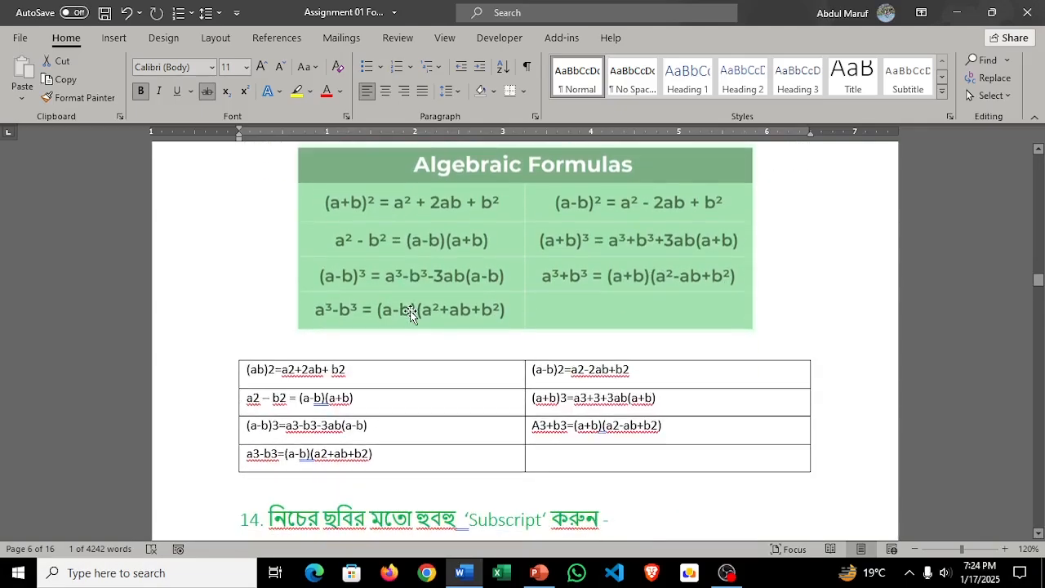
scroll(411, 315, up, 3)
scroll(448, 327, down, 2)
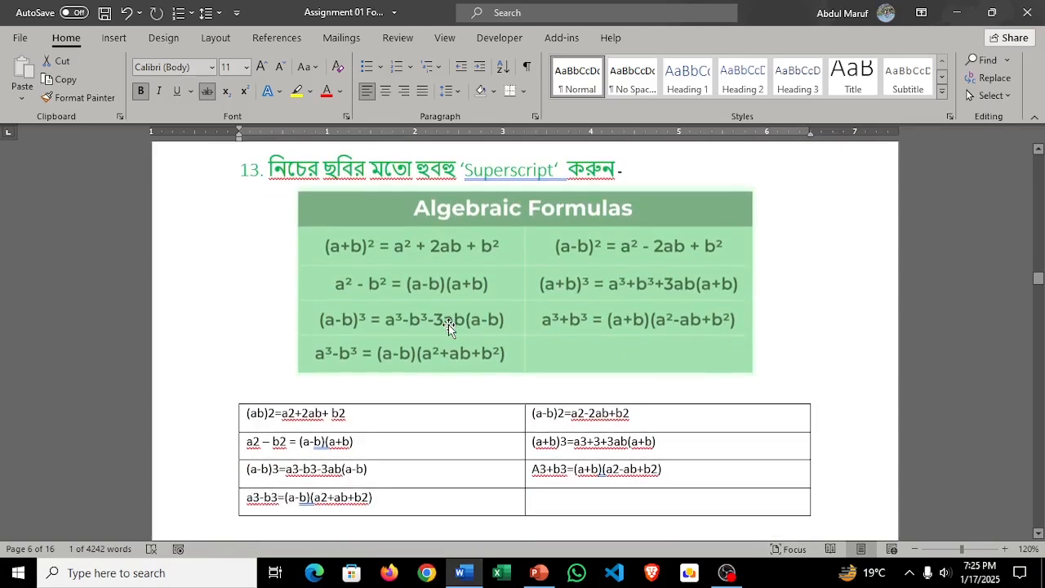
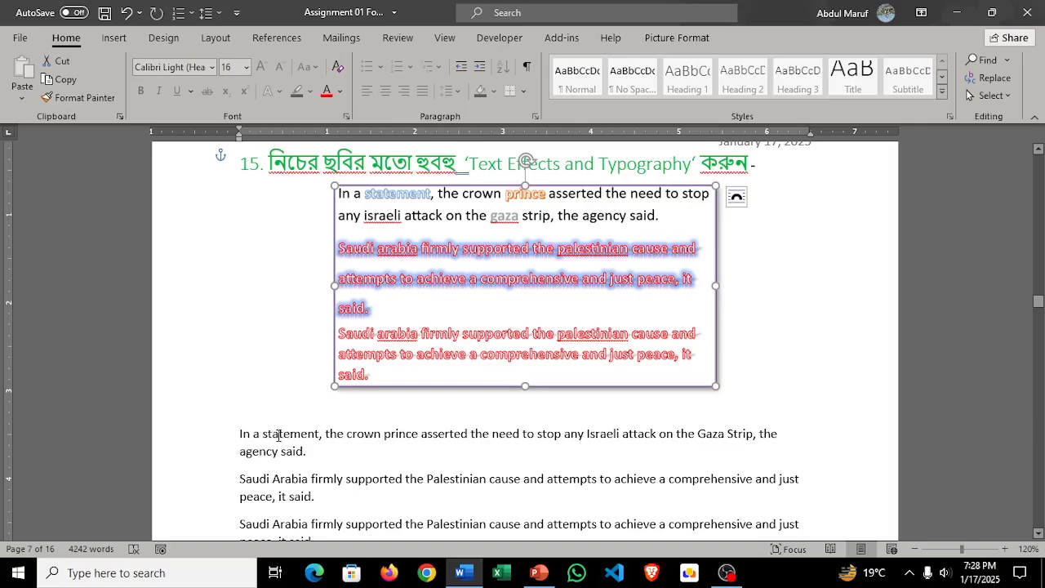
Step: Apply the text effect "Fill: White; Outline: Blue, Accent color 5; Shadow" to "statement" in task 15's first paragraph
click(266, 433)
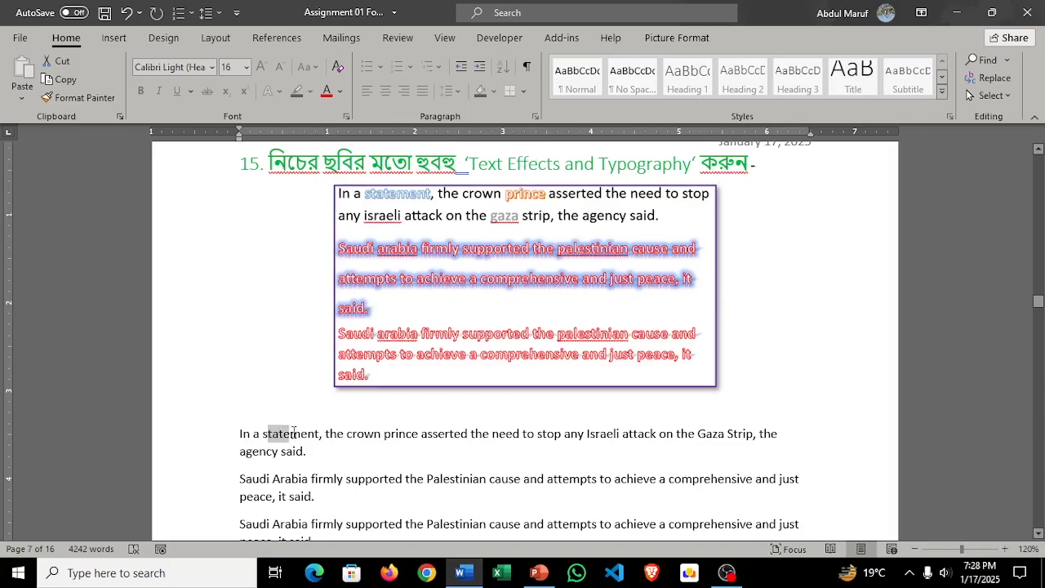
double_click(270, 434)
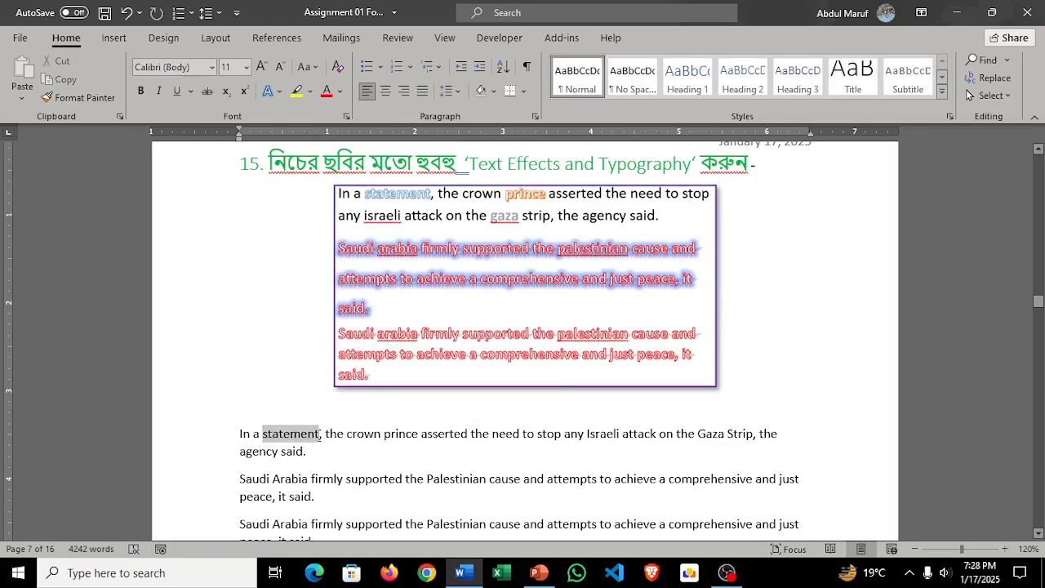
click(277, 93)
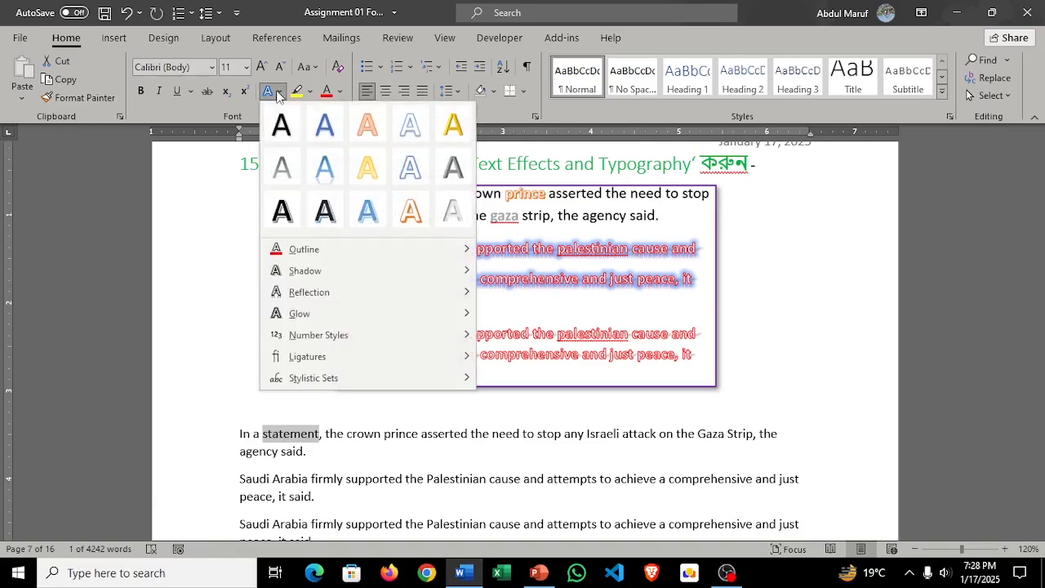
click(279, 96)
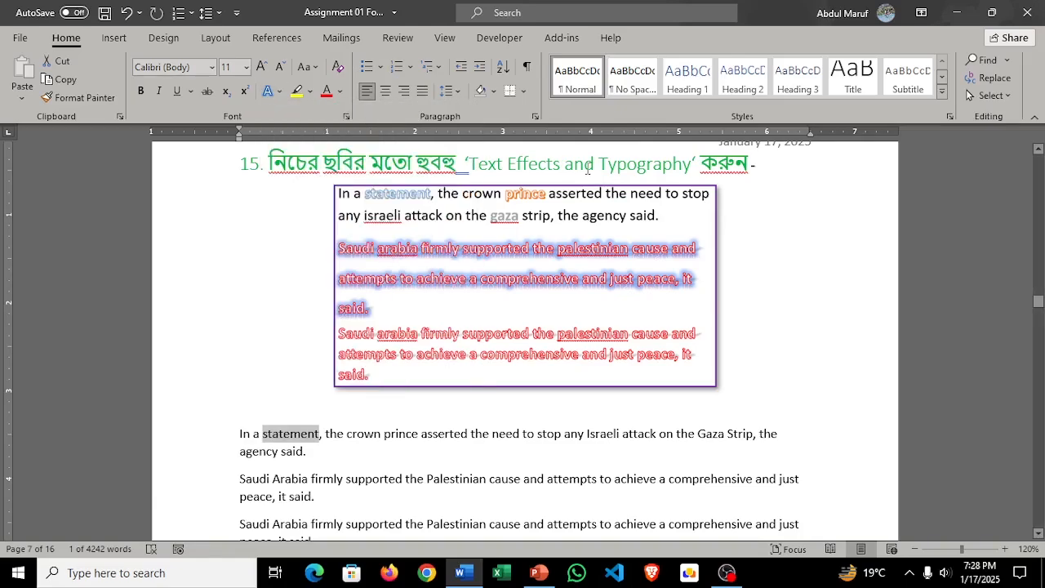
click(279, 93)
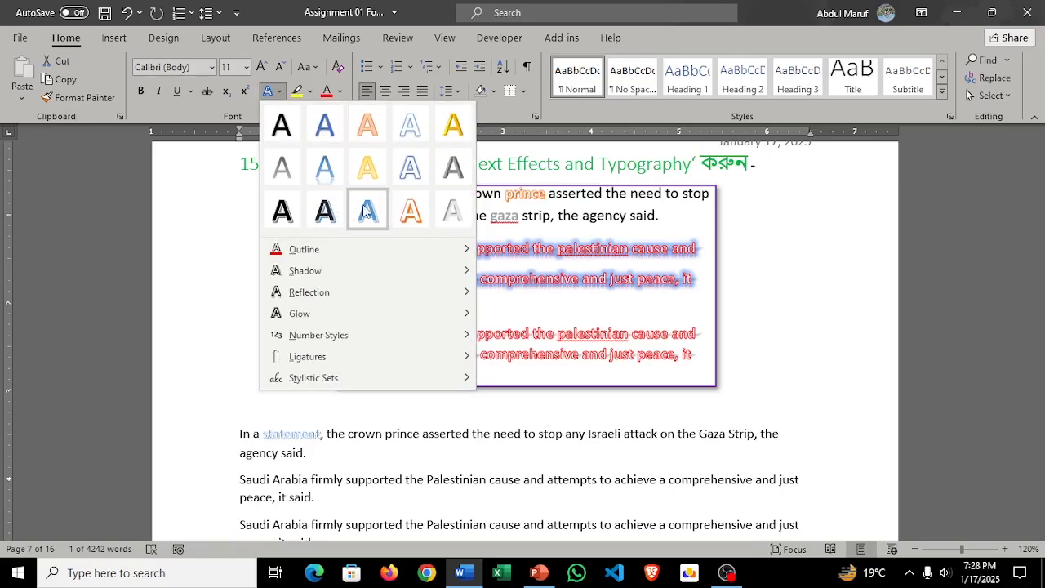
click(403, 135)
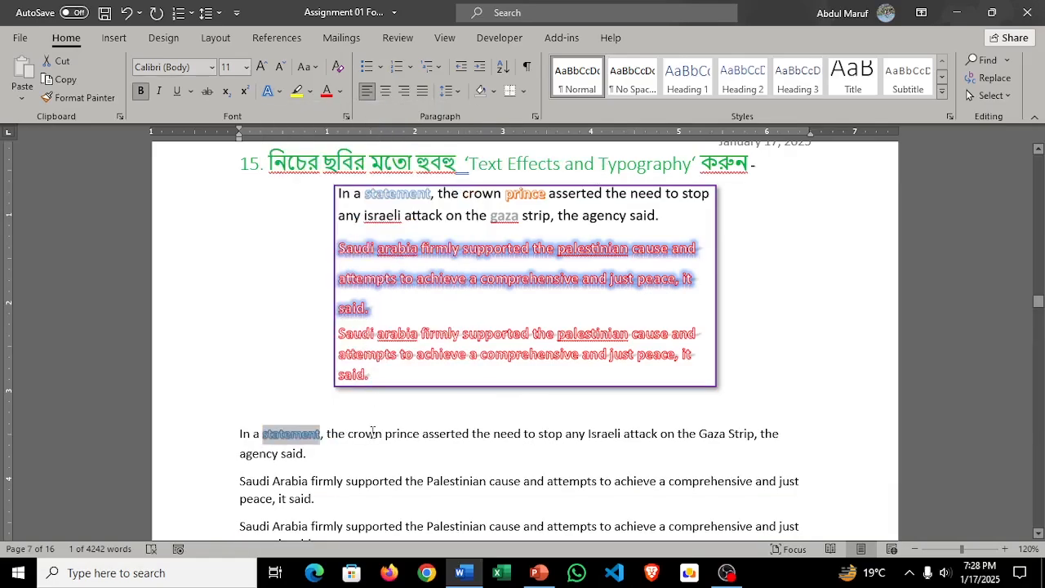
Step: Apply the text effect "Fill: White; Outline: Orange, Accent color 2; Hard Shadow: Orange, Accent color 2" to "prince" in task 15's first paragraph
ctrl+scroll(403, 466, up, 1)
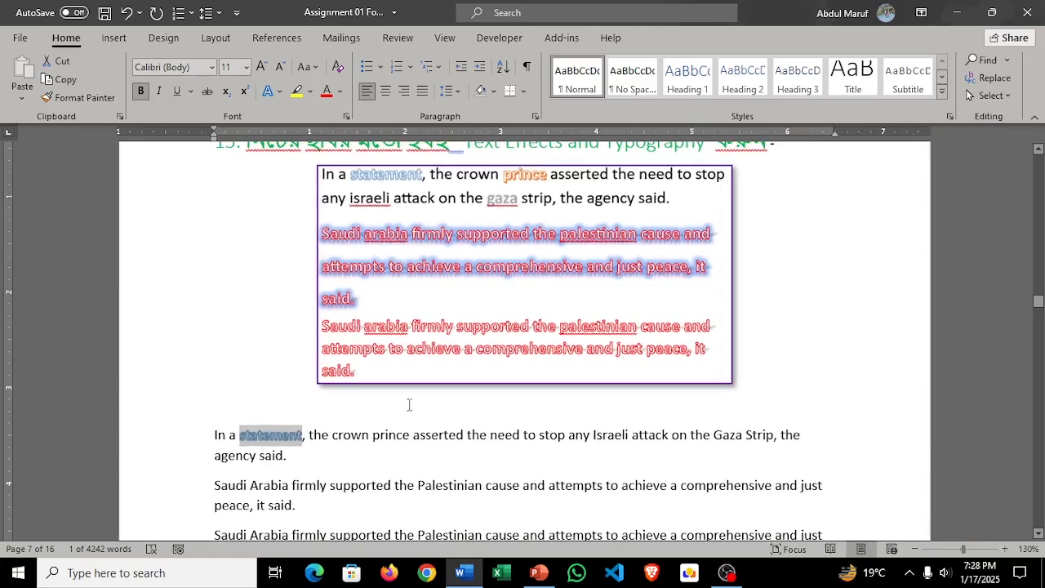
click(344, 453)
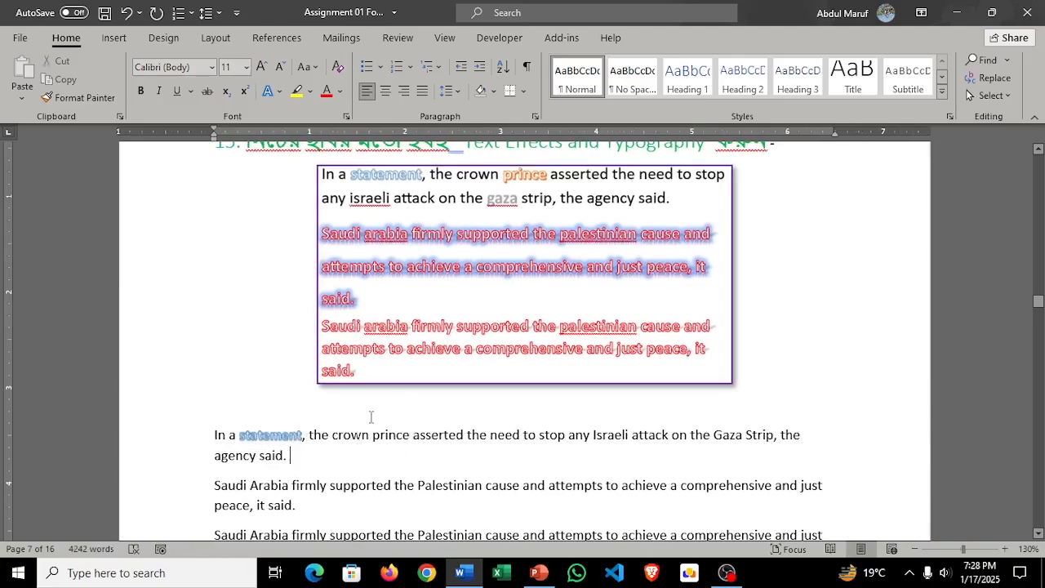
drag(409, 438, 372, 438)
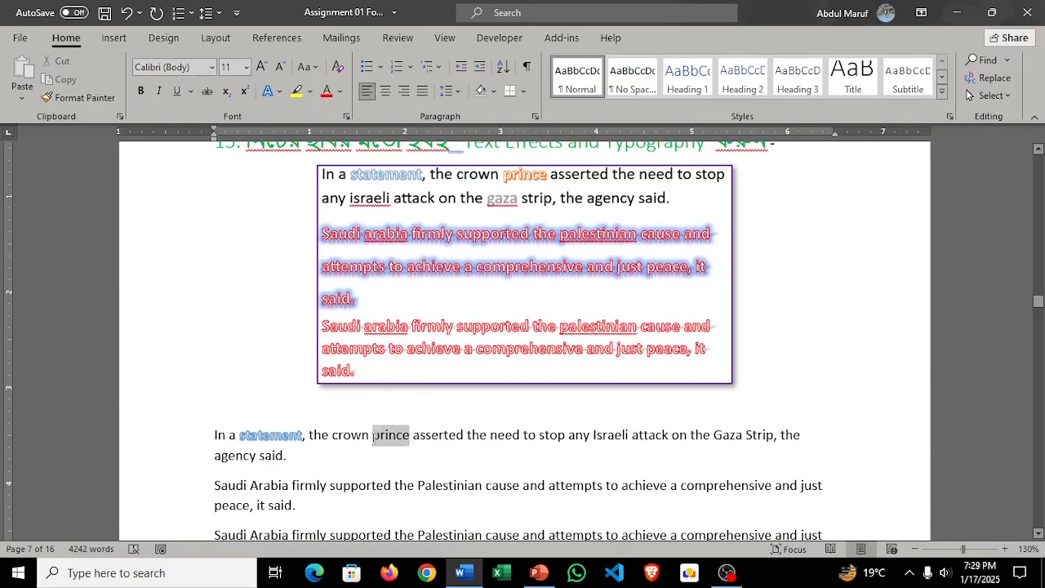
click(269, 91)
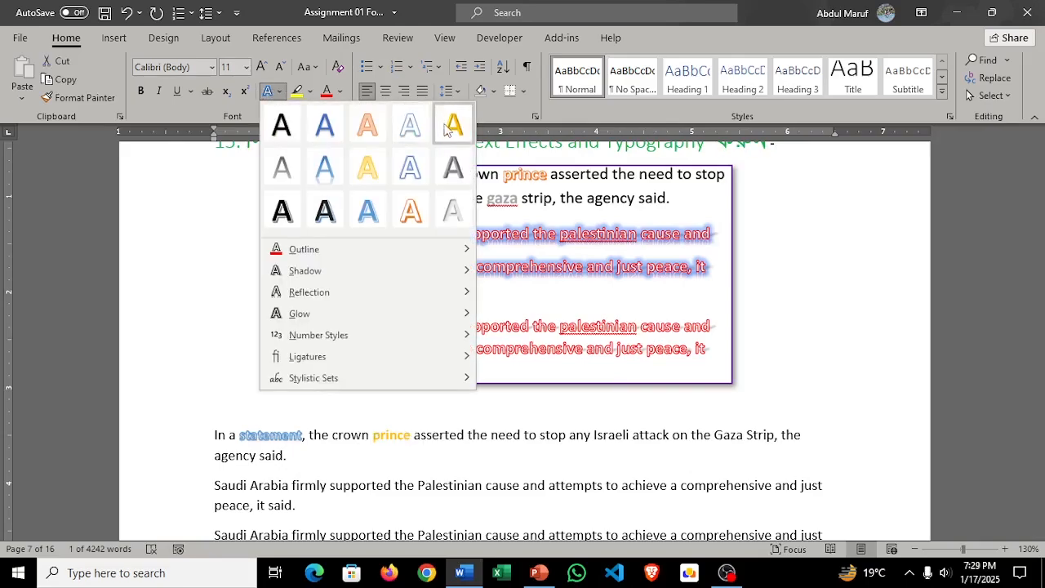
click(412, 214)
Step: Apply the text effect "Fill: White; Outline: Blue, Accent color 1; Glow: Blue, Accent color 1" to the whole second paragraph under task 15
scroll(380, 404, down, 3)
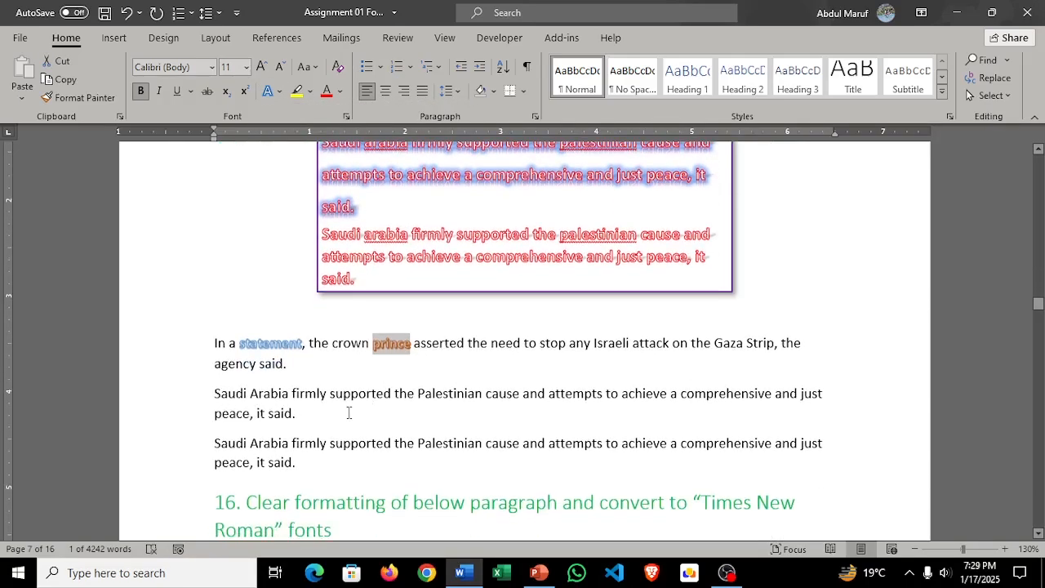
drag(214, 393, 300, 413)
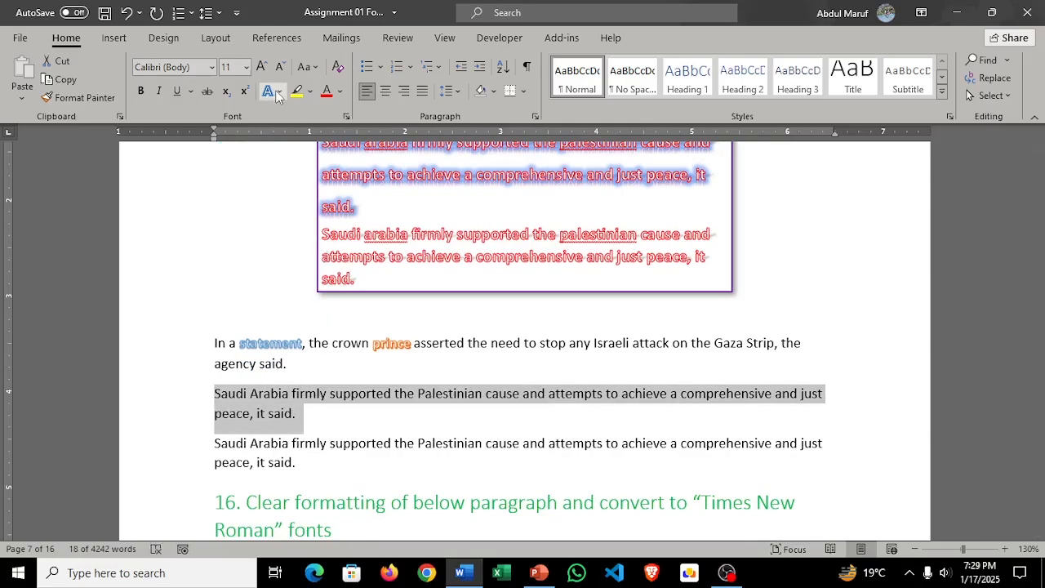
scroll(329, 336, up, 3)
scroll(279, 149, down, 1)
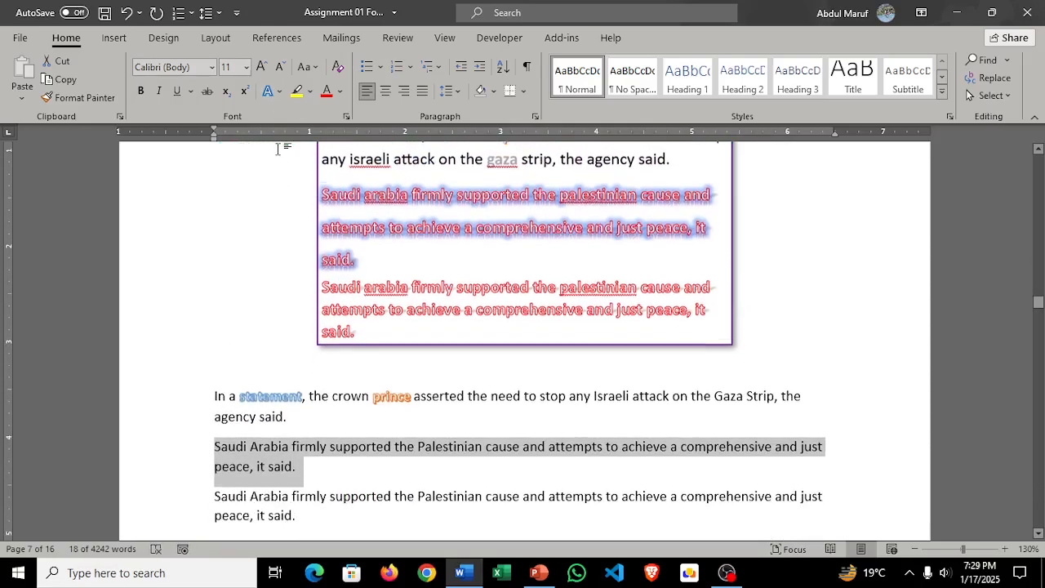
click(280, 92)
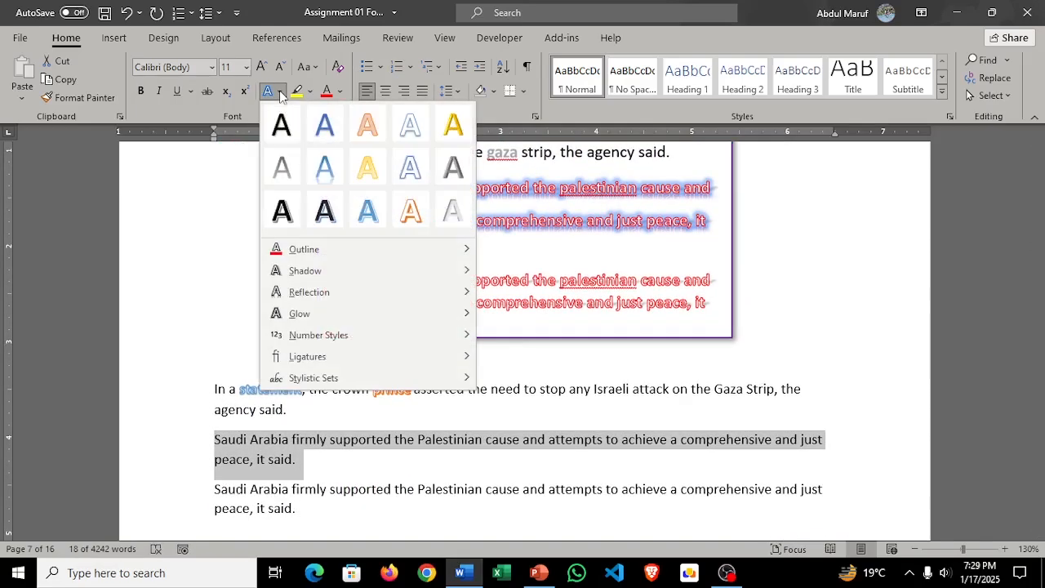
click(419, 181)
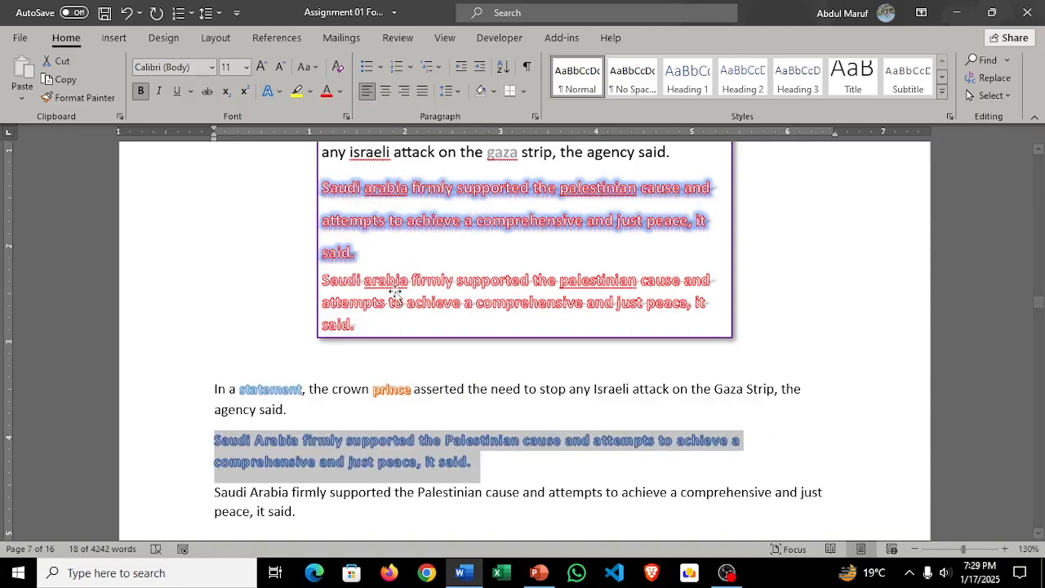
Step: Set the text outline of task 15's second paragraph to standard red
click(280, 90)
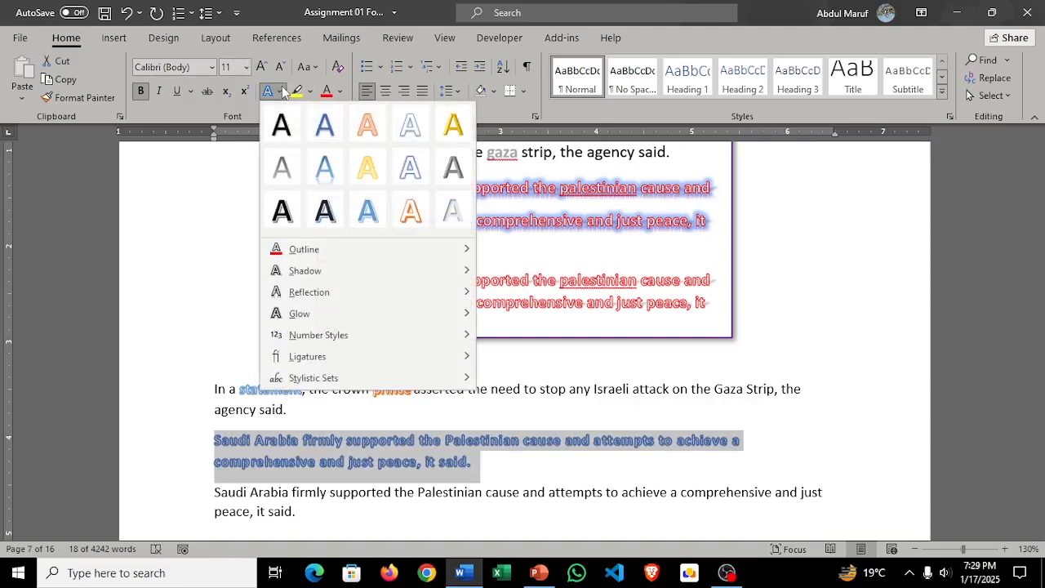
mouse_move(339, 260)
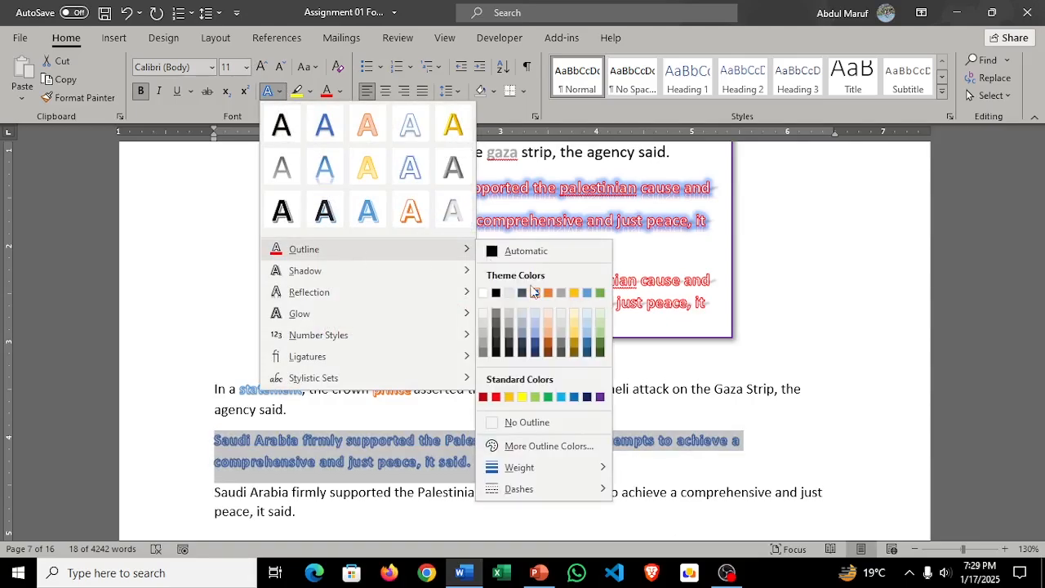
click(496, 399)
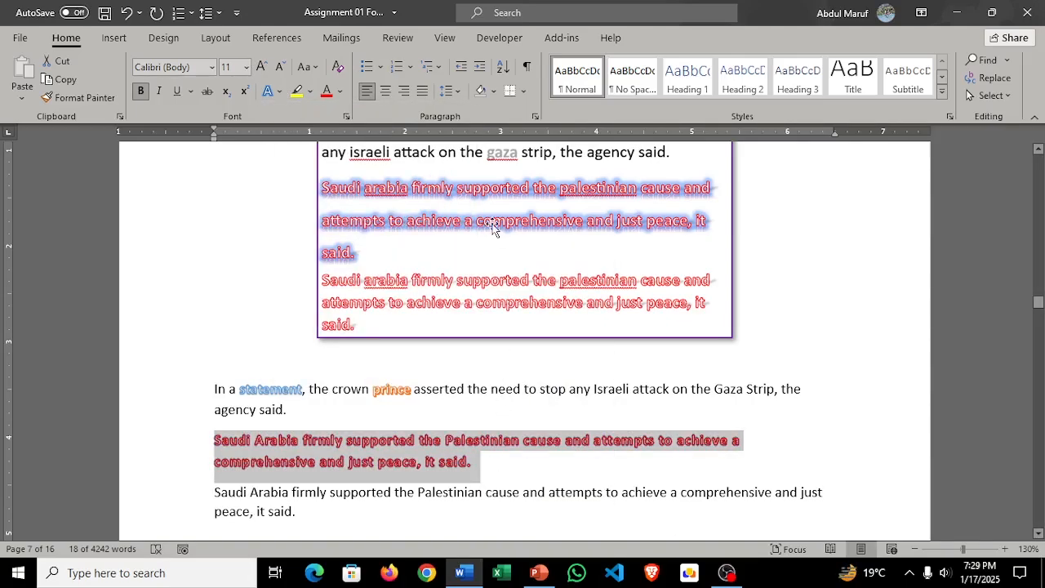
Step: Try the "Half Reflection: Touching" effect on task 15's second paragraph
click(280, 90)
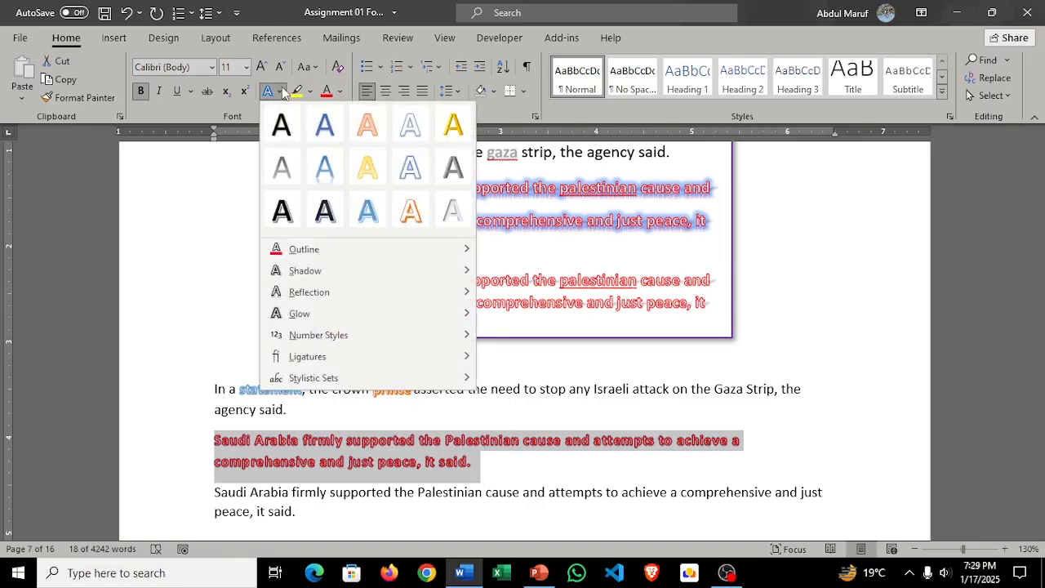
mouse_move(406, 280)
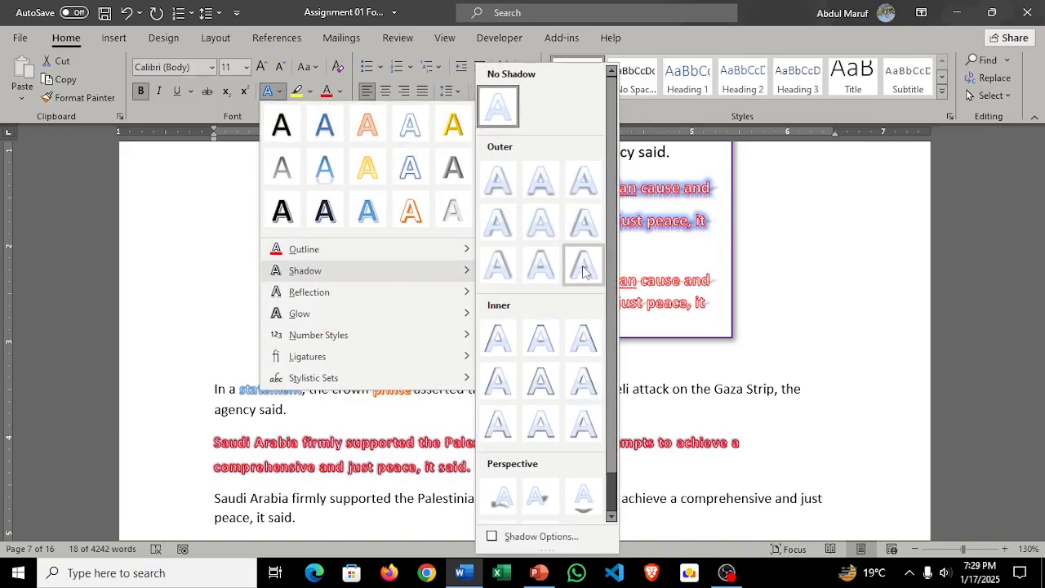
mouse_move(351, 292)
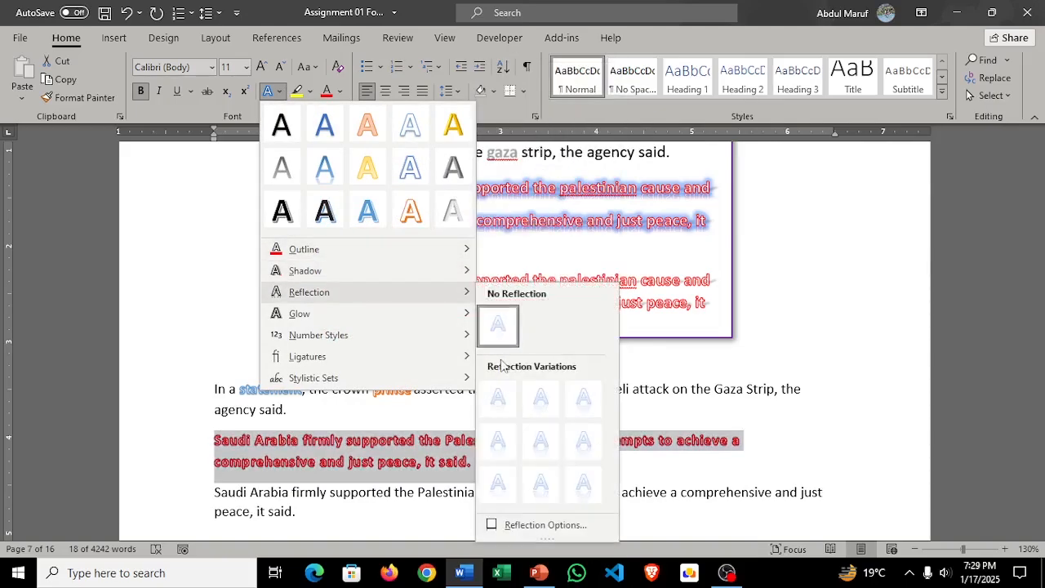
click(546, 408)
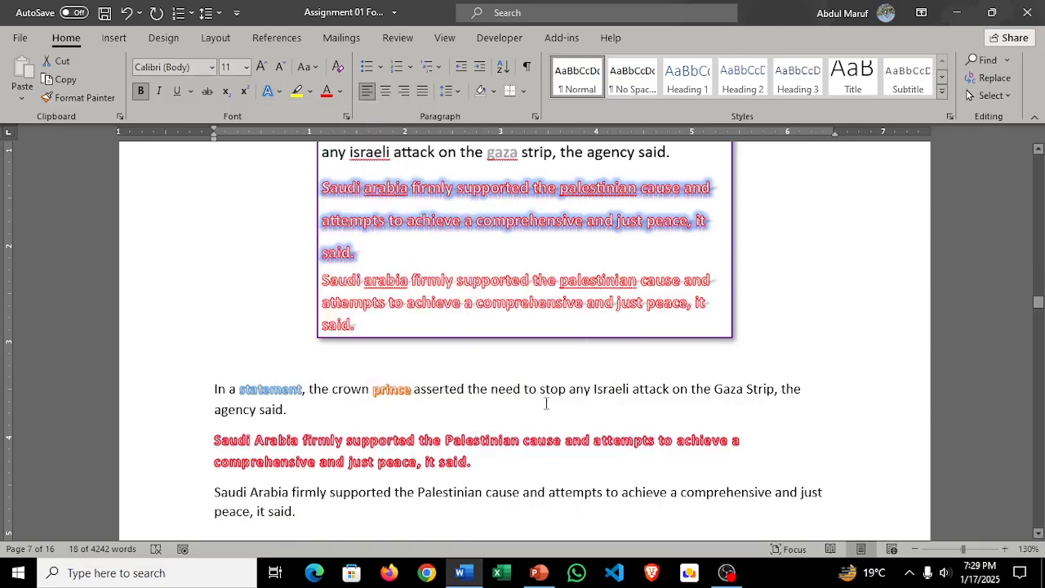
Step: Add a Blue, Accent color 5 glow and an outer shadow to task 15's second paragraph and compare it with the sample picture
click(277, 91)
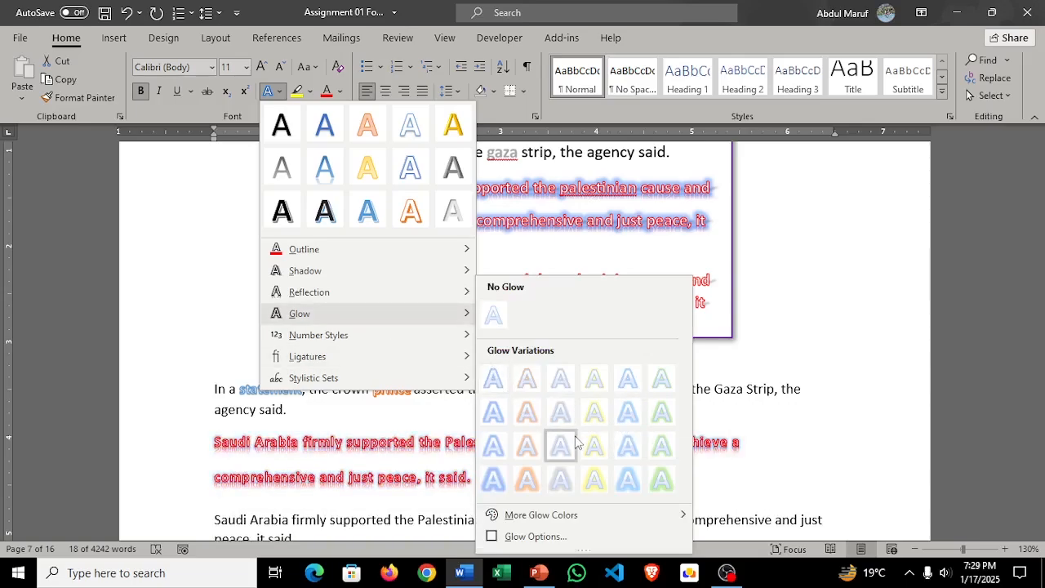
click(637, 459)
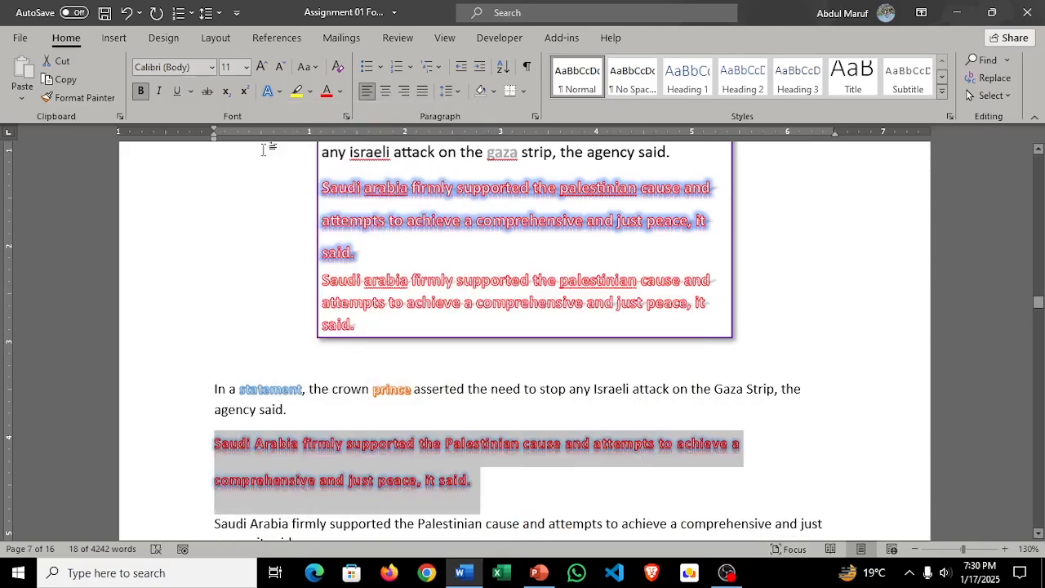
click(278, 91)
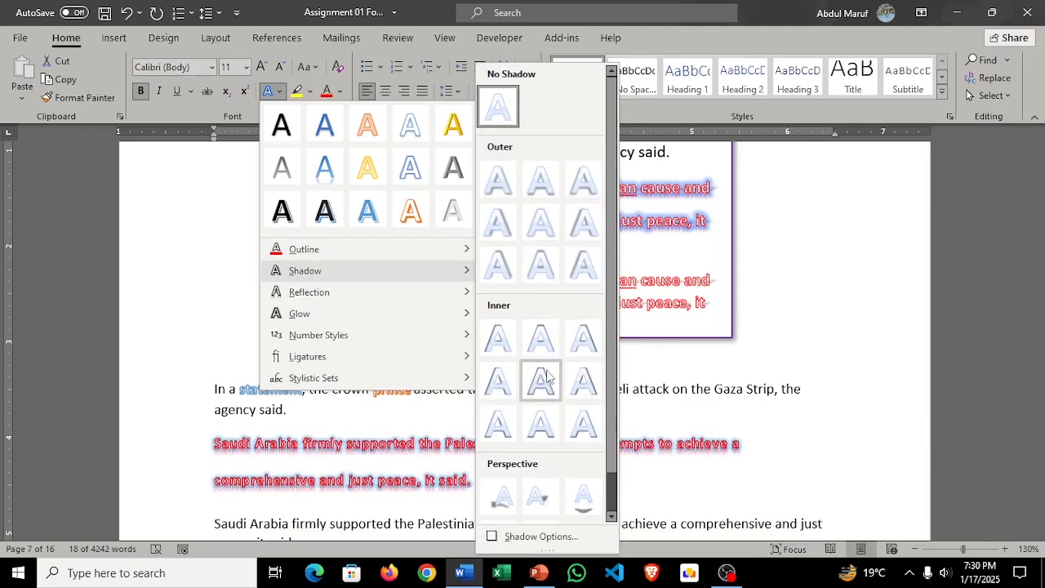
click(543, 235)
scroll(602, 291, down, 2)
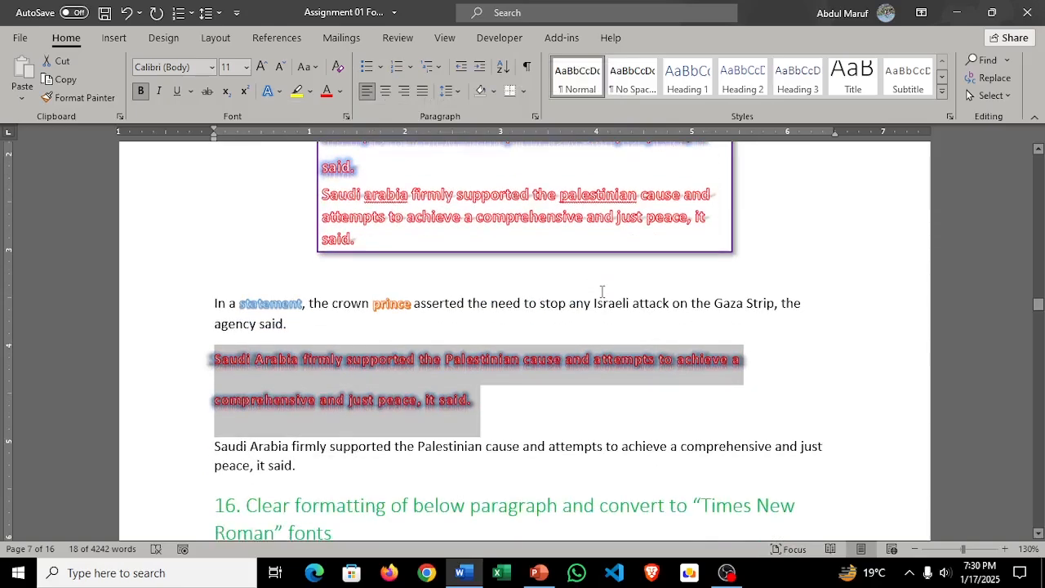
scroll(590, 274, up, 2)
scroll(591, 275, down, 2)
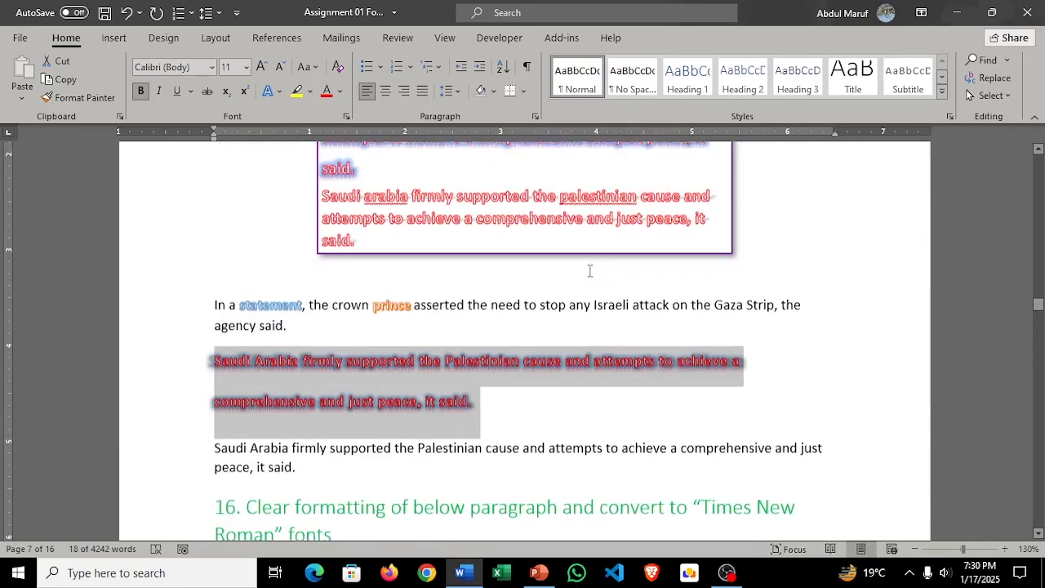
scroll(572, 294, down, 2)
scroll(539, 306, up, 1)
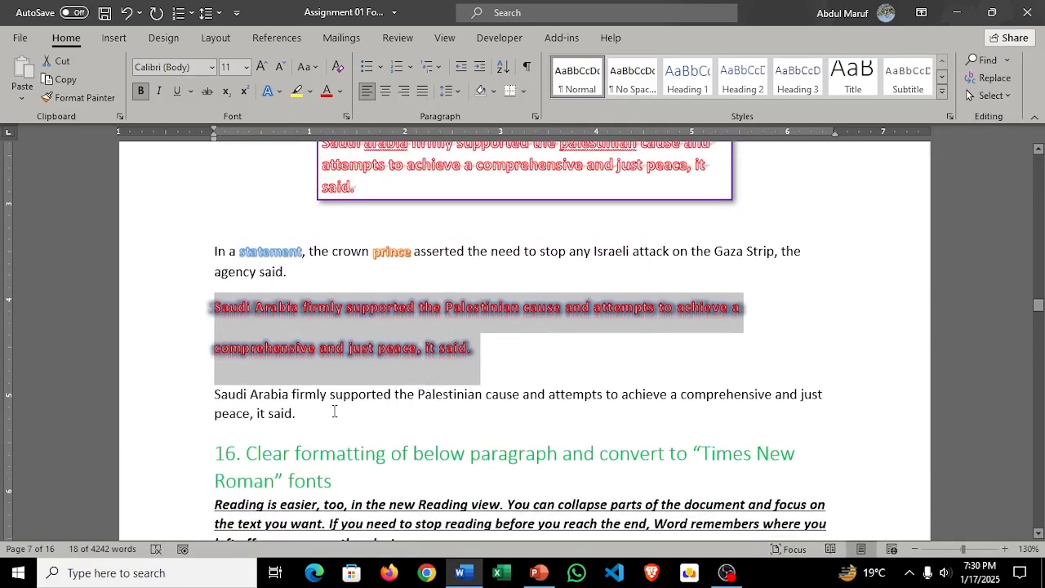
Step: Apply the text effect "Fill: White; Outline: Orange, Accent color 2; Hard Shadow: Orange, Accent color 2" to task 15's third paragraph
drag(298, 414, 205, 397)
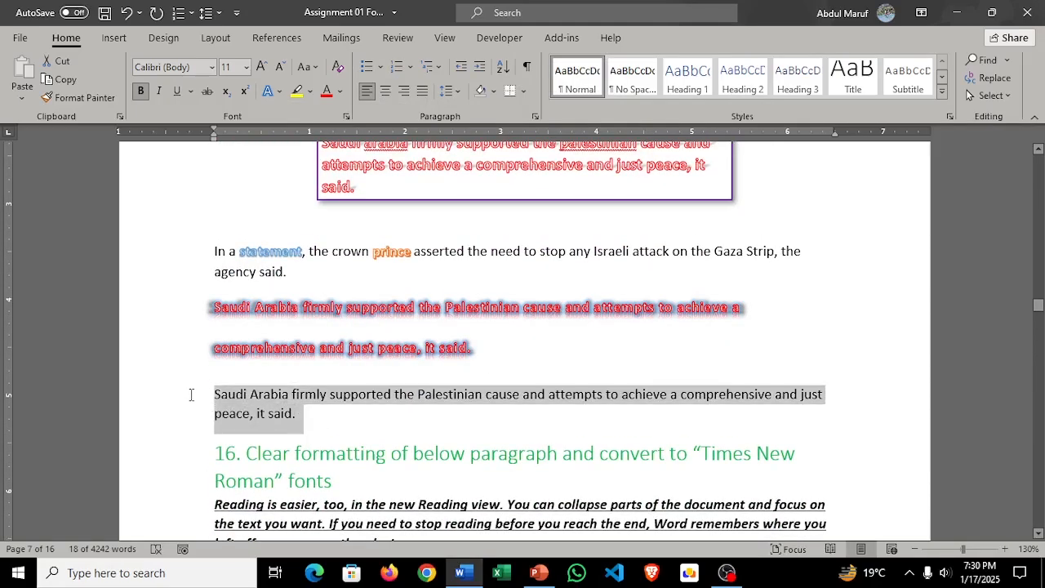
click(278, 91)
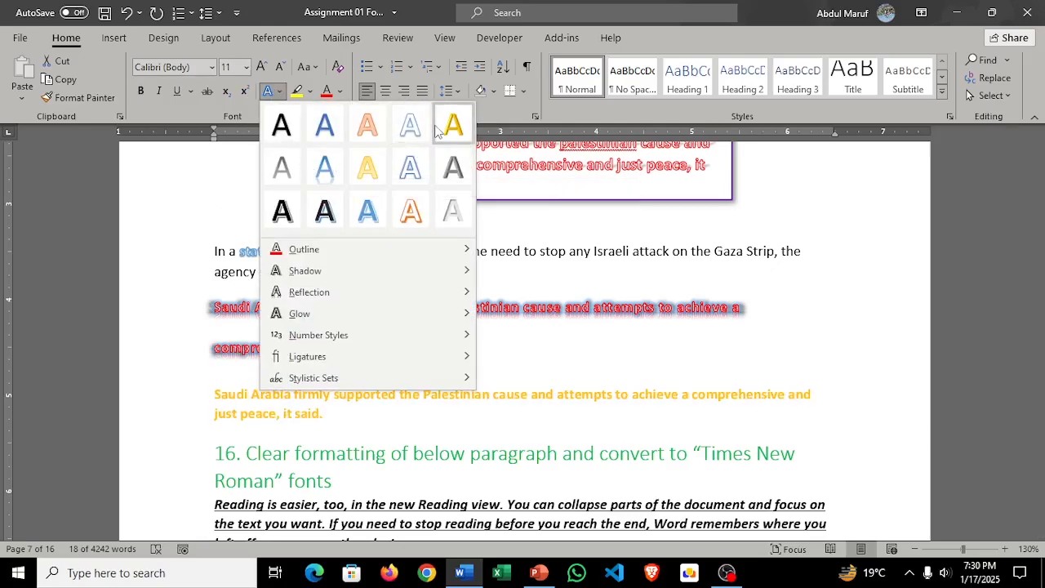
click(629, 279)
scroll(629, 279, up, 3)
scroll(629, 279, down, 1)
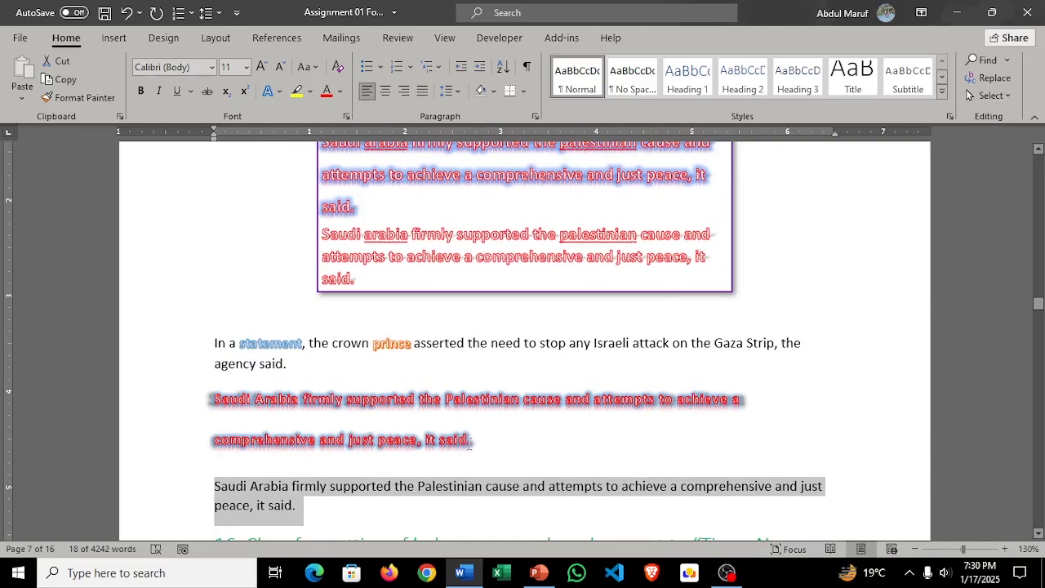
click(278, 93)
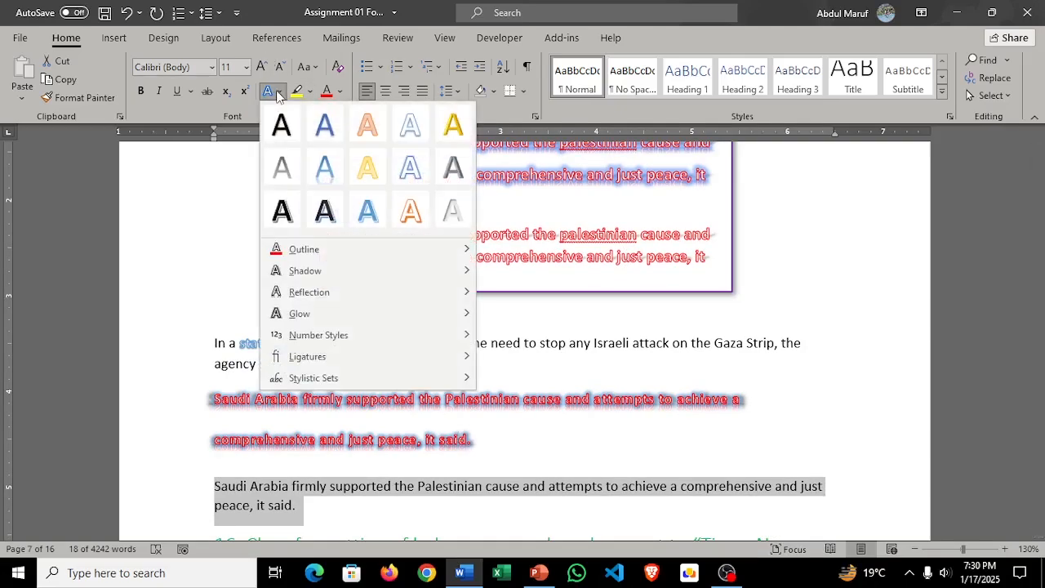
click(410, 214)
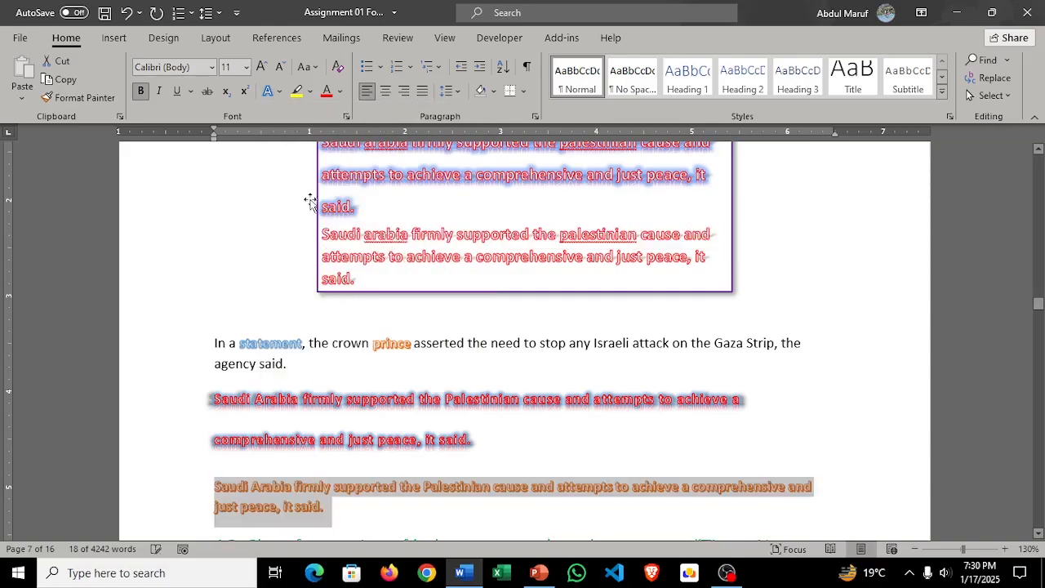
Step: Set the text outline of task 15's third paragraph to standard red and deselect the paragraph
click(278, 92)
mouse_move(308, 250)
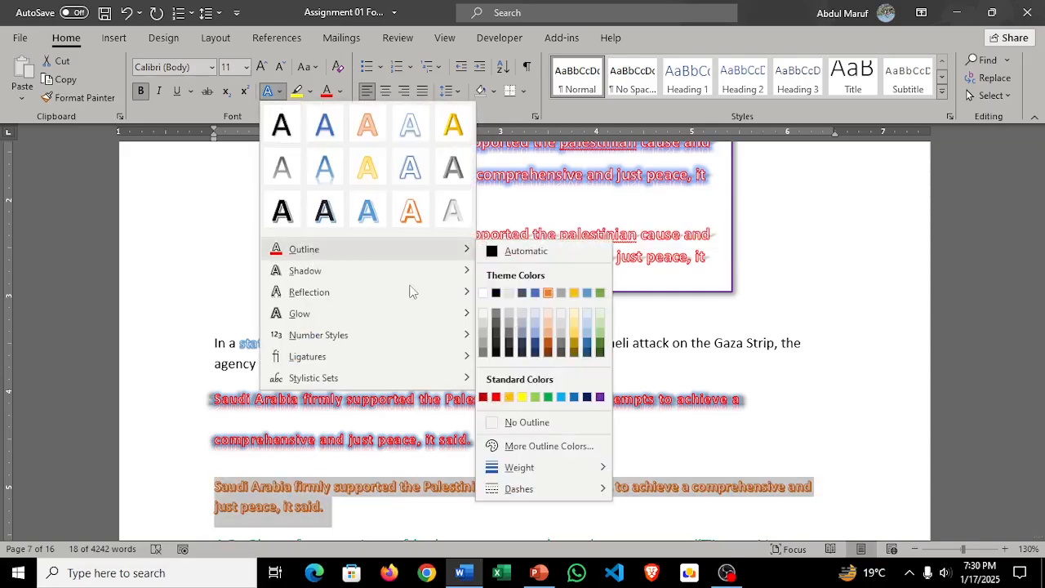
click(496, 400)
click(642, 356)
scroll(646, 310, down, 3)
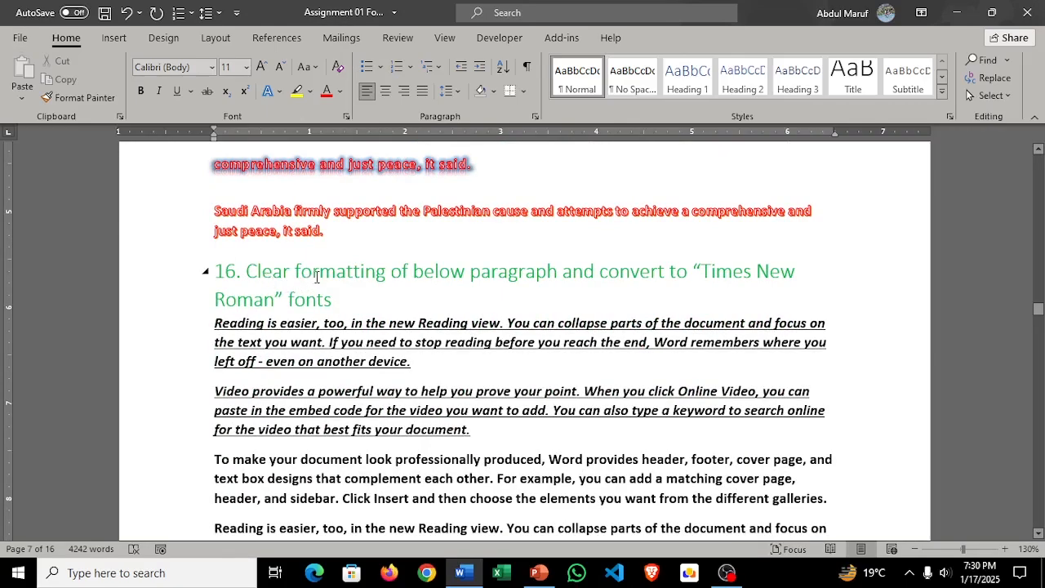
Step: Clear all formatting from the paragraphs under task 16
scroll(353, 298, down, 2)
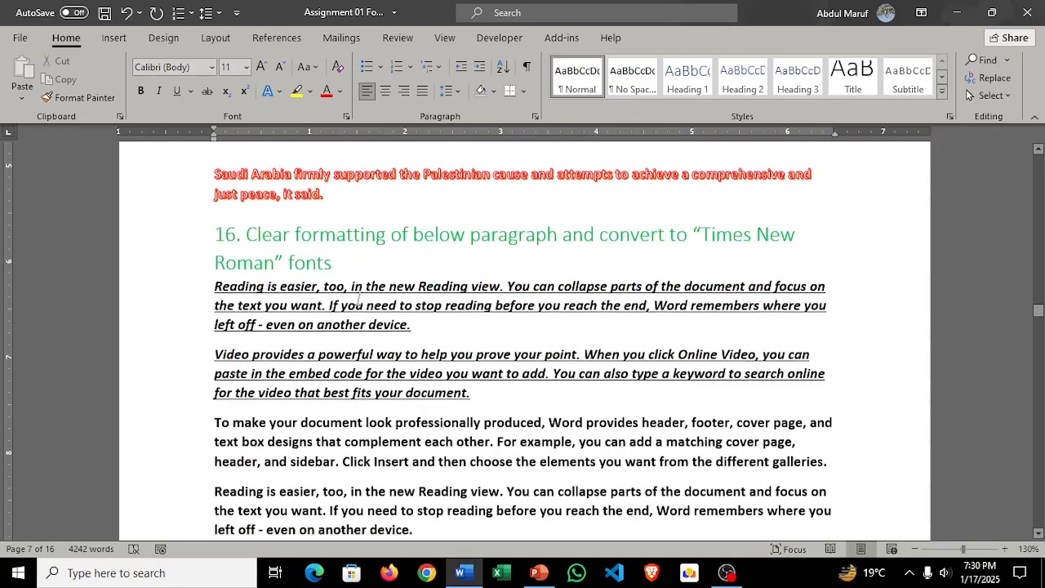
scroll(367, 306, down, 4)
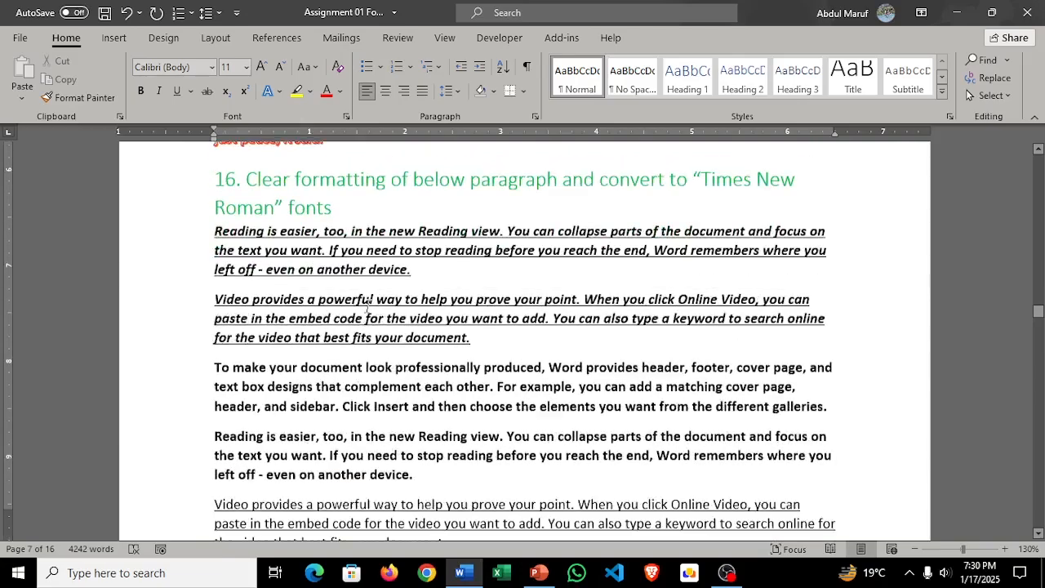
scroll(367, 306, up, 2)
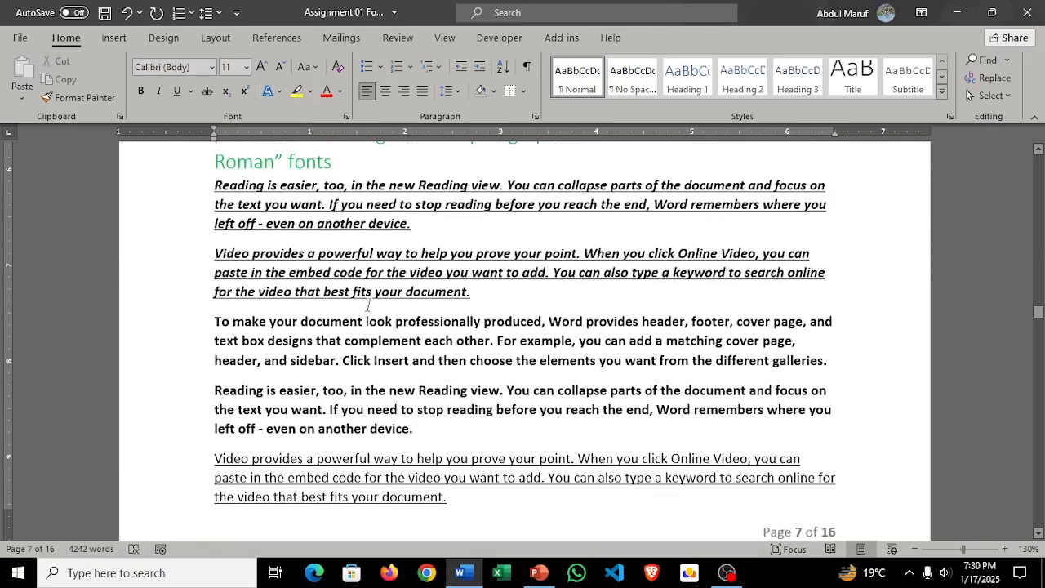
scroll(368, 305, up, 1)
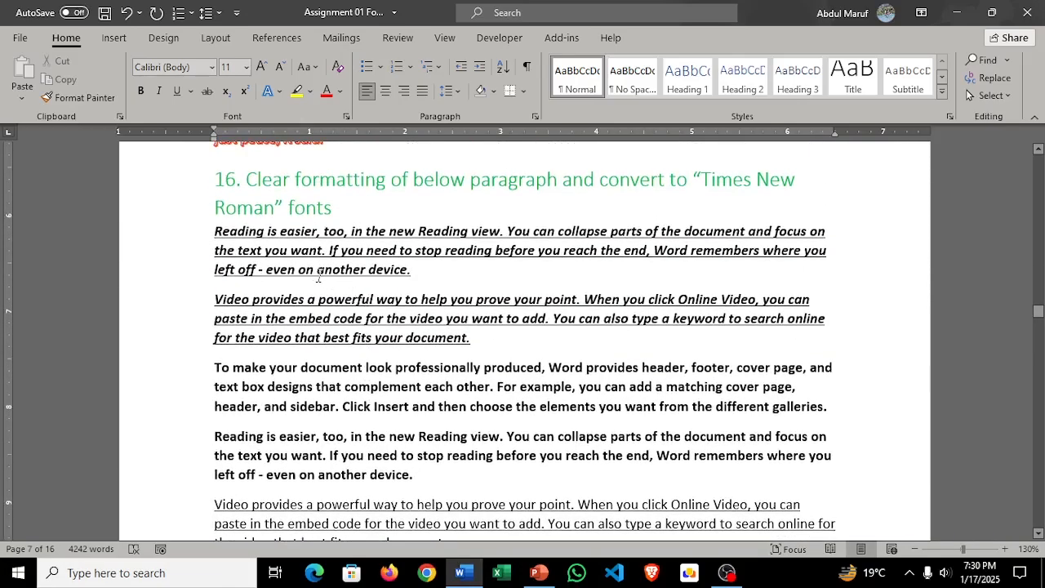
scroll(325, 279, down, 2)
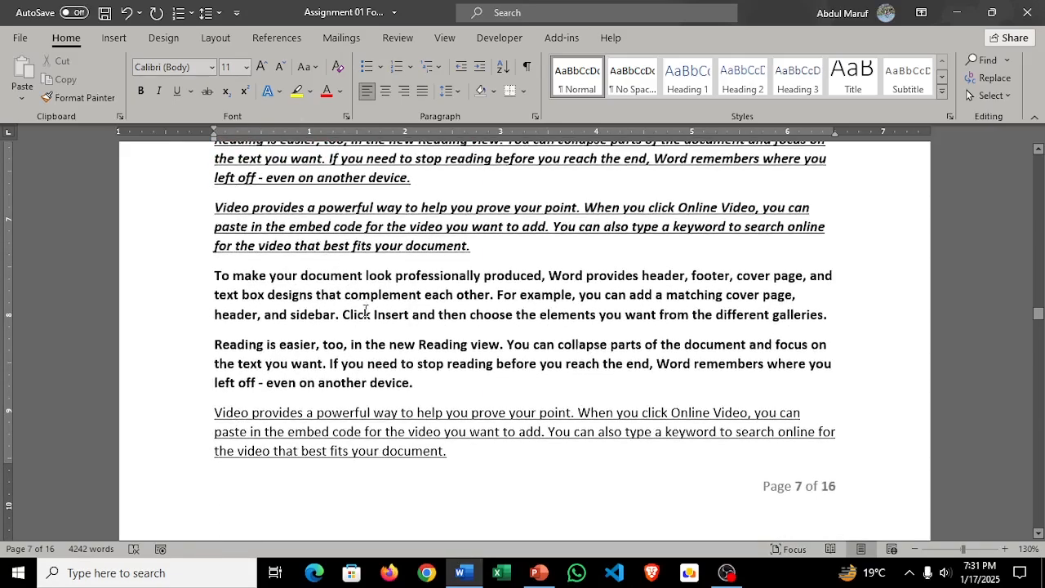
scroll(365, 310, down, 5)
scroll(365, 310, up, 8)
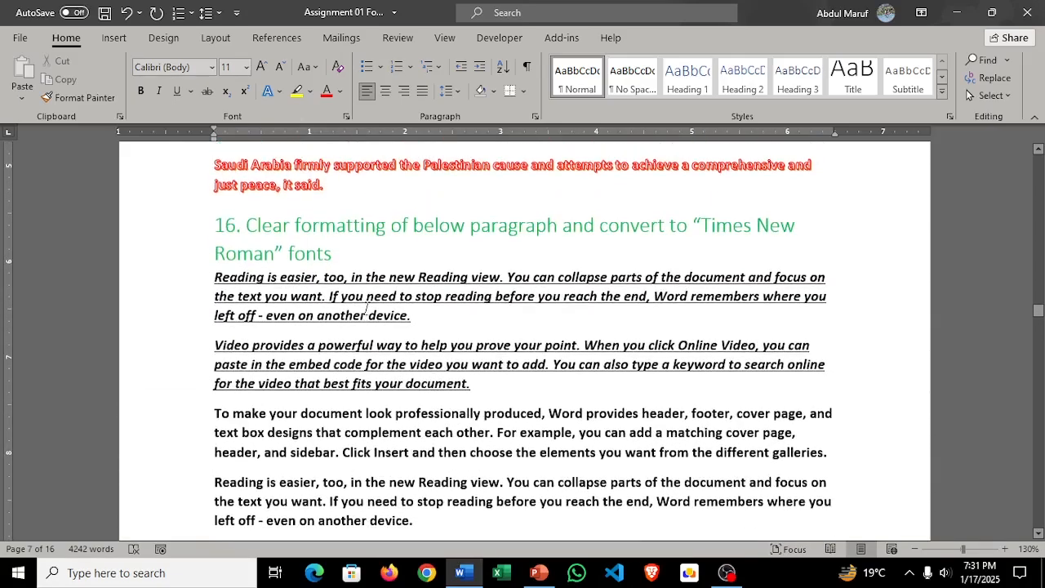
drag(211, 279, 527, 283)
drag(541, 379, 583, 404)
scroll(423, 227, up, 4)
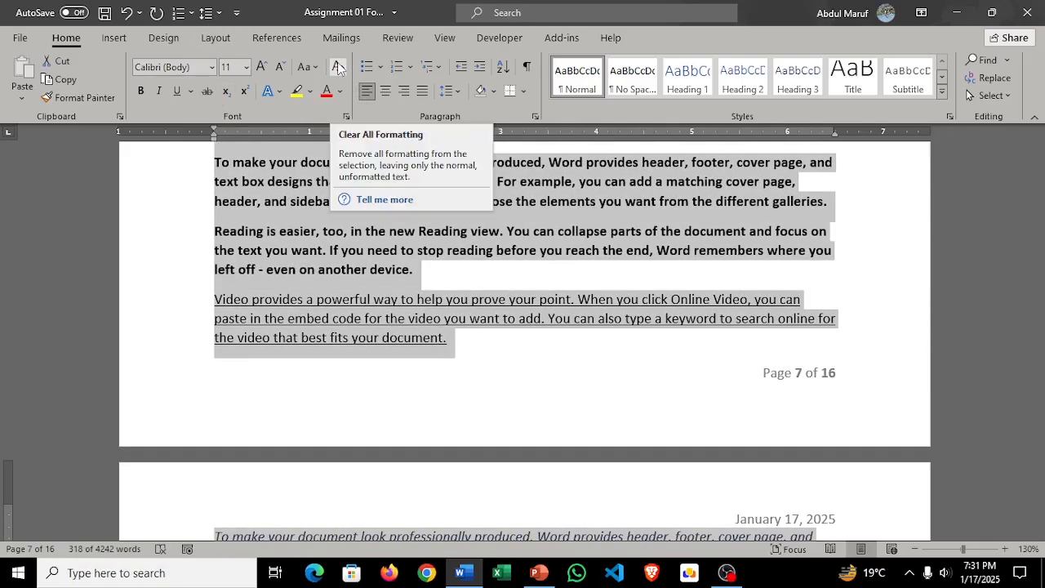
scroll(382, 200, up, 2)
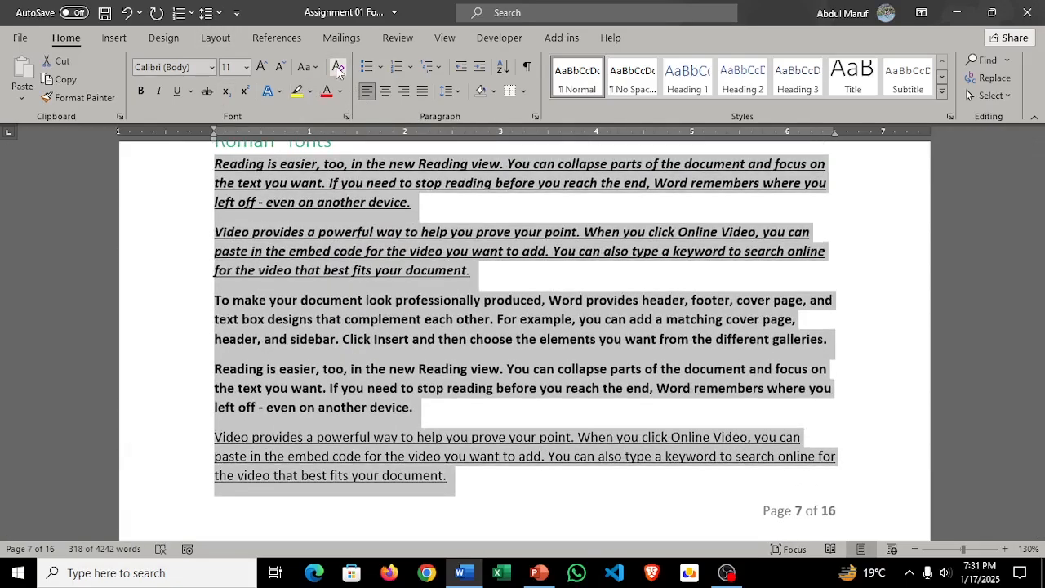
click(338, 70)
scroll(382, 281, up, 2)
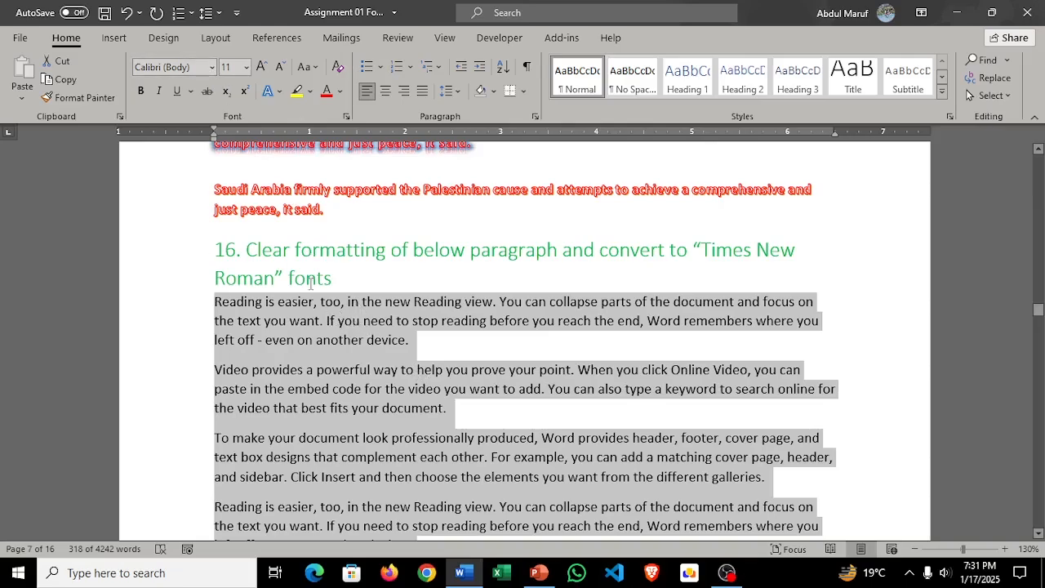
click(338, 72)
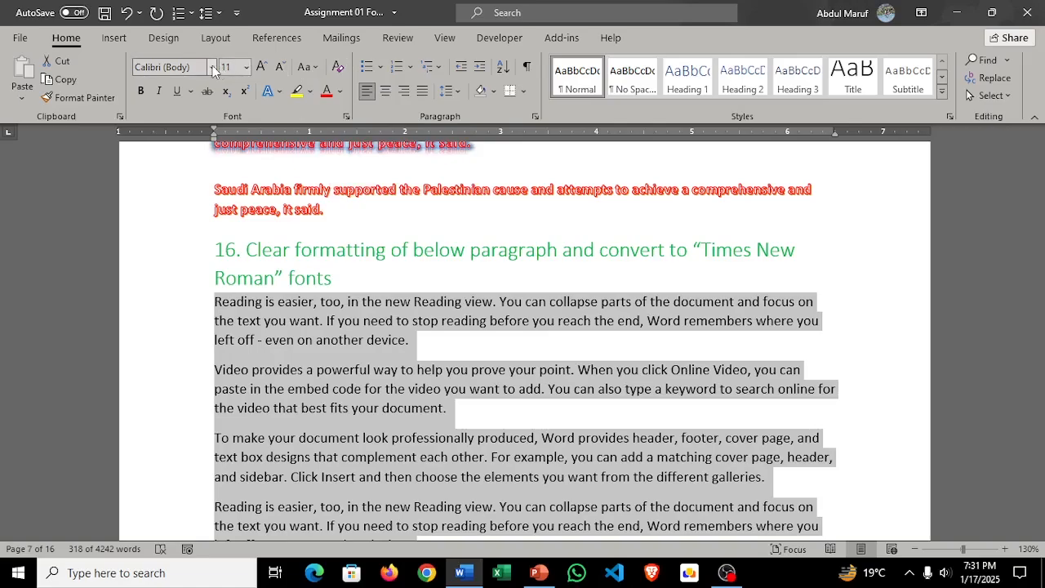
Step: Set the font of task 16's paragraphs to Times New Roman
click(212, 67)
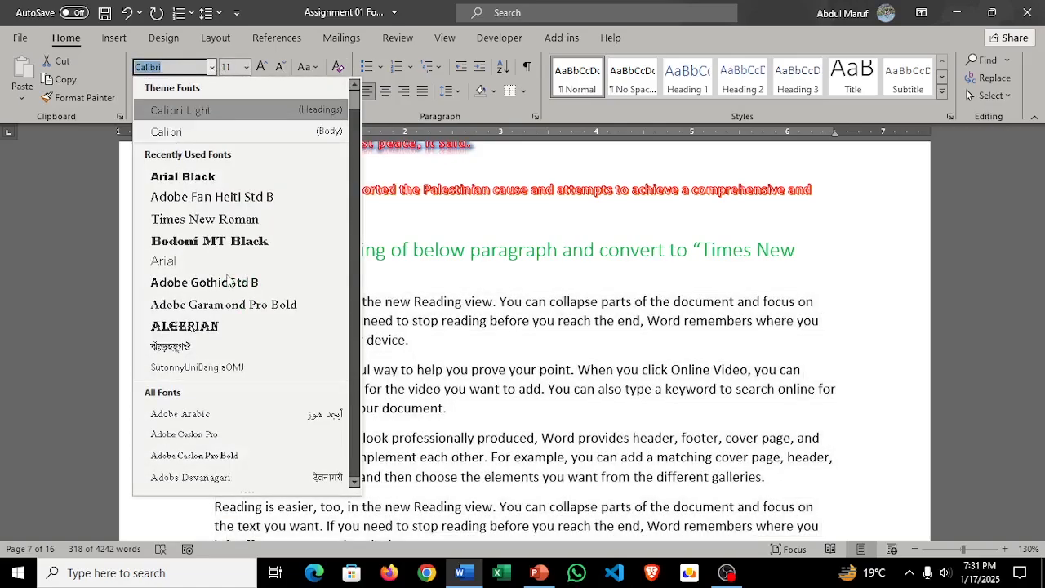
click(256, 223)
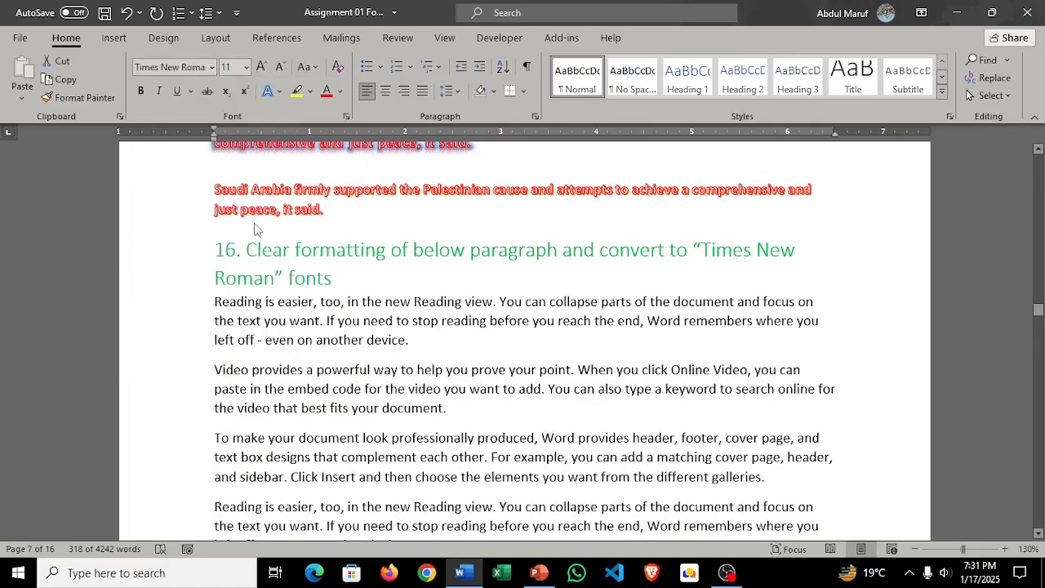
scroll(494, 391, down, 2)
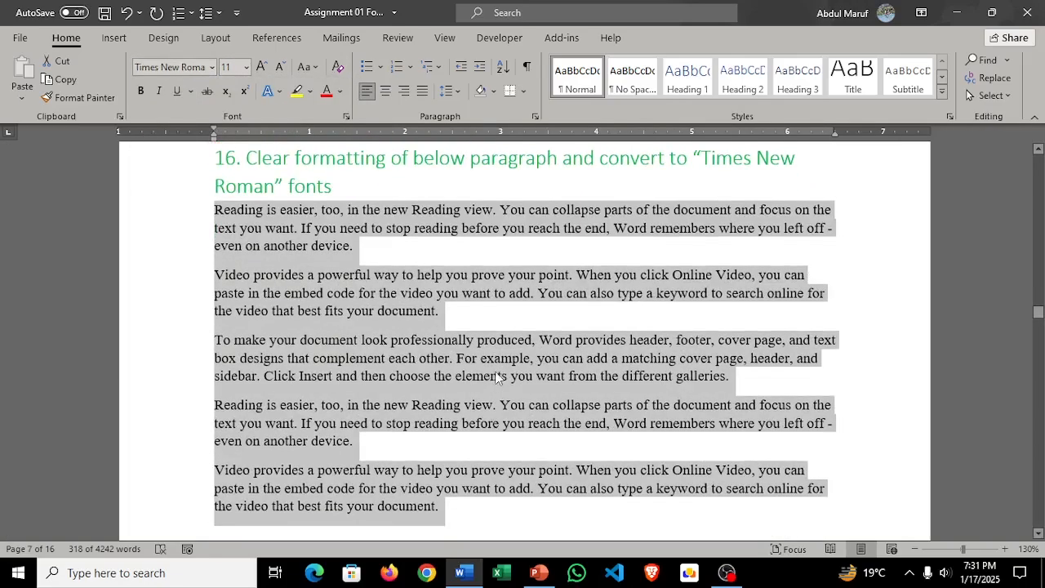
Step: Turn task 17's flower list, from Rose to Balsam, into an unordered list with solid round bullets
scroll(494, 384, down, 15)
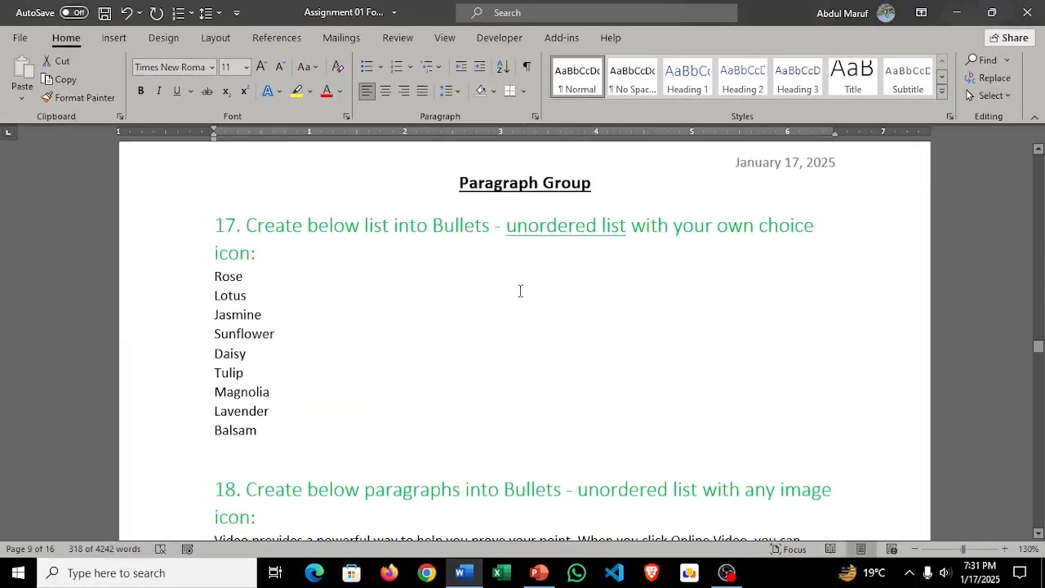
scroll(518, 290, down, 1)
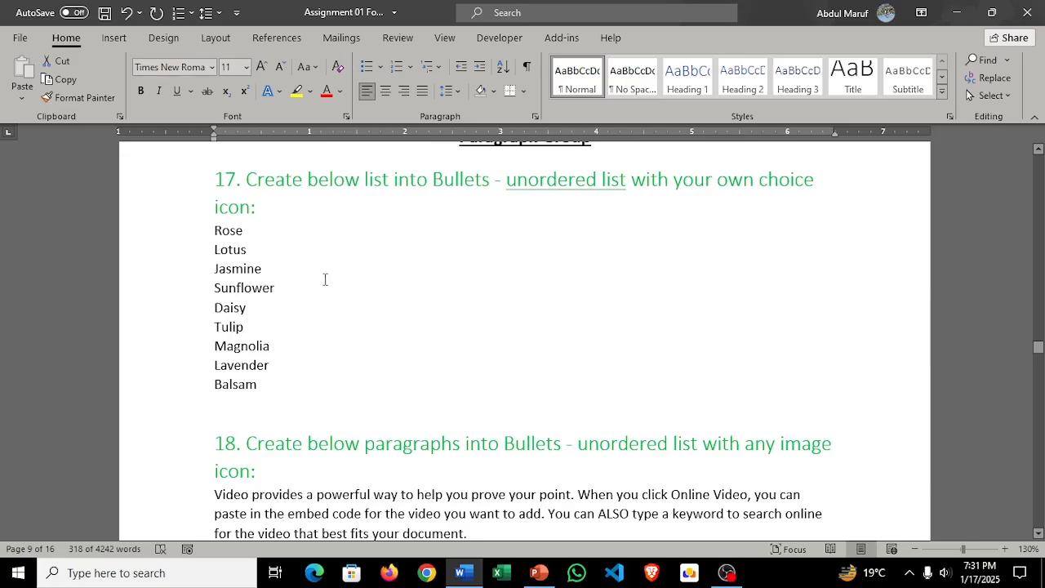
scroll(291, 282, up, 1)
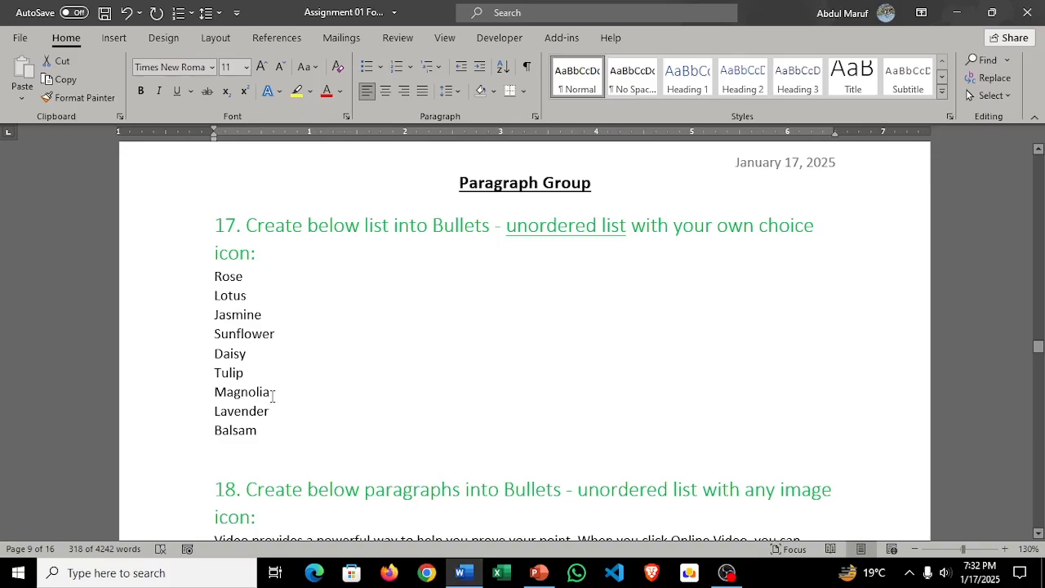
drag(220, 439, 207, 281)
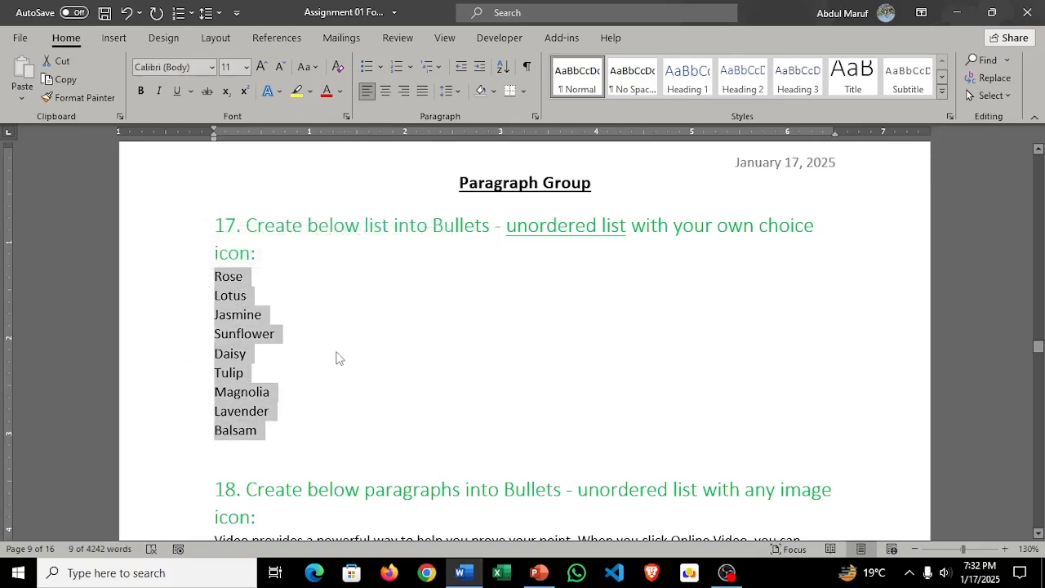
click(279, 387)
drag(285, 437, 209, 278)
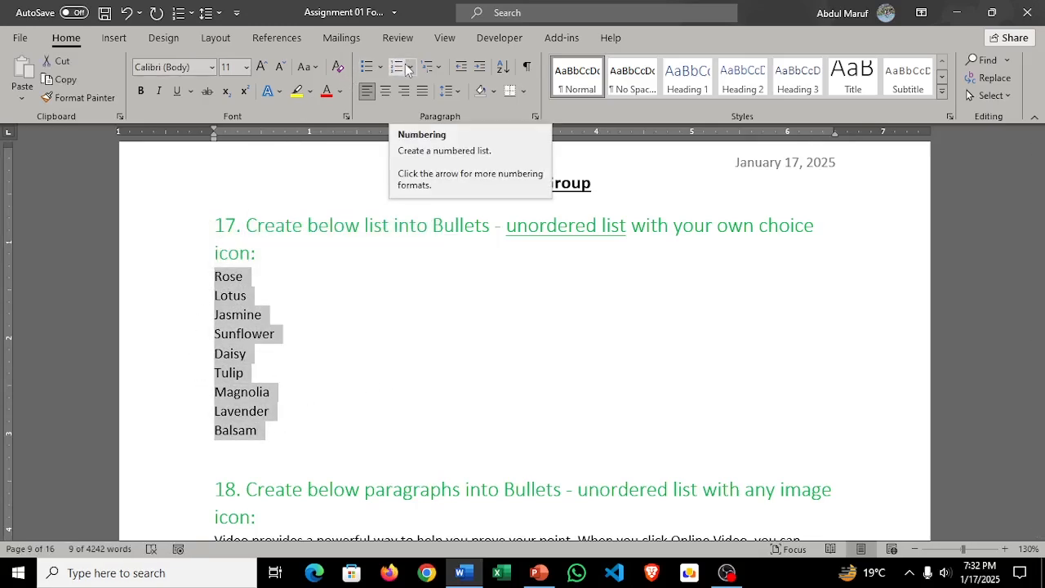
click(380, 68)
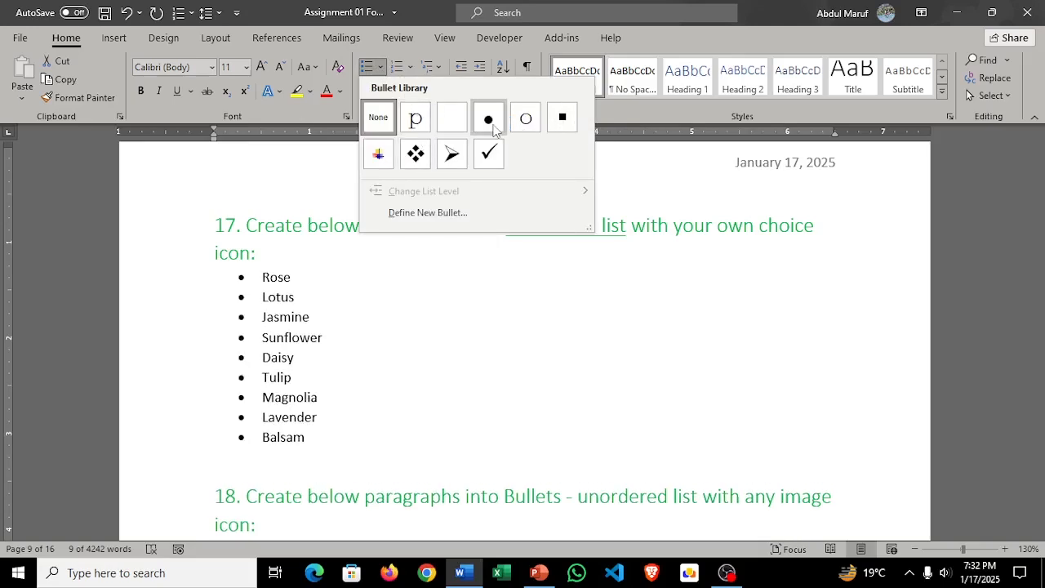
click(490, 120)
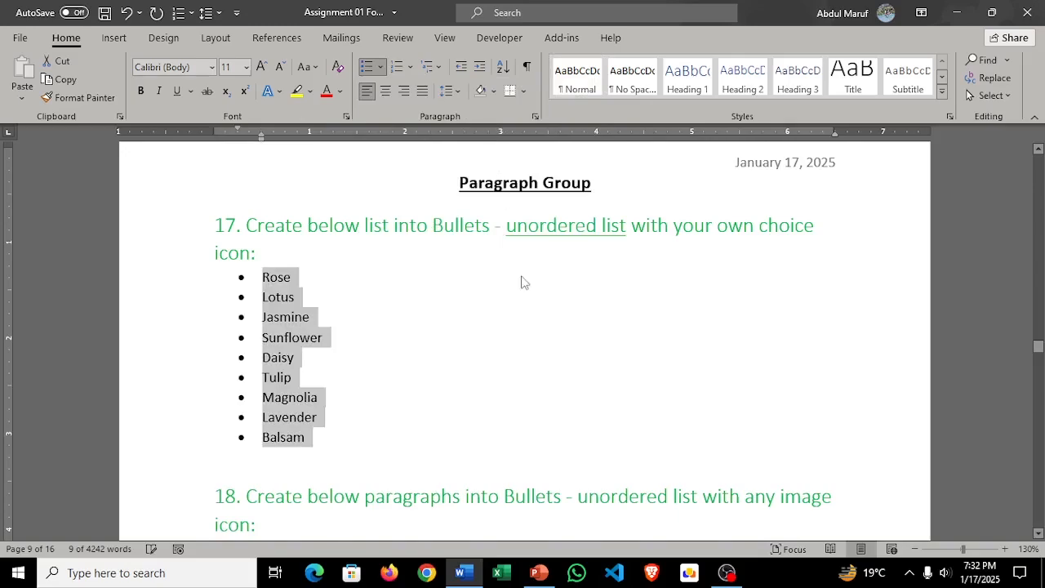
Step: Select all the paragraphs under task 18 and open the definition of a new bullet for them
scroll(530, 319, down, 3)
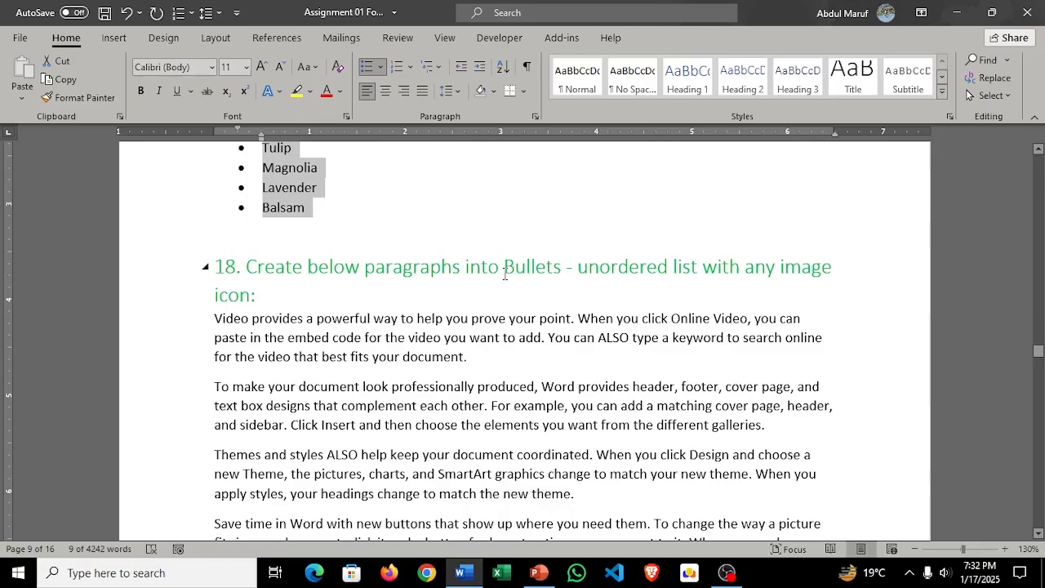
scroll(505, 275, down, 3)
scroll(506, 279, up, 3)
scroll(507, 286, up, 2)
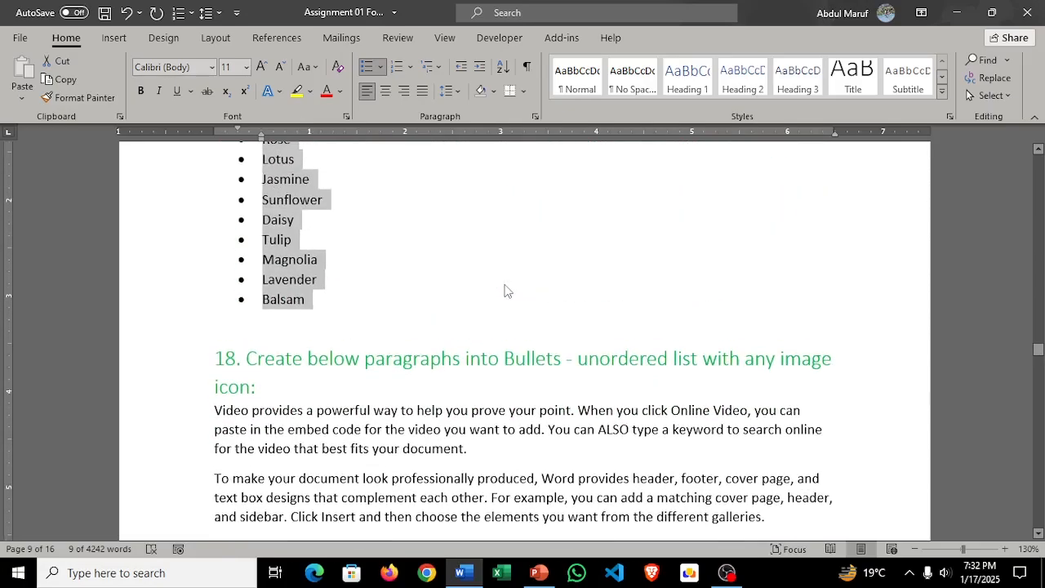
scroll(505, 292, down, 3)
drag(433, 501, 199, 185)
scroll(317, 288, up, 3)
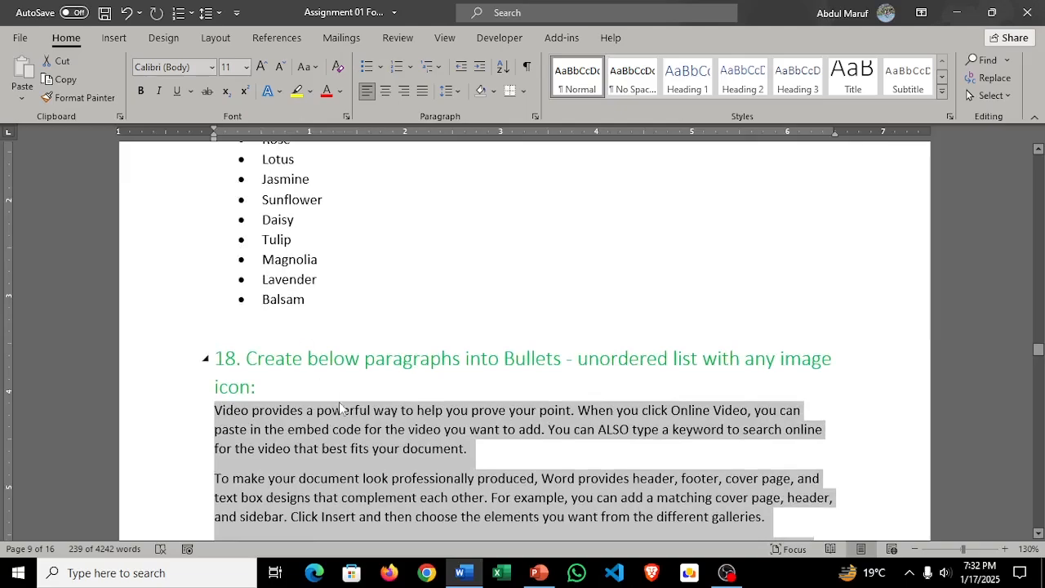
scroll(349, 409, down, 2)
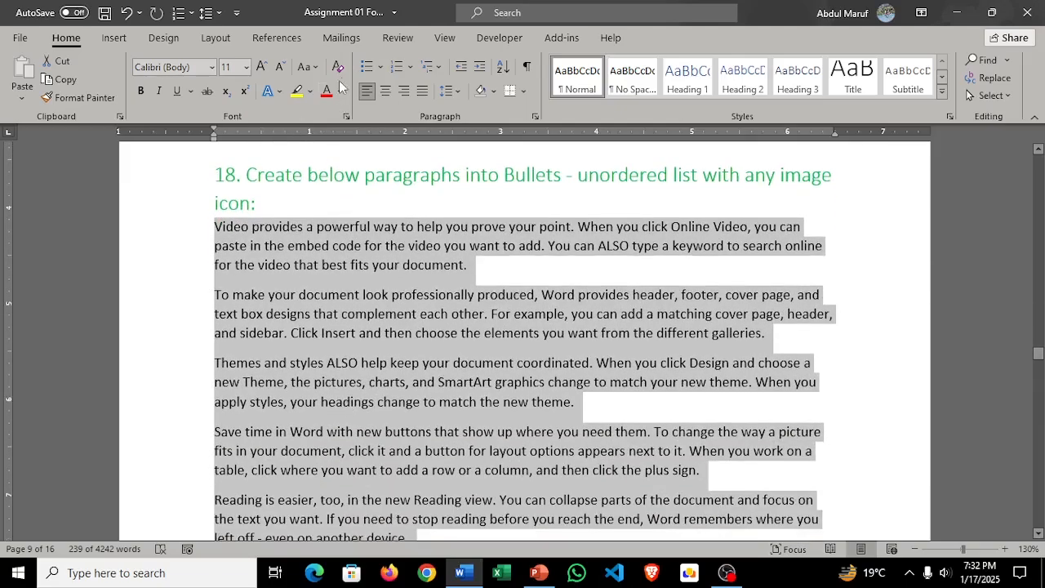
click(381, 67)
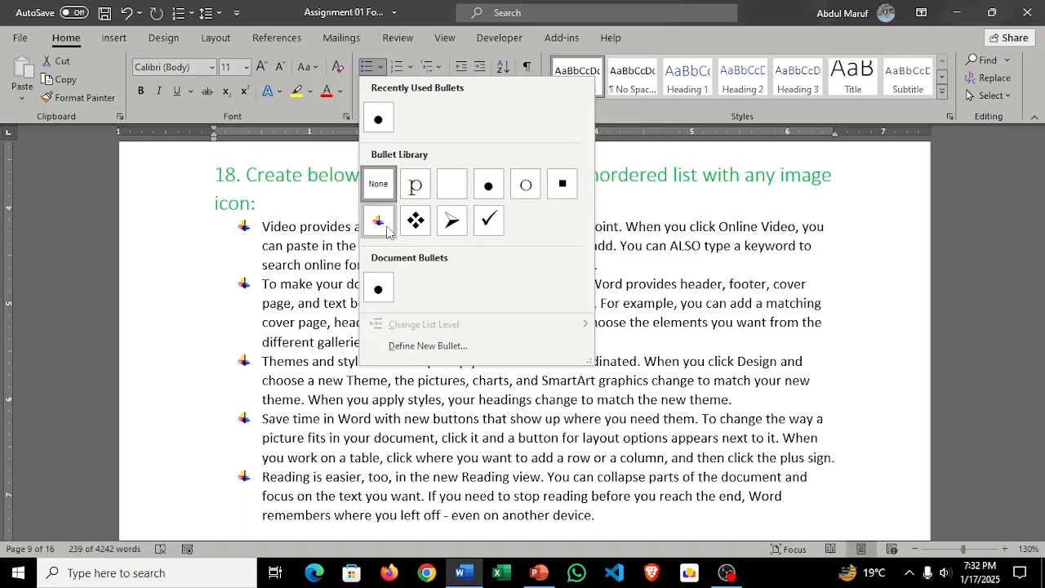
click(428, 347)
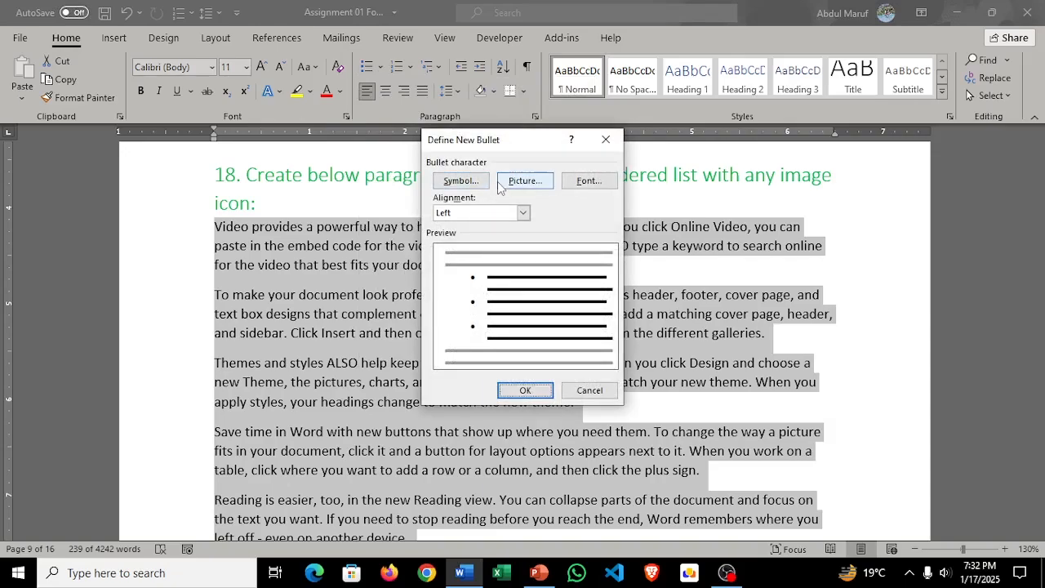
Step: Give task 18's paragraphs a picture bullet using "0Digital log 1.PNG" from the Pictures folder, and review the bulleted list
drag(545, 143, 521, 117)
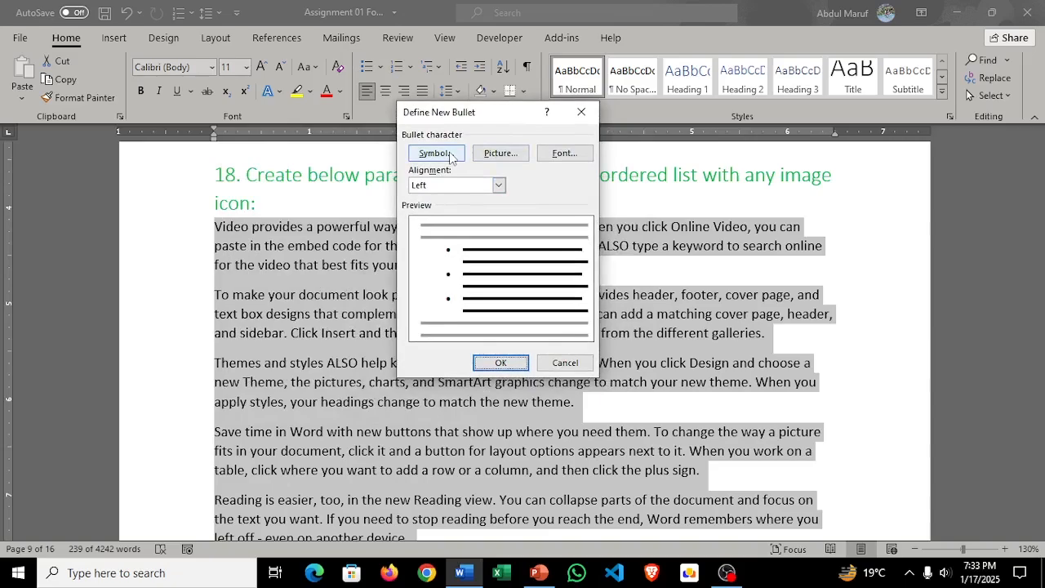
click(517, 159)
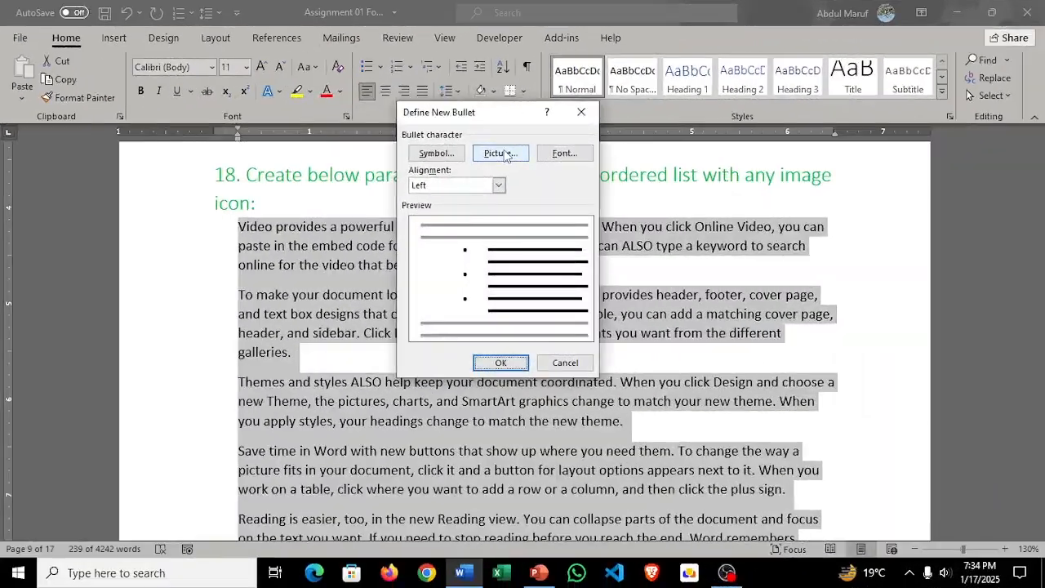
click(502, 153)
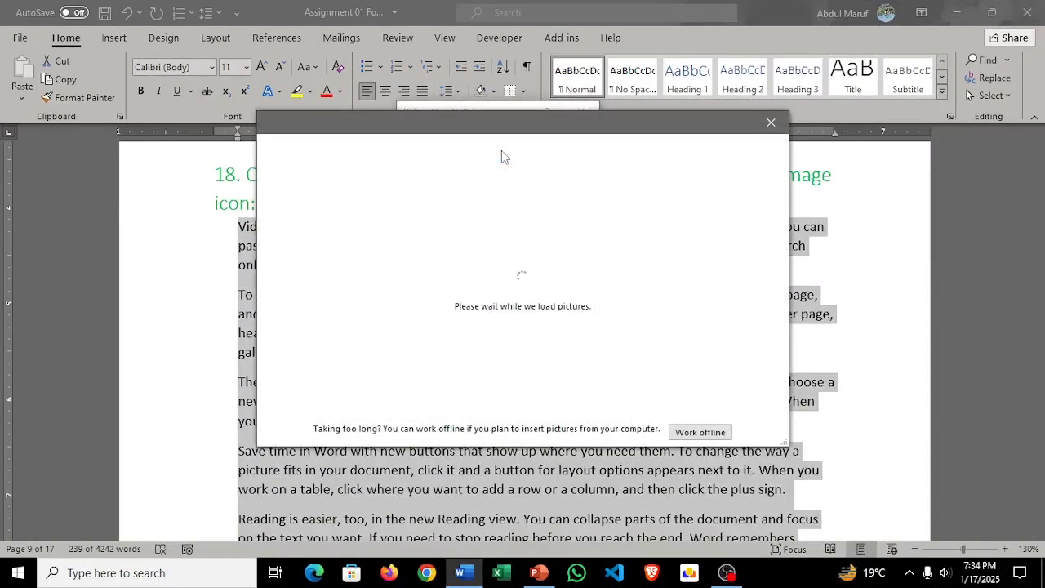
click(700, 433)
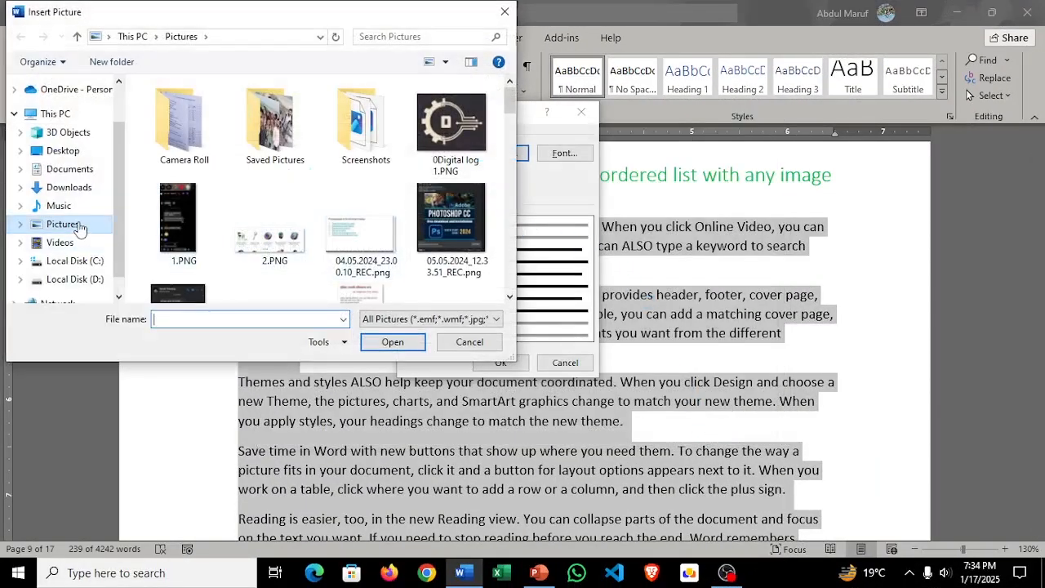
click(448, 147)
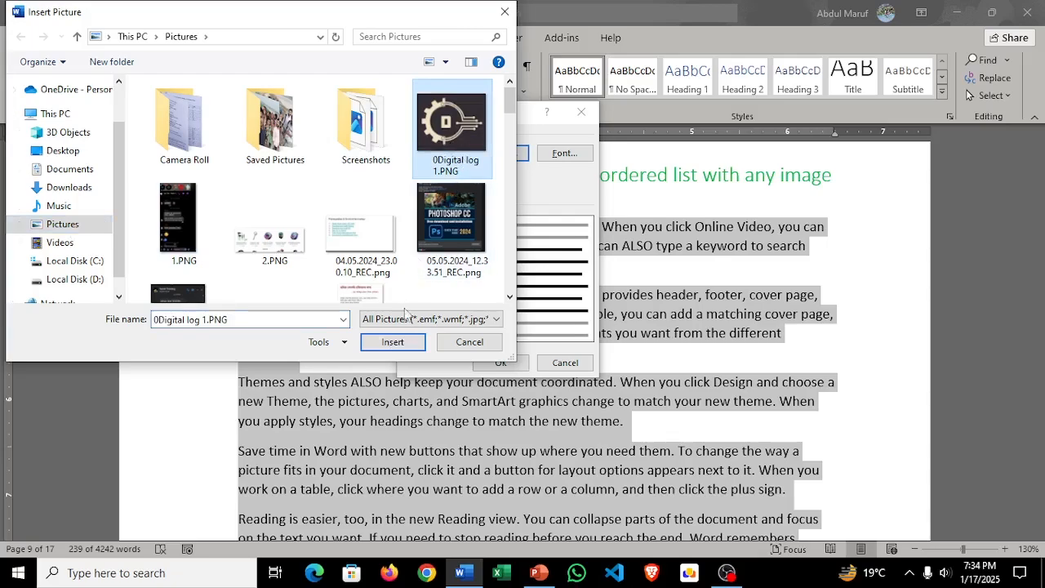
click(405, 343)
click(508, 365)
scroll(350, 339, up, 4)
scroll(356, 328, down, 7)
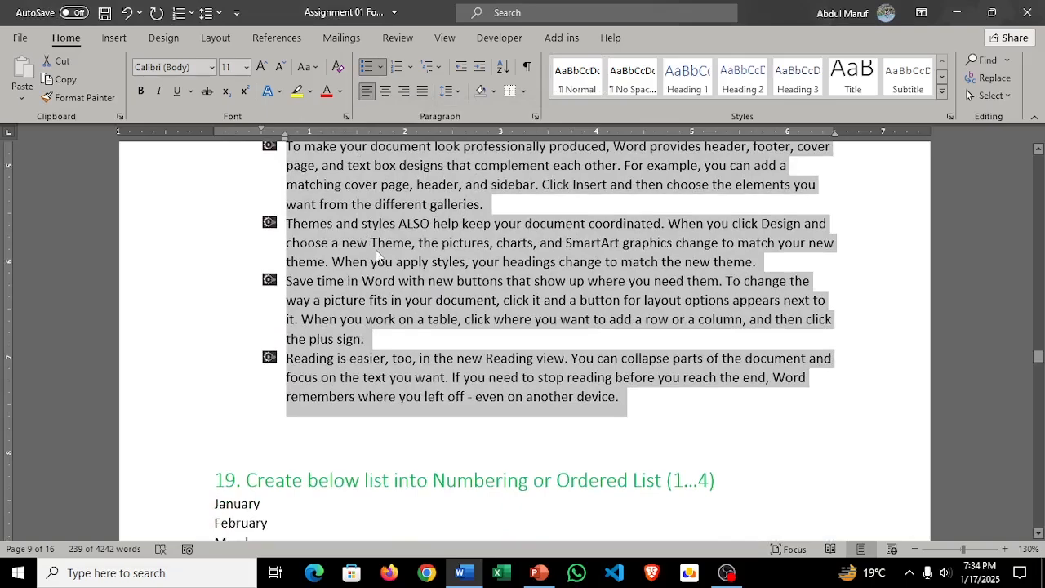
scroll(463, 282, up, 3)
scroll(463, 282, up, 3)
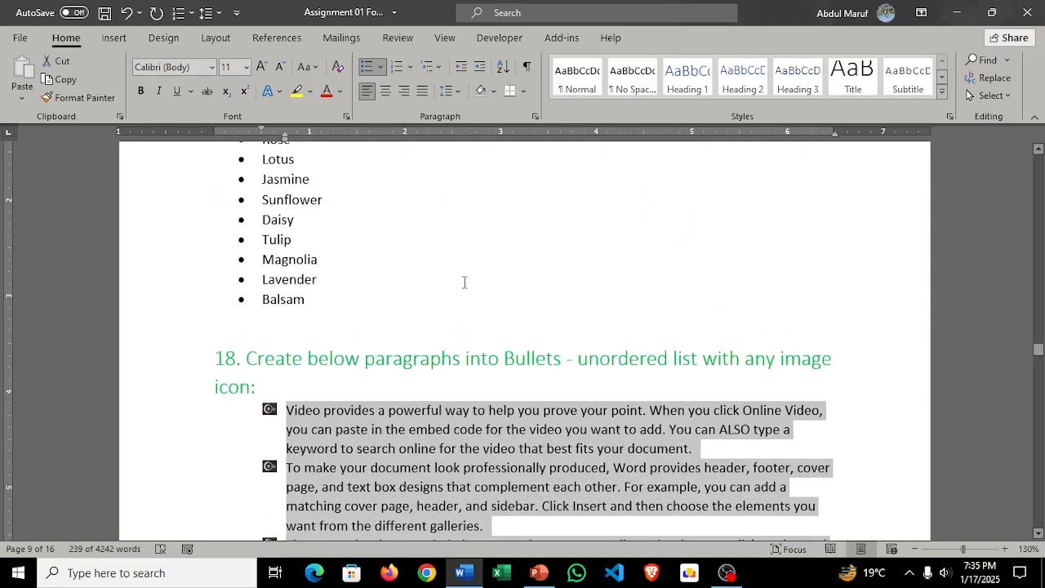
Step: Insert a page break before the task 19 heading so that task starts on a new page
scroll(463, 282, down, 8)
scroll(463, 281, down, 3)
scroll(462, 281, up, 1)
click(261, 169)
key(ctrl+Return)
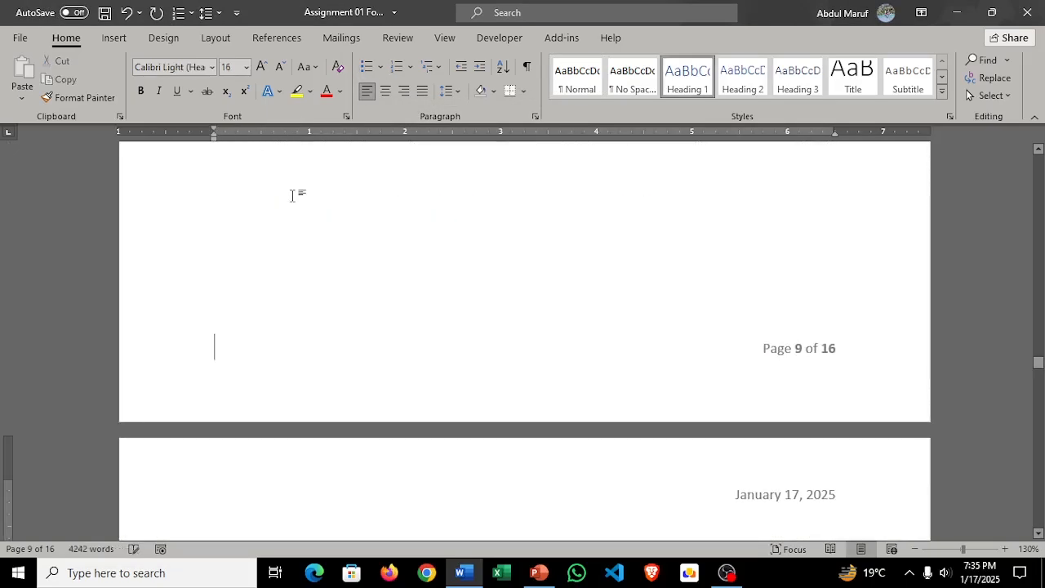
scroll(286, 203, down, 5)
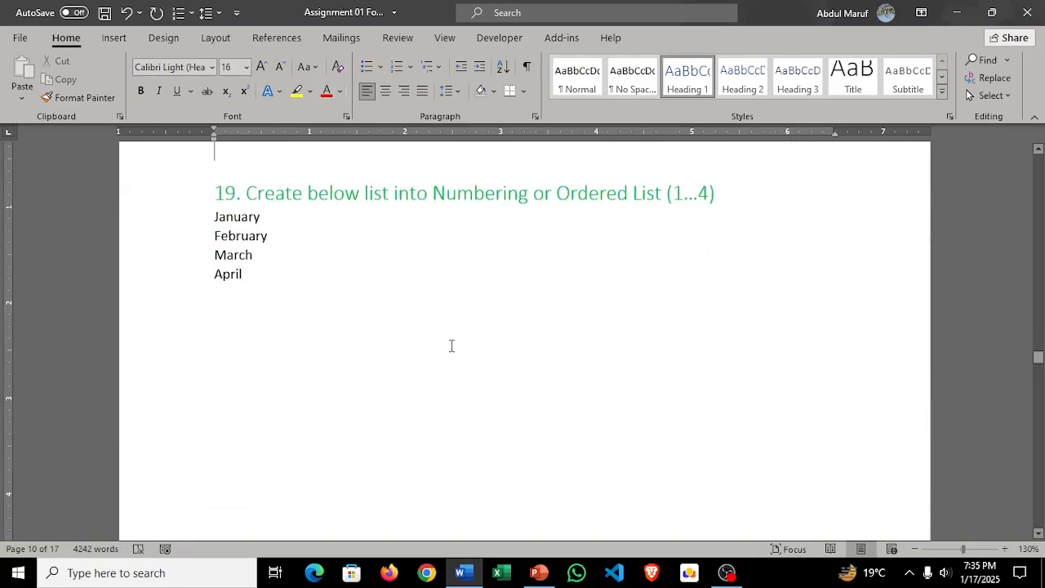
Step: Turn task 19's month list, from January to April, into an ordered list numbered 1. to 4
scroll(458, 335, down, 15)
scroll(299, 319, up, 15)
drag(223, 281, 203, 210)
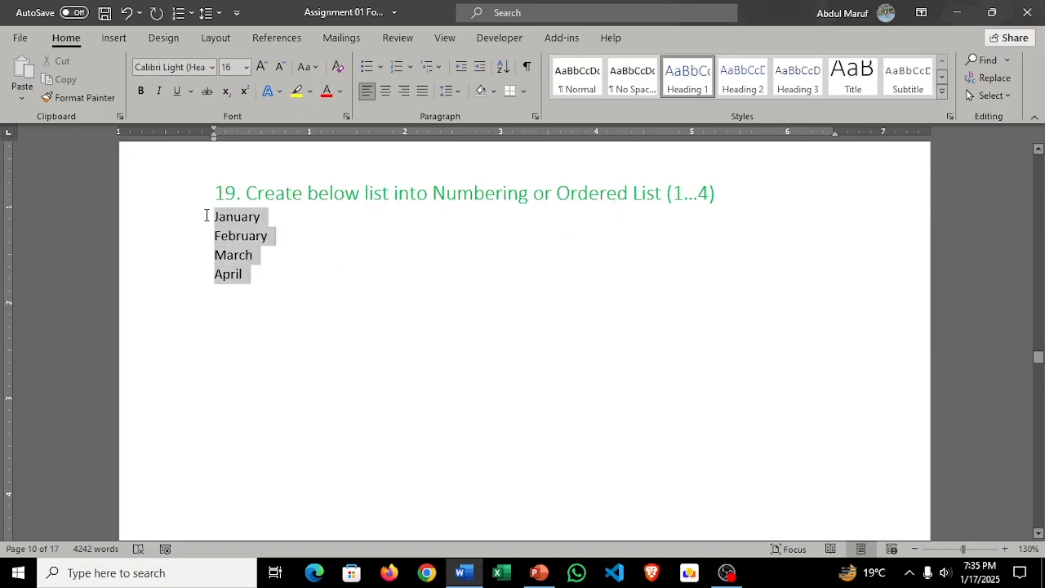
click(409, 69)
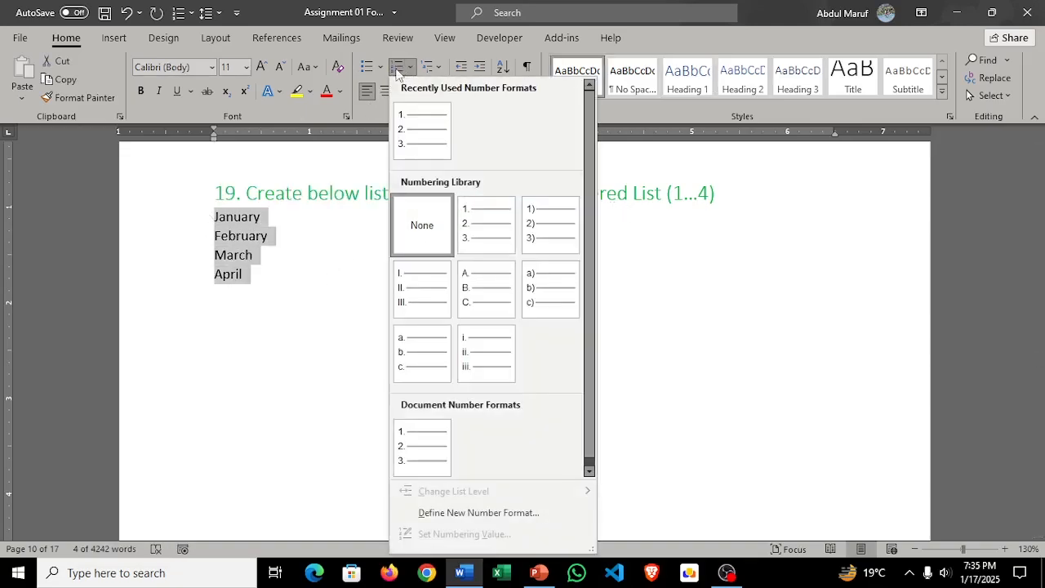
click(415, 140)
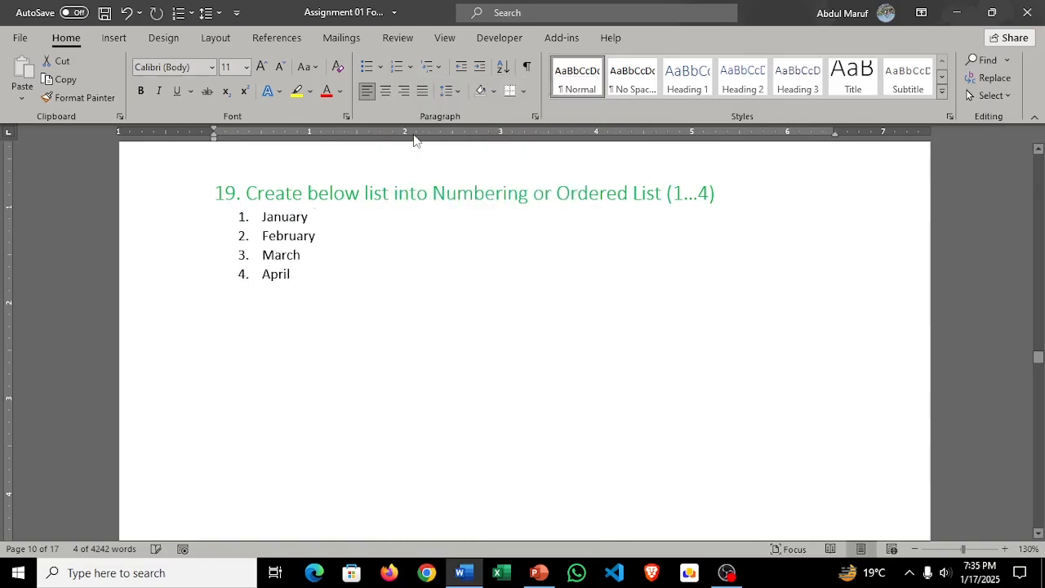
Step: Turn task 20's three paragraphs into an ordered list using the uppercase A., B., C. number format
scroll(413, 325, down, 10)
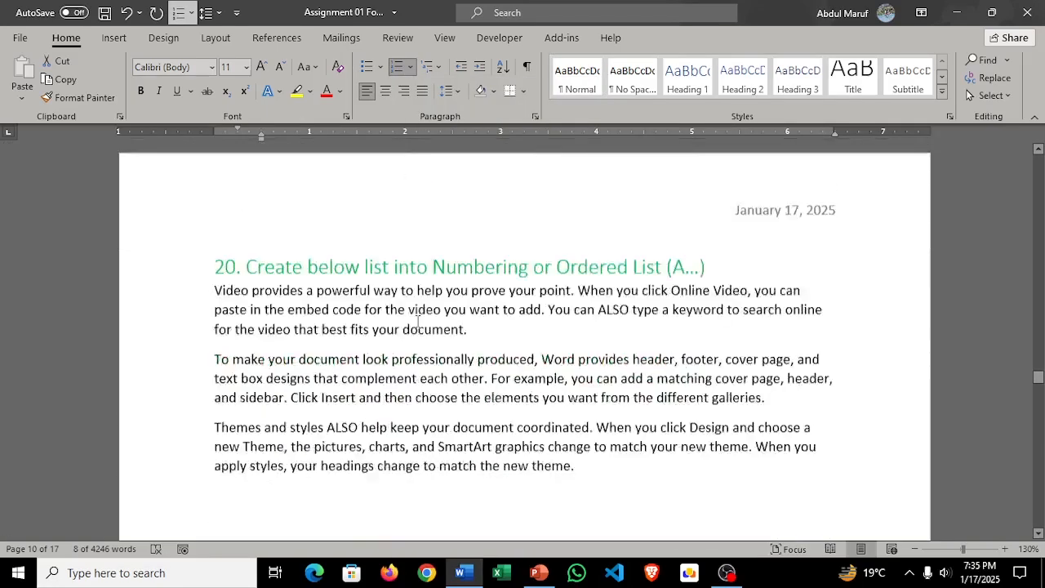
scroll(417, 323, down, 1)
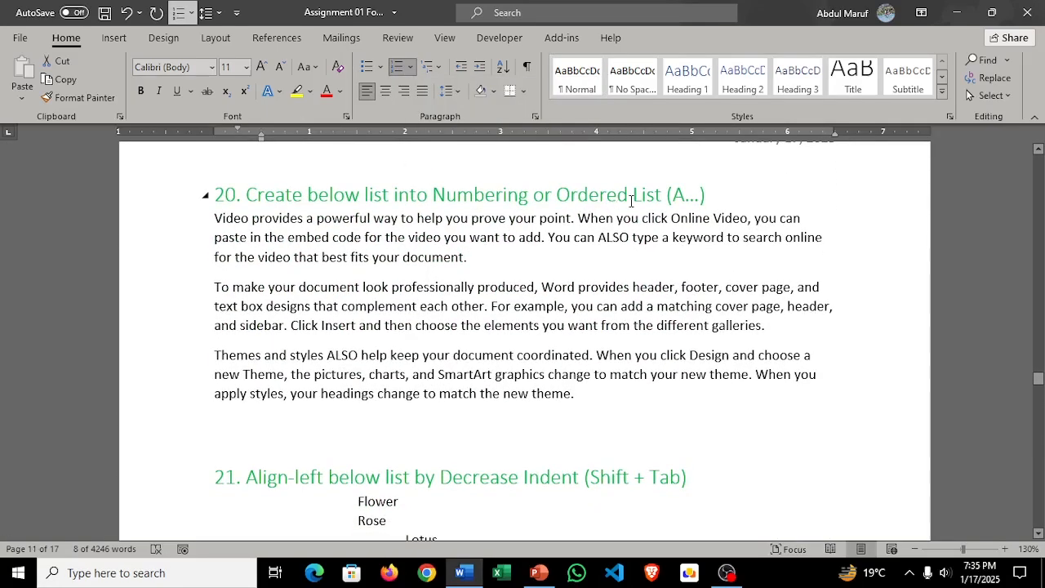
drag(590, 393, 188, 216)
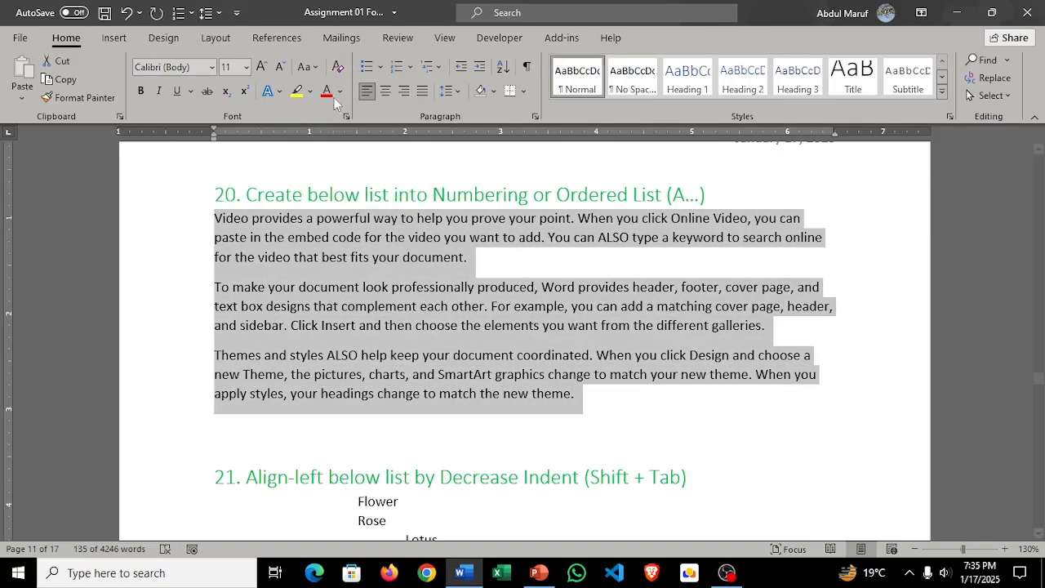
click(411, 69)
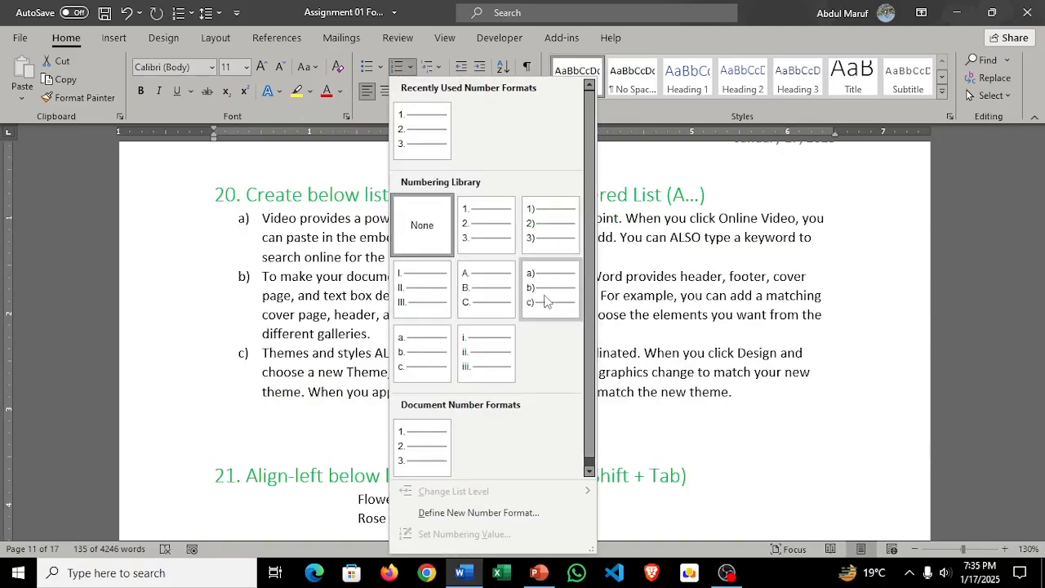
click(500, 300)
Step: Decrease the indent of task 21's lines from Flower to Rice by one level
scroll(604, 326, down, 3)
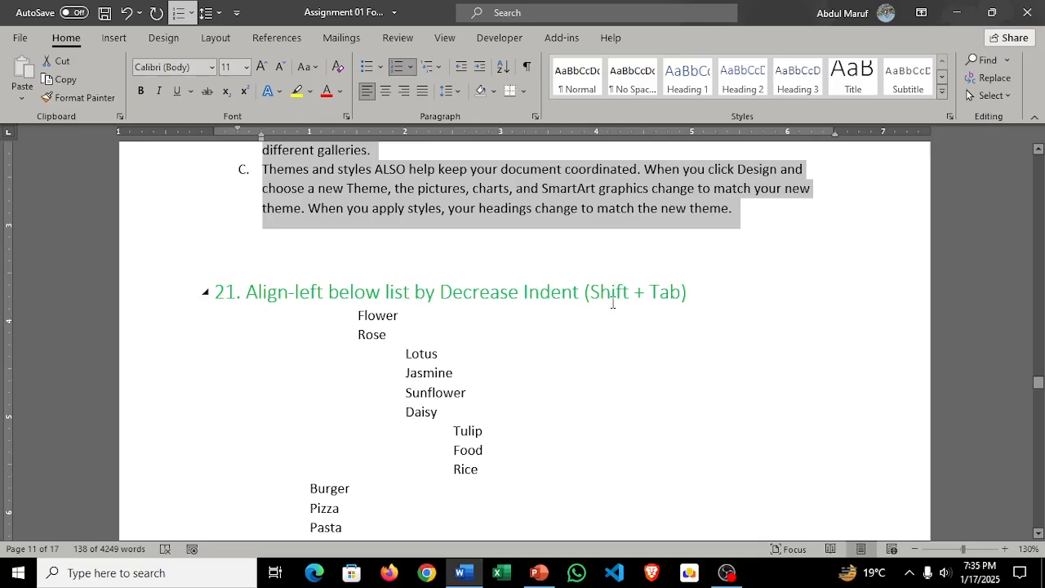
scroll(607, 341, down, 3)
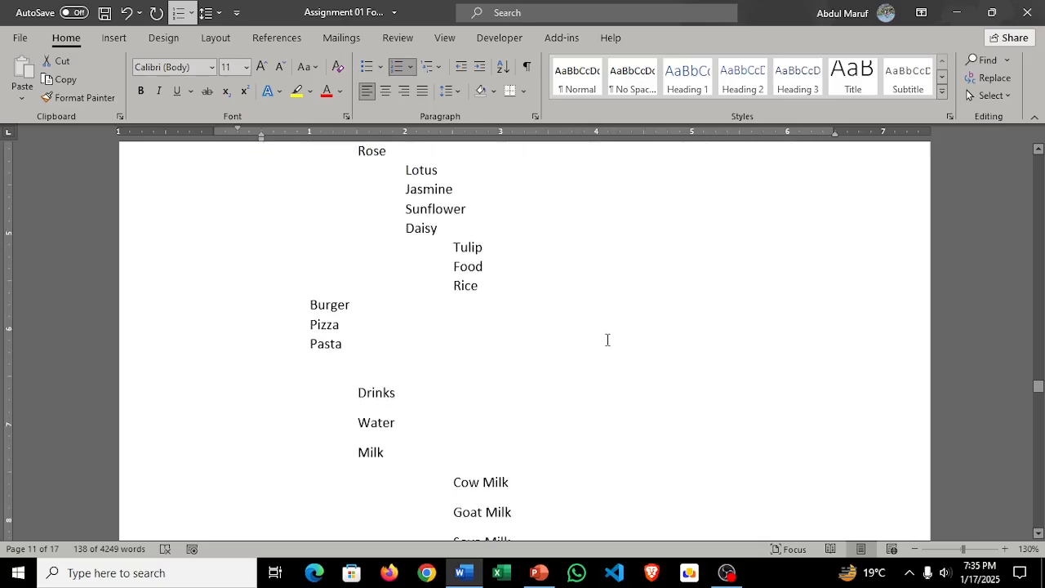
scroll(607, 340, up, 3)
scroll(608, 339, down, 1)
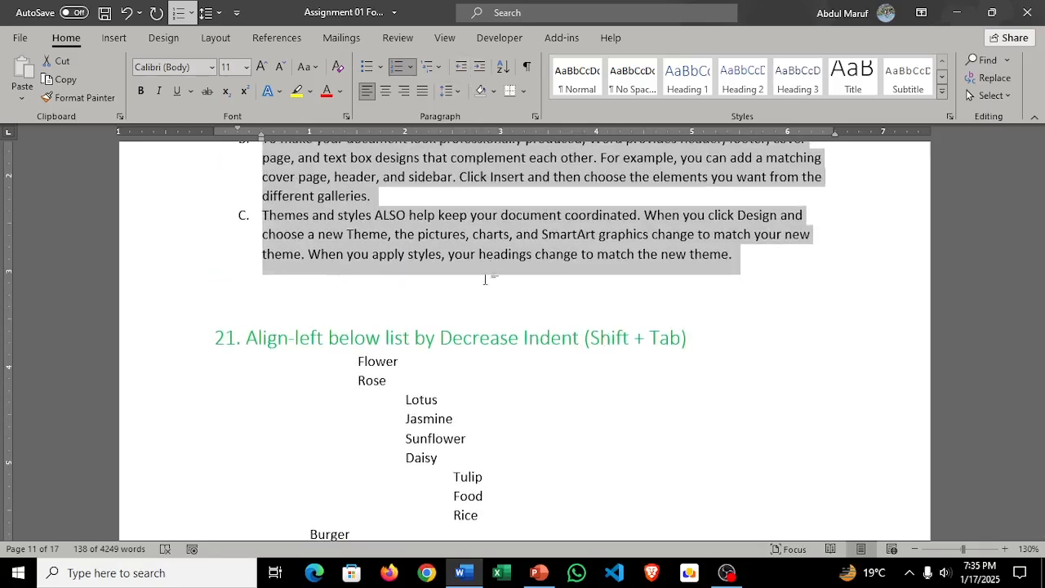
scroll(515, 423, up, 2)
scroll(511, 420, down, 2)
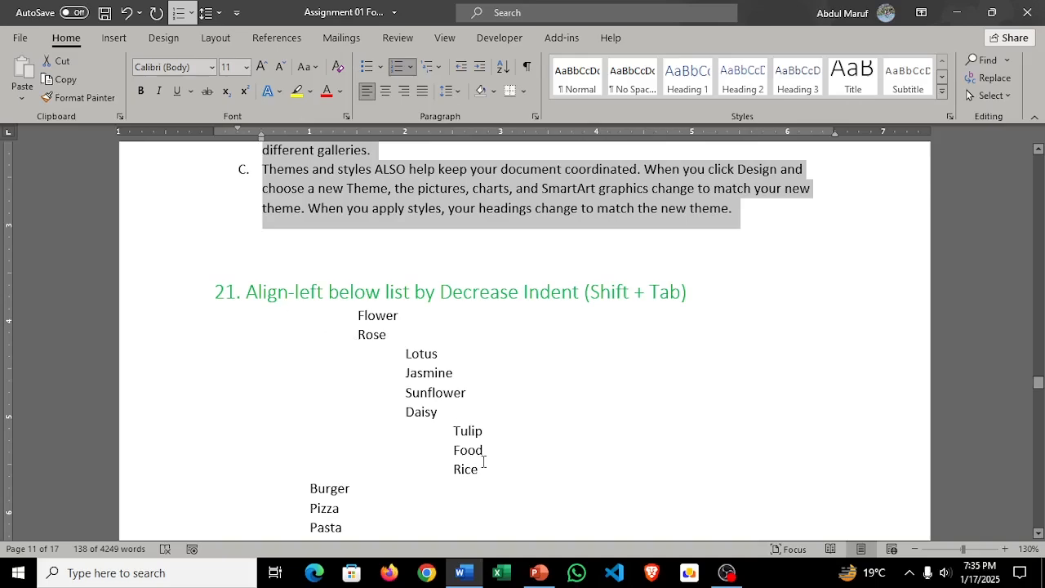
drag(487, 467, 354, 319)
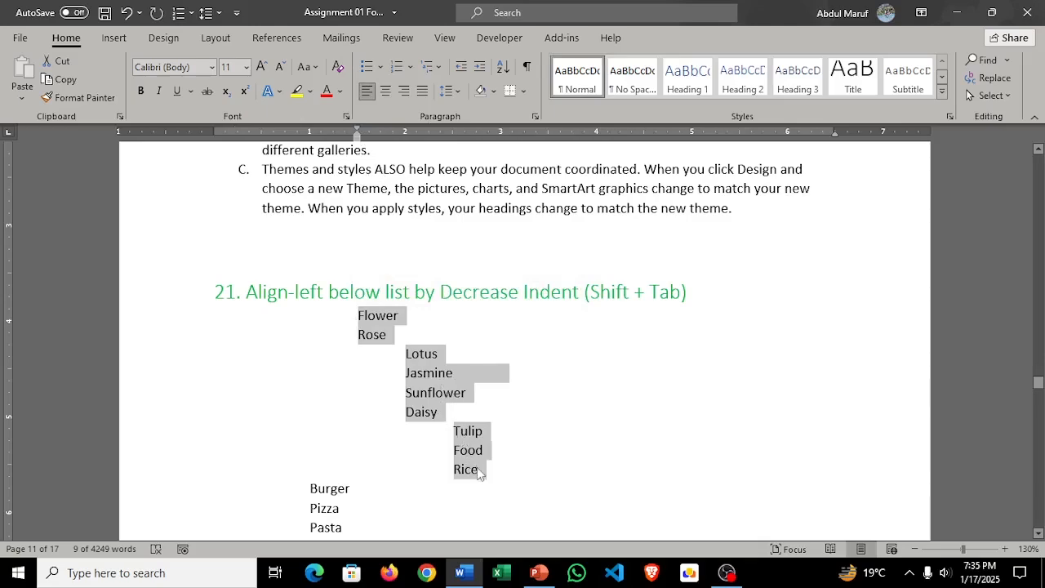
click(462, 68)
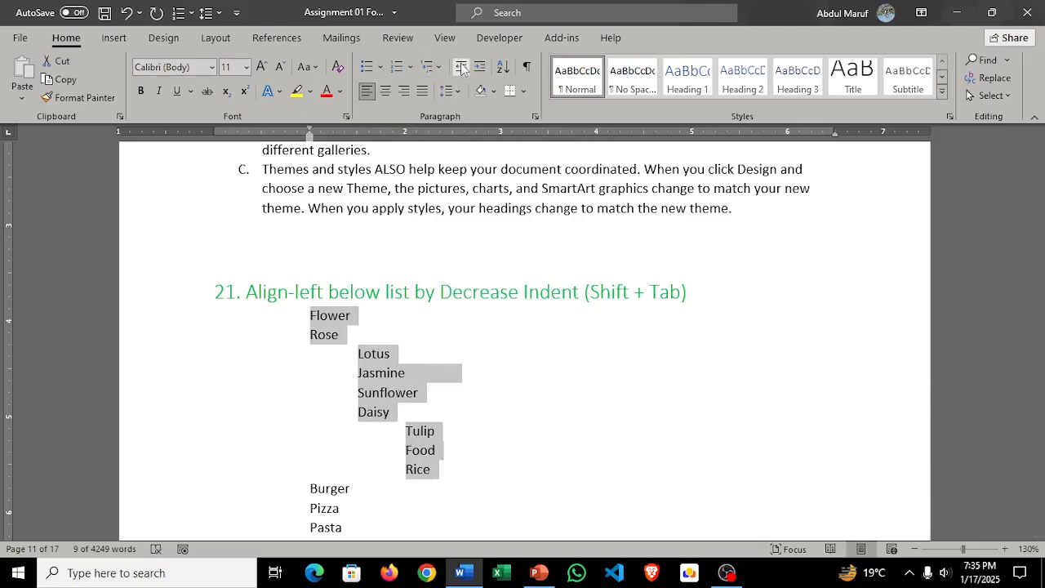
click(462, 68)
click(462, 68)
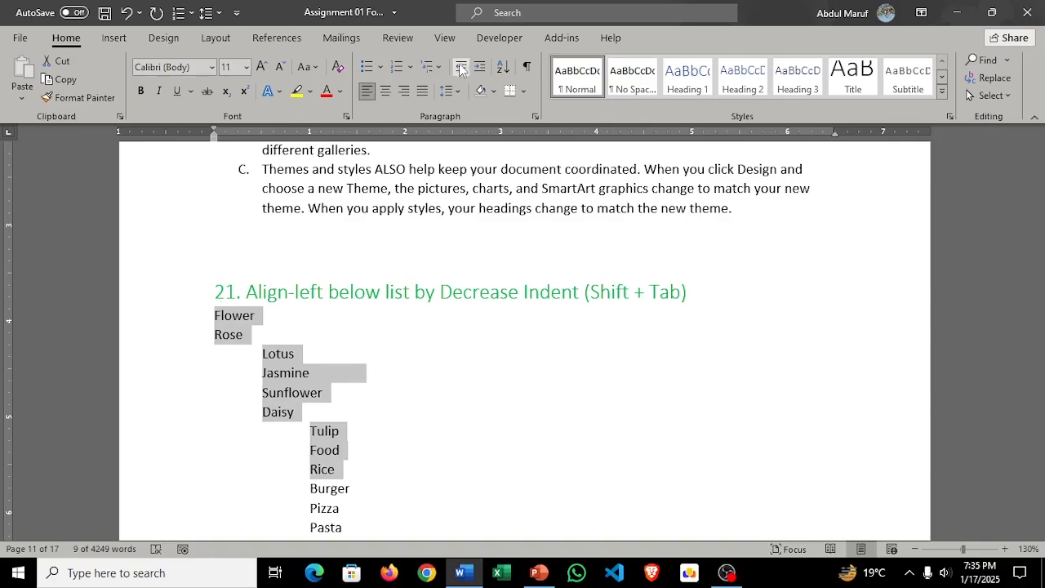
click(227, 334)
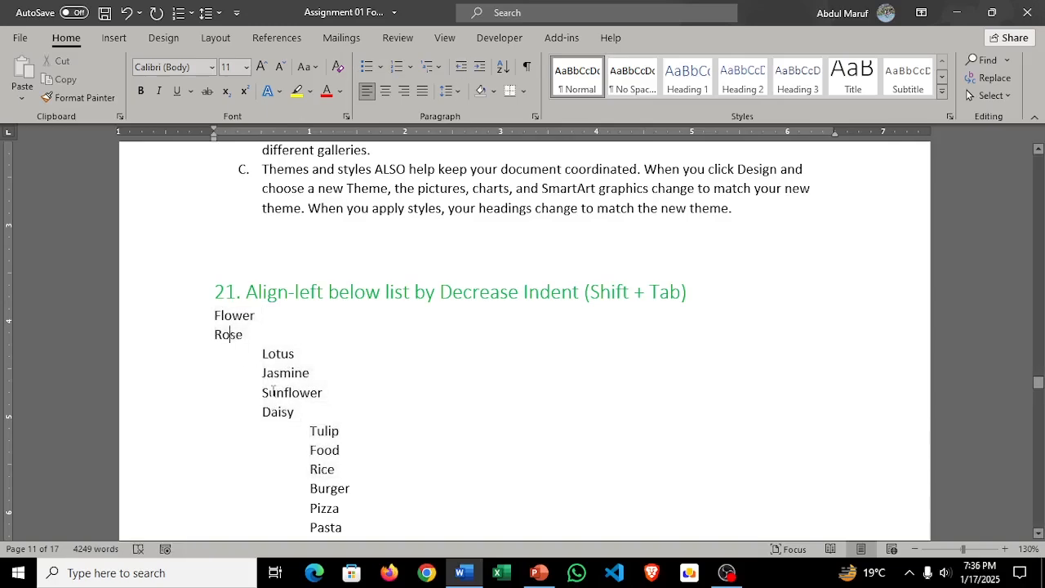
drag(295, 420, 263, 351)
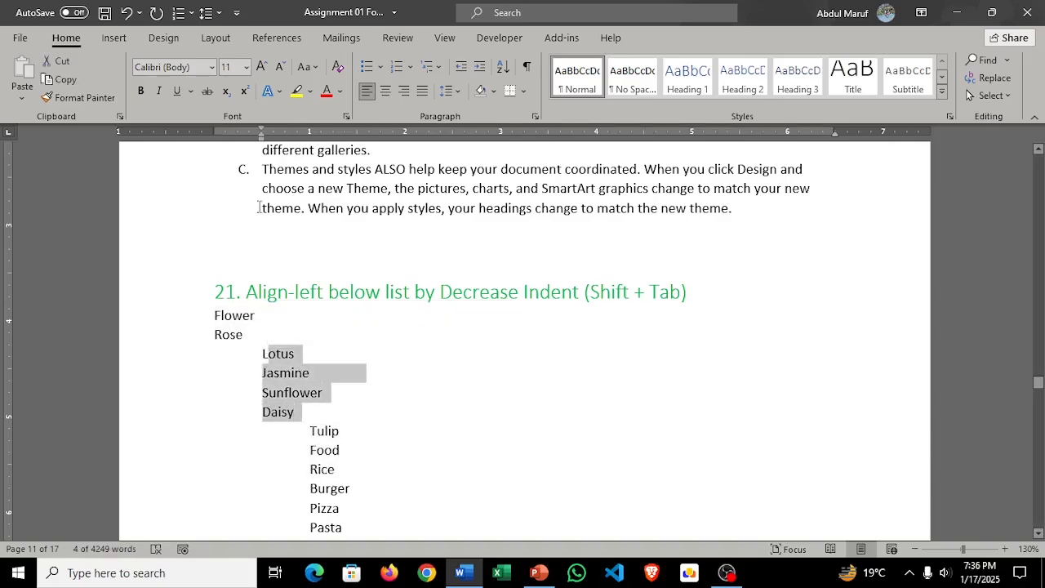
drag(309, 413, 248, 352)
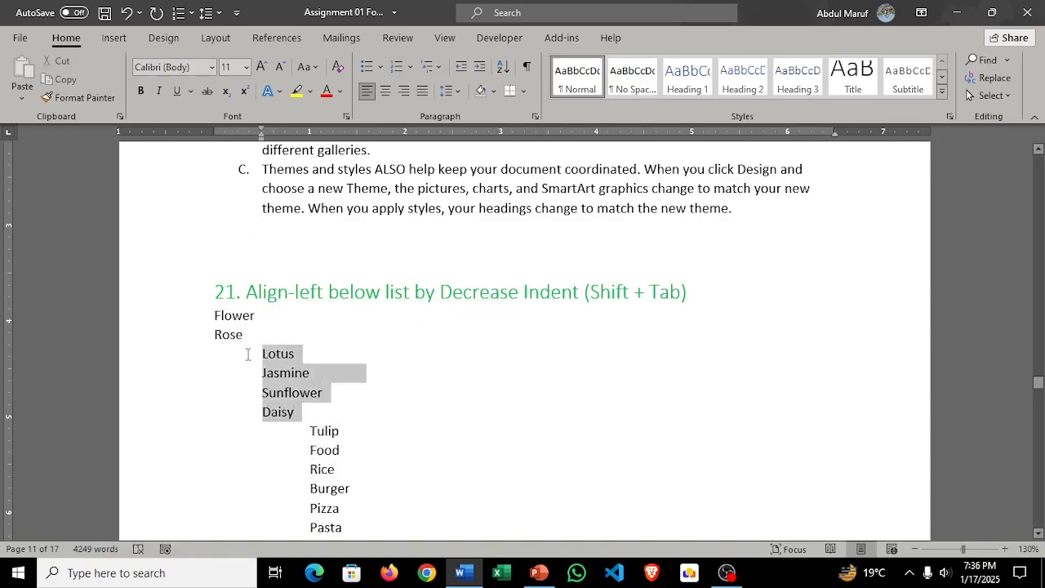
click(460, 68)
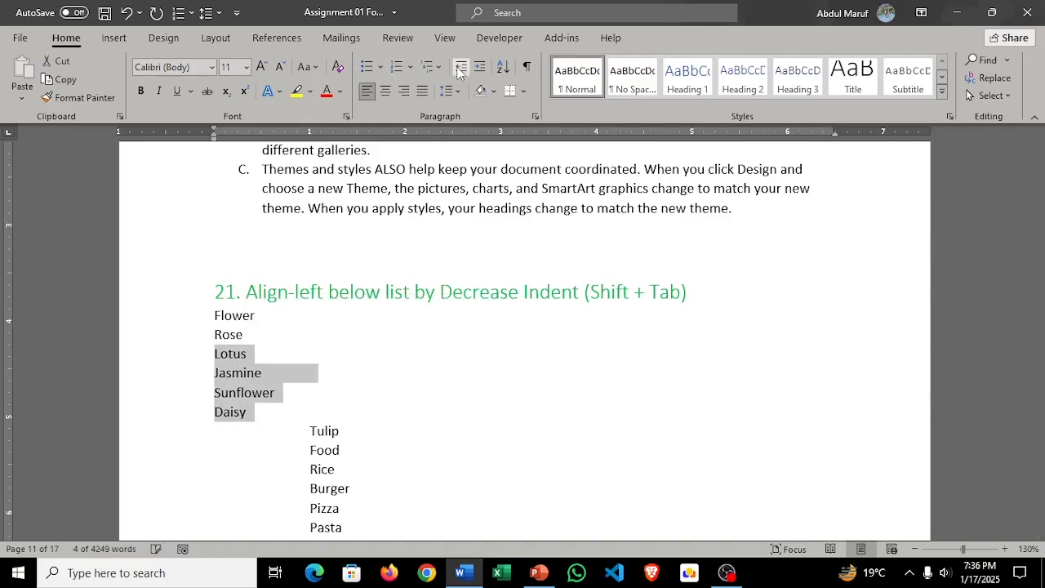
scroll(391, 433, down, 3)
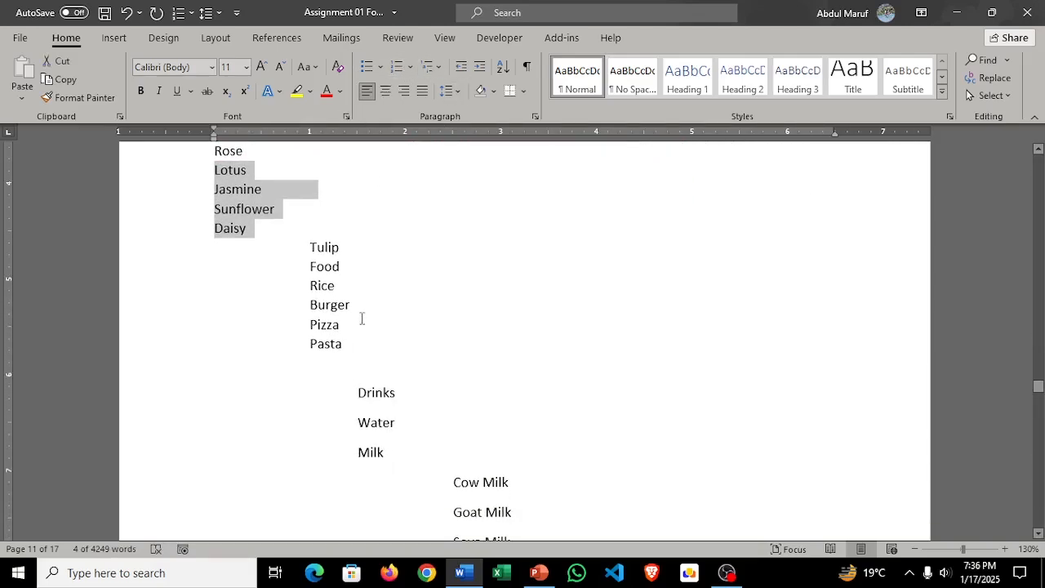
scroll(362, 319, up, 1)
key(ctrl+z)
key(ctrl+z)
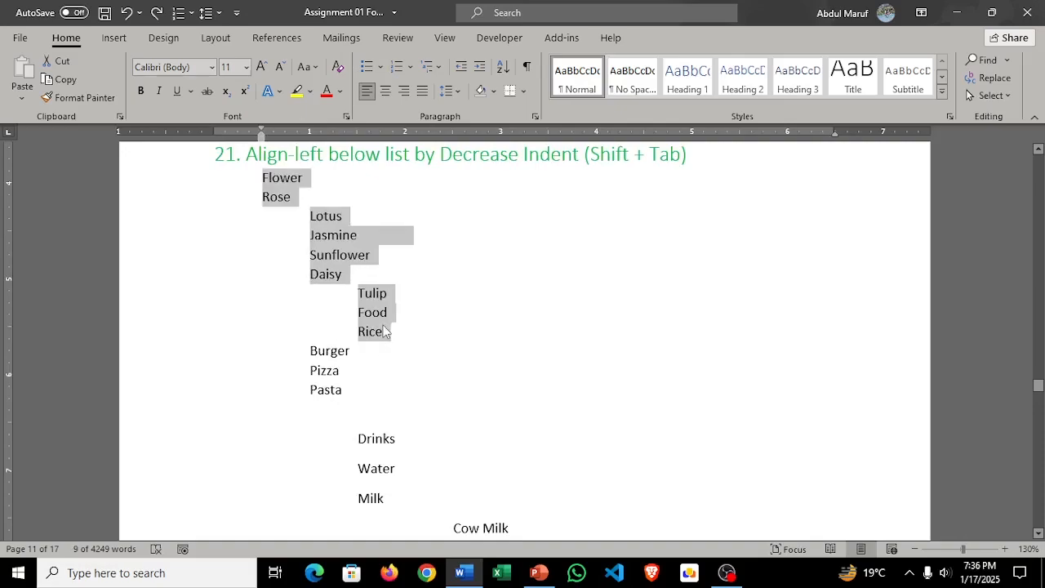
key(ctrl+z)
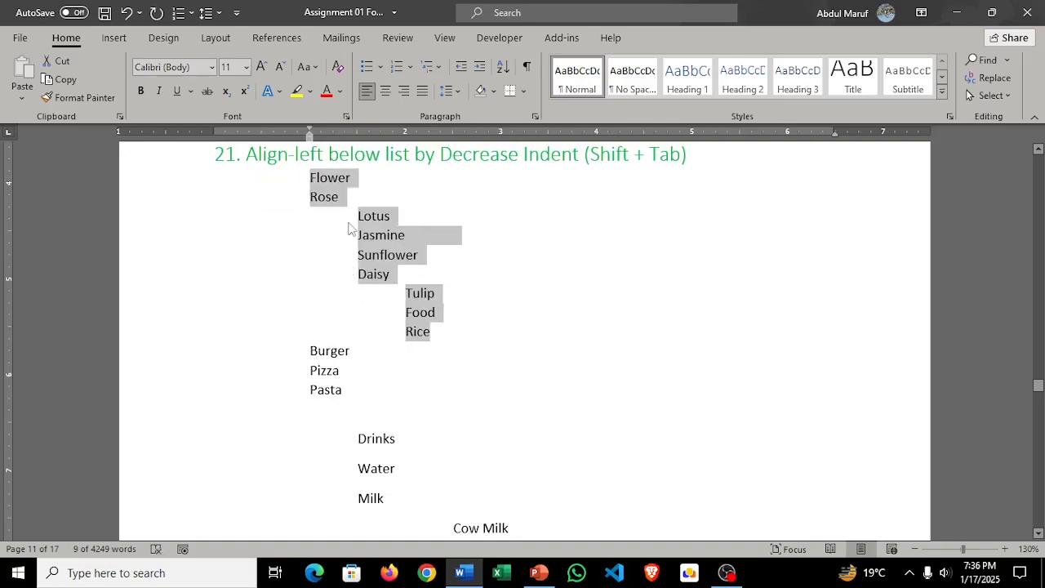
Step: Decrease the indent of Flower to Rice by two levels, and that of Lotus to Daisy by one more to reach the left margin
click(465, 70)
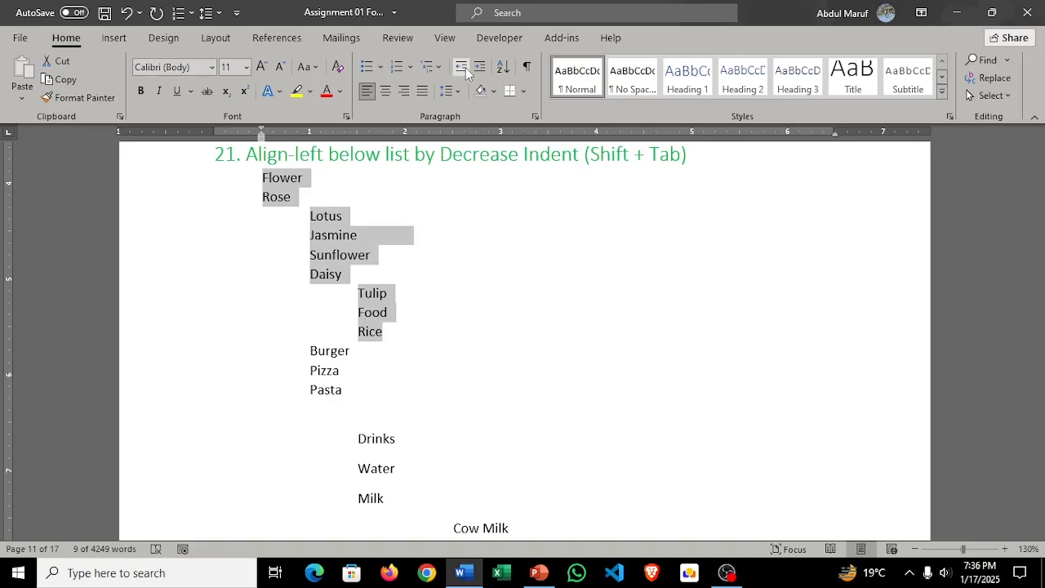
click(463, 69)
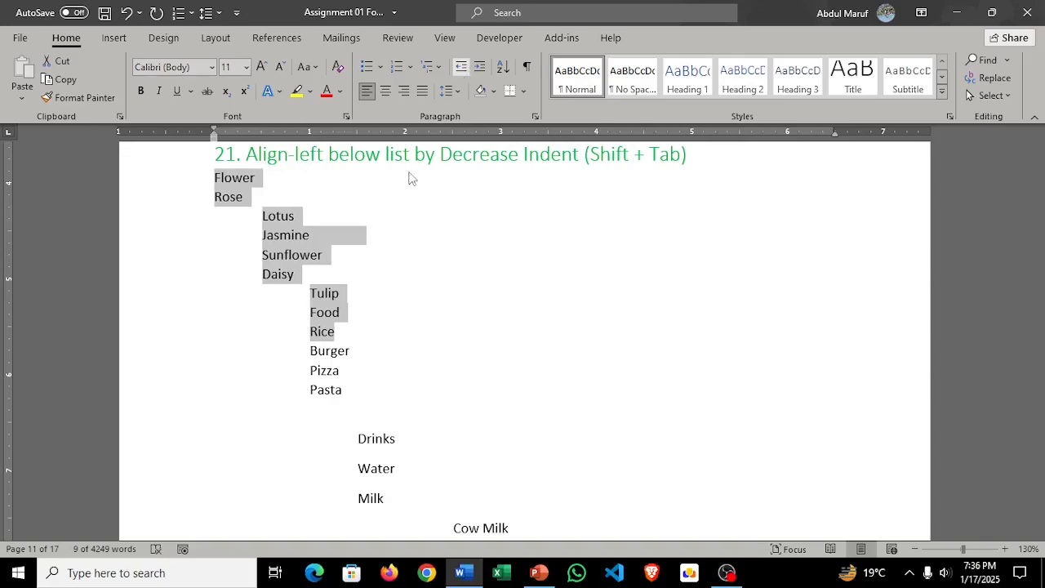
click(341, 291)
drag(299, 279, 257, 210)
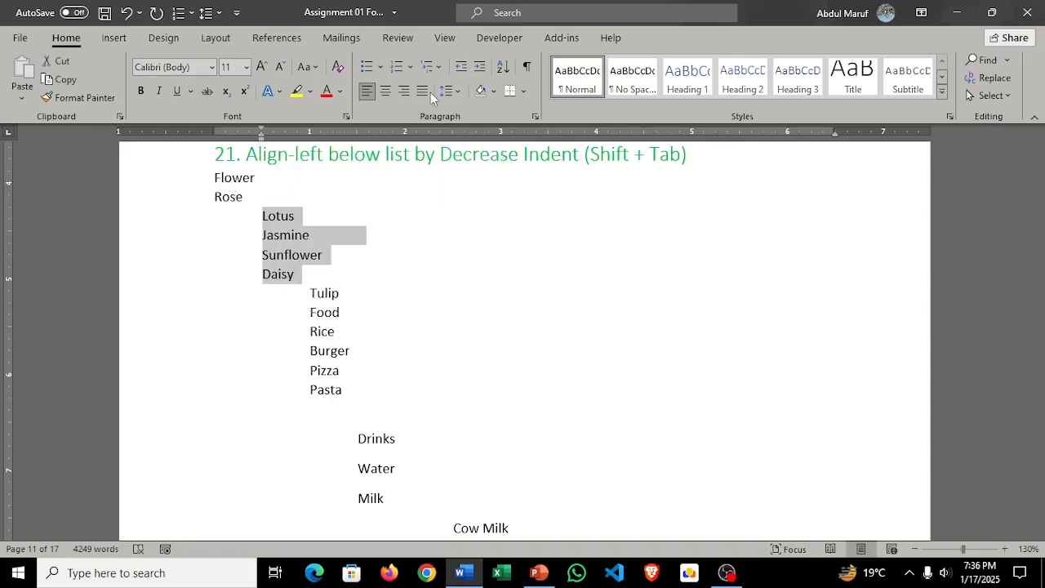
click(462, 66)
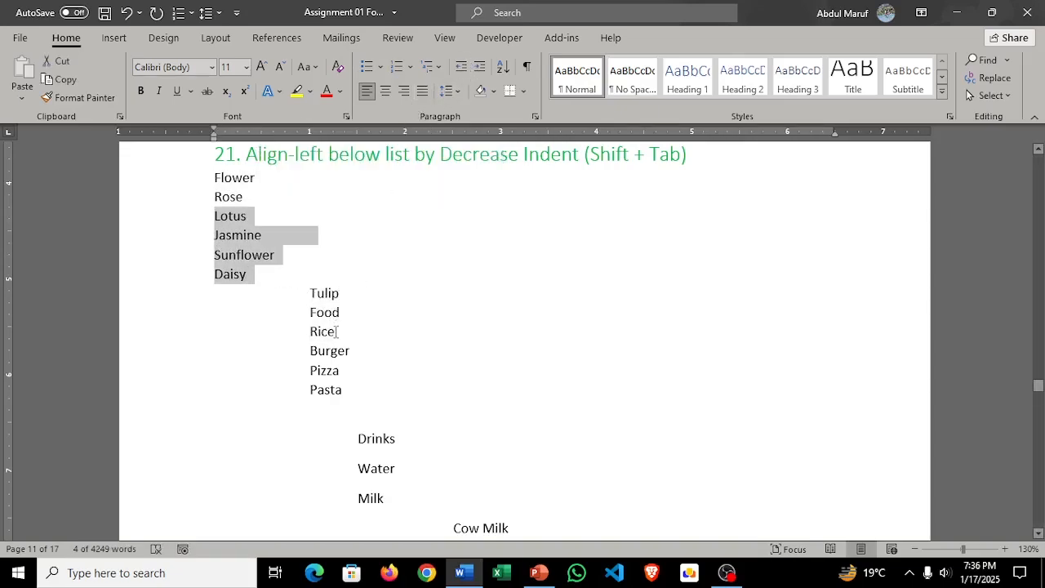
Step: Decrease the indent of Tulip, Food and Rice by two levels to align them with the left margin
drag(337, 331, 310, 292)
click(462, 66)
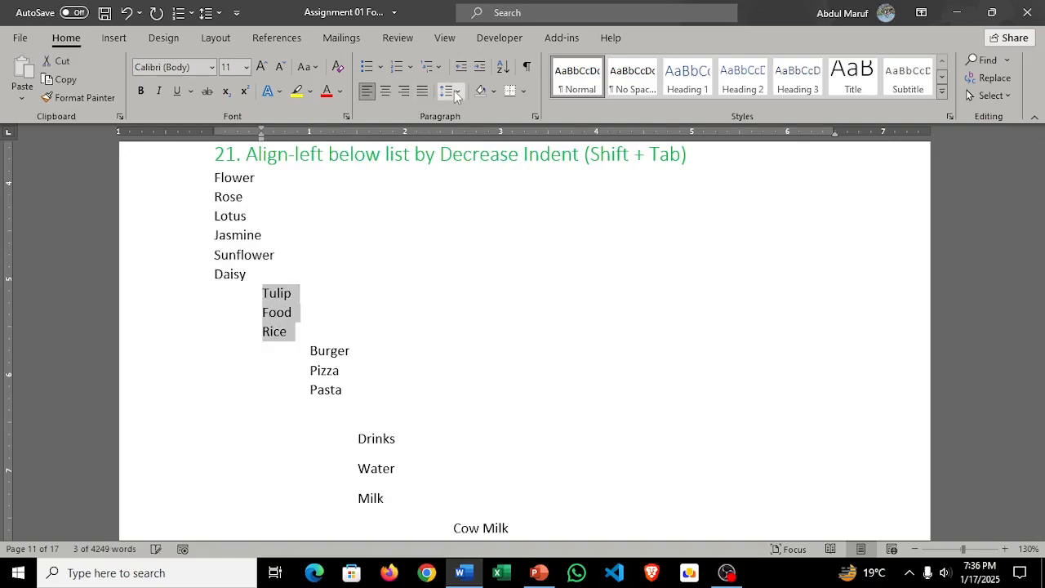
click(466, 67)
click(385, 281)
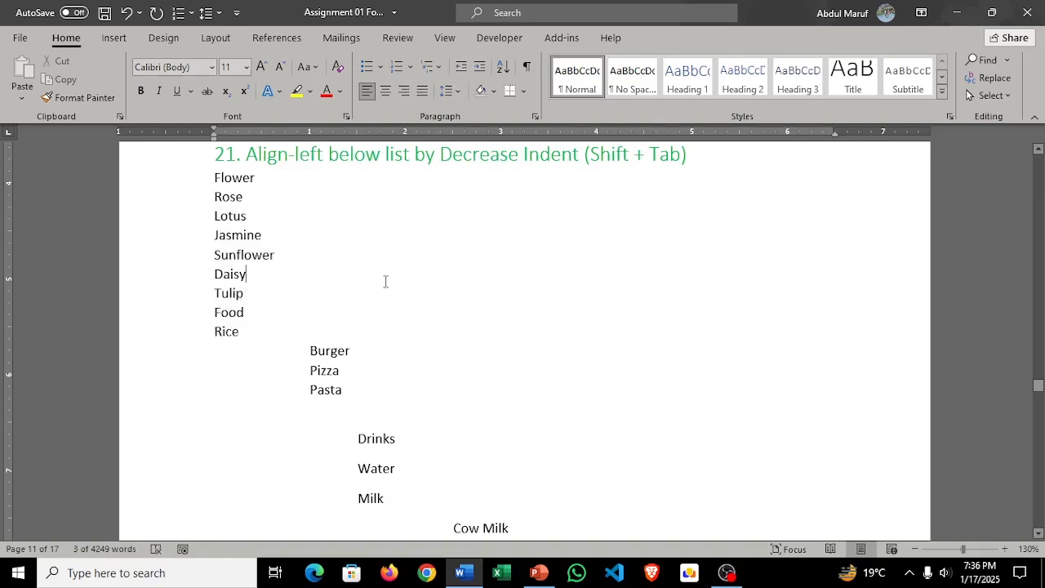
Step: Decrease the indent of the lines from Burger to Soya Milk until Burger, Pizza and Pasta align with the left margin
scroll(400, 384, down, 2)
scroll(514, 496, down, 2)
drag(530, 438, 223, 172)
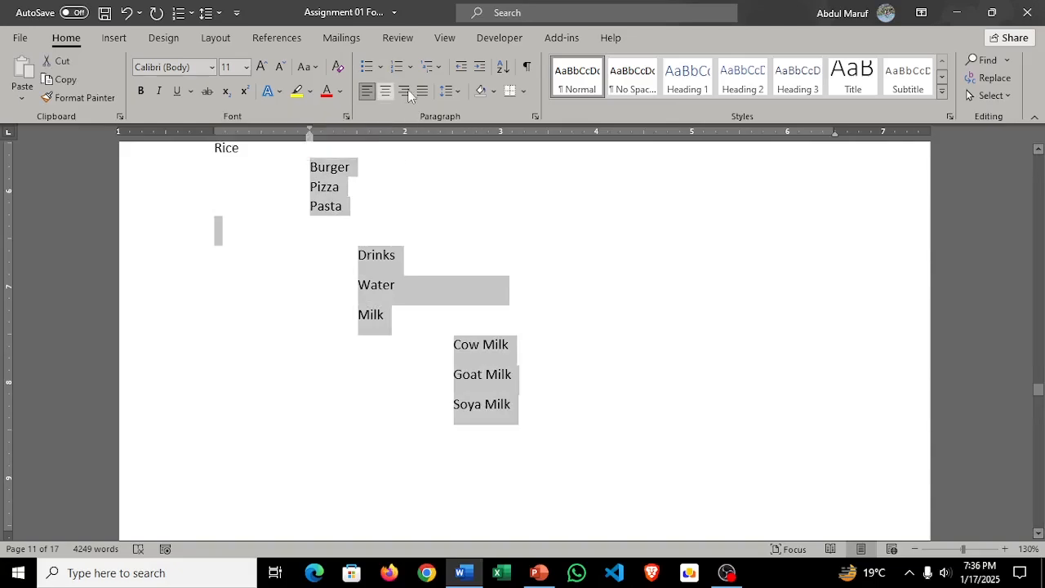
click(462, 66)
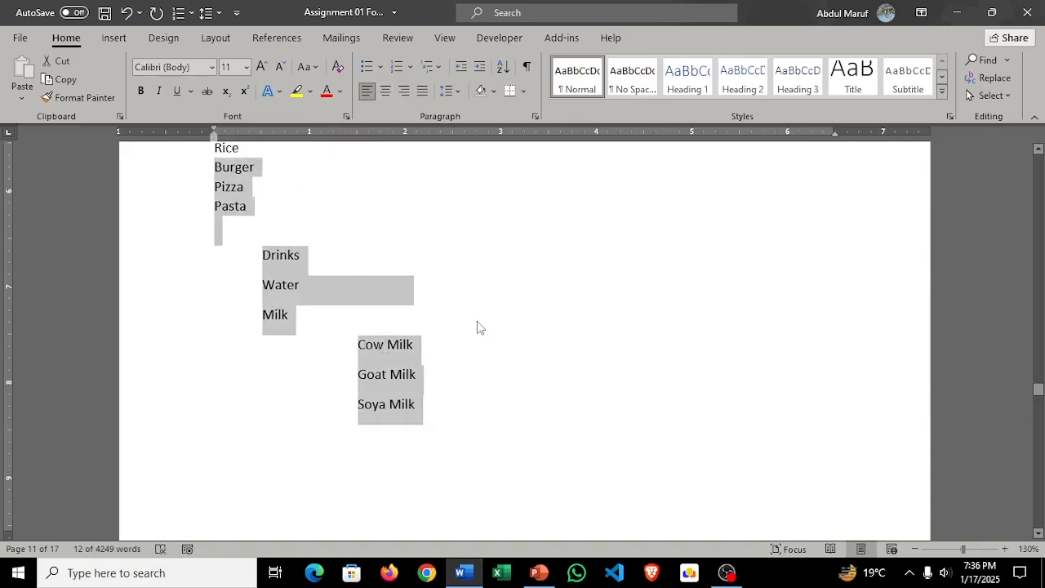
Step: Increase the indent of Drinks, Water and Milk until they line up with Cow Milk, Goat Milk and Soya Milk
click(316, 321)
drag(303, 325, 259, 240)
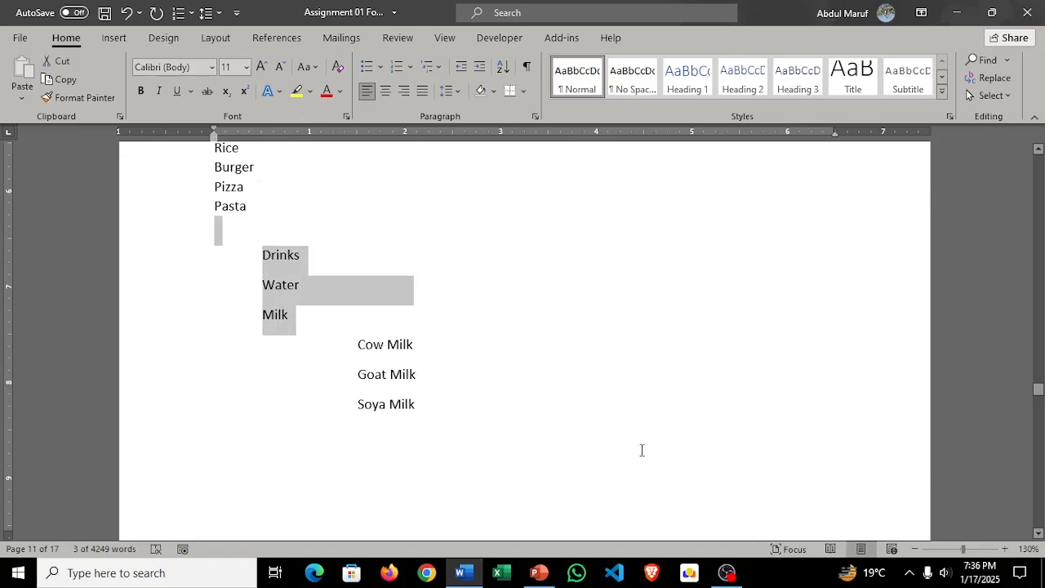
key(Tab)
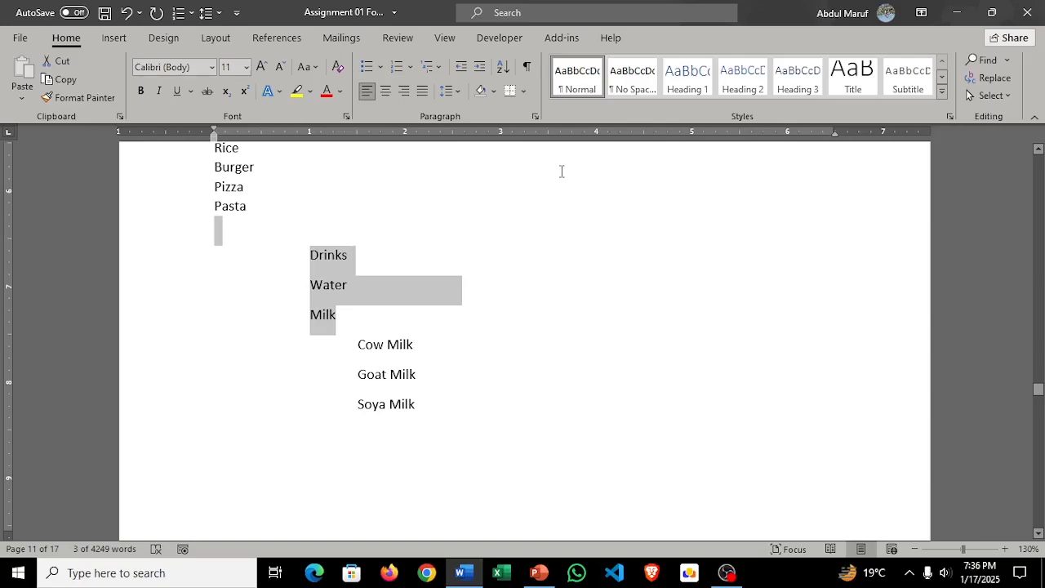
key(Tab)
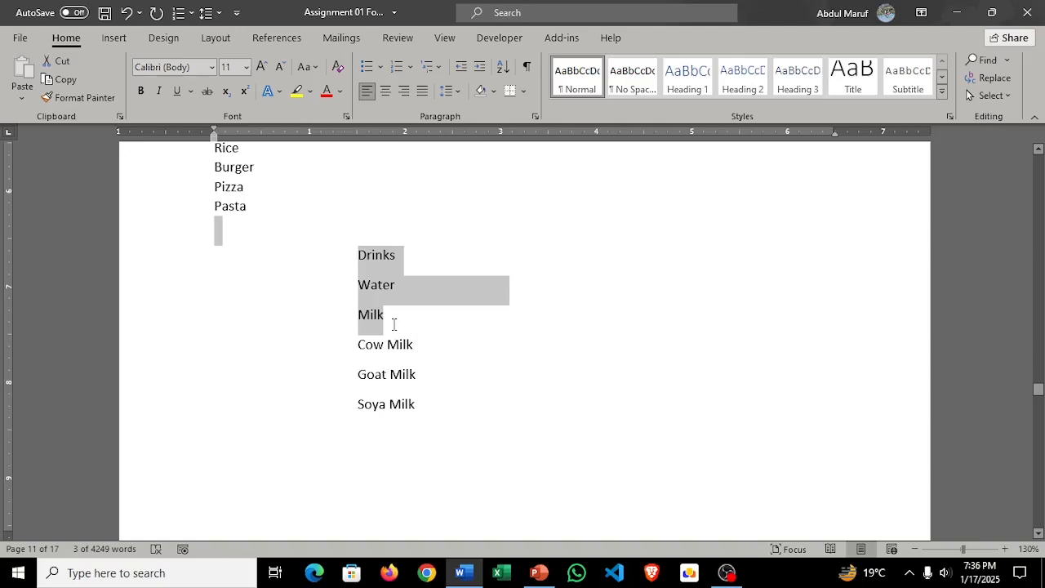
key(Tab)
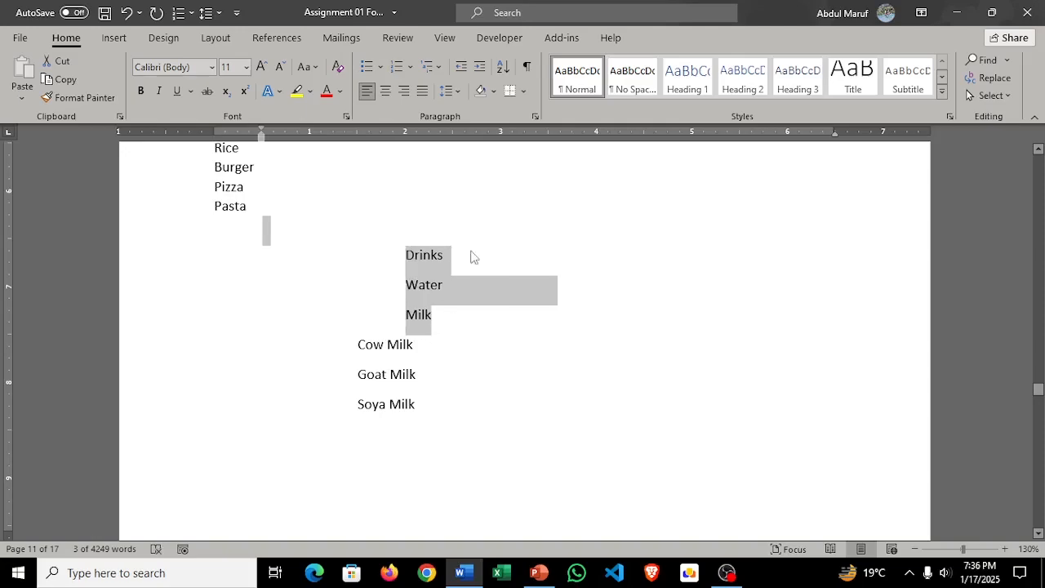
click(463, 70)
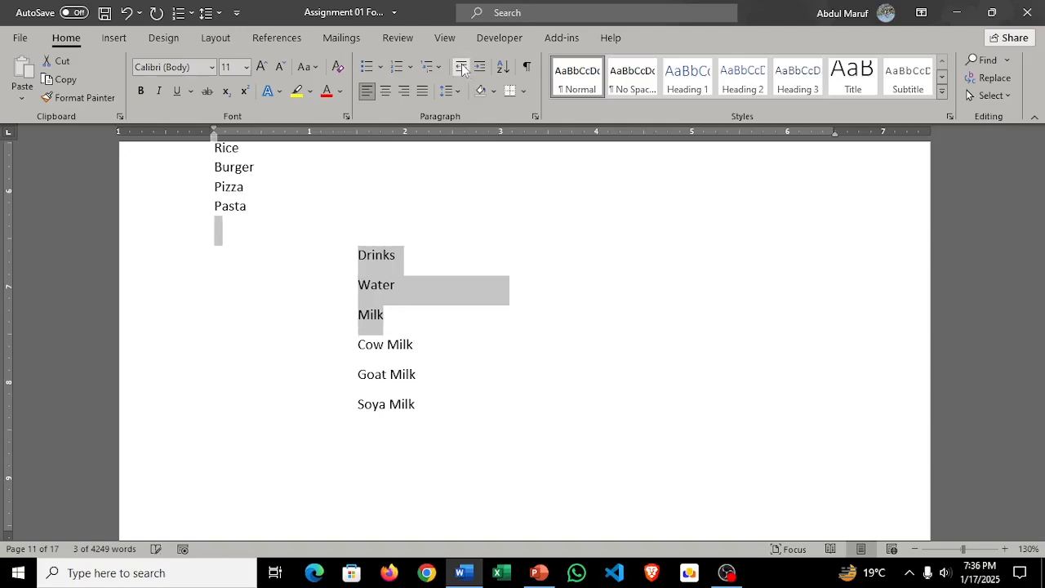
Step: Decrease the indent of the lines from Drinks to Soya Milk by three levels to align them with the left margin
click(462, 429)
drag(418, 403, 369, 265)
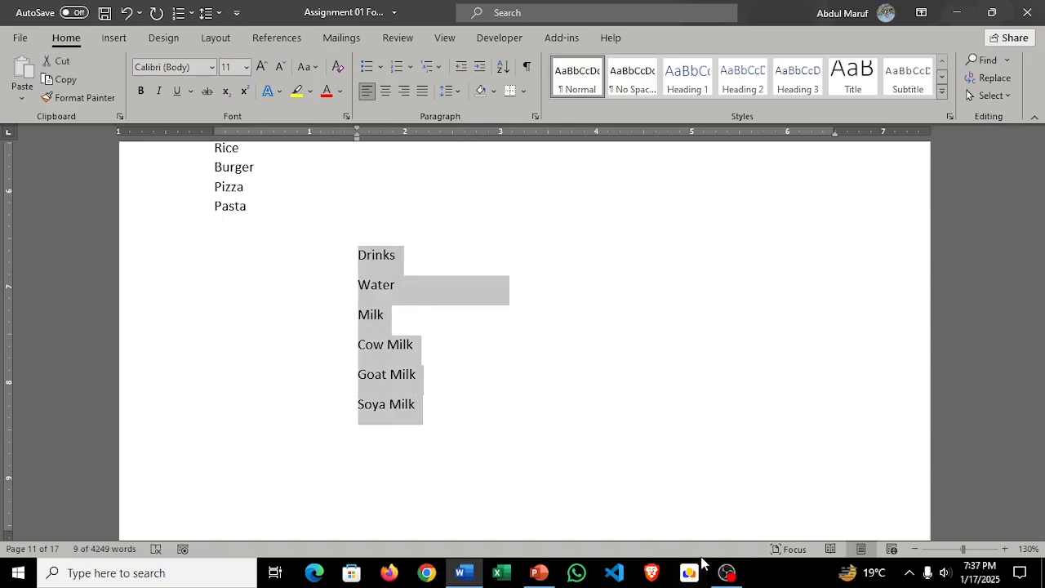
key(Tab)
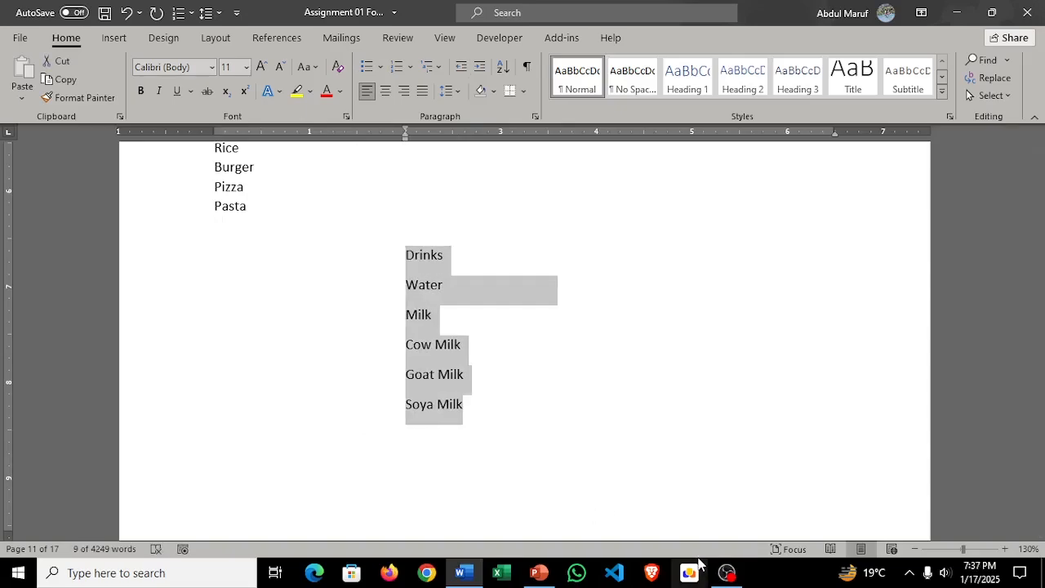
key(shift+Tab)
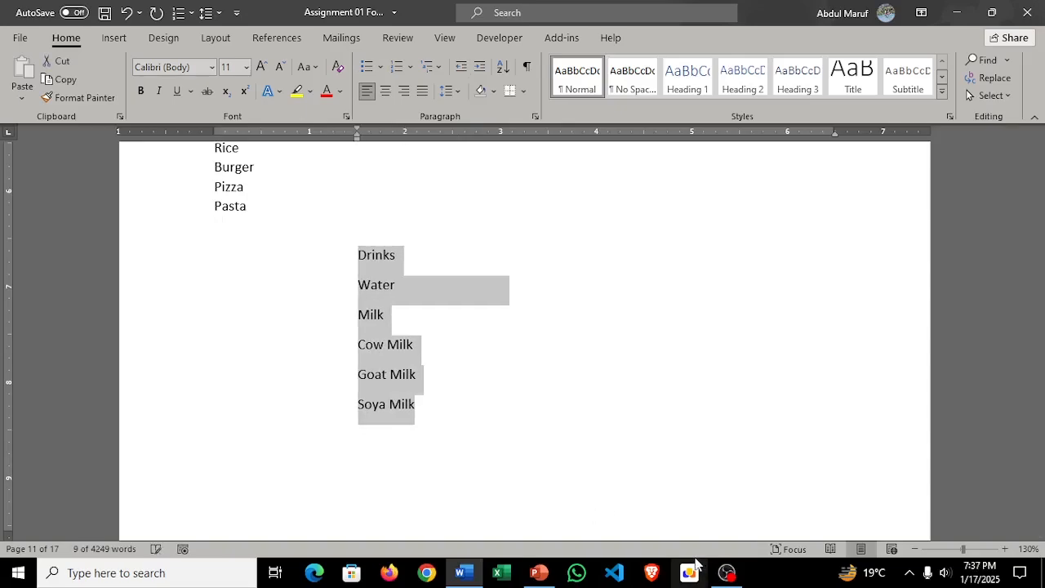
key(shift+Tab)
key(shift+Tab)
key(shift+Tab)
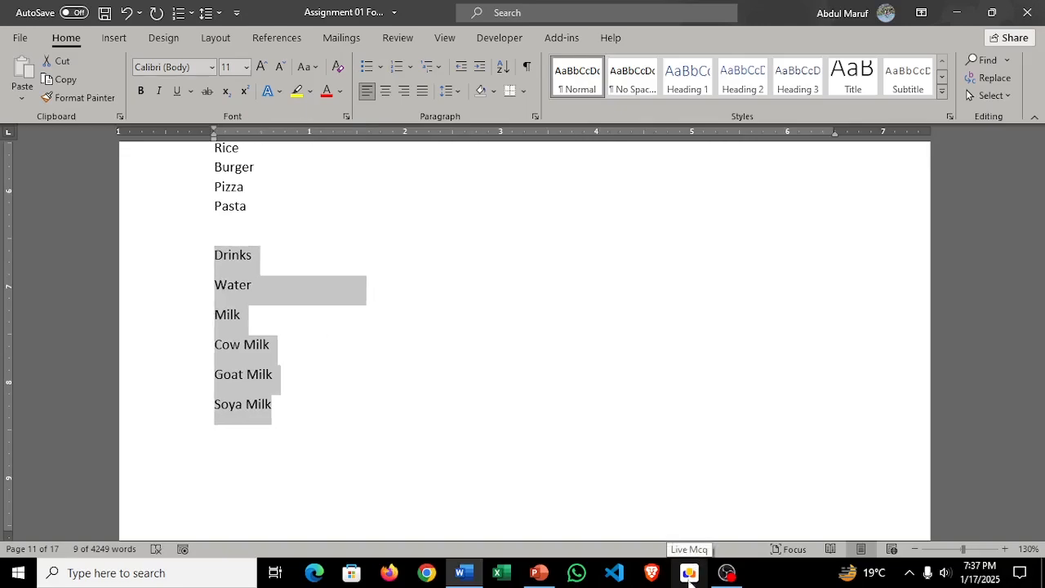
scroll(511, 378, up, 10)
scroll(643, 447, down, 5)
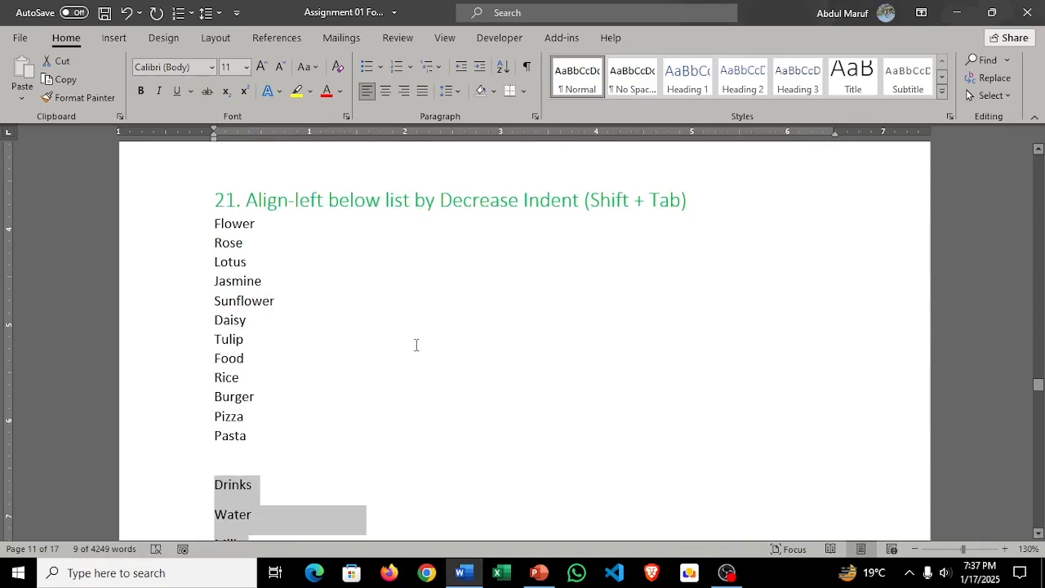
Step: In task 22's list, increase the indent of Rose to Tulip and of Rice to Pasta by one level
scroll(418, 344, down, 15)
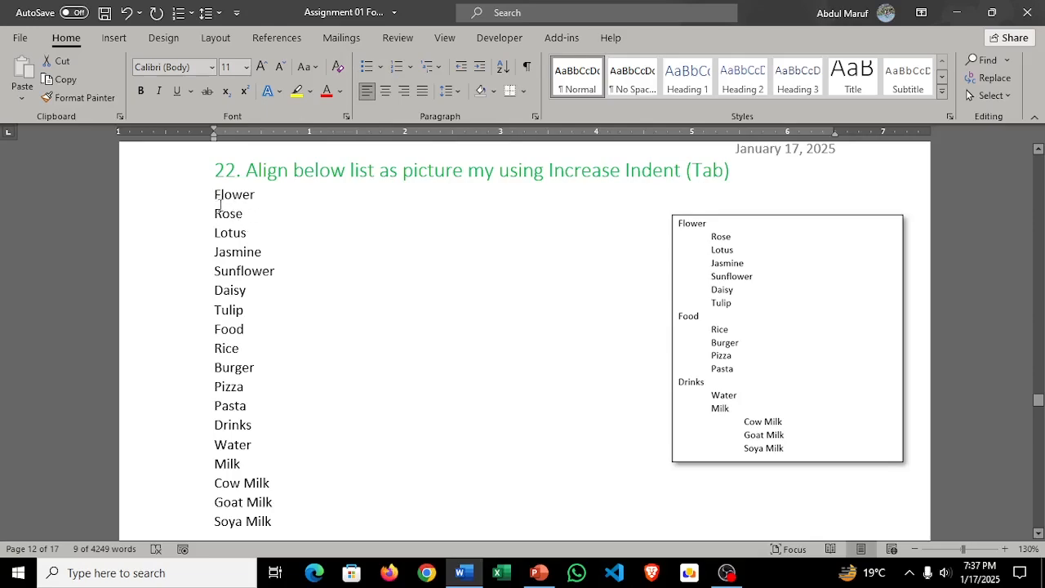
mouse_move(217, 219)
mouse_down()
mouse_move(254, 253)
mouse_move(241, 312)
mouse_move(280, 321)
mouse_up()
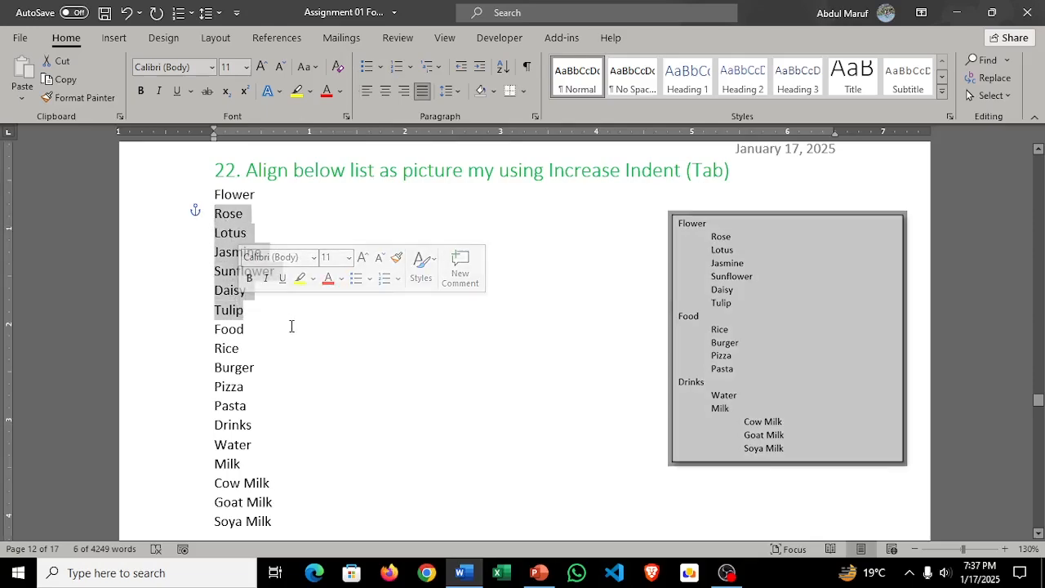
key(Tab)
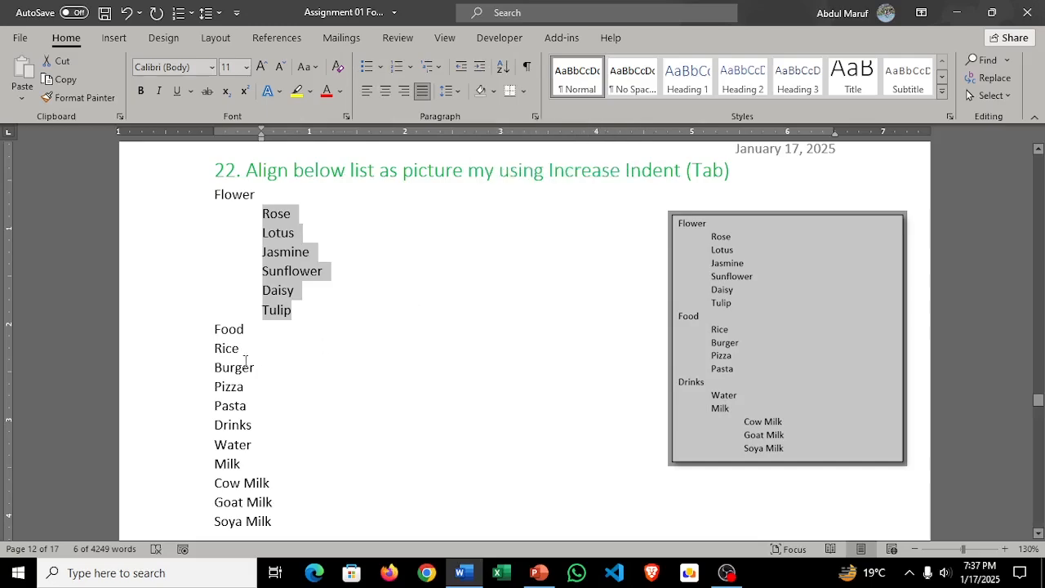
drag(215, 350, 250, 408)
key(Tab)
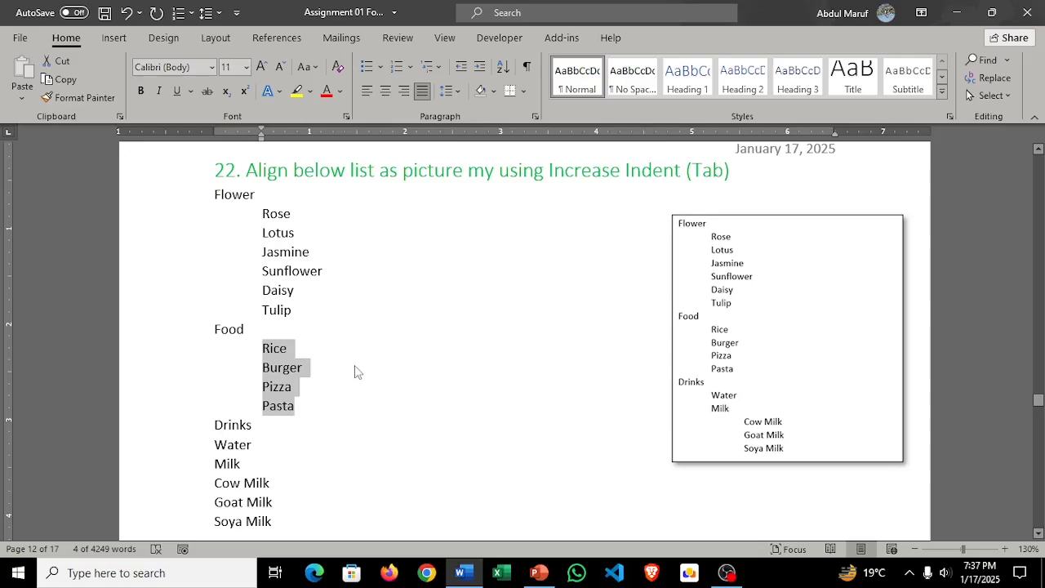
Step: In task 22's list, indent Water and Milk by one level and Cow Milk, Goat Milk and Soya Milk by two levels
scroll(355, 369, down, 1)
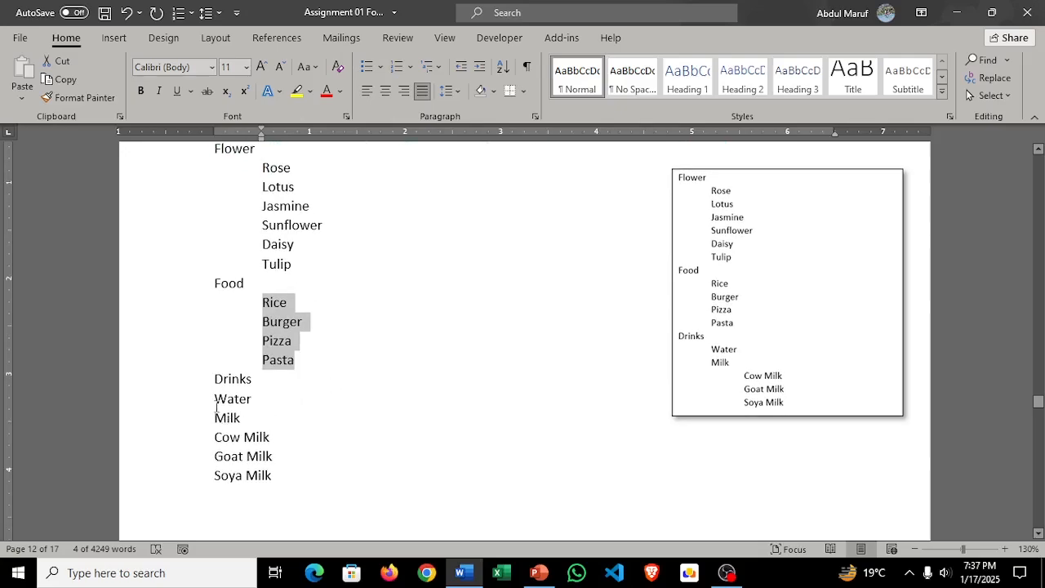
drag(216, 400, 252, 422)
key(Tab)
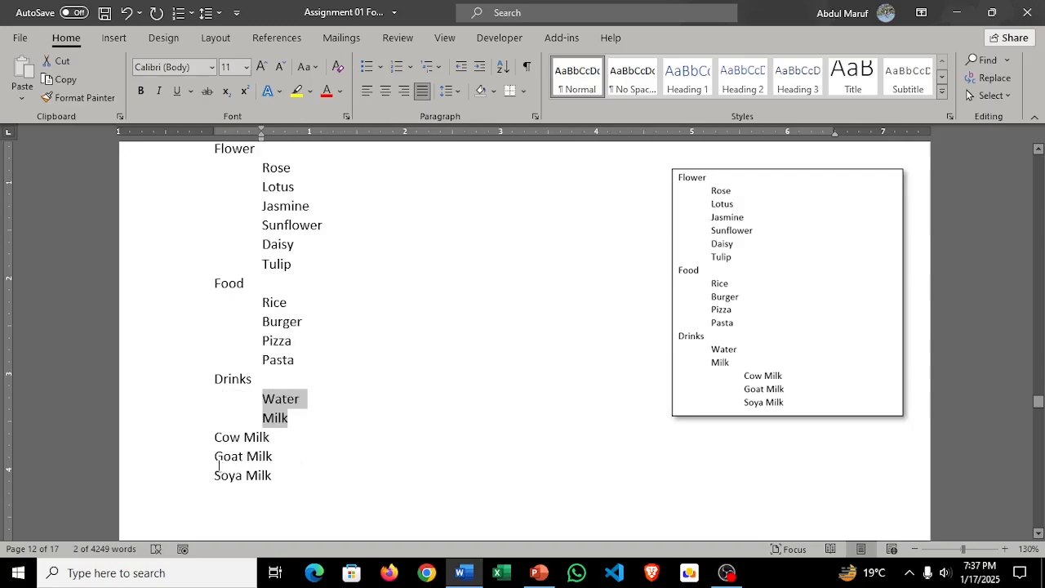
drag(226, 442, 273, 479)
key(Tab)
key(Tab)
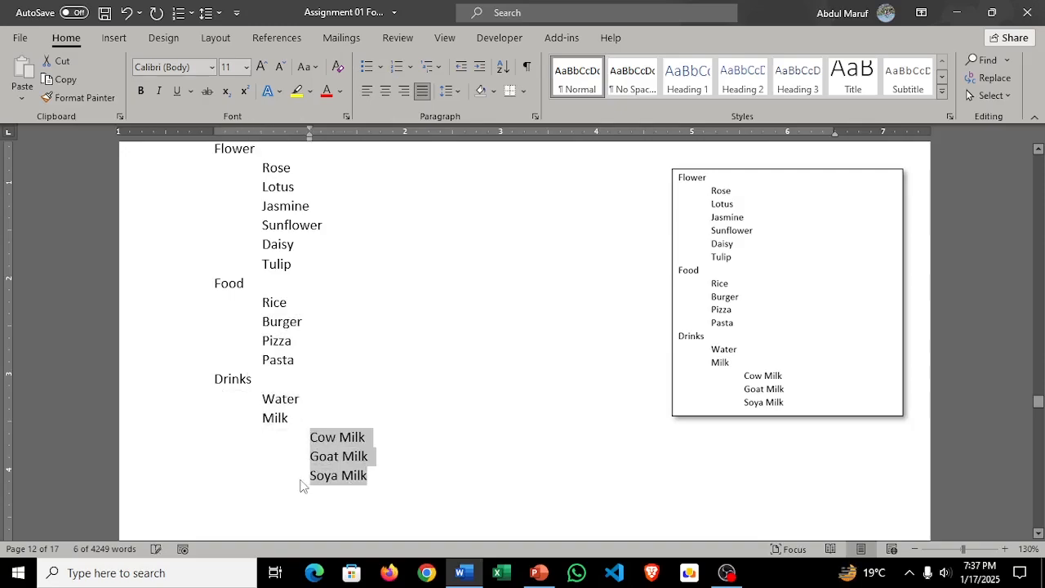
click(397, 368)
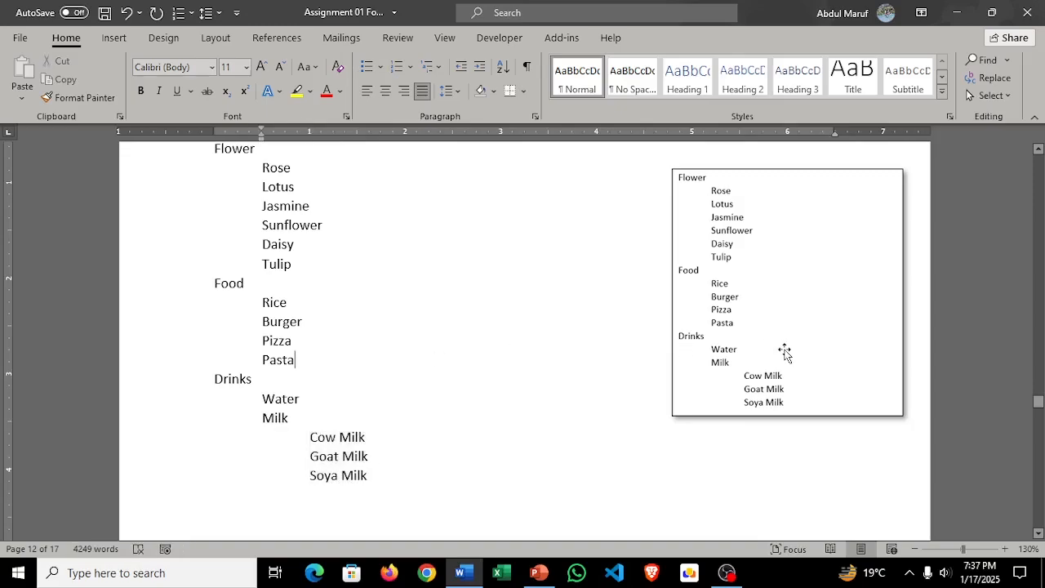
Step: Examine task 23's plain list and the multilevel numbering and indentation shown in its reference picture
scroll(469, 415, up, 3)
scroll(480, 407, down, 5)
scroll(480, 406, down, 4)
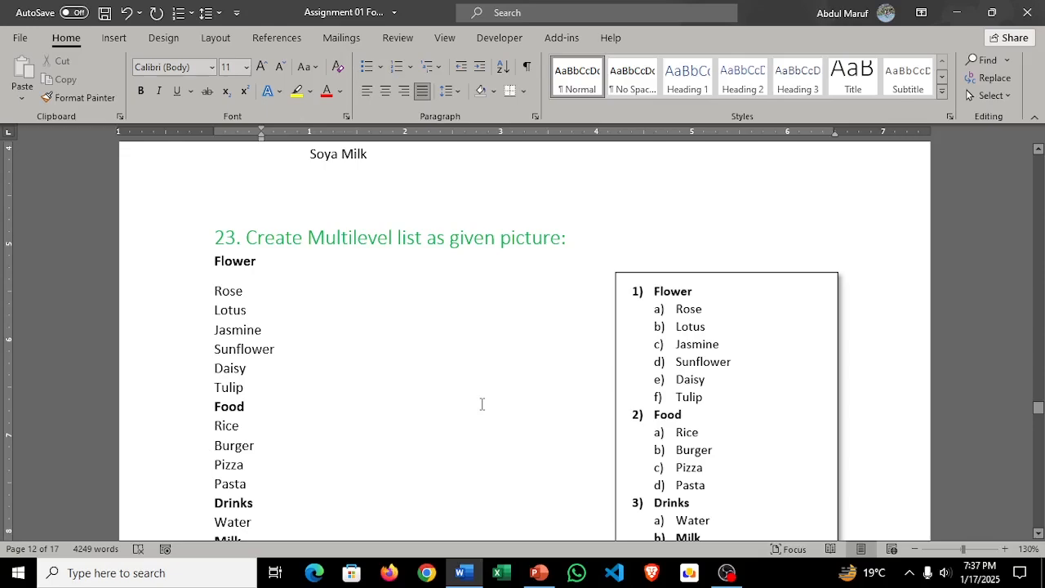
scroll(674, 394, down, 2)
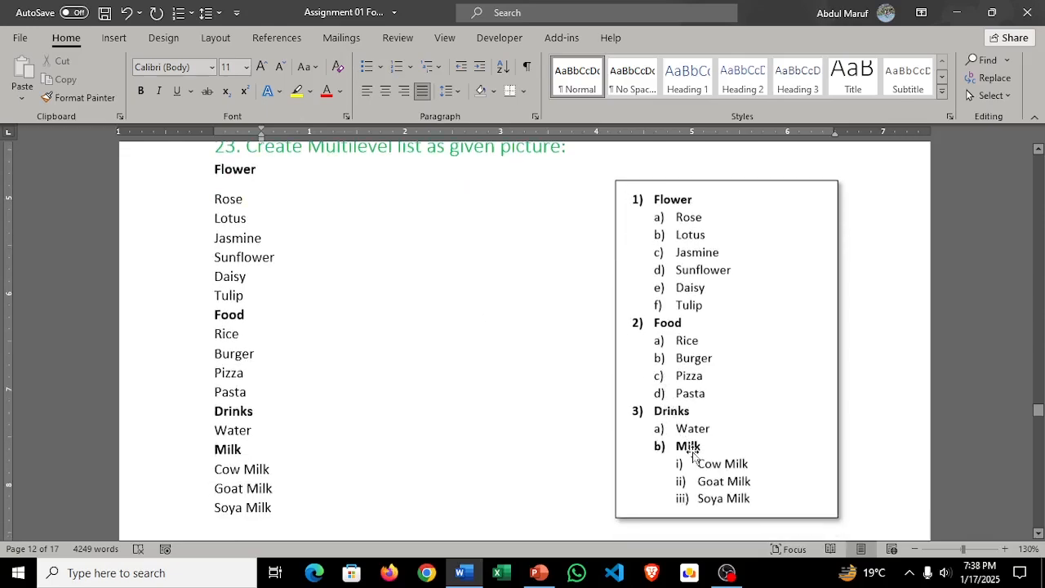
scroll(692, 458, up, 1)
scroll(719, 427, down, 1)
scroll(232, 202, up, 1)
mouse_move(211, 216)
mouse_down()
mouse_move(267, 216)
mouse_move(257, 215)
mouse_up()
click(268, 283)
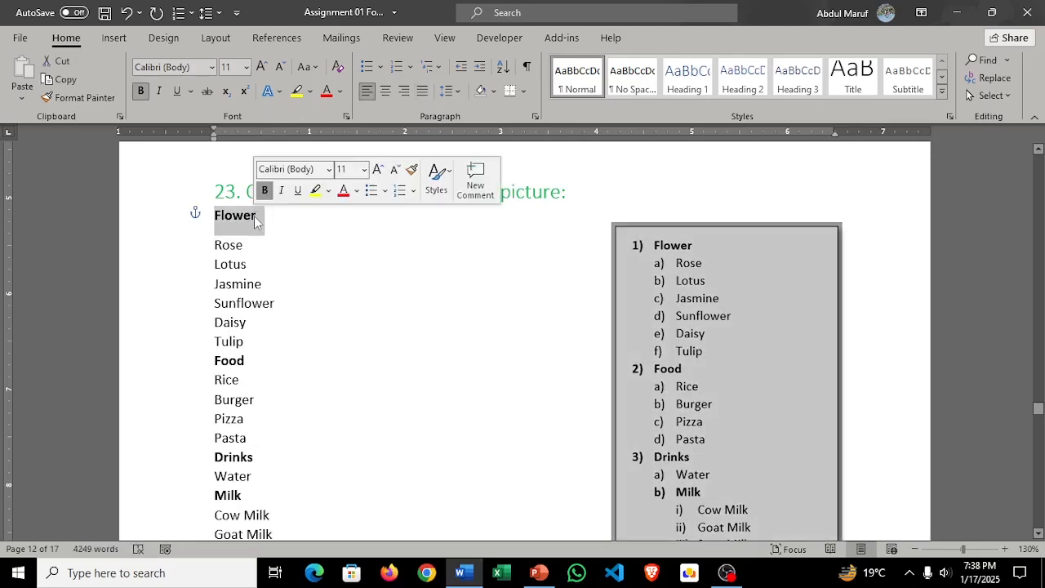
click(266, 284)
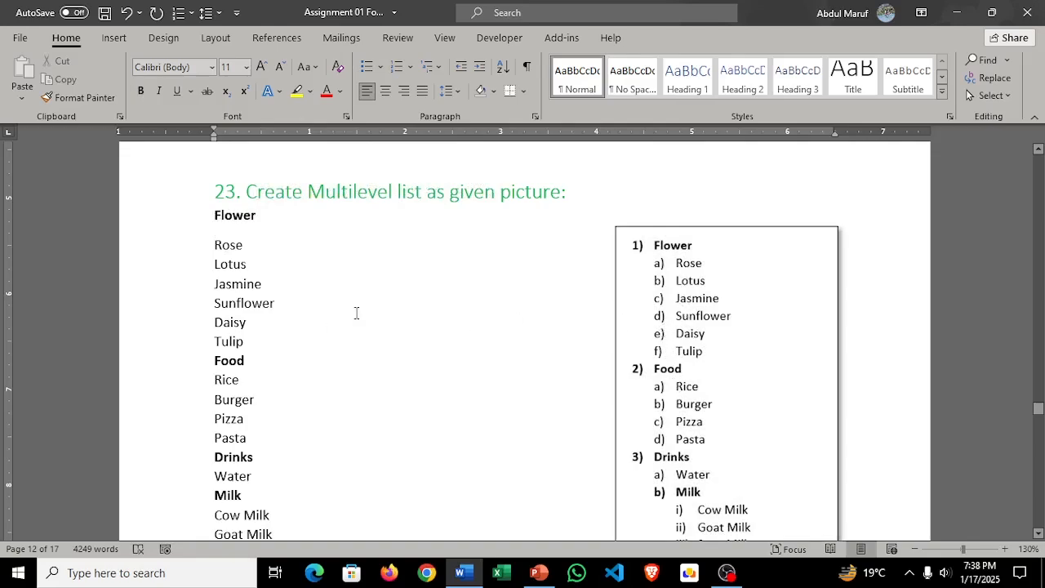
Step: In task 23's list, increase the indent of Rose to Tulip and of Rice to Pasta by one level
drag(211, 247, 251, 348)
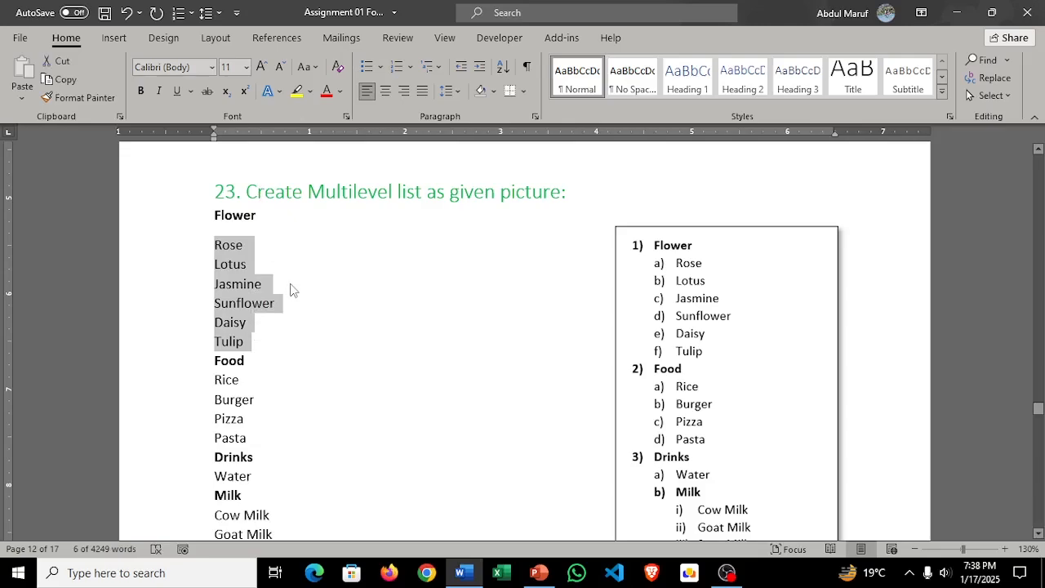
key(Tab)
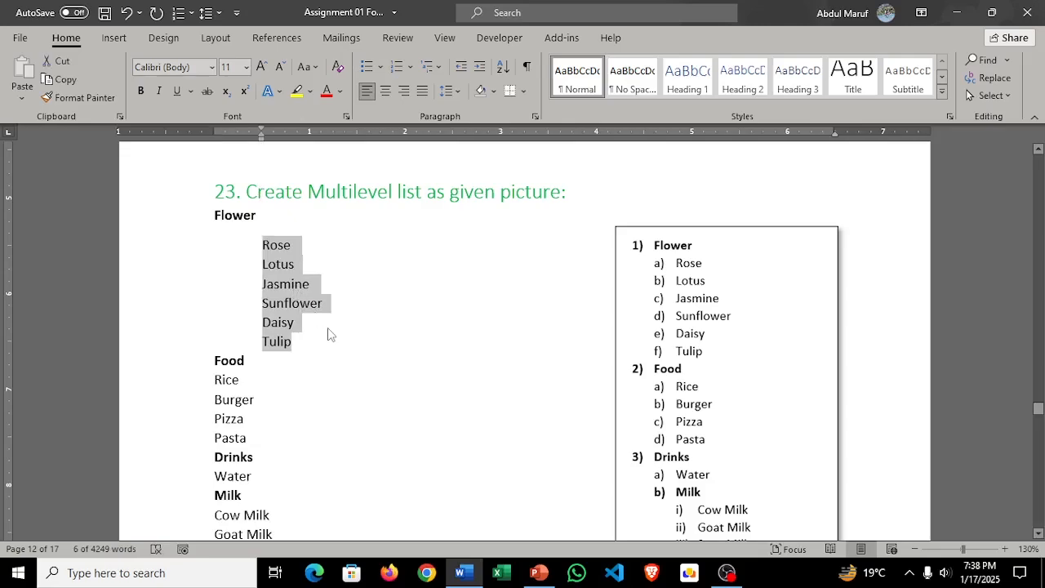
scroll(293, 360, down, 2)
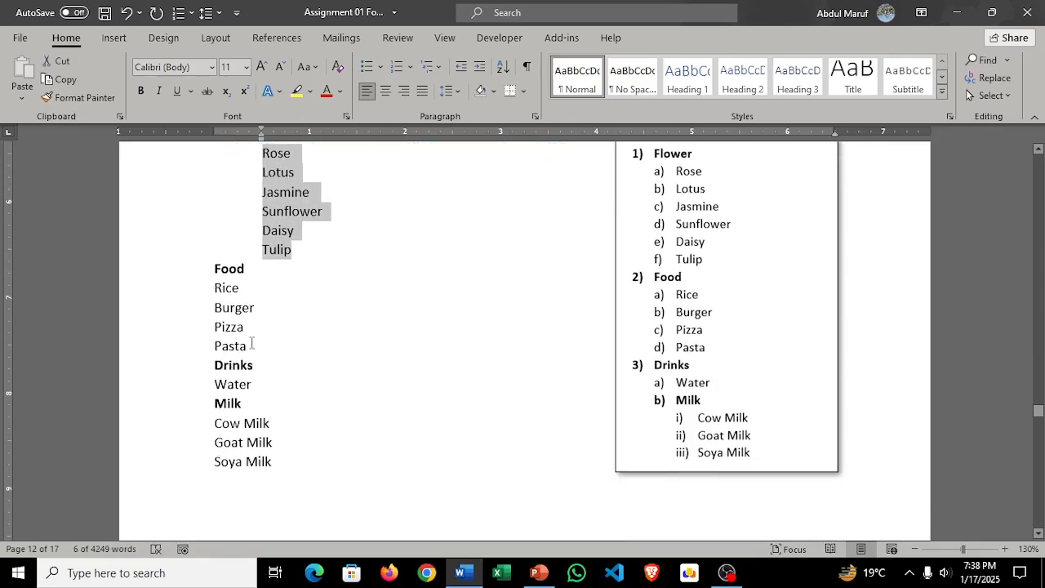
drag(213, 289, 259, 356)
key(Tab)
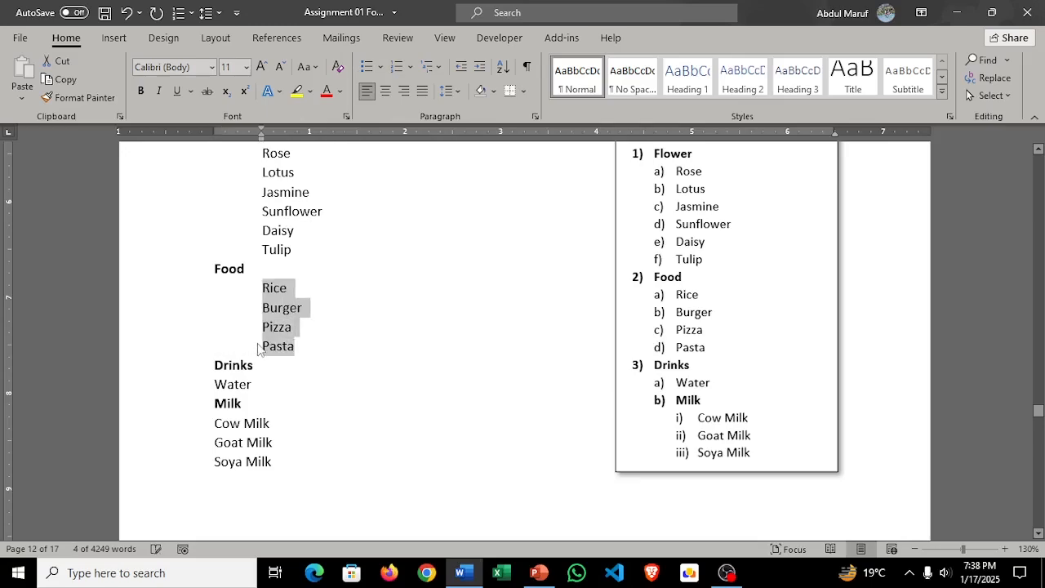
Step: Increase the indent of Water and Milk under Drinks in task 23's list by one level
scroll(262, 360, down, 1)
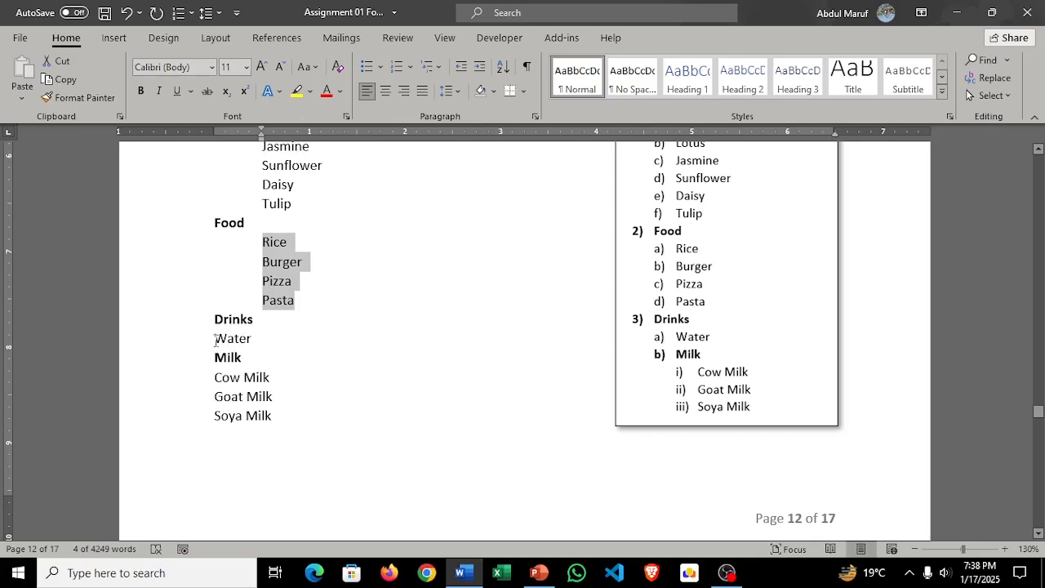
drag(216, 340, 251, 340)
key(Tab)
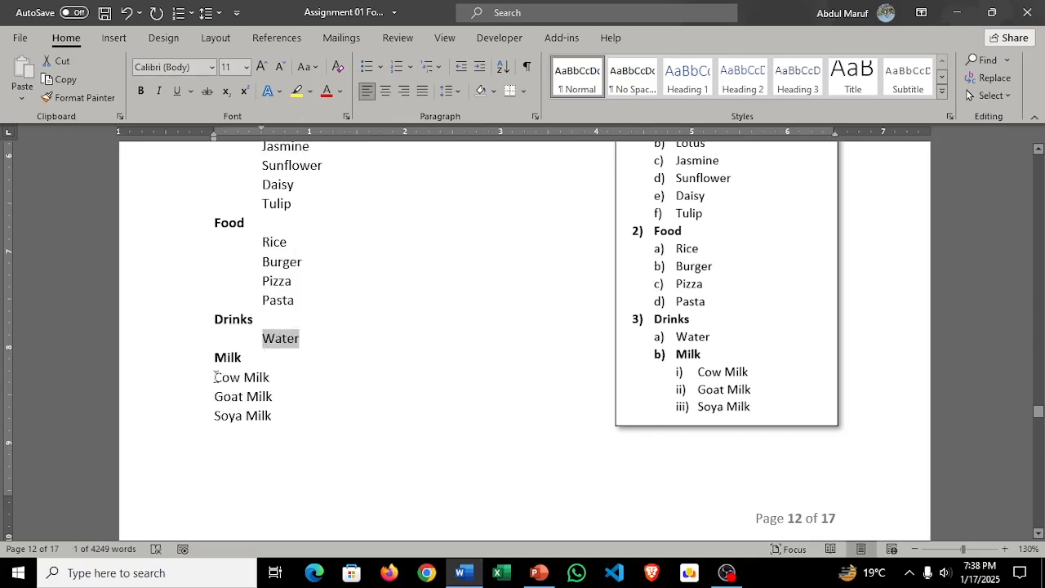
drag(214, 358, 252, 358)
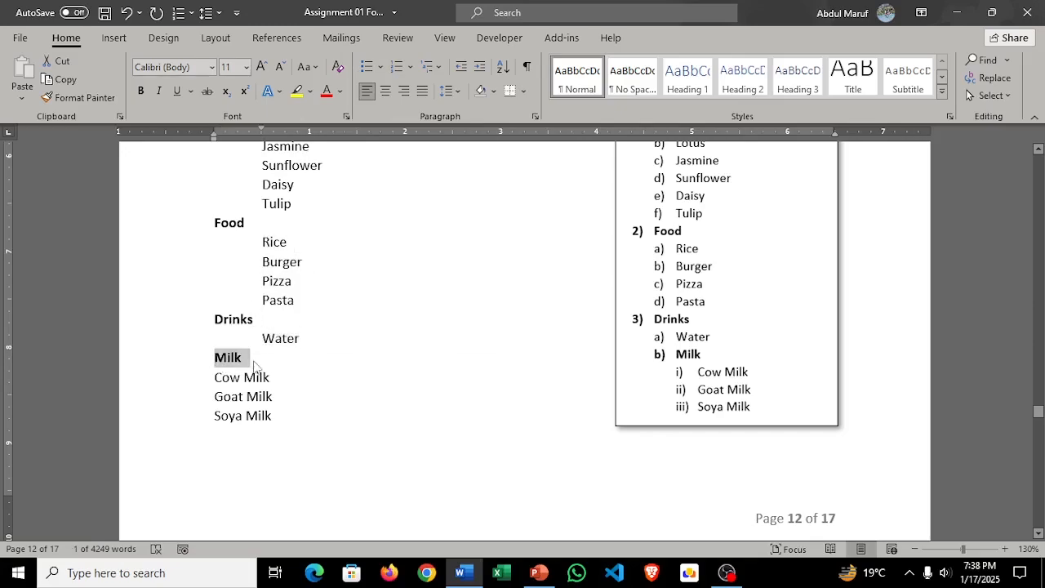
key(Tab)
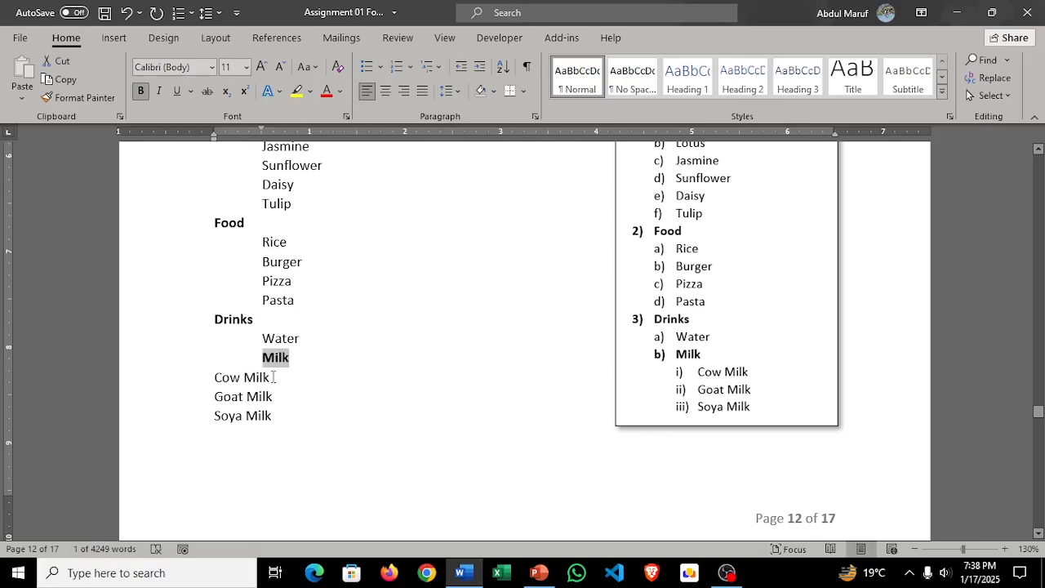
Step: Increase the indent of Cow Milk, Goat Milk and Soya Milk in task 23's list by two levels
click(276, 378)
drag(215, 377, 273, 418)
key(Tab)
key(Tab)
scroll(406, 334, up, 2)
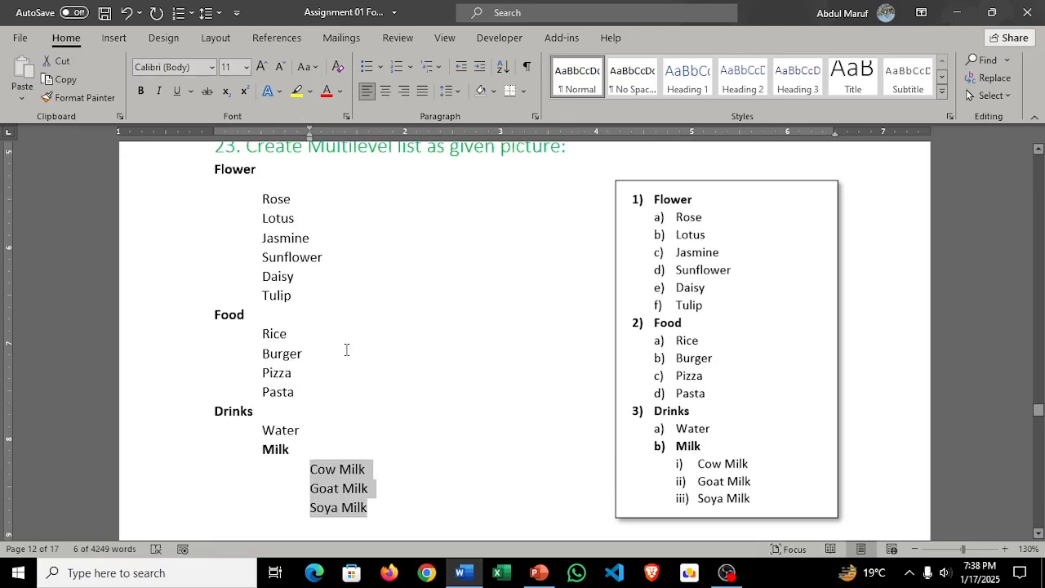
key(shift+Tab)
key(Tab)
Step: Apply the 1) 2) 3) numbering format to task 23's whole list, from Flower to Soya Milk
click(377, 270)
drag(212, 169, 375, 508)
click(380, 67)
click(397, 72)
click(407, 66)
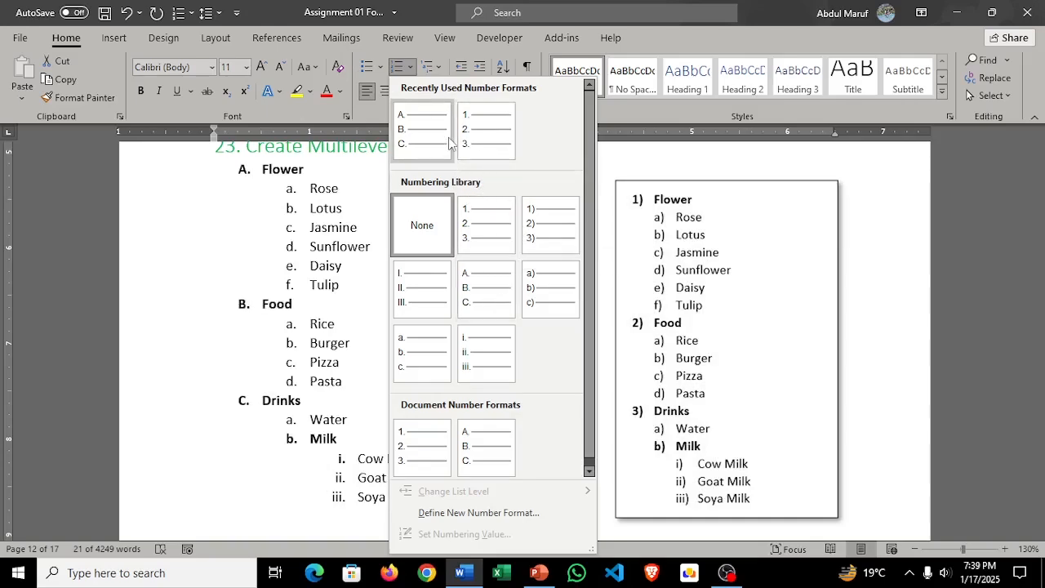
click(547, 220)
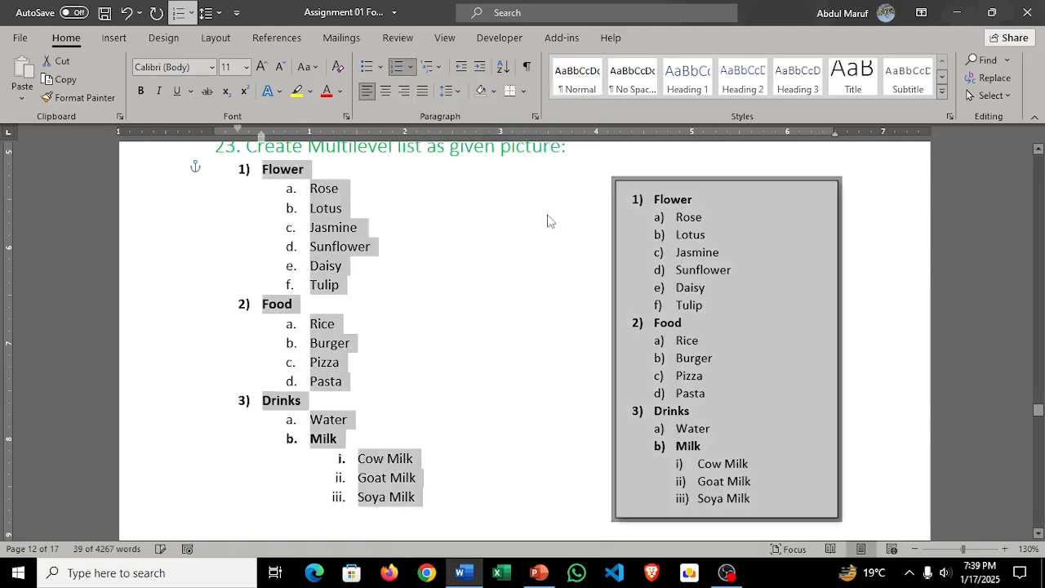
click(411, 69)
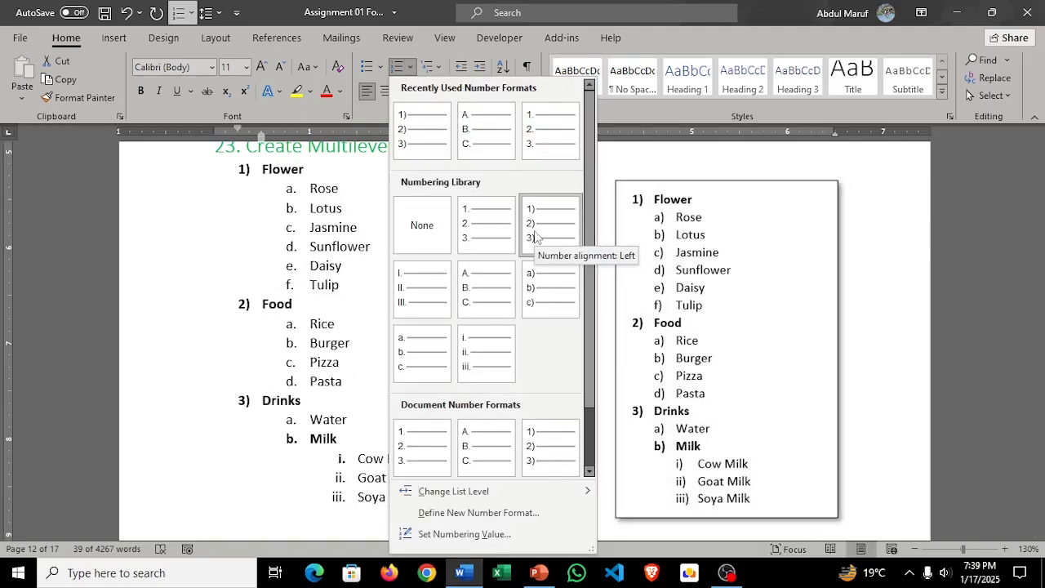
click(536, 236)
Step: Change the numbering of the flower names from Rose to Tulip to the a) b) c) format
click(310, 189)
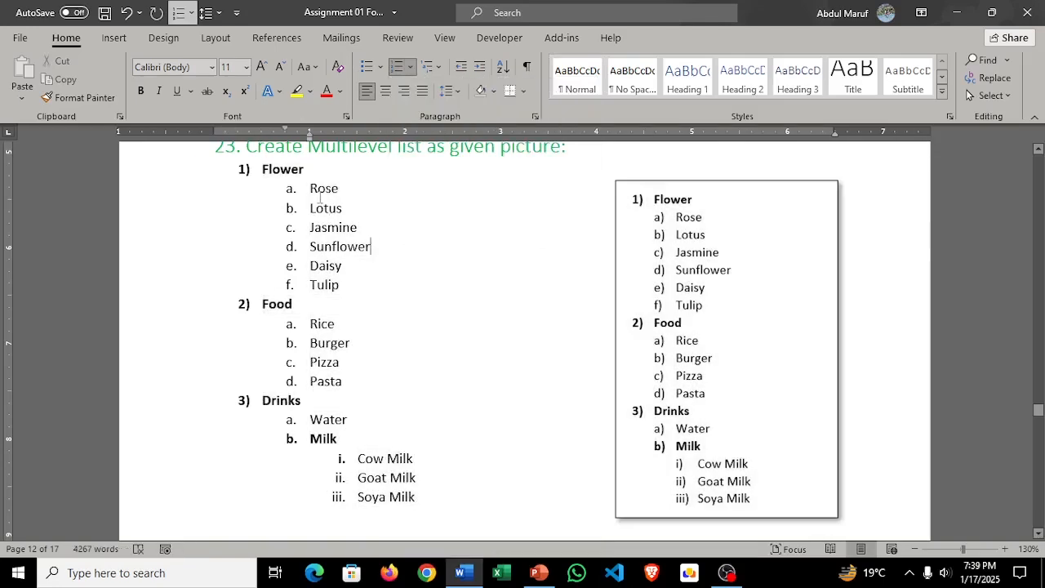
drag(309, 190, 339, 286)
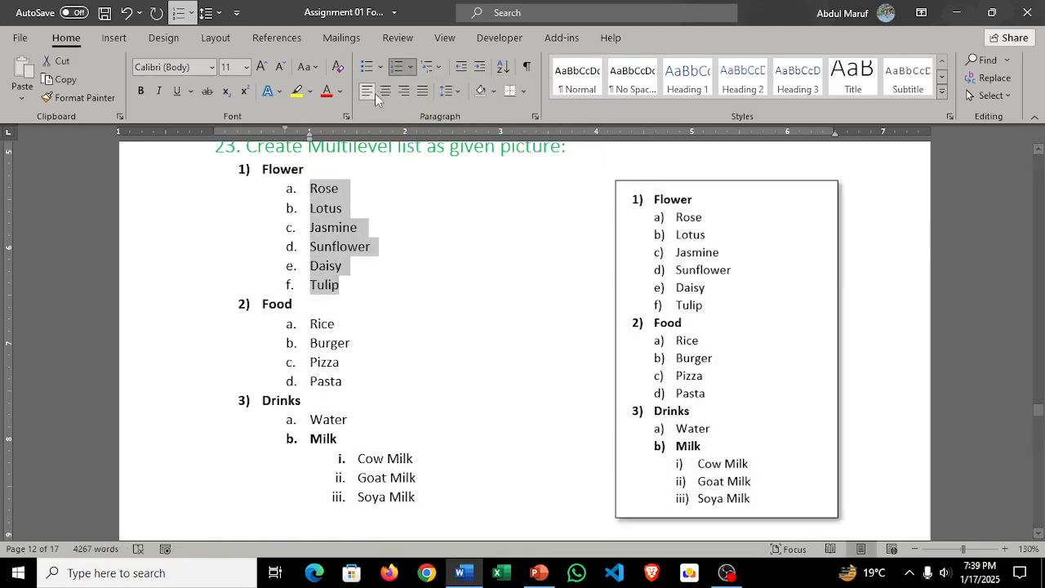
click(410, 68)
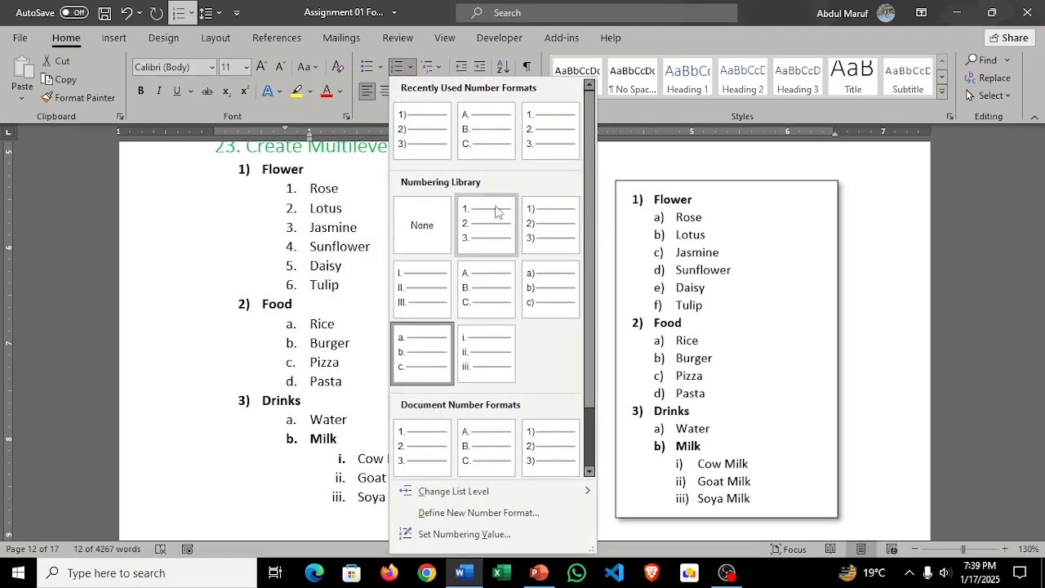
click(533, 287)
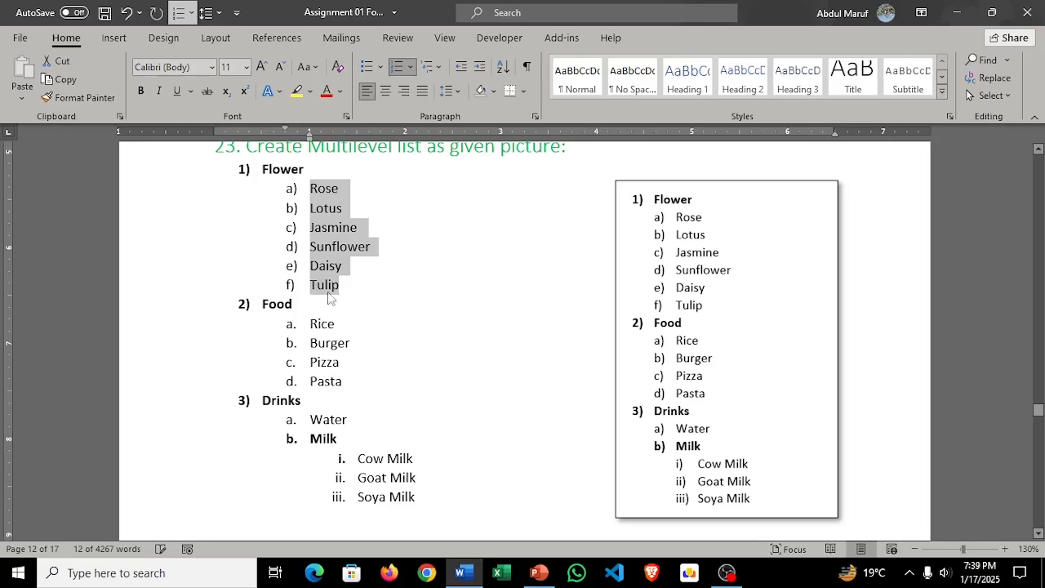
Step: Change the numbering of the food names from Rice to Pasta in task 23's list to the a) b) c) format
drag(302, 325, 353, 382)
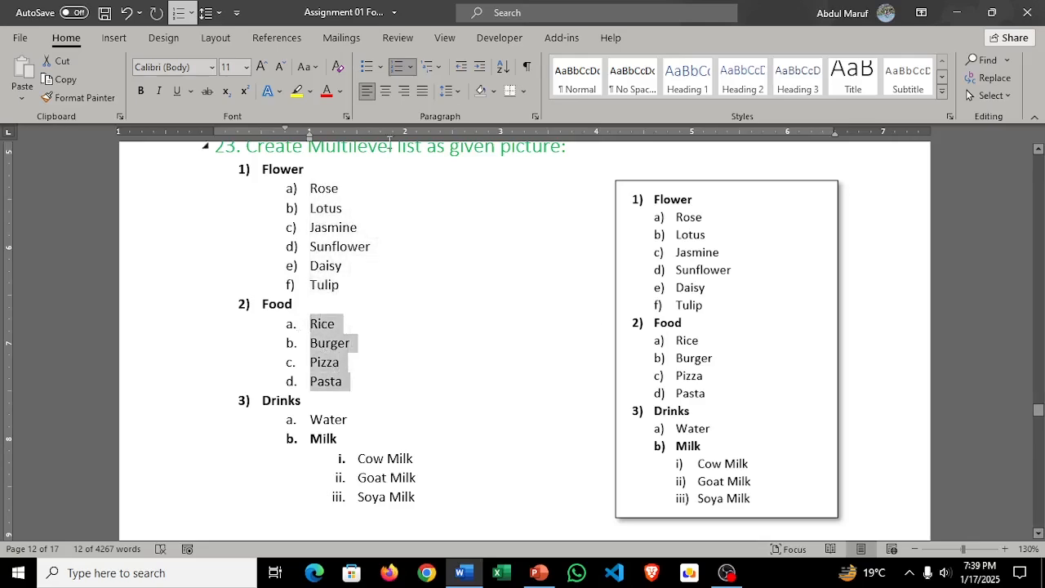
click(411, 67)
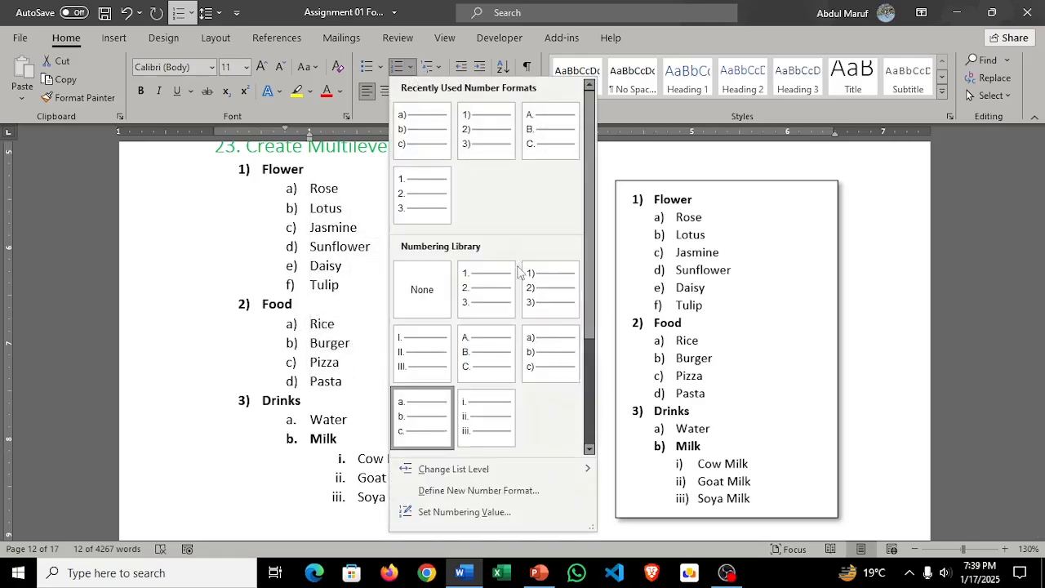
click(548, 359)
scroll(481, 317, down, 2)
drag(285, 336, 423, 420)
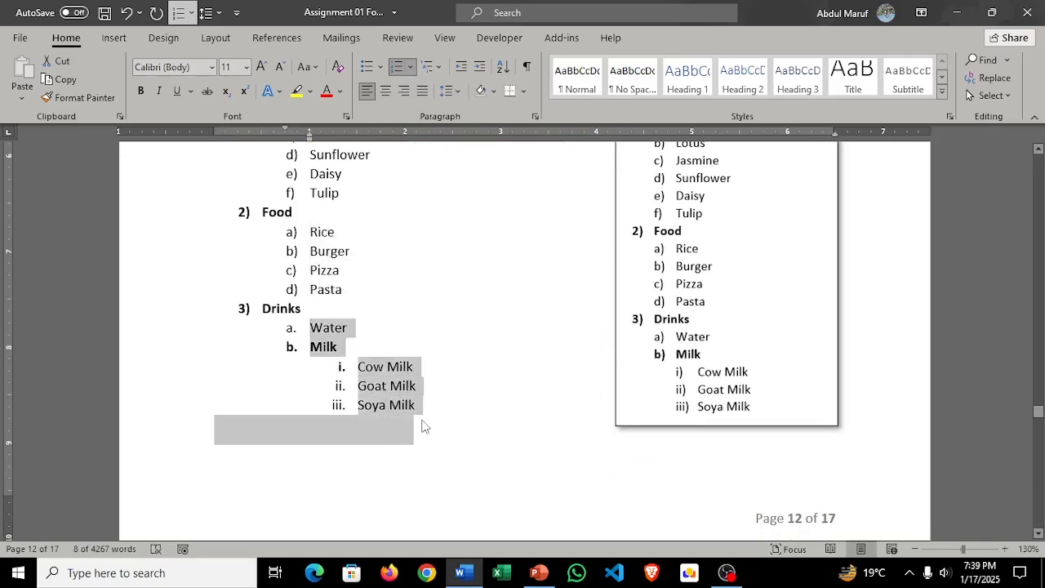
click(414, 65)
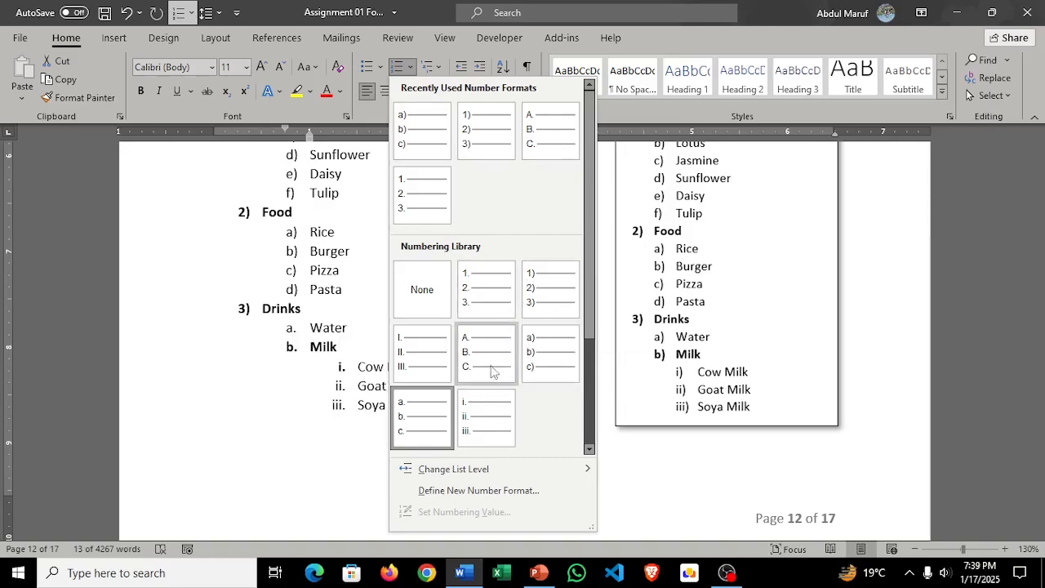
click(342, 310)
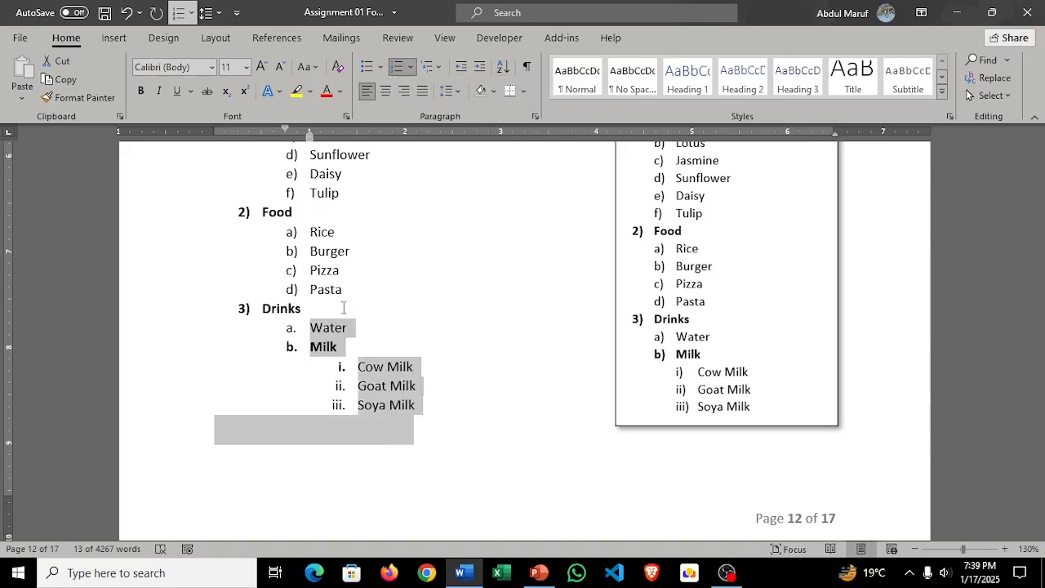
Step: Change the numbering of Water and Milk under Drinks to the a) b) c) format
click(311, 335)
drag(310, 331, 336, 350)
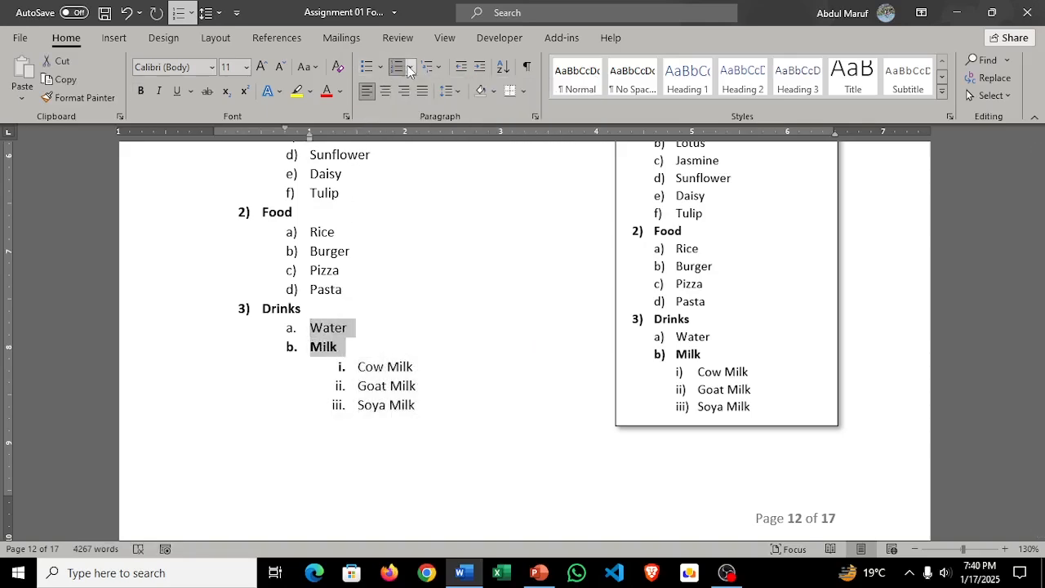
click(409, 67)
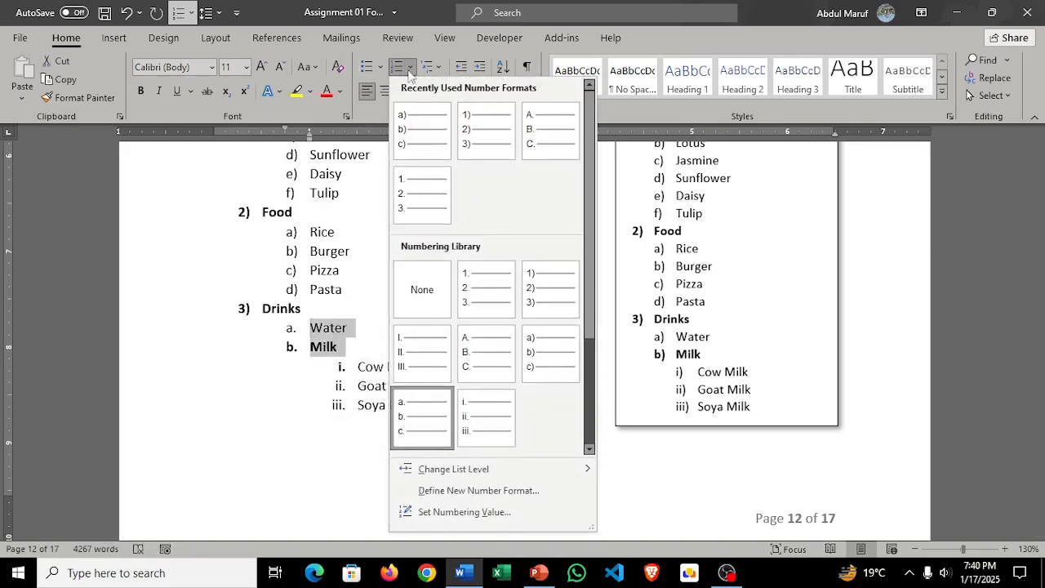
click(531, 365)
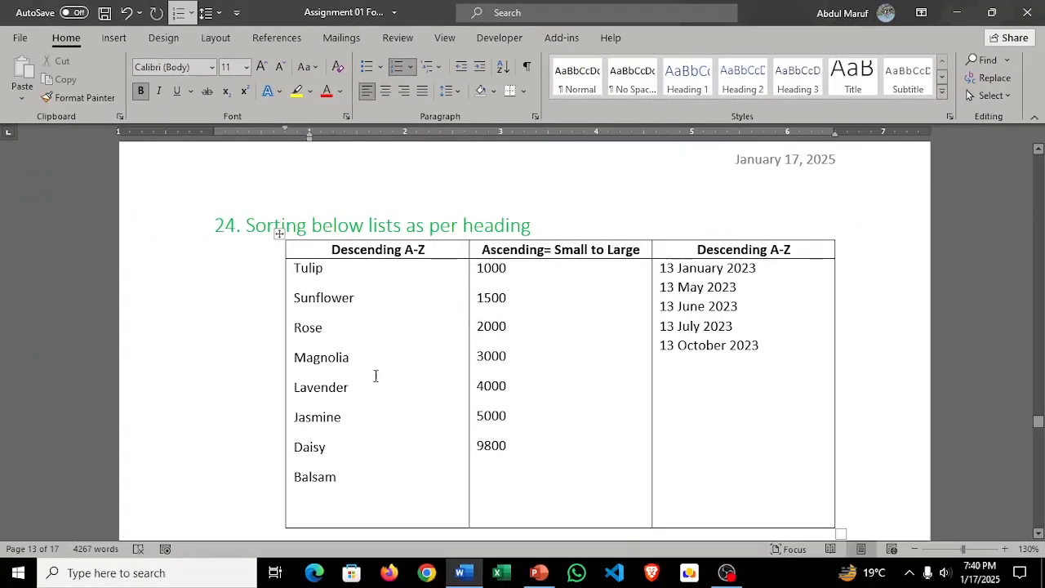
Step: Sort the flower names in the first column of task 24's table as text in descending order
drag(343, 483, 284, 275)
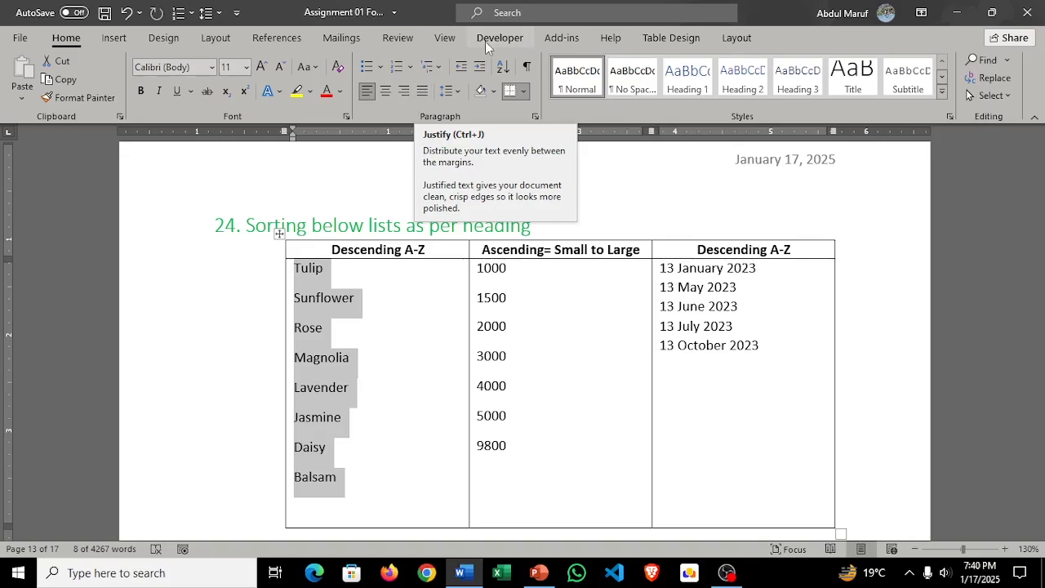
click(503, 67)
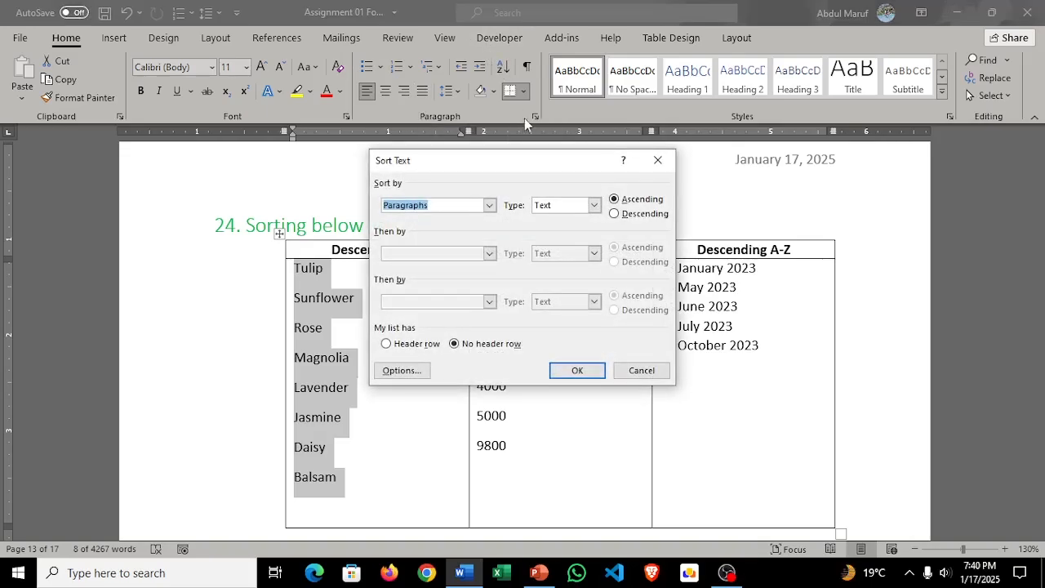
drag(506, 167, 615, 150)
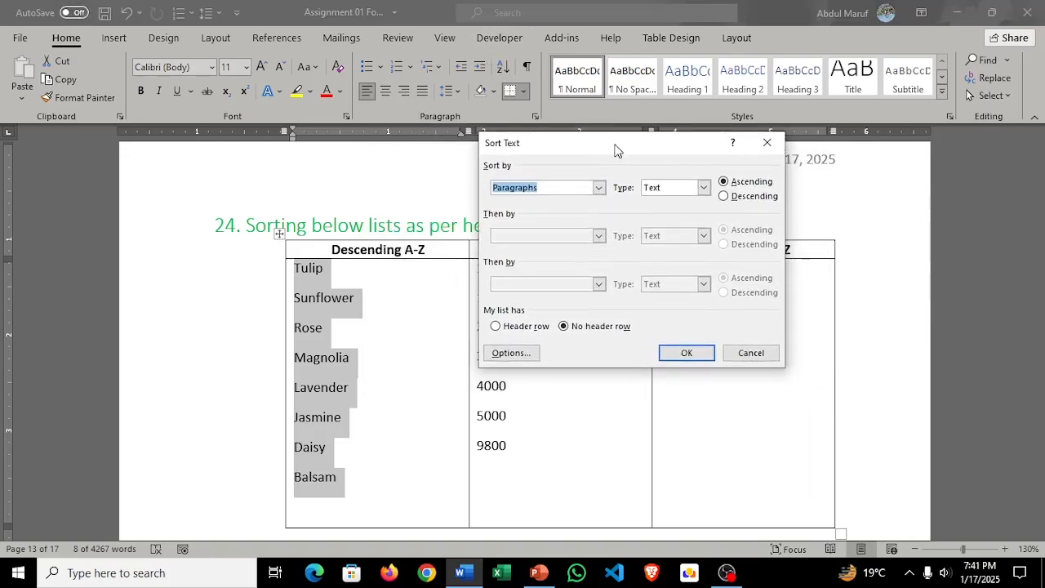
click(723, 196)
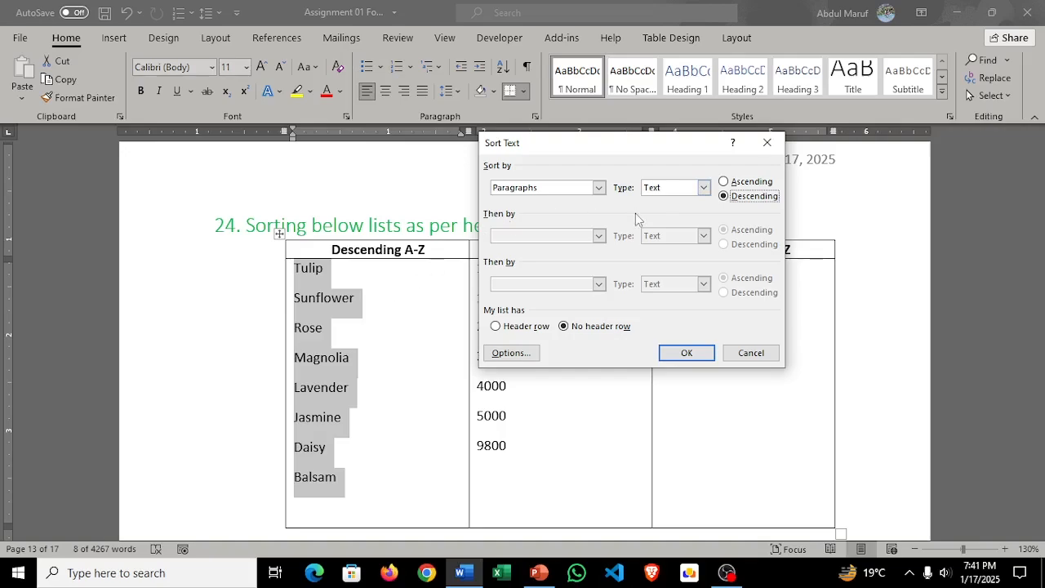
click(693, 352)
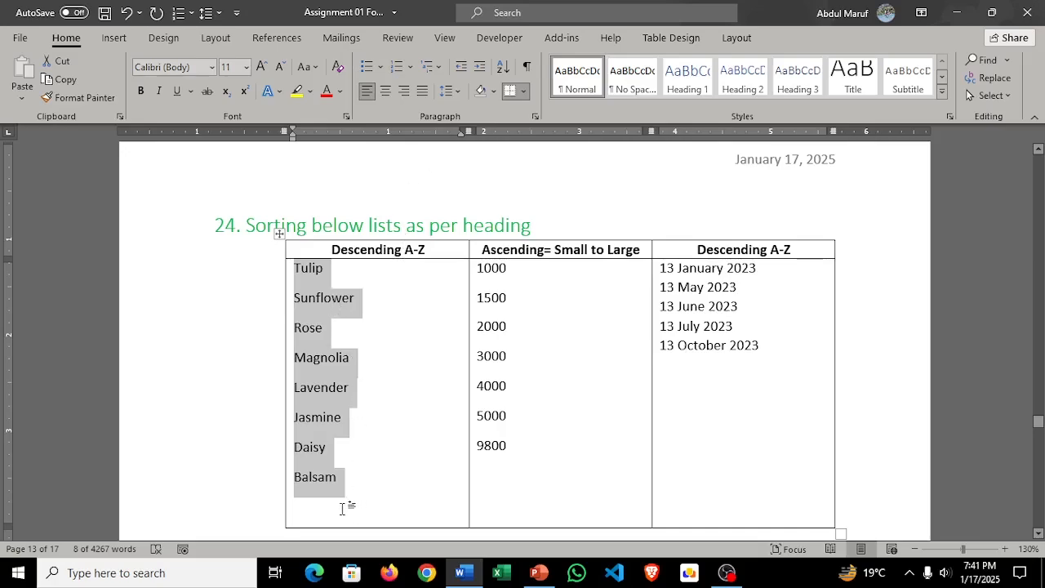
Step: Sort the numbers in the second column of task 24's table in ascending order
click(537, 432)
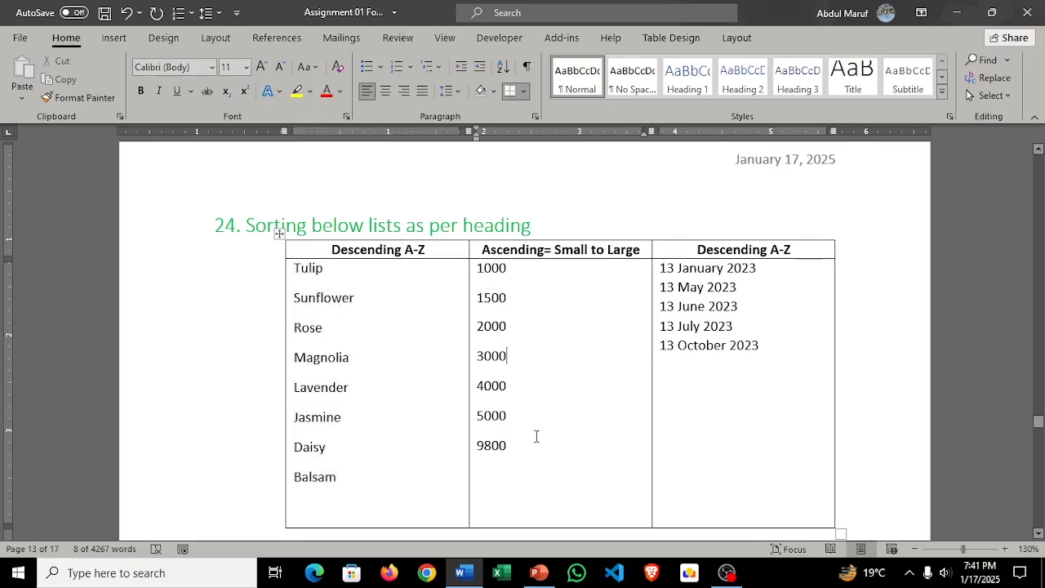
drag(501, 459, 454, 375)
click(514, 469)
drag(514, 468, 494, 269)
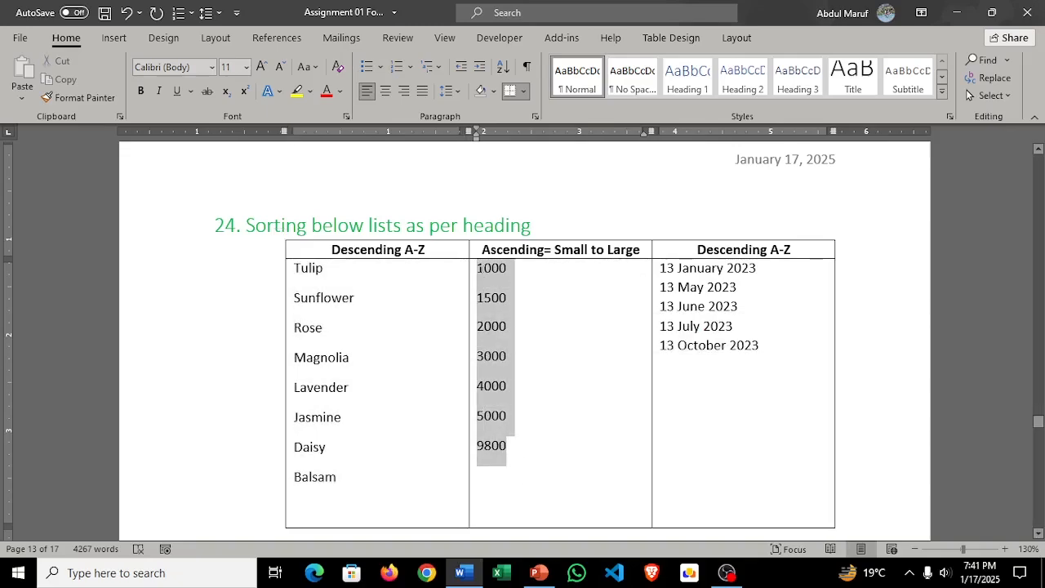
click(503, 66)
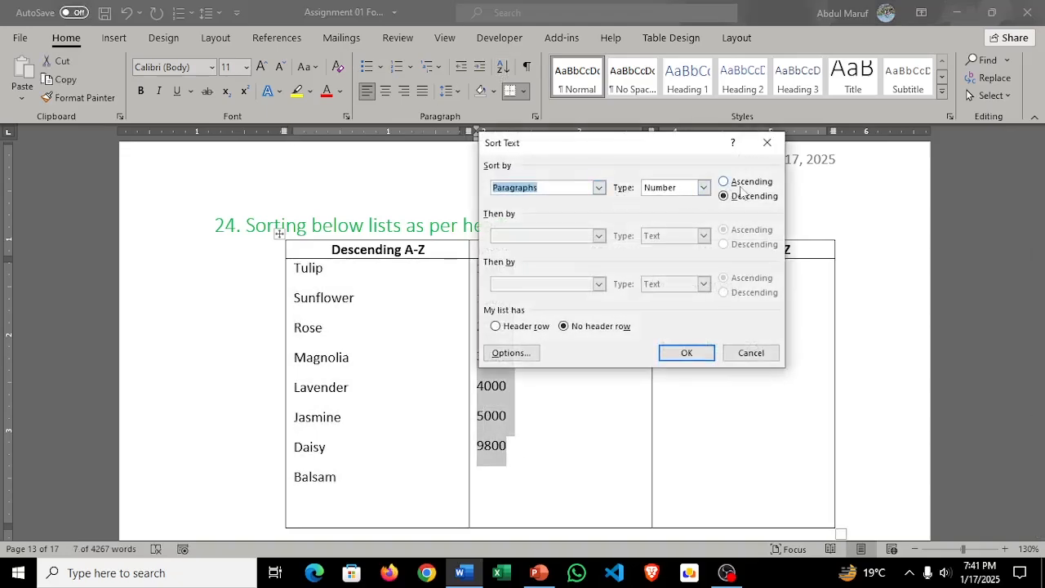
drag(636, 143, 789, 141)
click(873, 176)
click(841, 346)
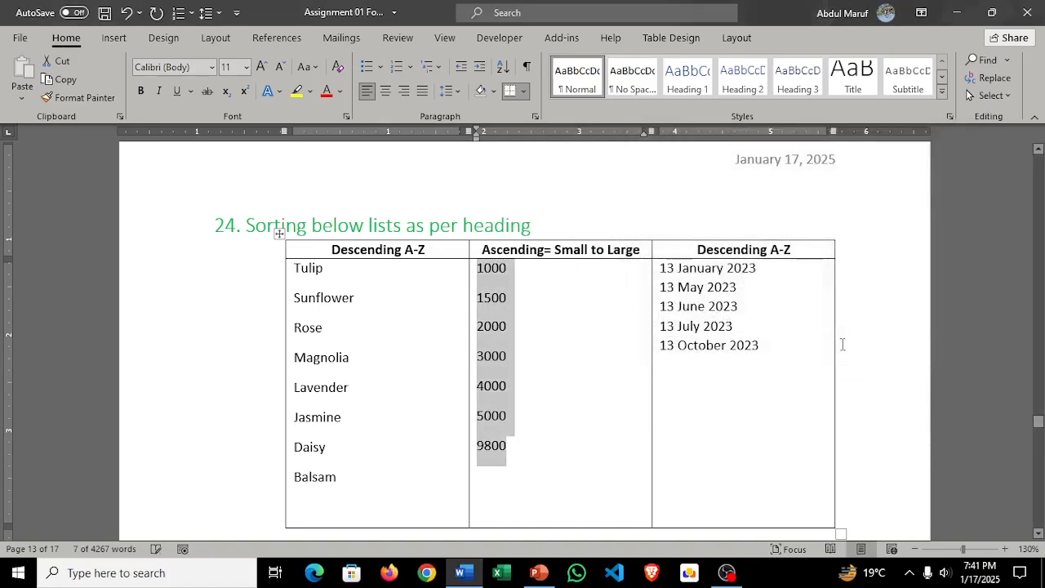
Step: Sort the numbers in task 24's second column in descending order
click(504, 67)
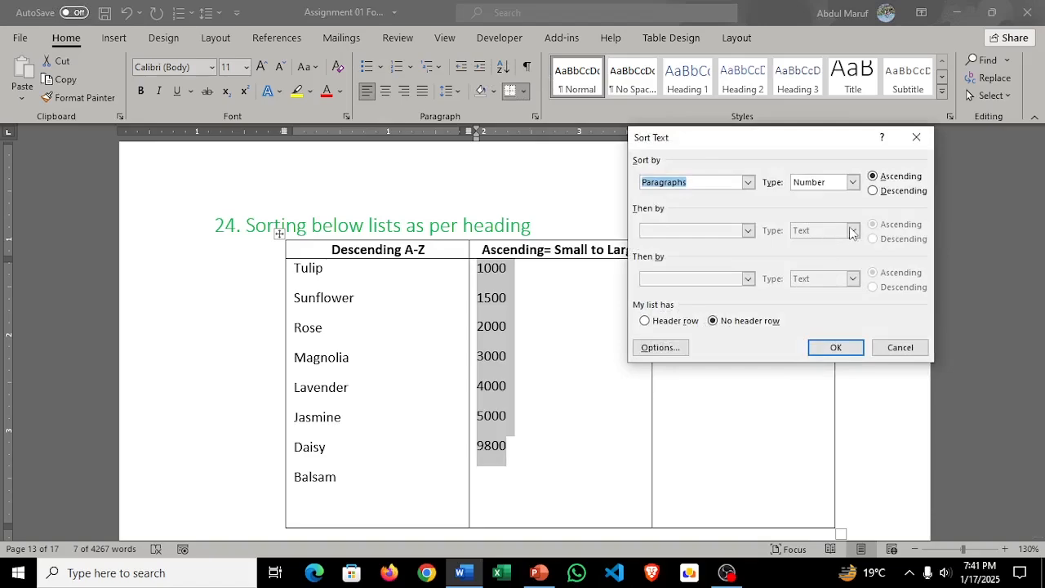
click(873, 191)
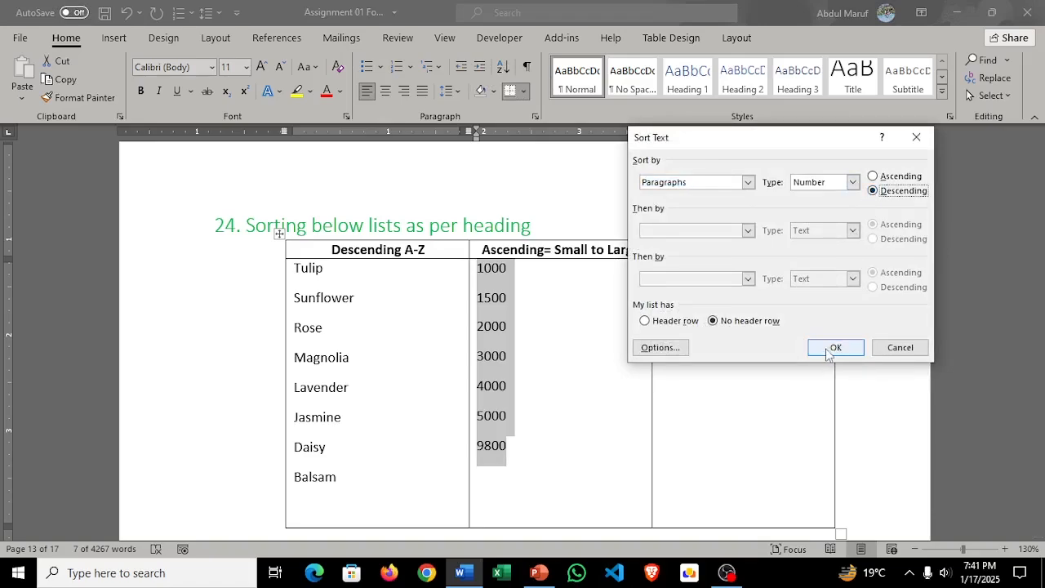
click(832, 349)
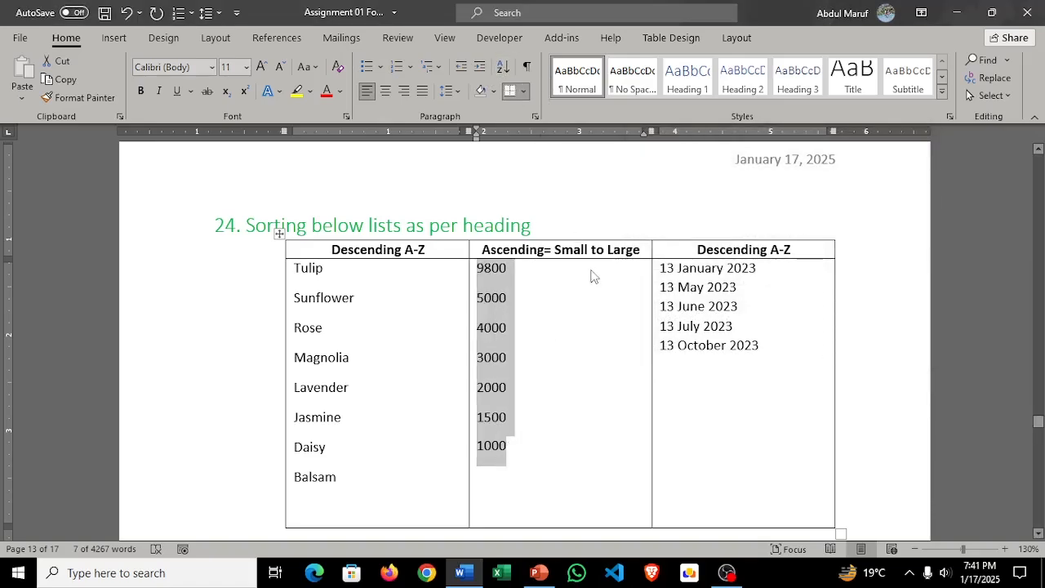
Step: Re-sort the numbers in task 24's second column from smallest to largest
click(503, 69)
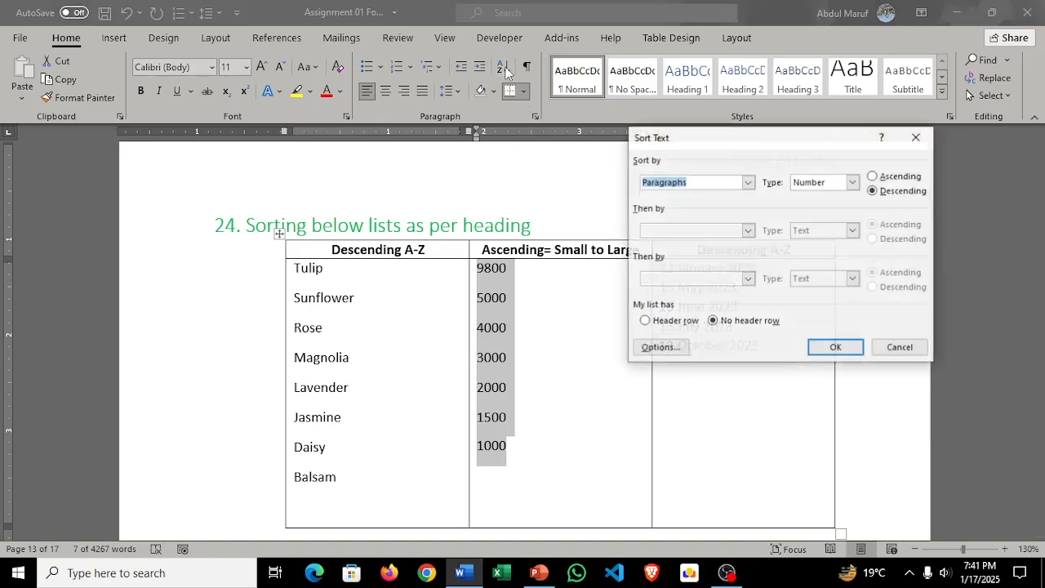
click(873, 180)
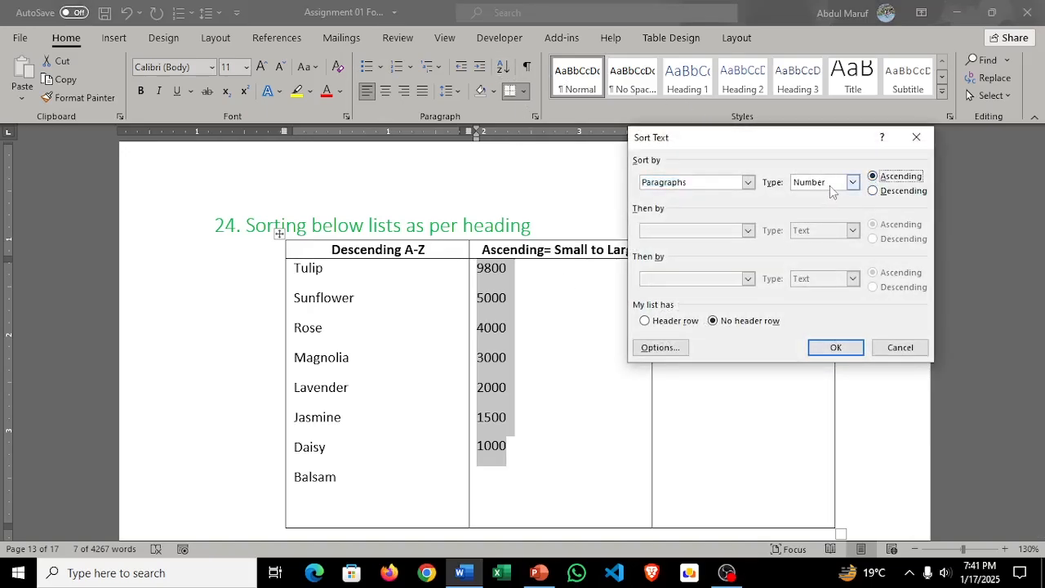
click(835, 348)
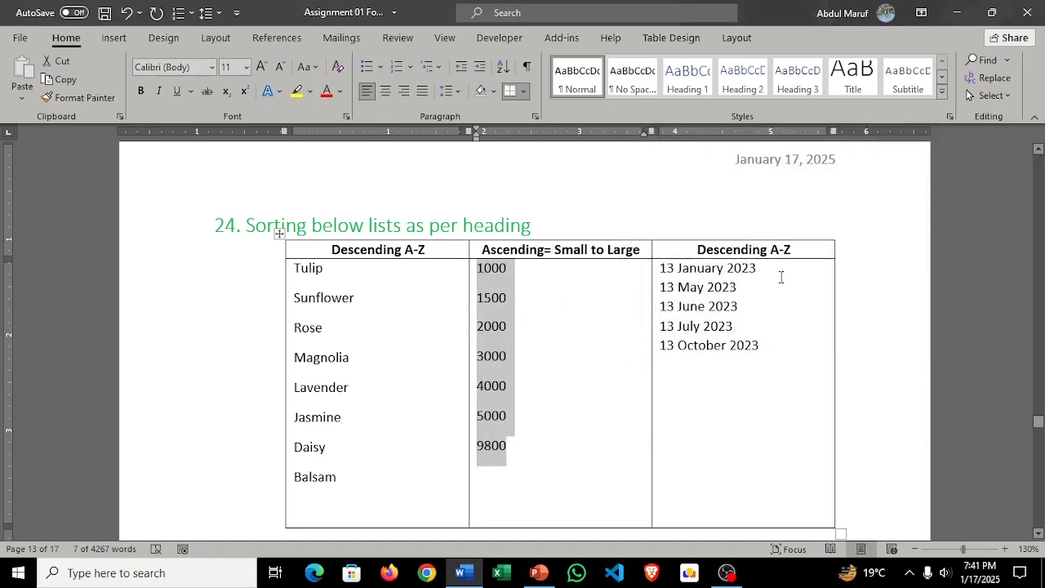
Step: Try to sort the whole date cell in task 24's third column by date in descending order
click(659, 268)
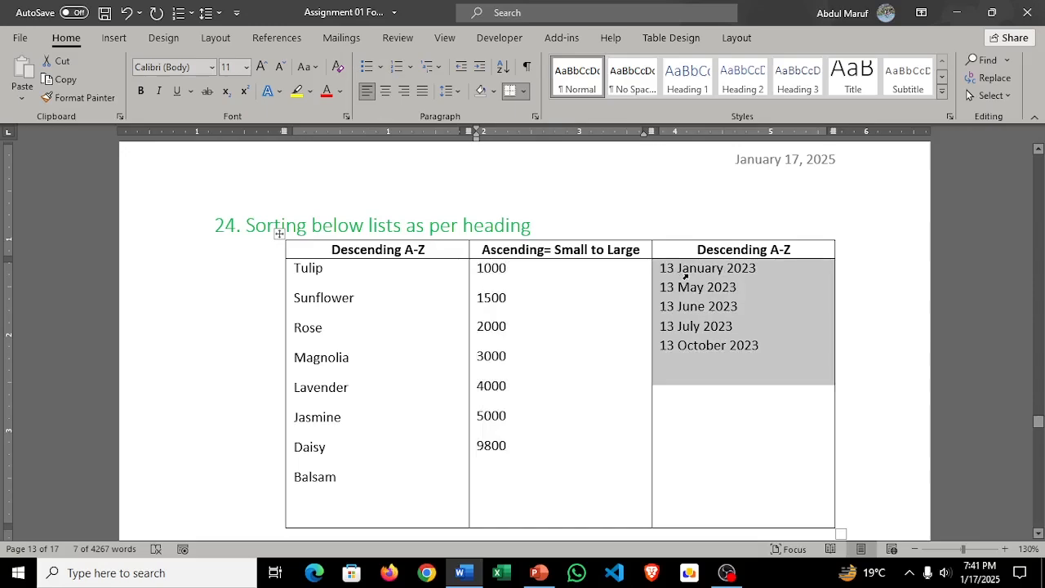
click(504, 68)
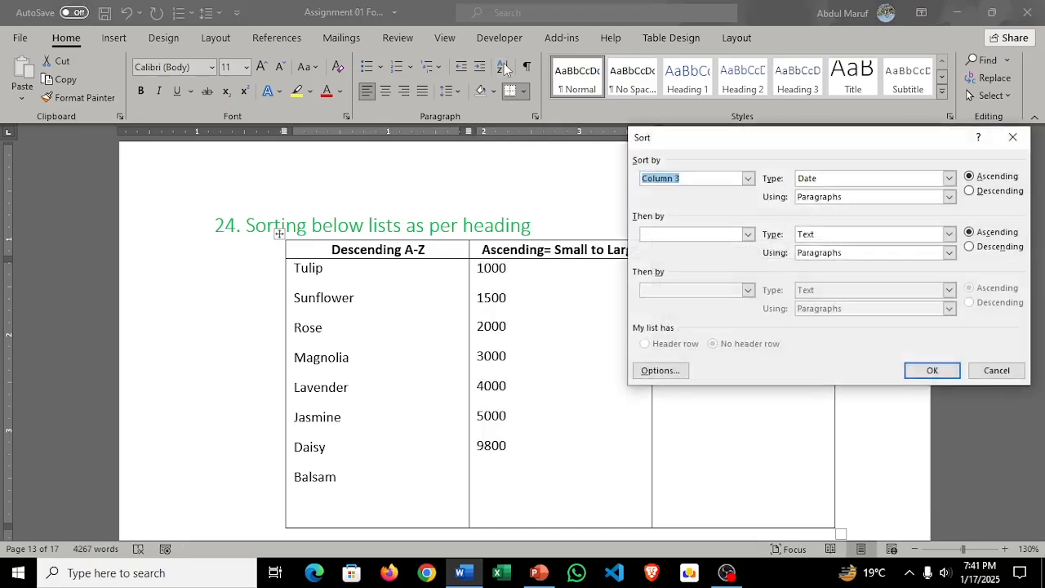
drag(817, 136, 400, 100)
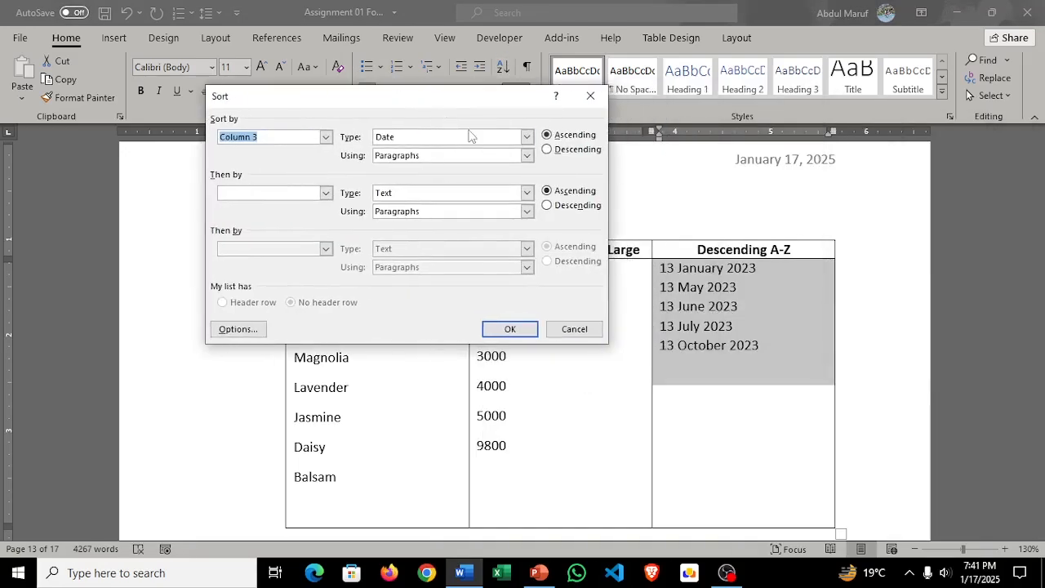
click(550, 149)
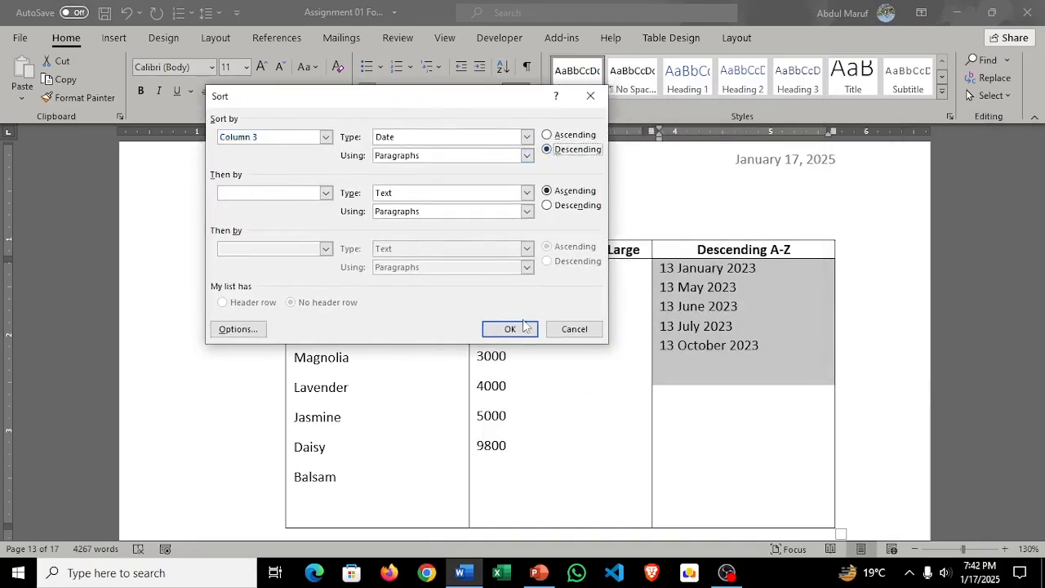
click(511, 328)
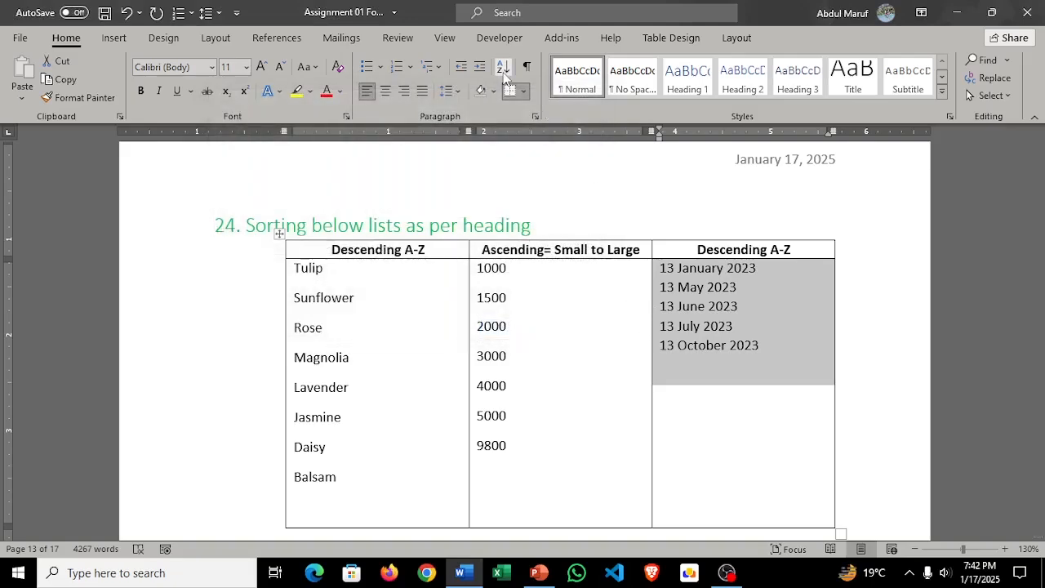
Step: Try to sort the selected date cell by Column 3 in ascending date order
click(504, 69)
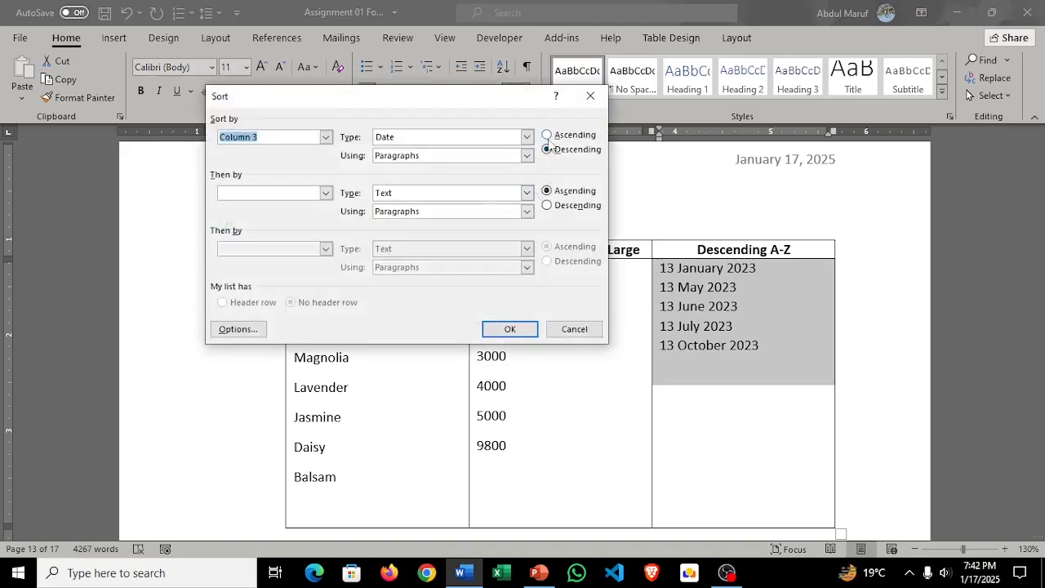
click(547, 135)
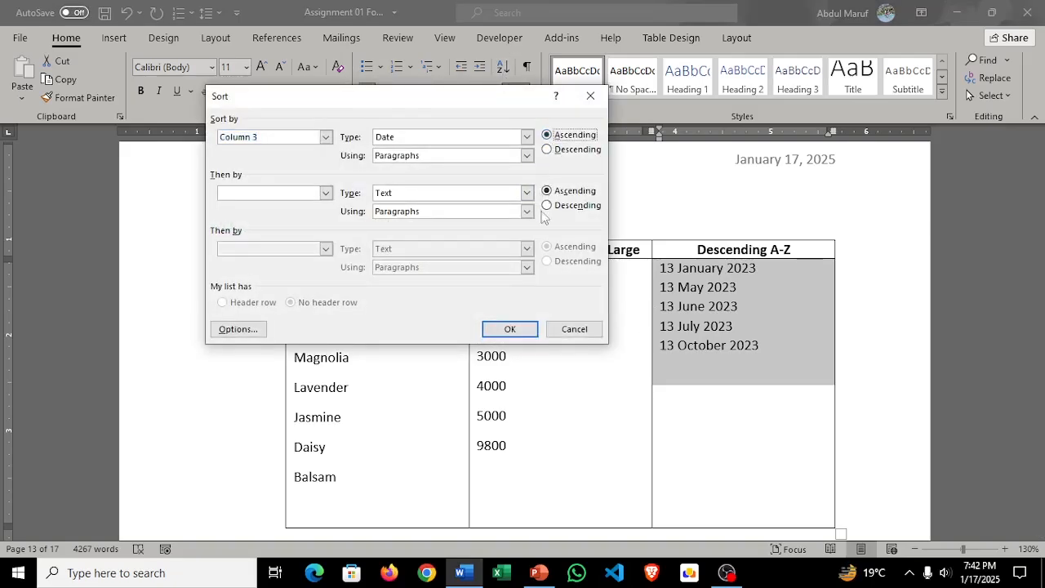
click(510, 328)
click(505, 73)
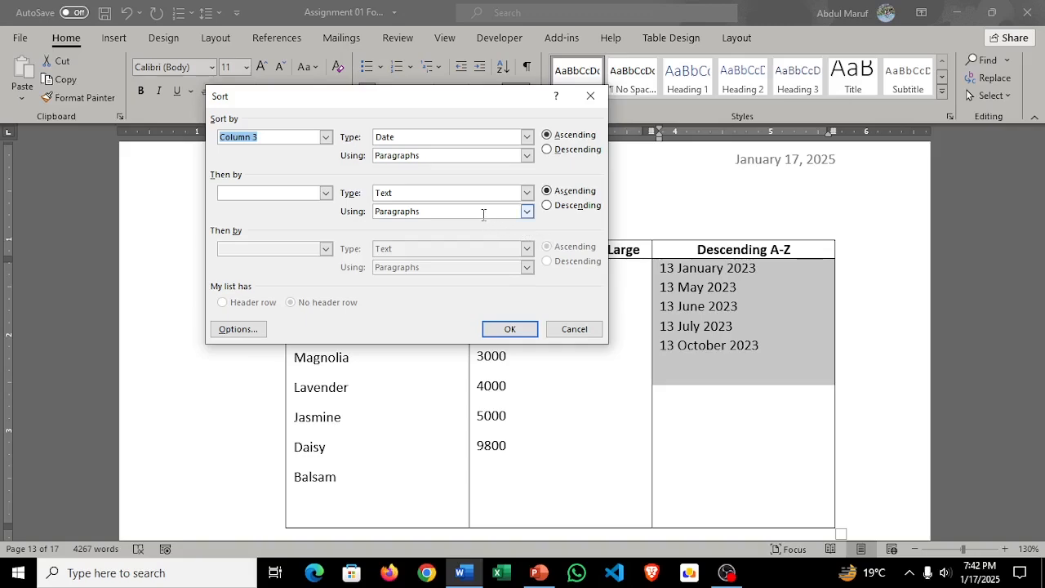
click(514, 329)
Step: Sort the five date paragraphs in task 24's third column by date in descending order
click(714, 345)
drag(711, 343, 658, 267)
click(503, 67)
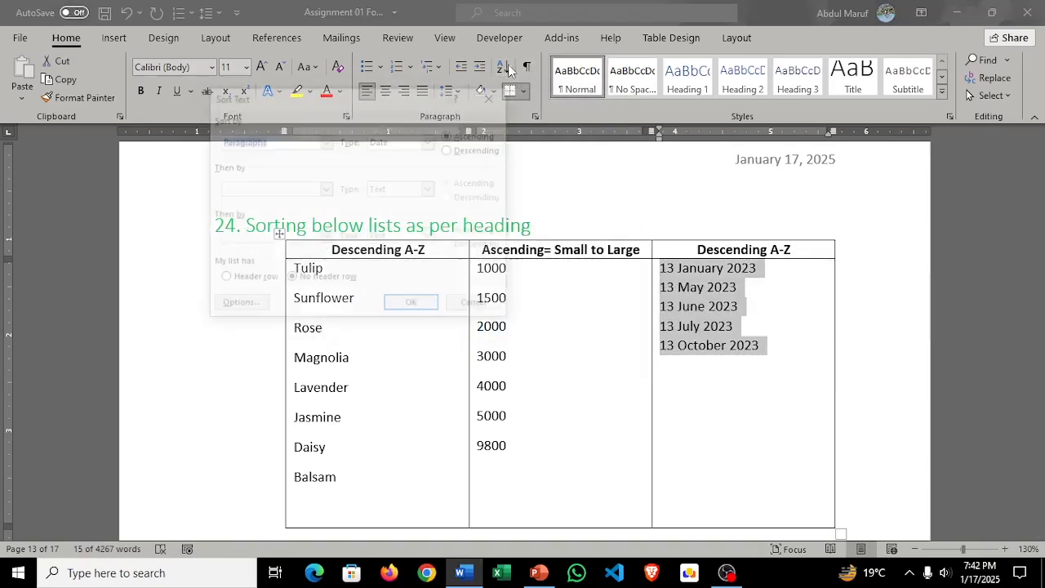
click(451, 150)
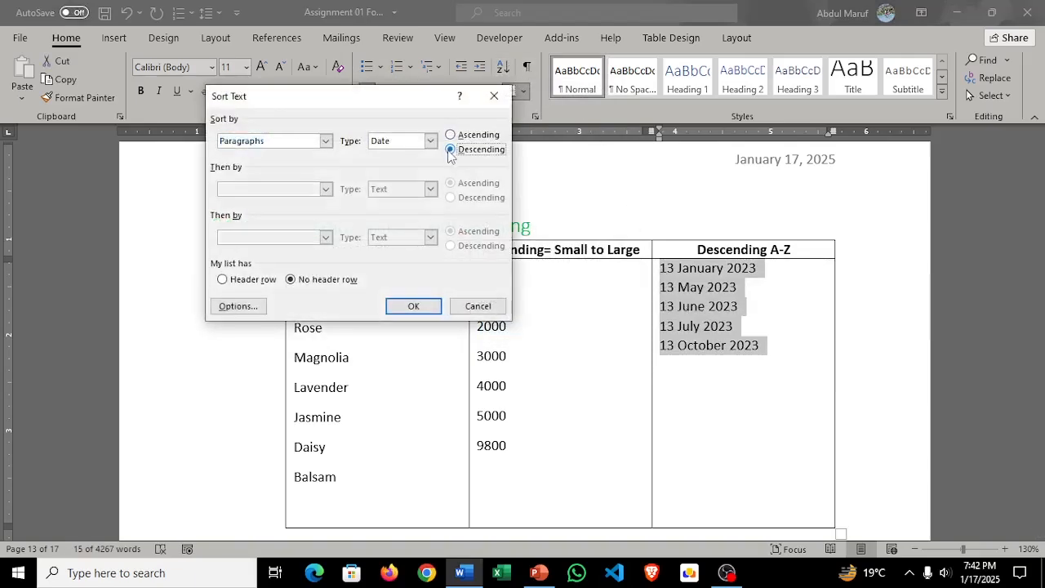
click(420, 307)
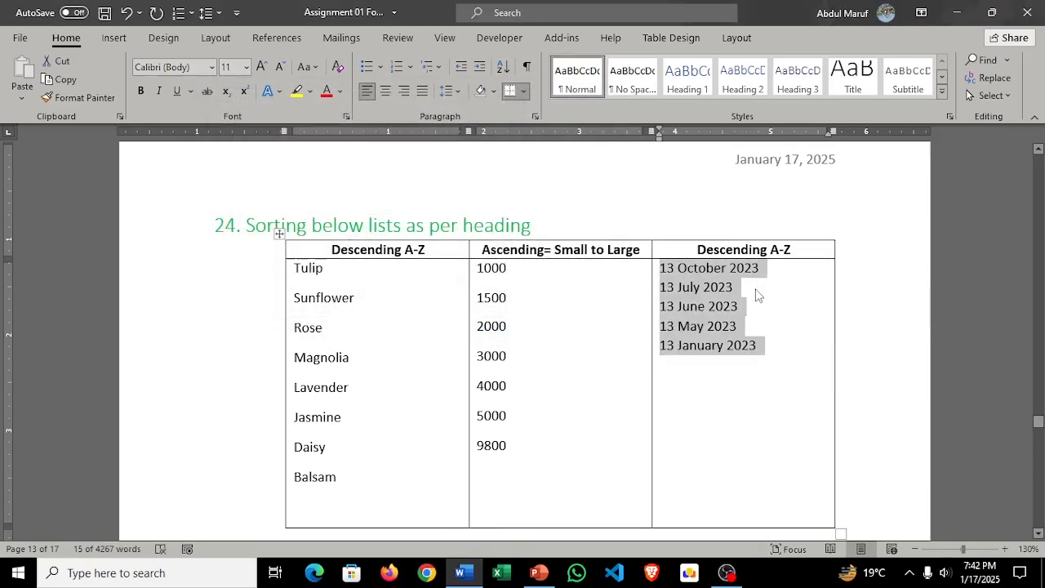
scroll(756, 295, down, 6)
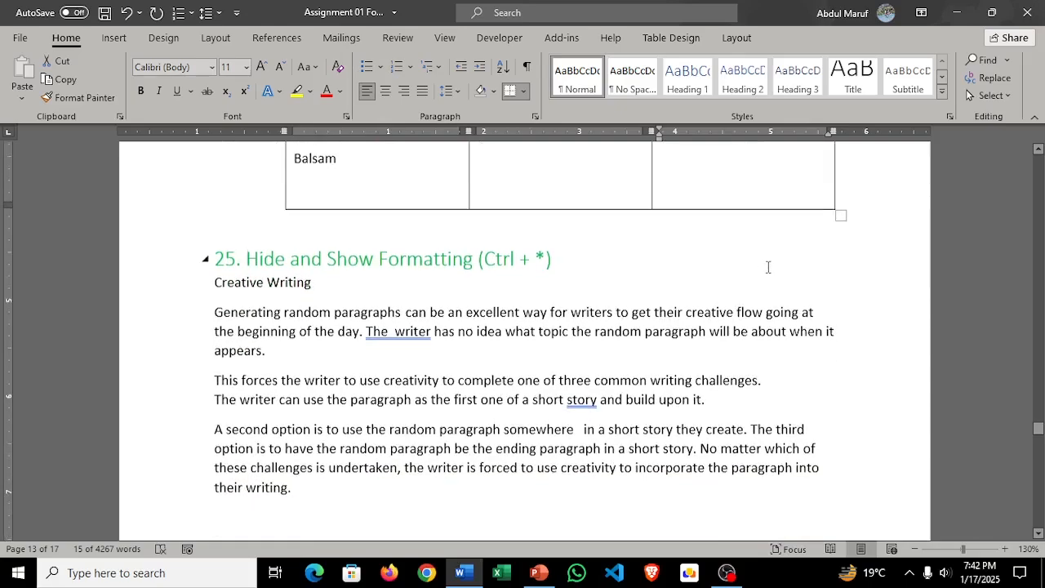
Step: Select the Creative Writing text in task 25 and show the paragraph marks and hidden formatting symbols
scroll(768, 267, down, 3)
scroll(775, 263, up, 2)
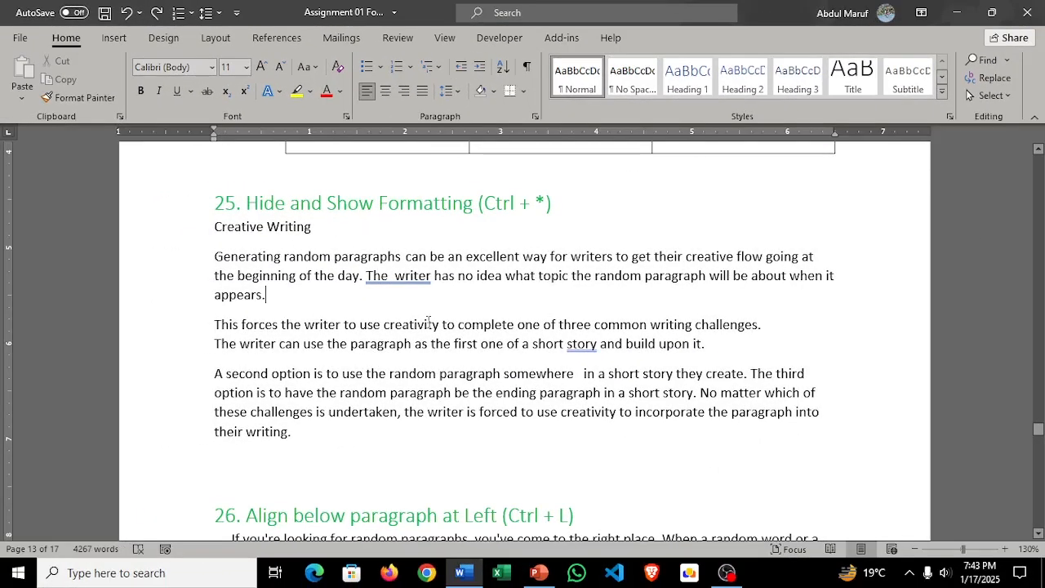
drag(308, 445, 199, 247)
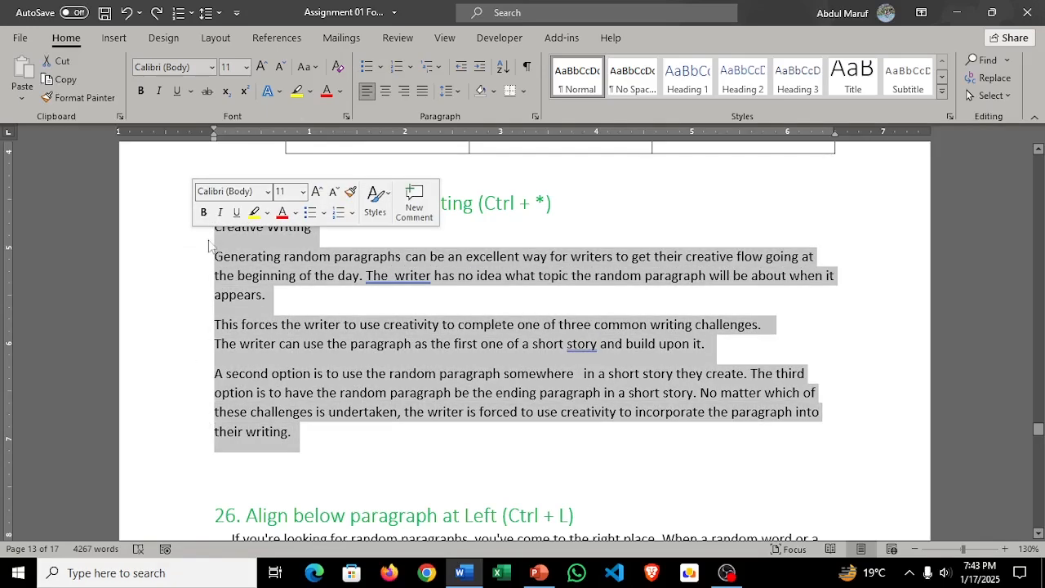
click(528, 69)
Step: Examine the paragraph marks, space dots, tab arrows, line breaks and page breaks across tasks 20 to 27
scroll(630, 330, up, 5)
scroll(699, 365, up, 8)
scroll(700, 359, down, 8)
scroll(700, 353, down, 1)
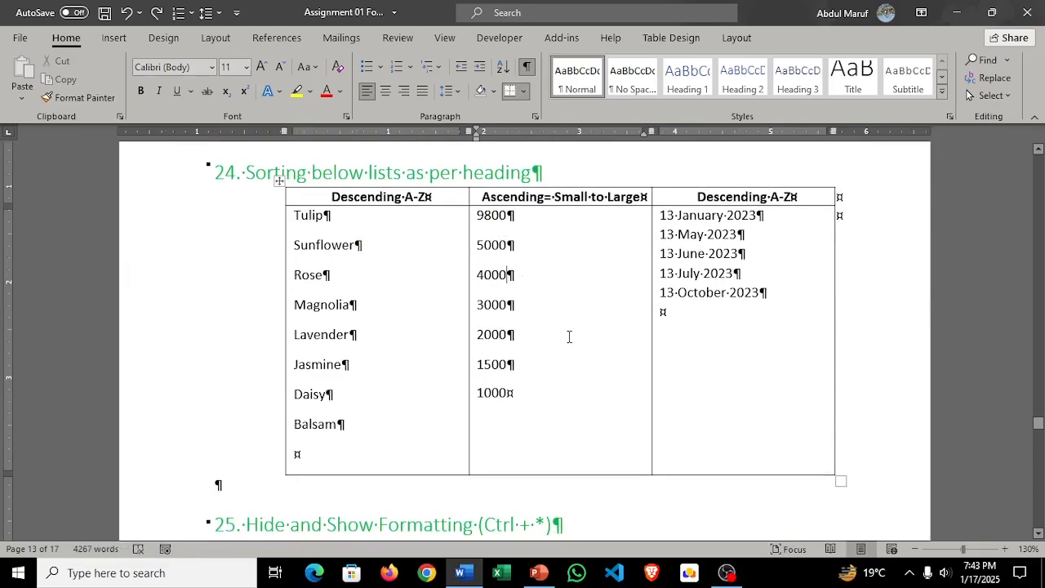
scroll(566, 335, up, 12)
scroll(575, 331, up, 15)
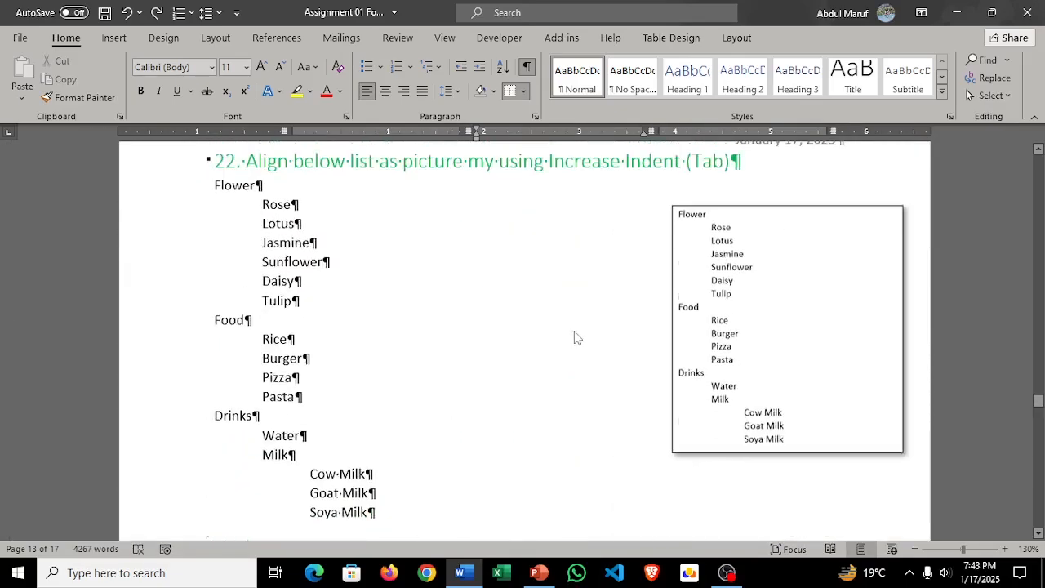
scroll(575, 330, down, 3)
scroll(575, 331, up, 15)
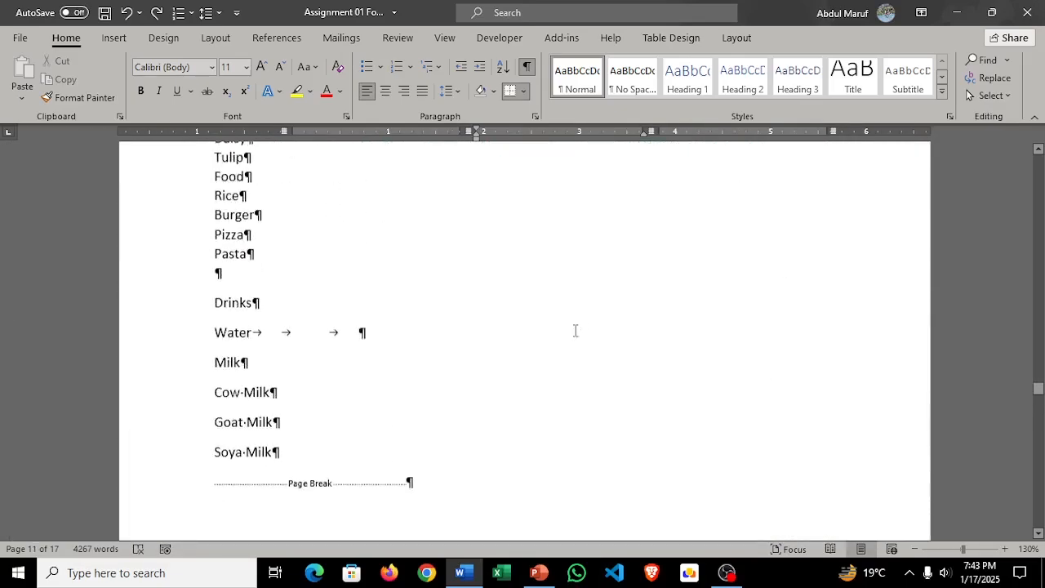
scroll(583, 361, up, 5)
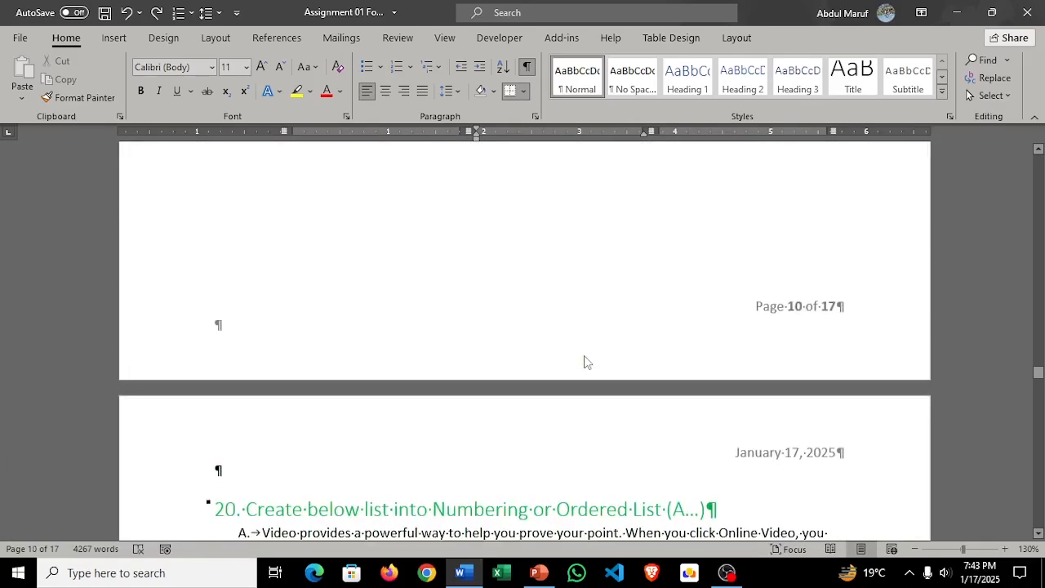
scroll(583, 357, down, 7)
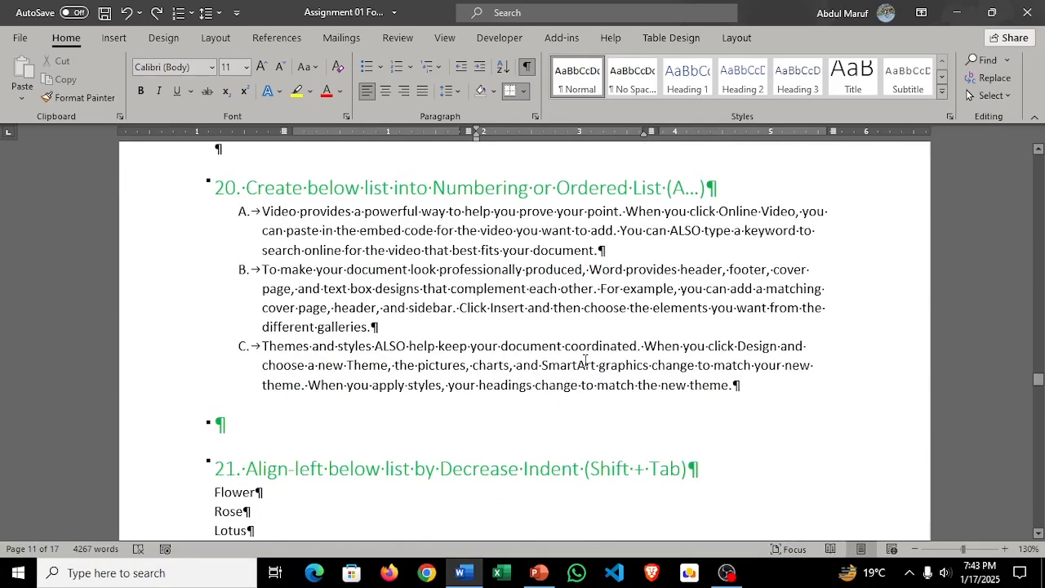
scroll(585, 362, down, 3)
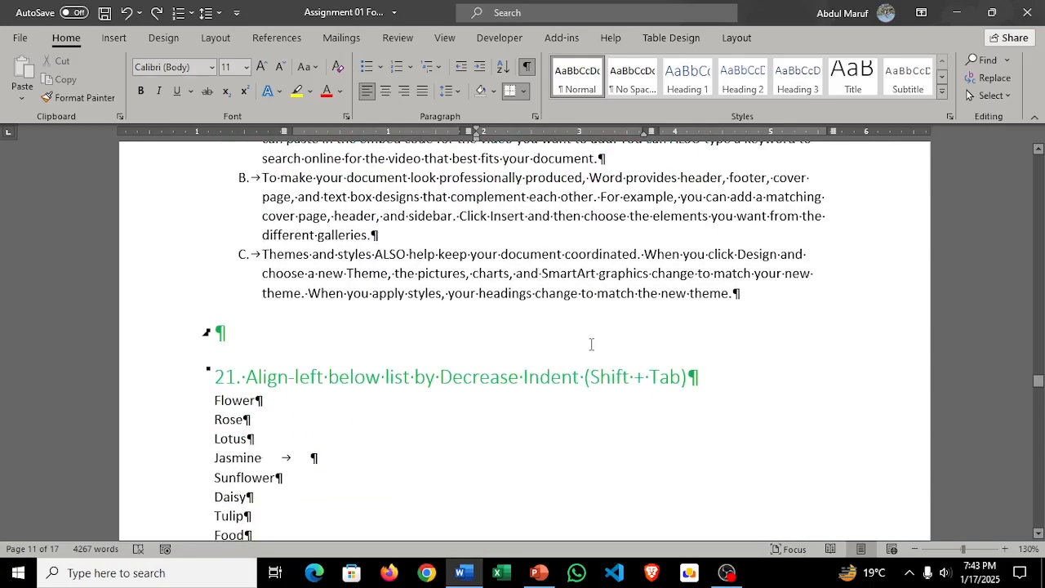
scroll(591, 344, down, 12)
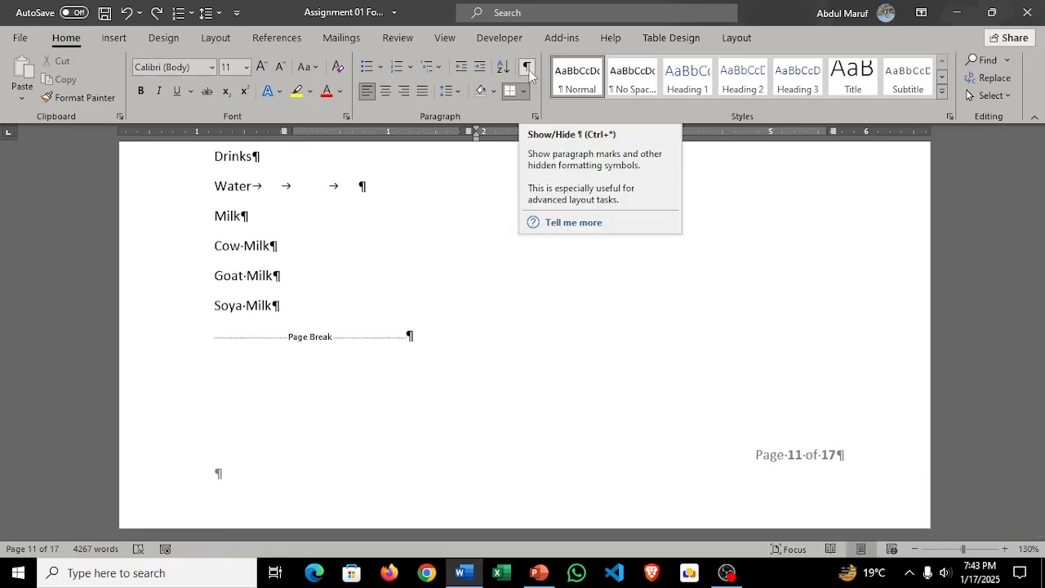
scroll(584, 372, down, 13)
scroll(585, 370, down, 13)
scroll(584, 369, down, 9)
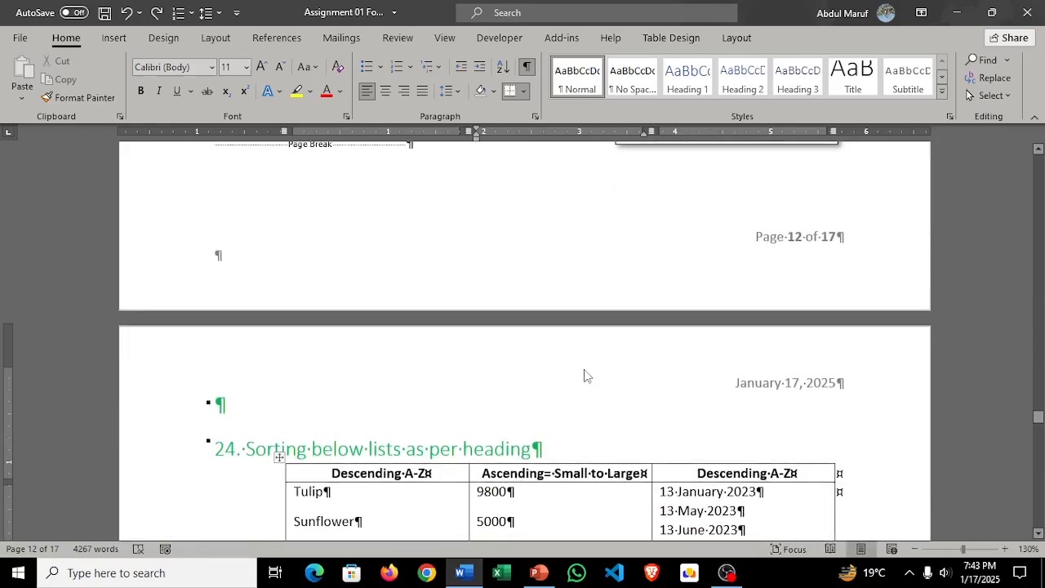
scroll(585, 373, down, 1)
scroll(585, 370, up, 2)
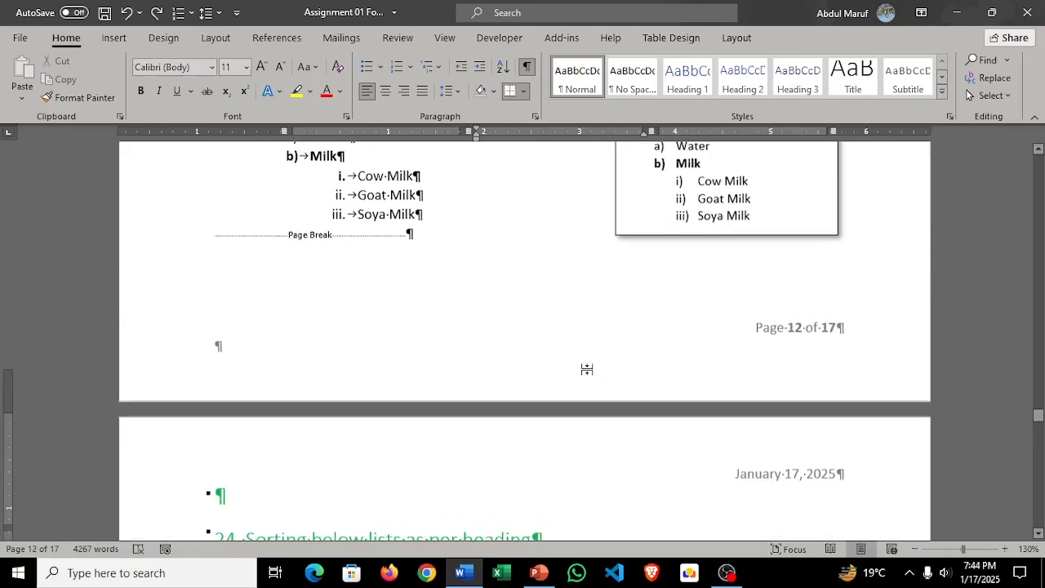
scroll(586, 371, down, 10)
scroll(589, 370, down, 20)
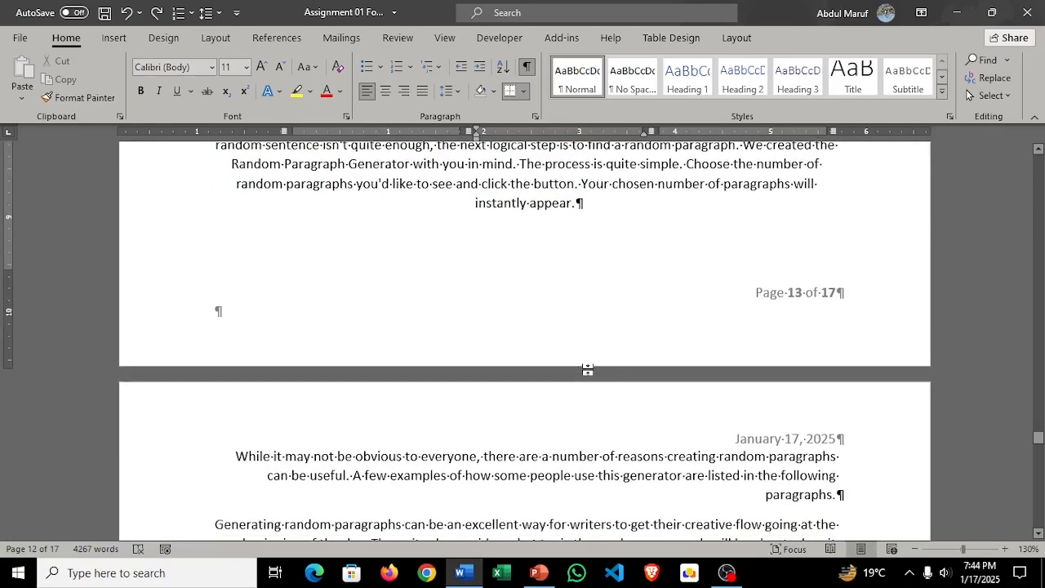
scroll(594, 376, up, 8)
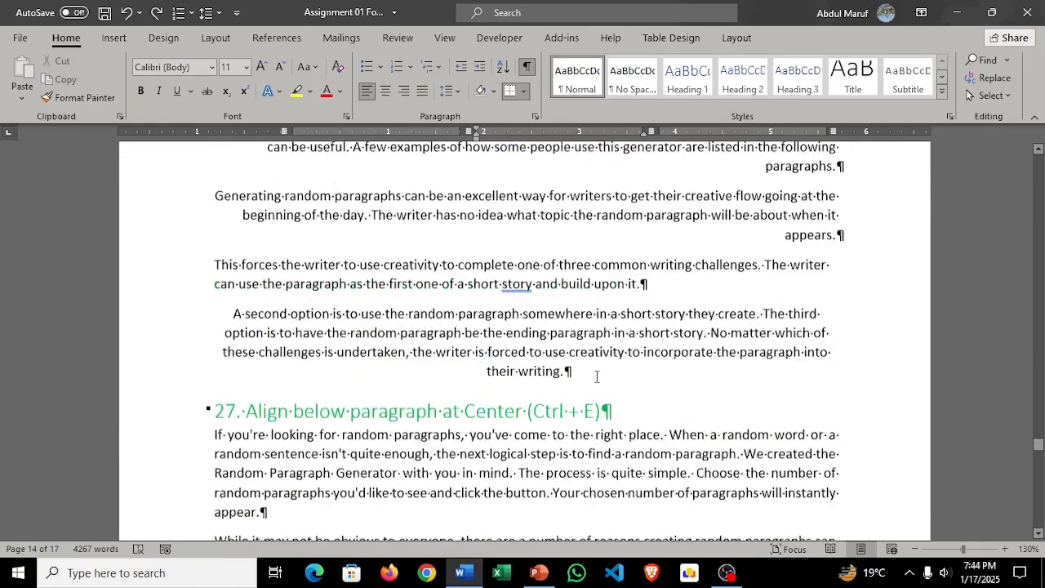
scroll(596, 376, down, 3)
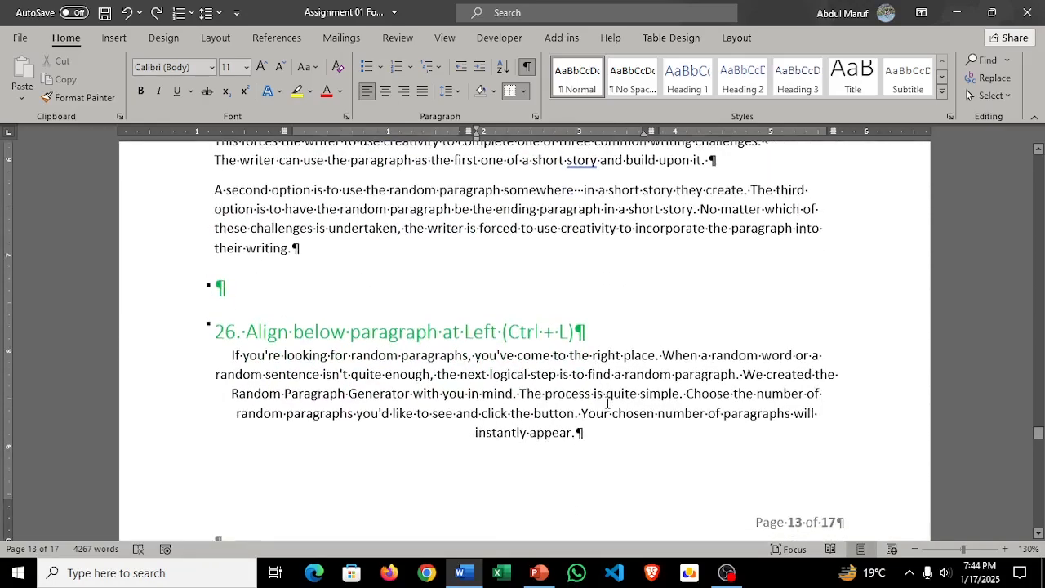
scroll(608, 401, up, 12)
scroll(610, 400, down, 5)
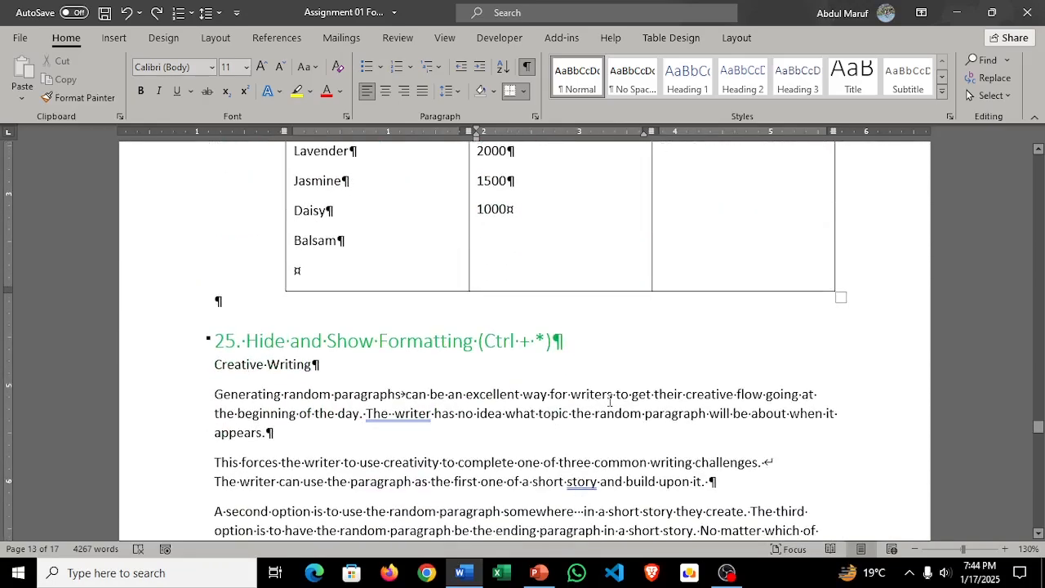
scroll(610, 400, down, 3)
Step: Hide the formatting marks and insert a run of spaces in the empty paragraph above the task 26 heading
click(259, 487)
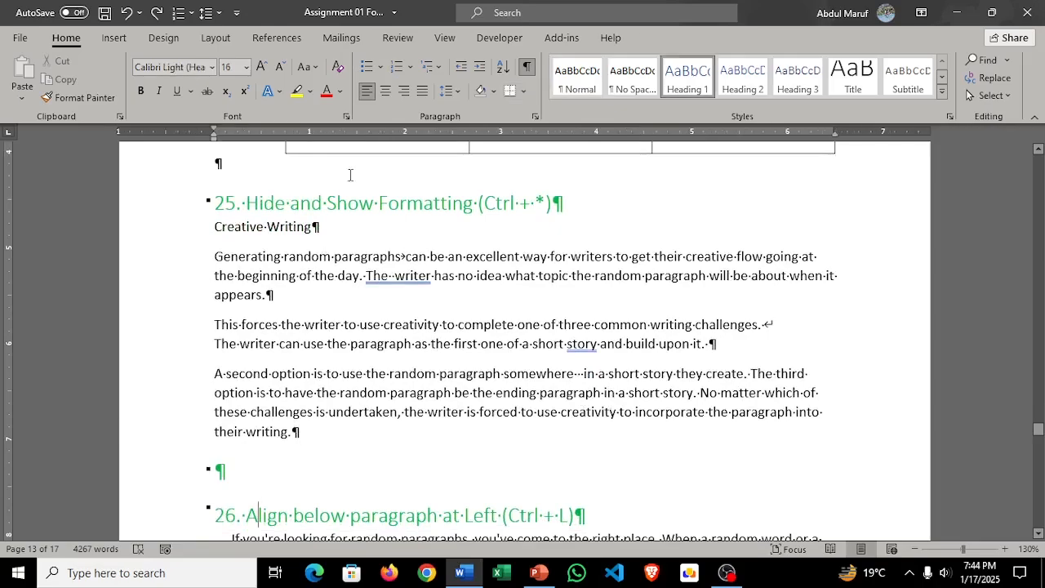
click(526, 66)
click(290, 325)
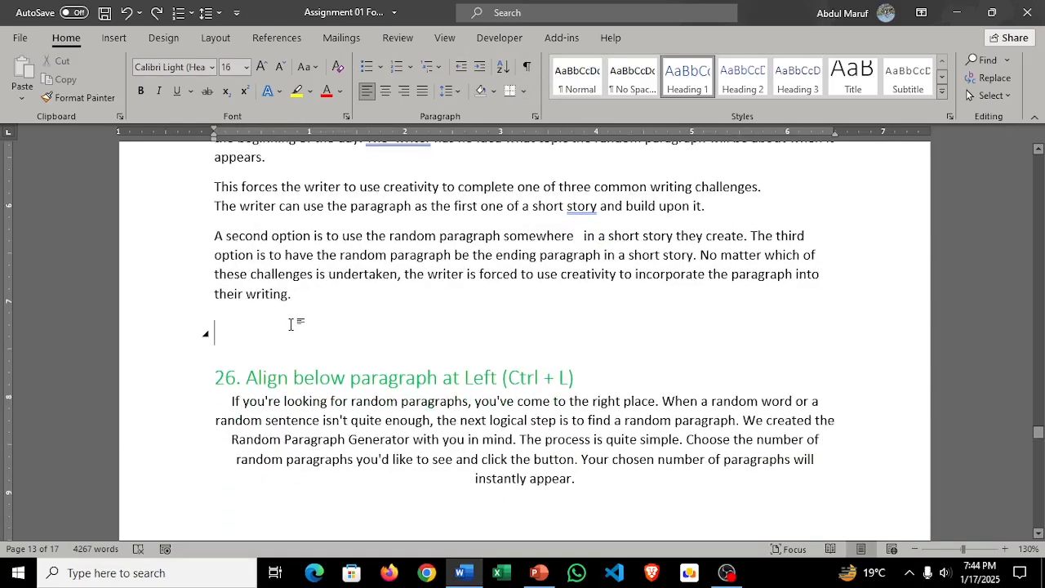
Step: Show the formatting marks and insert a line break and a page break after the spaces above the task 26 heading
click(528, 66)
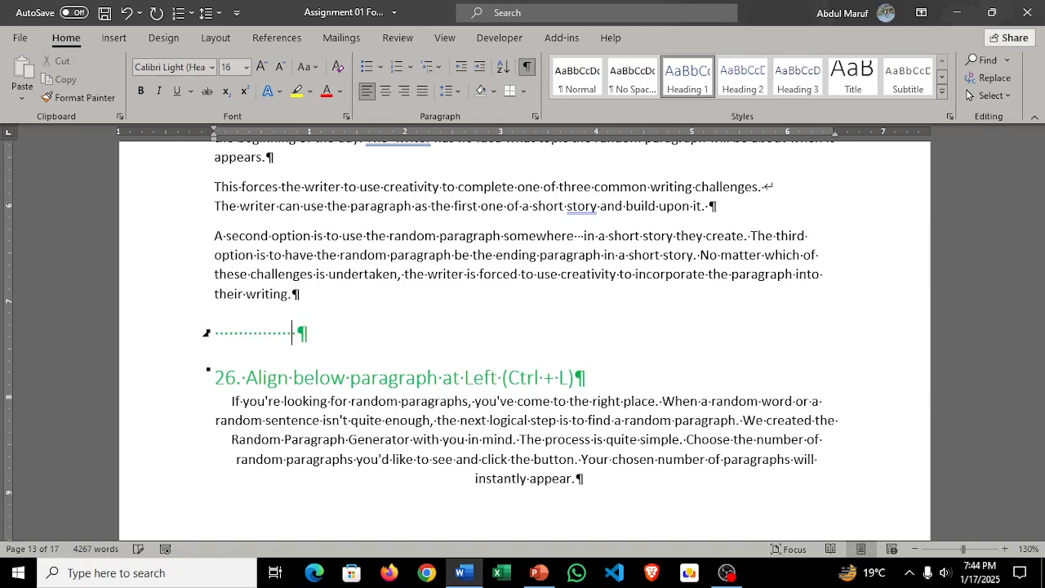
key(shift+Return)
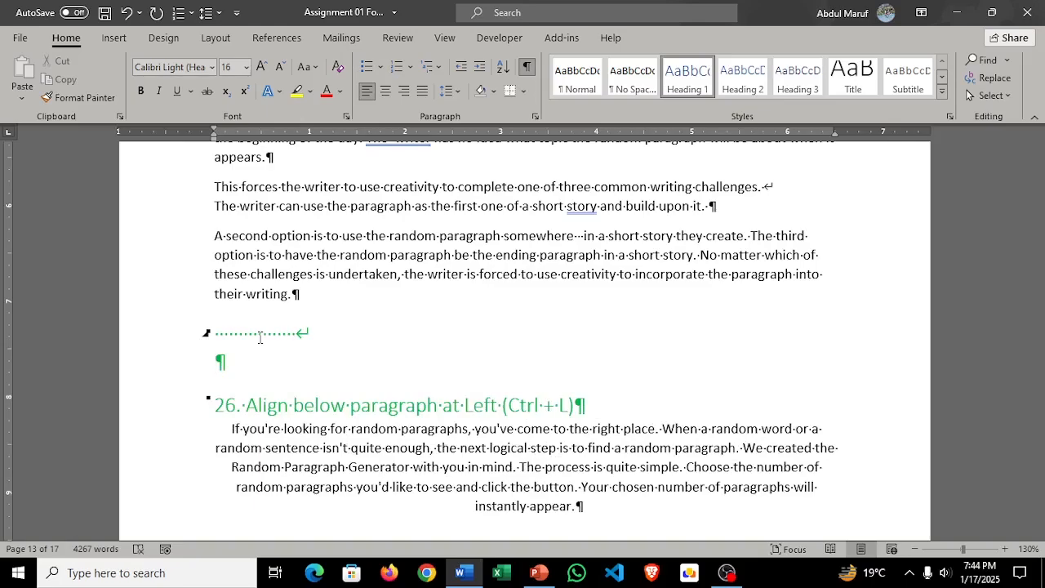
key(ctrl+Return)
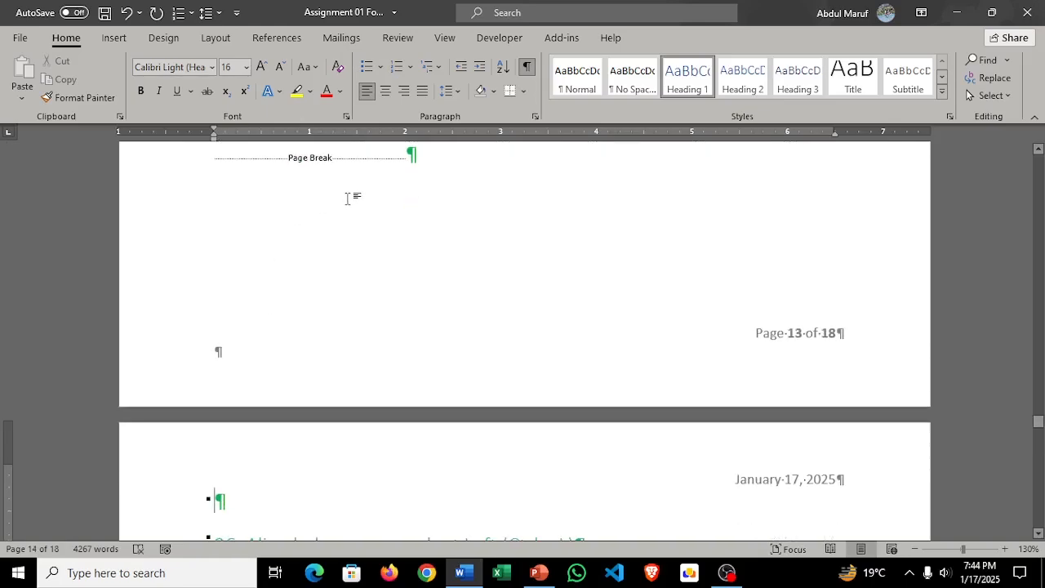
Step: Undo the page break, the line break and the spaces inserted above the task 26 heading
key(ctrl+z)
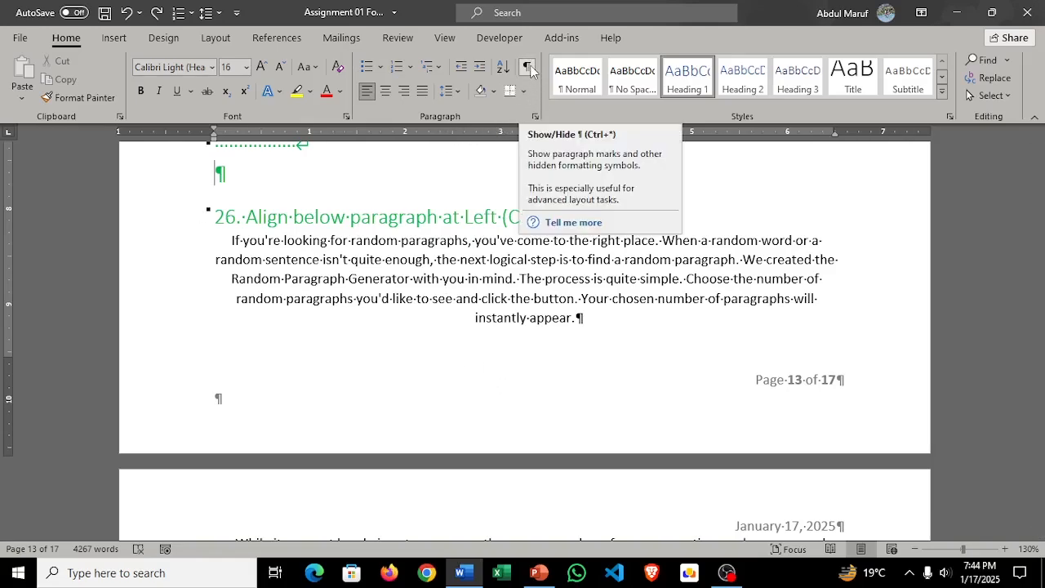
scroll(449, 248, up, 3)
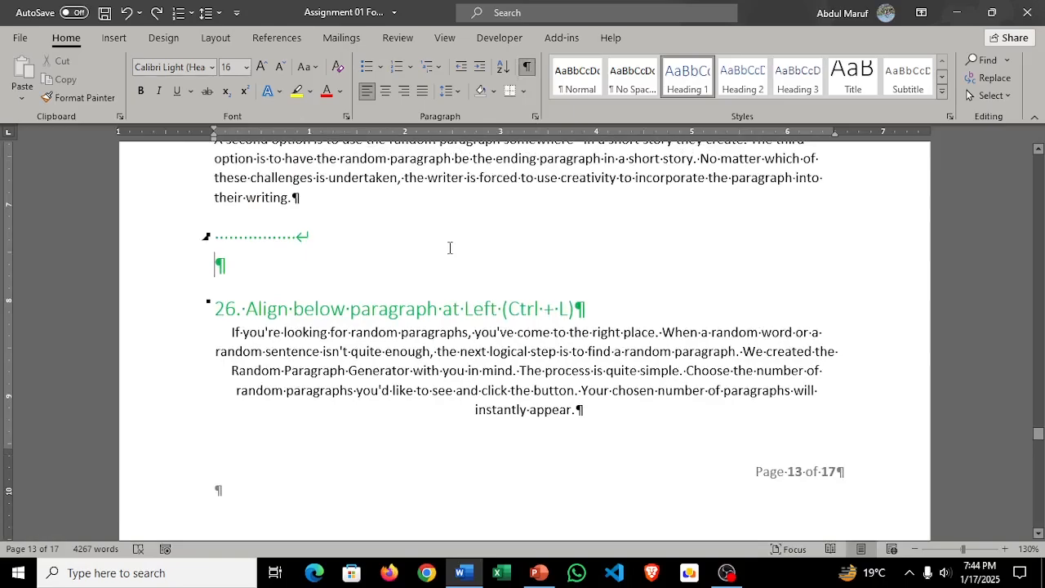
key(ctrl+z)
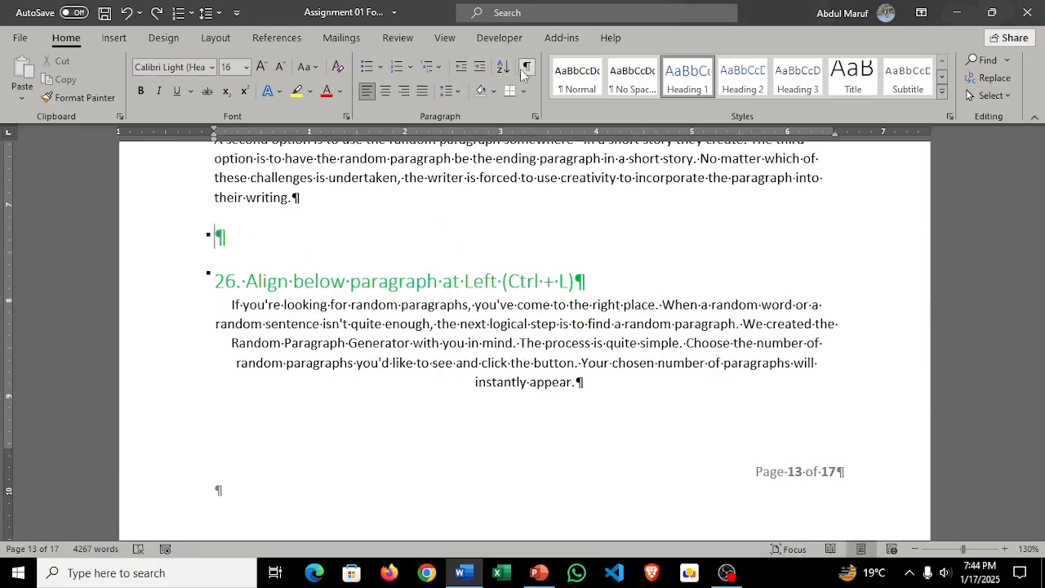
Step: Toggle the formatting marks off, on and off again, with task 25's last three paragraphs selected while showing them
click(528, 71)
scroll(397, 289, up, 7)
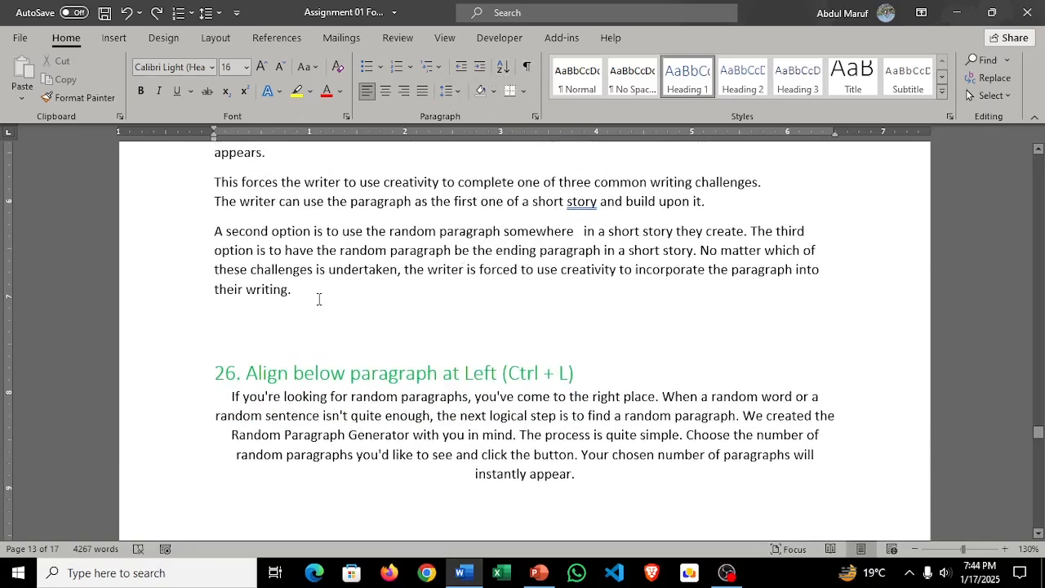
drag(296, 433, 165, 250)
click(526, 67)
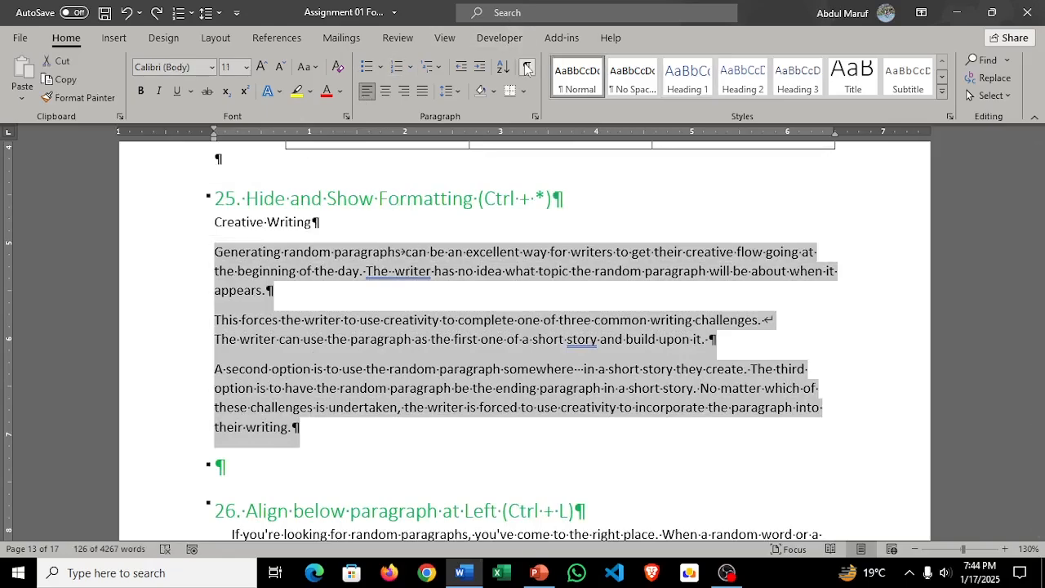
click(576, 298)
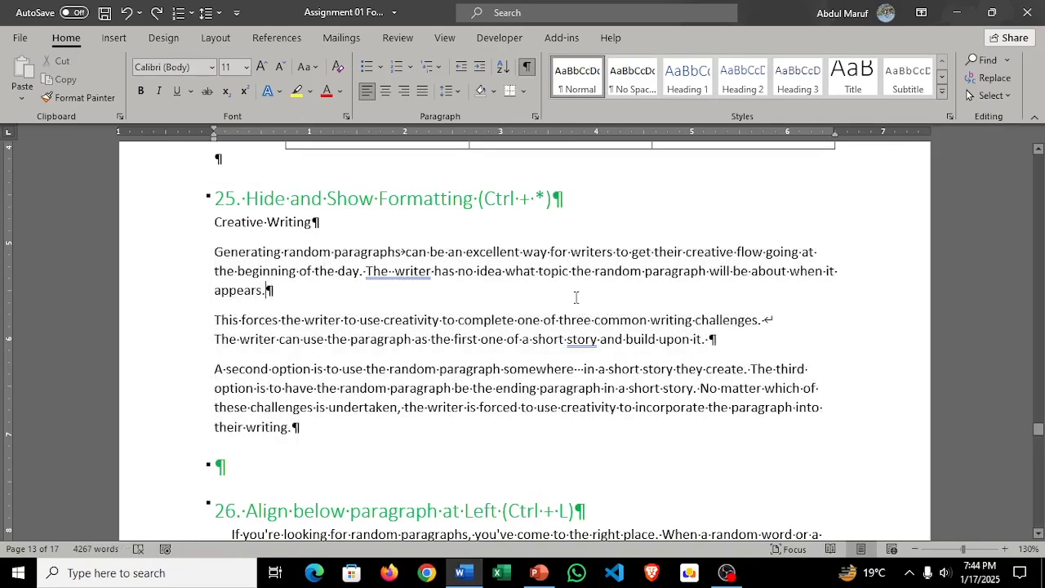
click(526, 67)
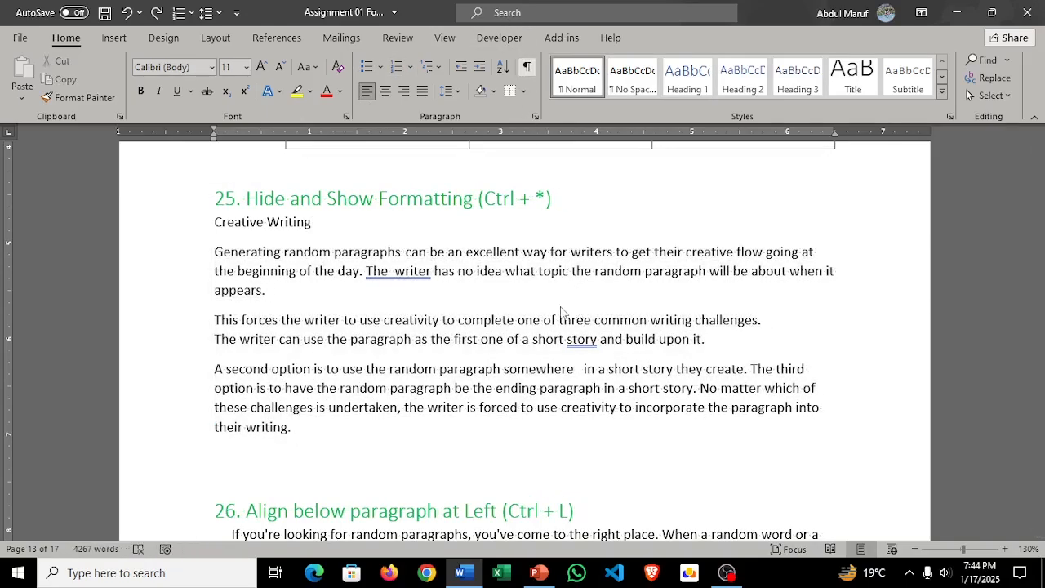
Step: Left-align the first paragraph under the task 26 heading
scroll(561, 304, down, 4)
scroll(563, 289, up, 3)
scroll(357, 296, down, 3)
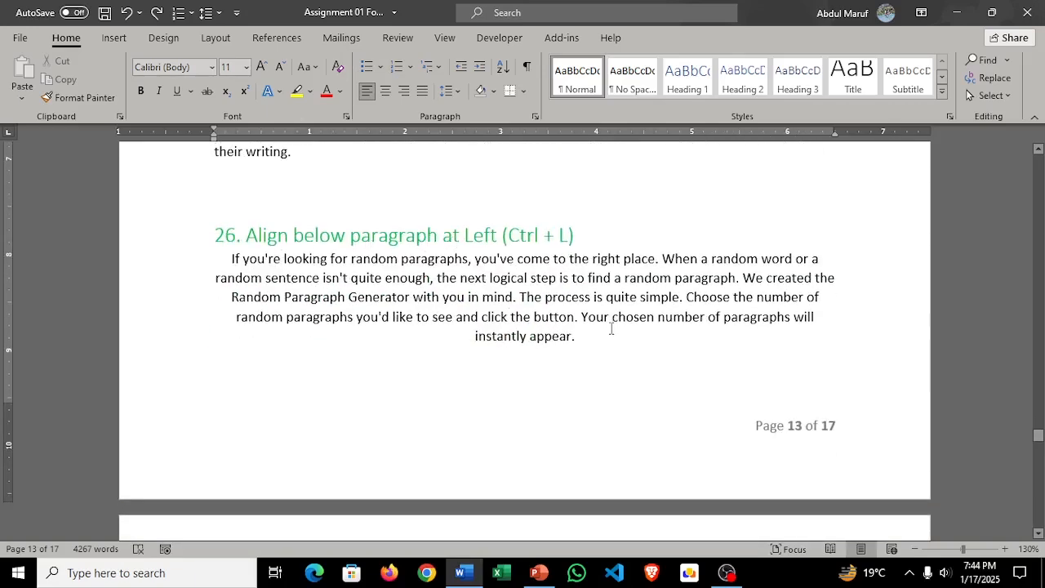
drag(591, 338, 205, 260)
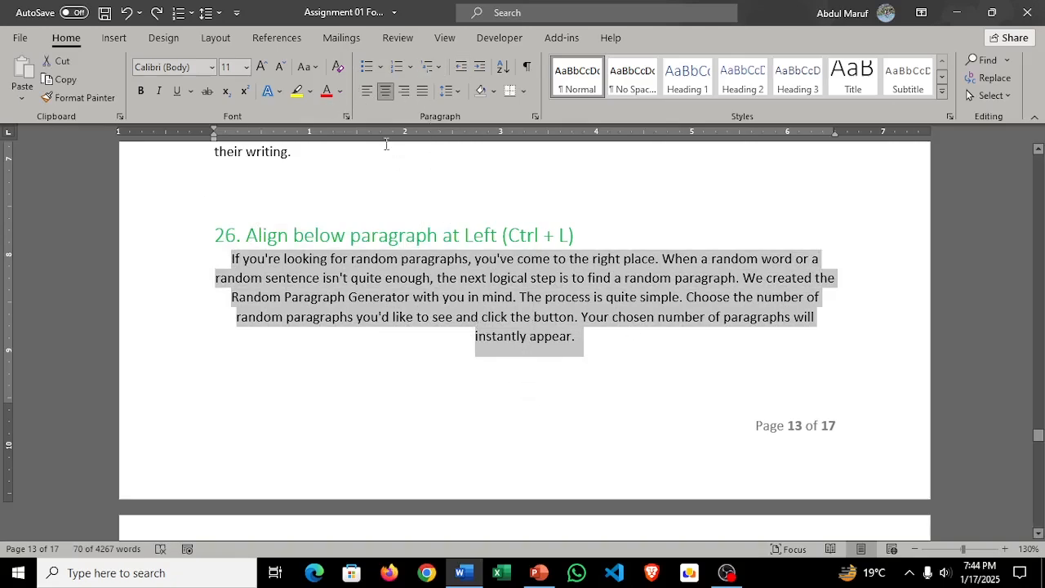
click(369, 94)
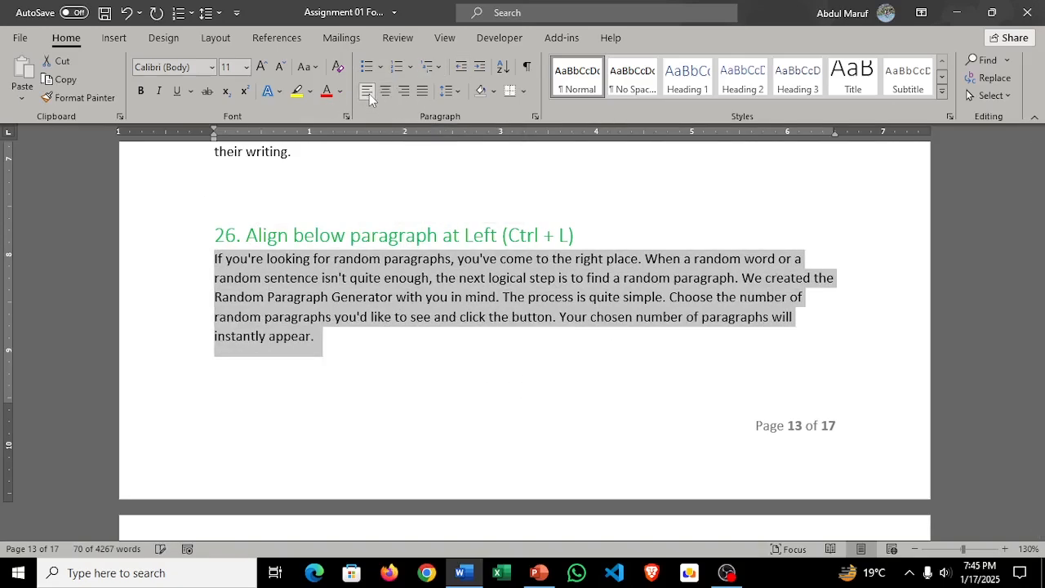
Step: Left-align the four remaining paragraphs of task 26 on the following page, leaving out the task 27 heading
scroll(430, 251, down, 2)
scroll(430, 249, down, 6)
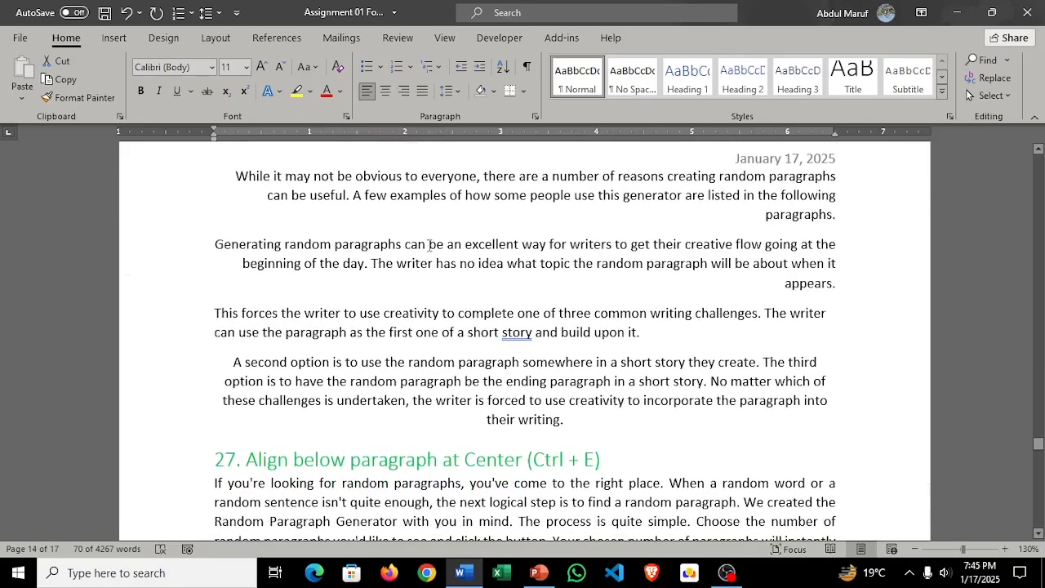
scroll(594, 400, up, 4)
scroll(593, 398, down, 6)
scroll(587, 365, up, 2)
scroll(587, 364, up, 2)
drag(579, 489, 222, 270)
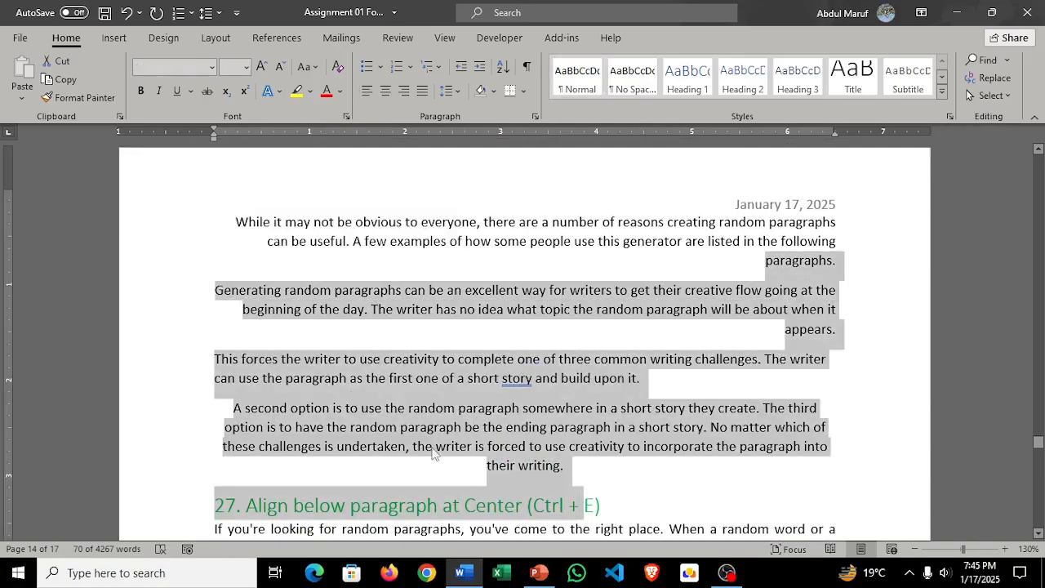
click(484, 463)
drag(601, 486, 228, 218)
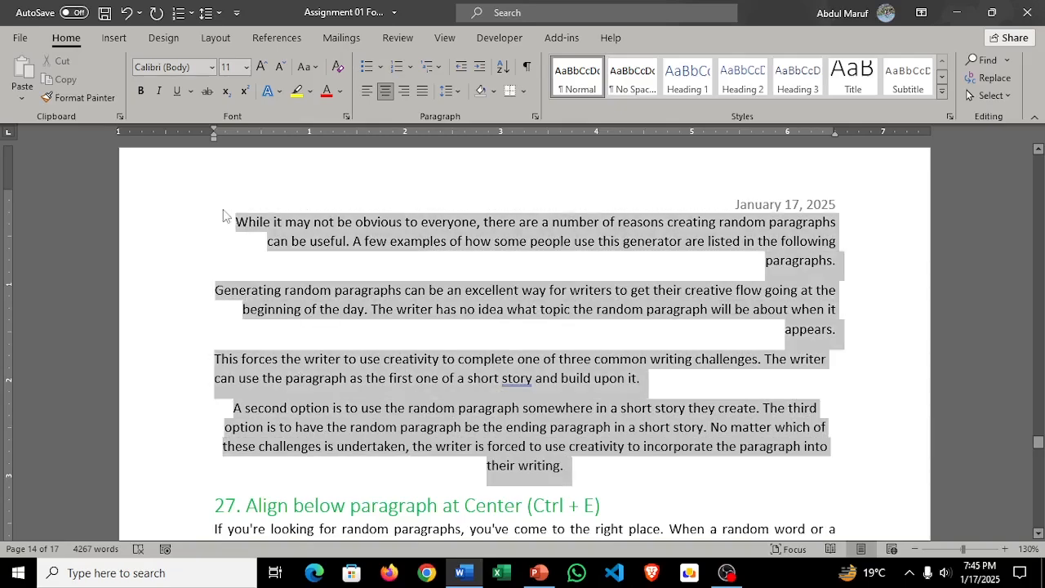
click(366, 91)
scroll(513, 306, down, 3)
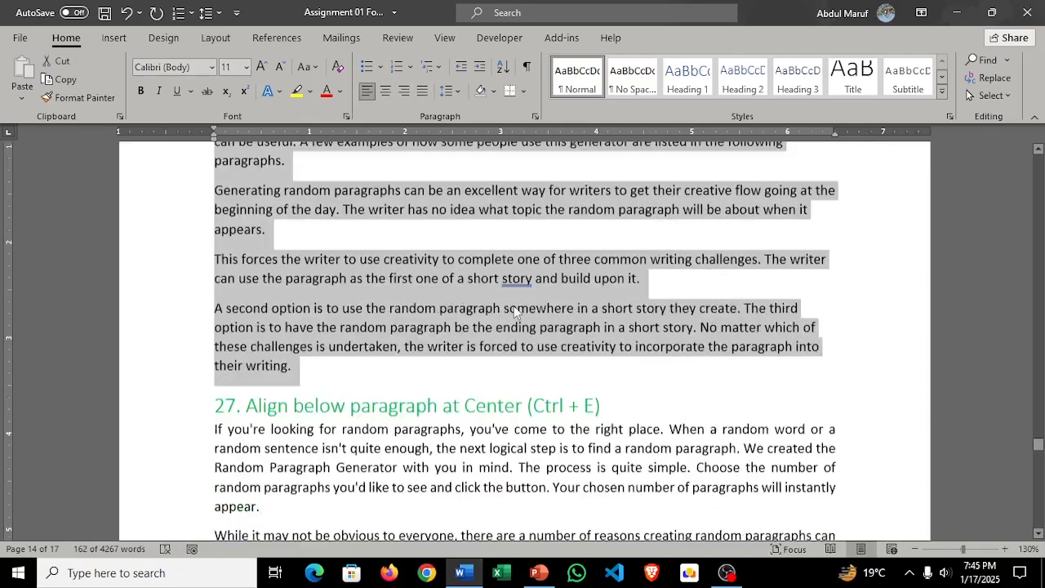
scroll(515, 307, down, 1)
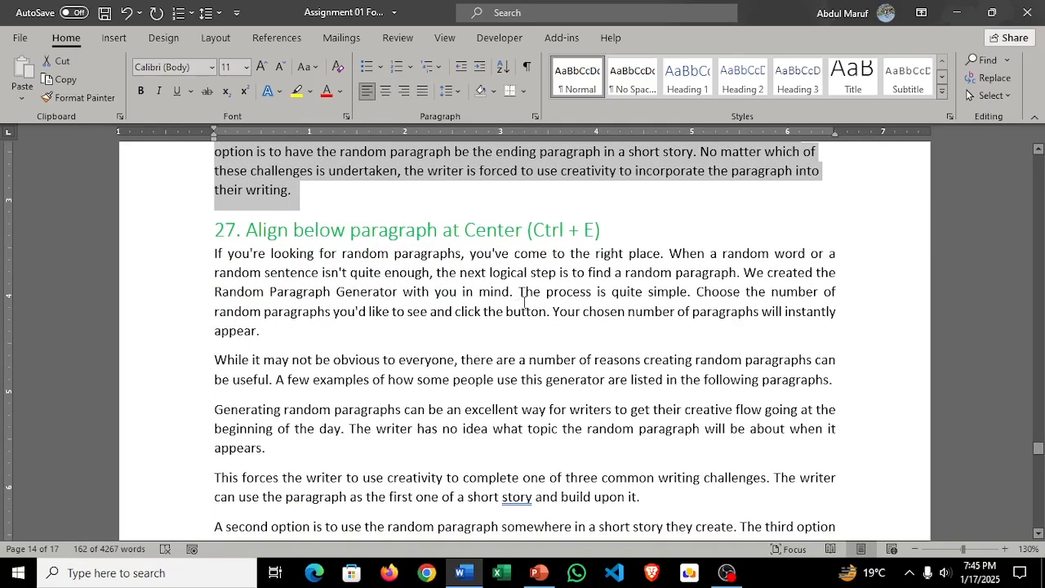
Step: Centre-align all the paragraphs under the task 27 heading
scroll(527, 300, down, 1)
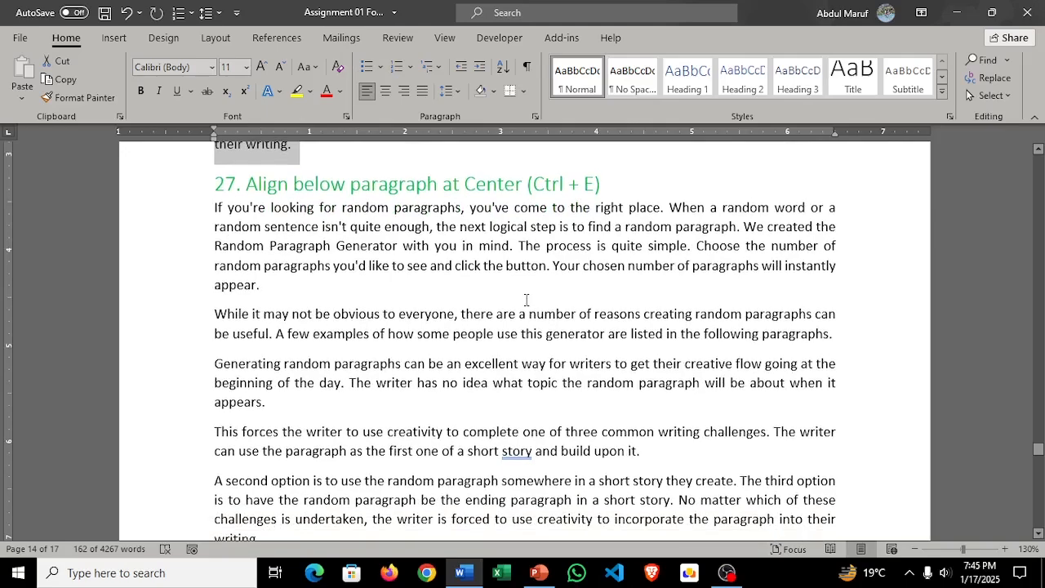
drag(214, 214, 584, 430)
click(385, 90)
scroll(582, 379, up, 3)
Step: Right-align all five paragraphs under the task 28 heading, including the three that continue on the following page
scroll(583, 379, down, 5)
scroll(583, 379, down, 5)
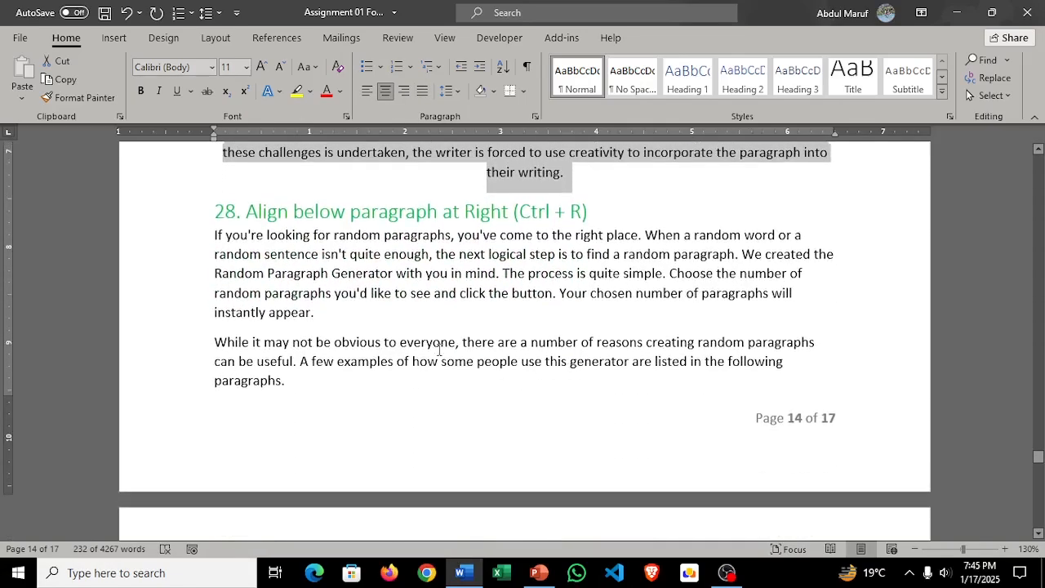
scroll(369, 305, down, 5)
scroll(369, 306, up, 5)
drag(211, 236, 364, 407)
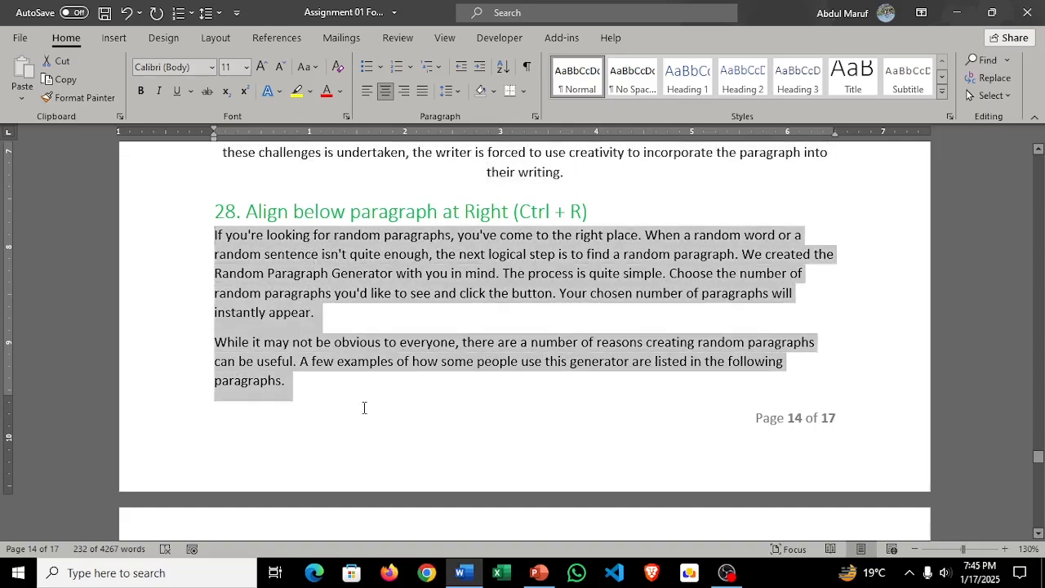
drag(392, 537, 431, 433)
click(406, 91)
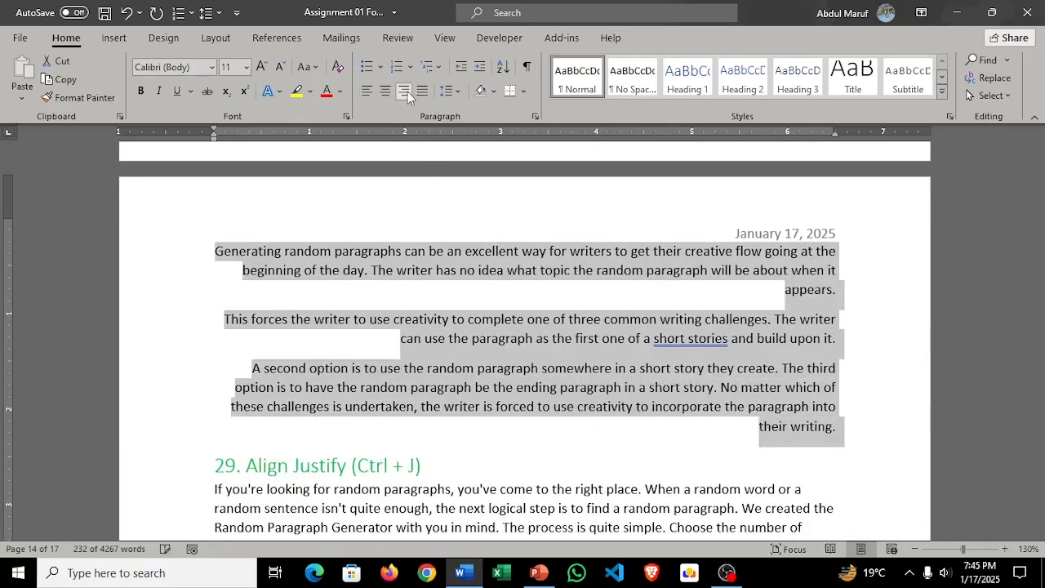
click(572, 317)
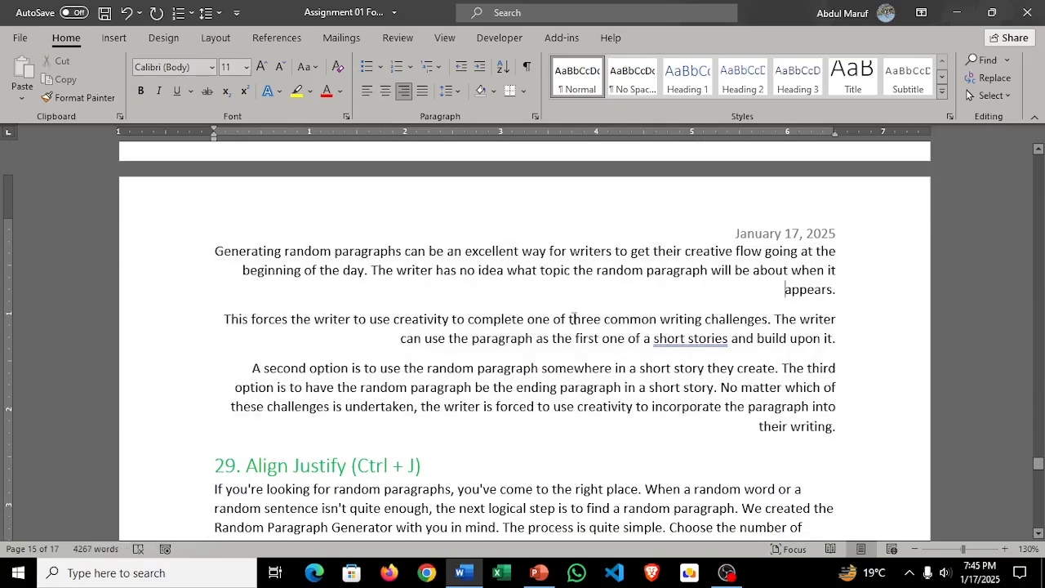
scroll(574, 319, up, 3)
scroll(574, 318, up, 1)
scroll(573, 318, down, 2)
scroll(574, 314, up, 4)
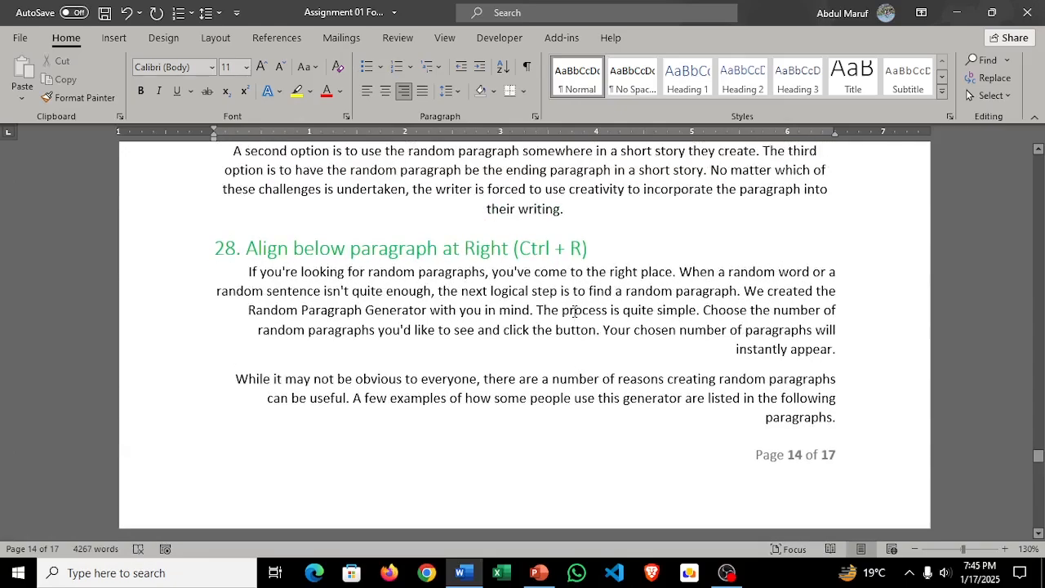
Step: Justify the three paragraphs under the task 29 heading and clear the selection
scroll(573, 311, down, 8)
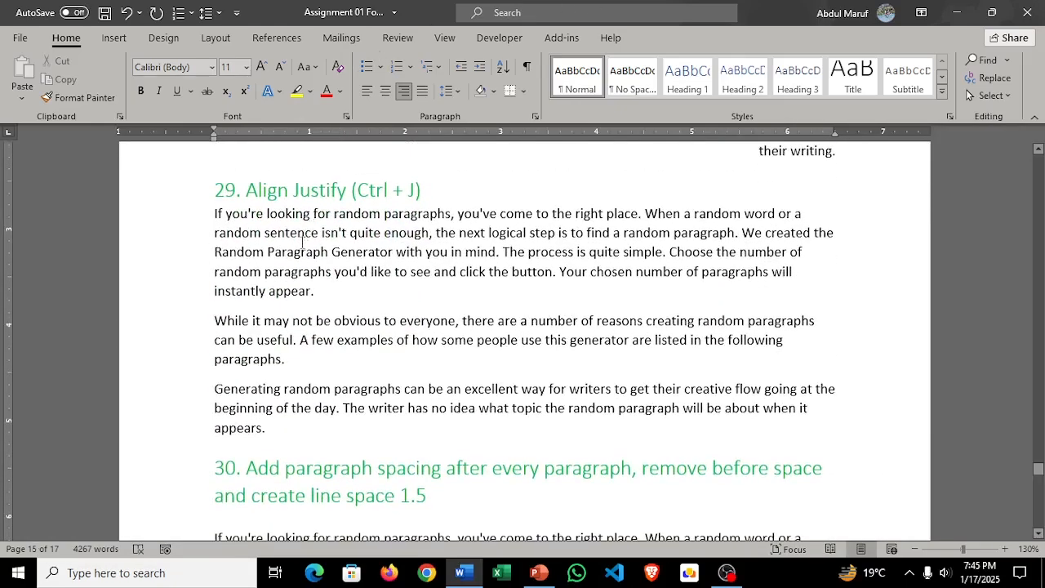
drag(283, 434, 190, 230)
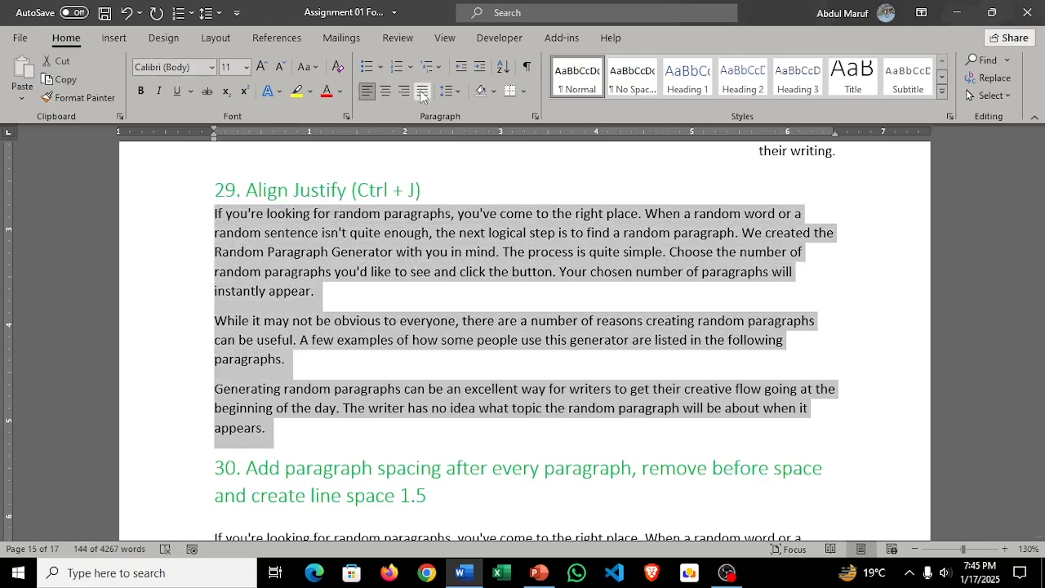
click(422, 93)
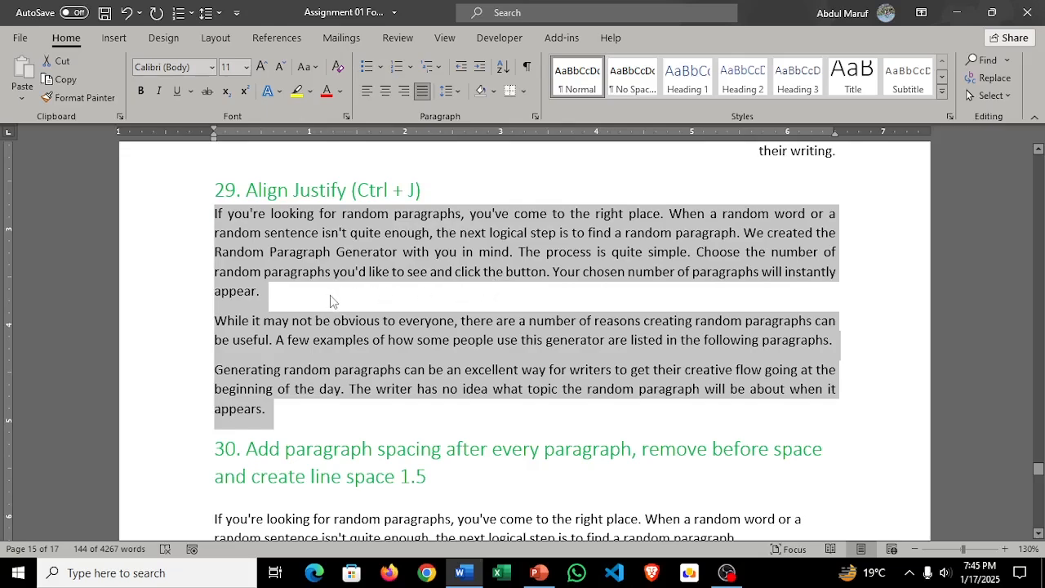
scroll(331, 302, up, 3)
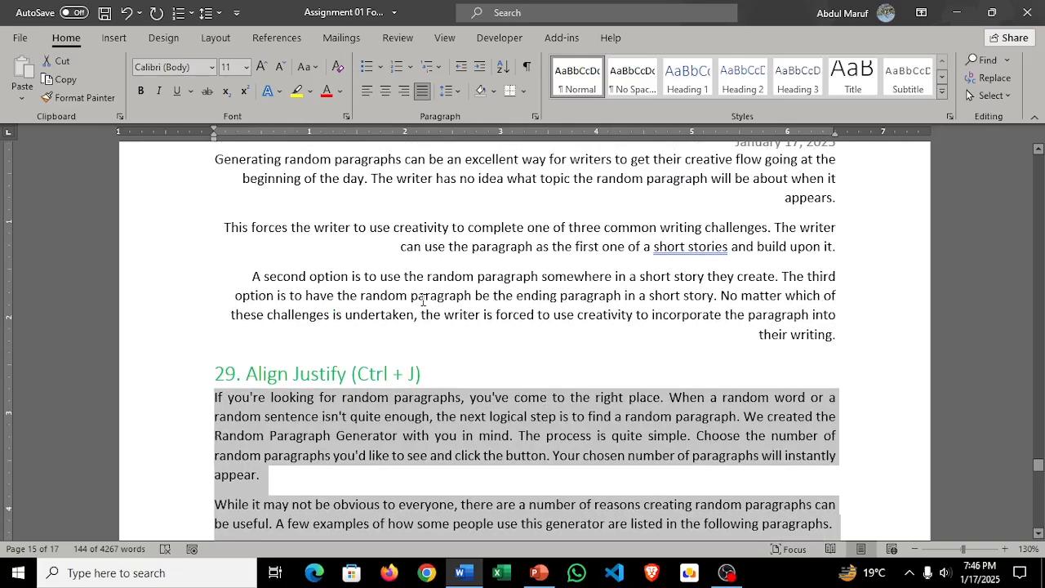
scroll(423, 300, down, 3)
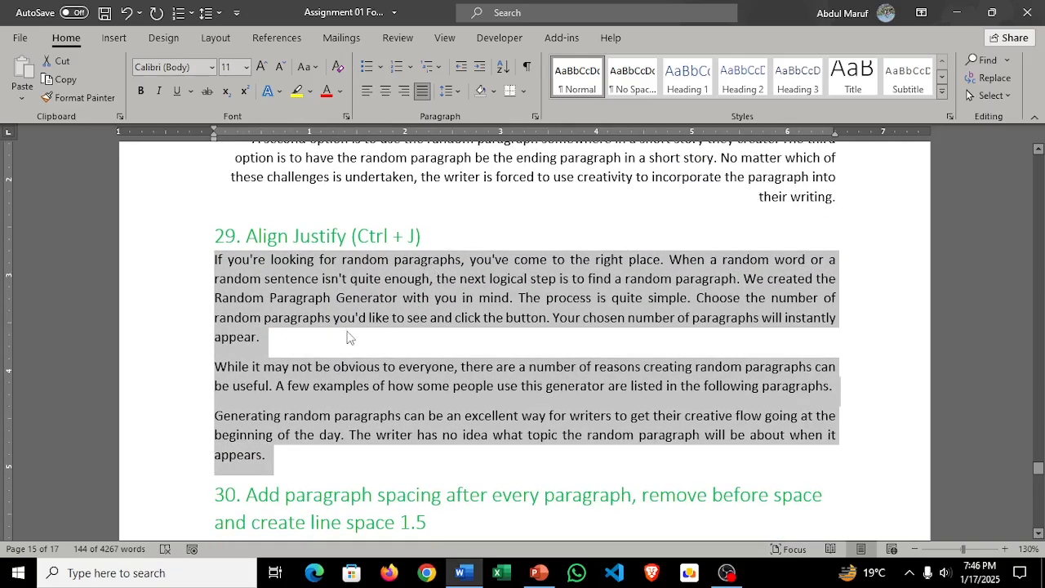
scroll(410, 311, down, 4)
scroll(411, 308, up, 3)
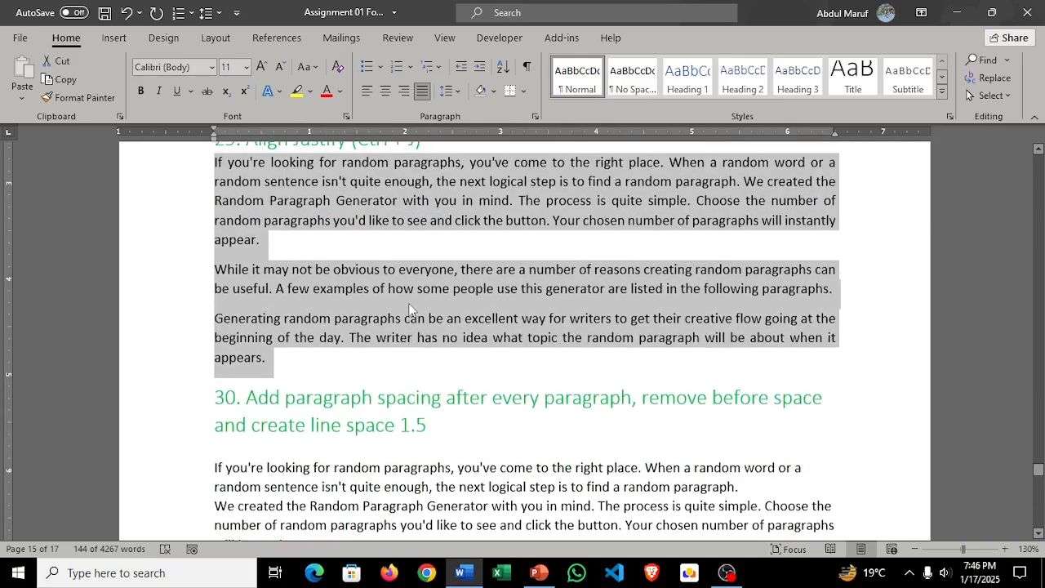
click(292, 297)
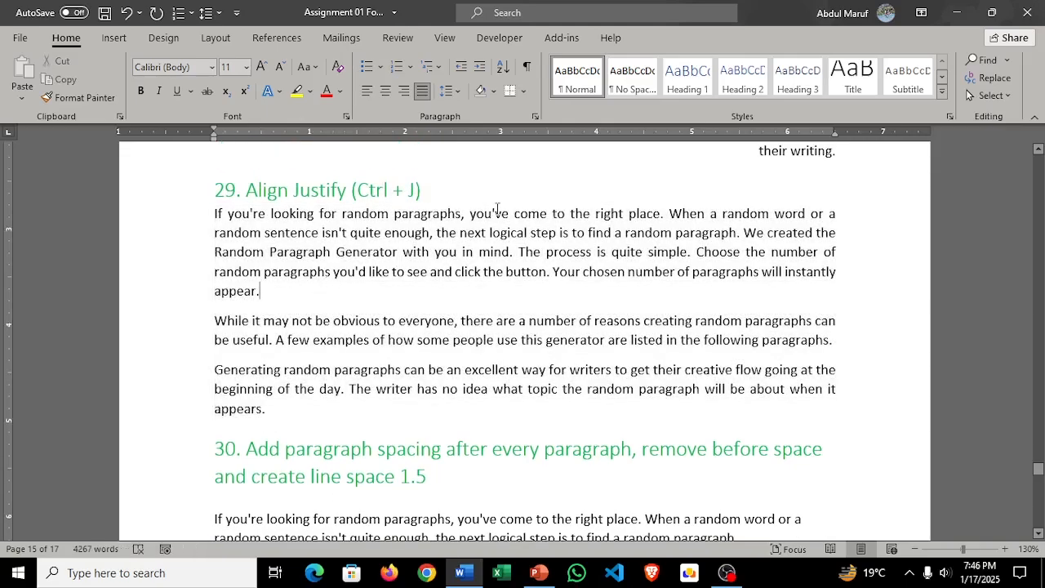
Step: Remove the breaks before "While it may not be obvious", "Generating random paragraphs" and "The writer has no idea" in task 30's text
scroll(491, 232, down, 1)
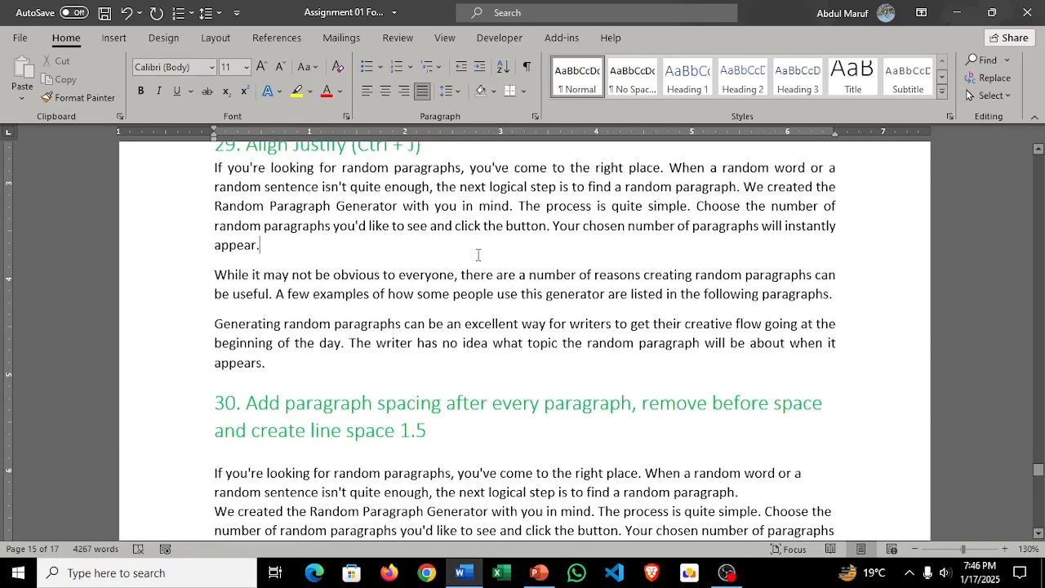
scroll(462, 276, up, 2)
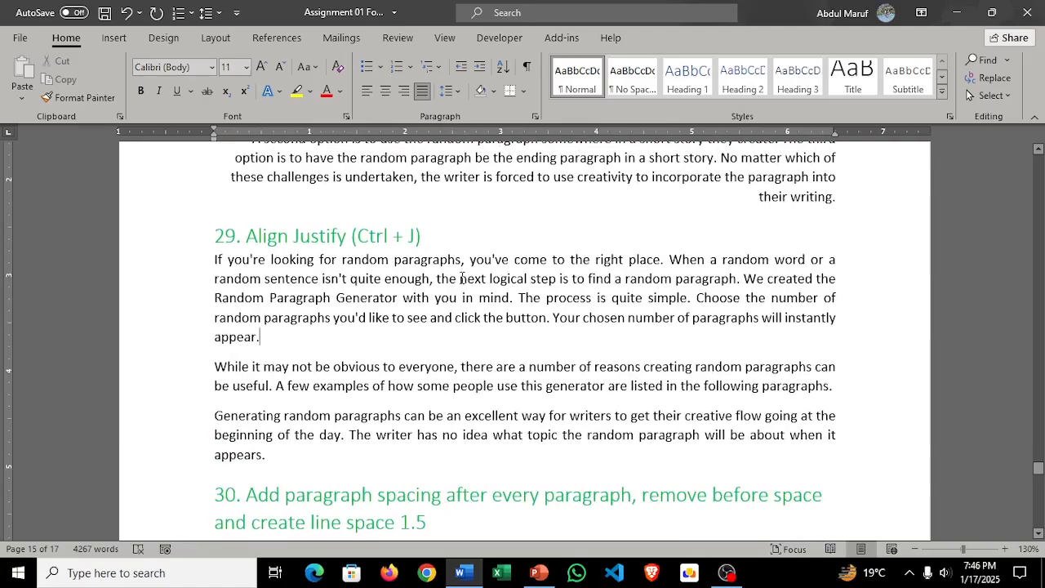
scroll(464, 278, down, 4)
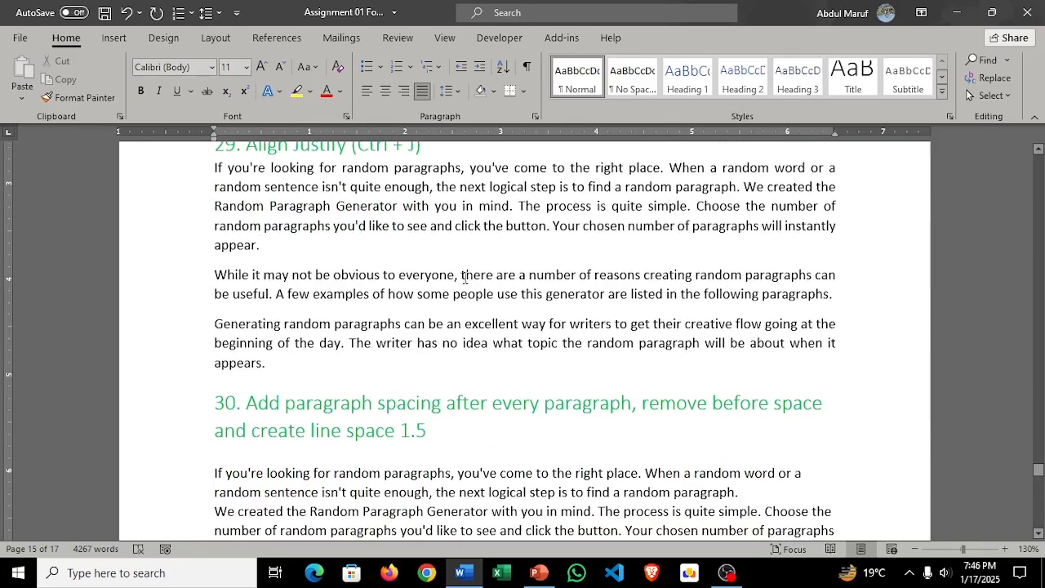
scroll(470, 281, down, 2)
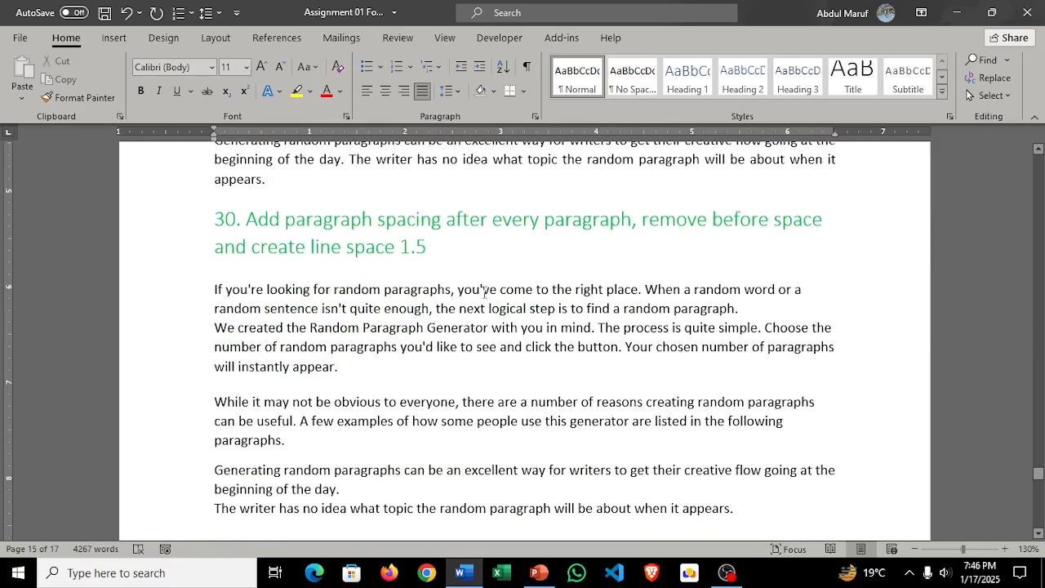
scroll(527, 356, up, 1)
scroll(528, 354, down, 1)
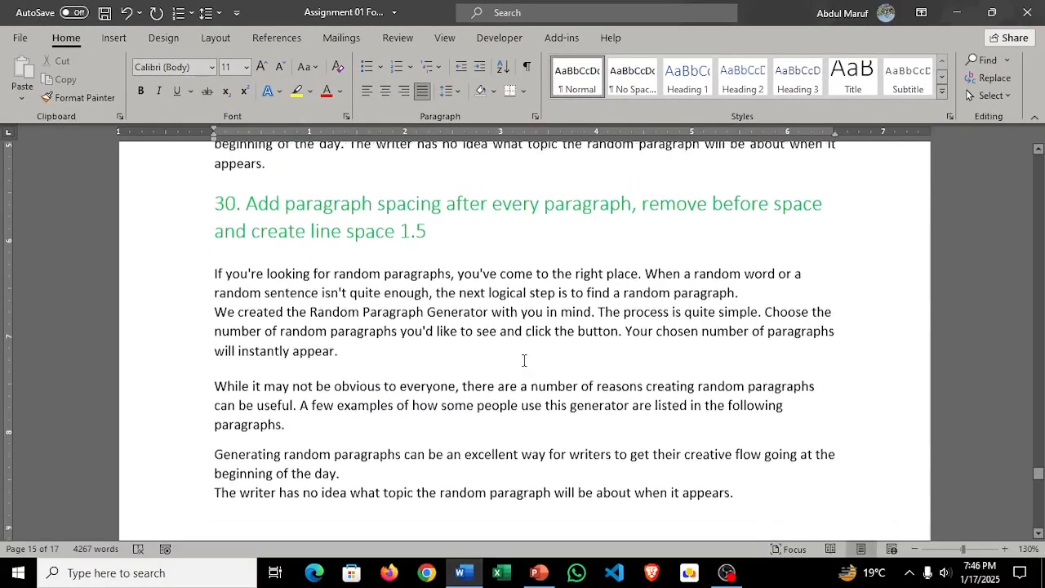
scroll(523, 362, down, 1)
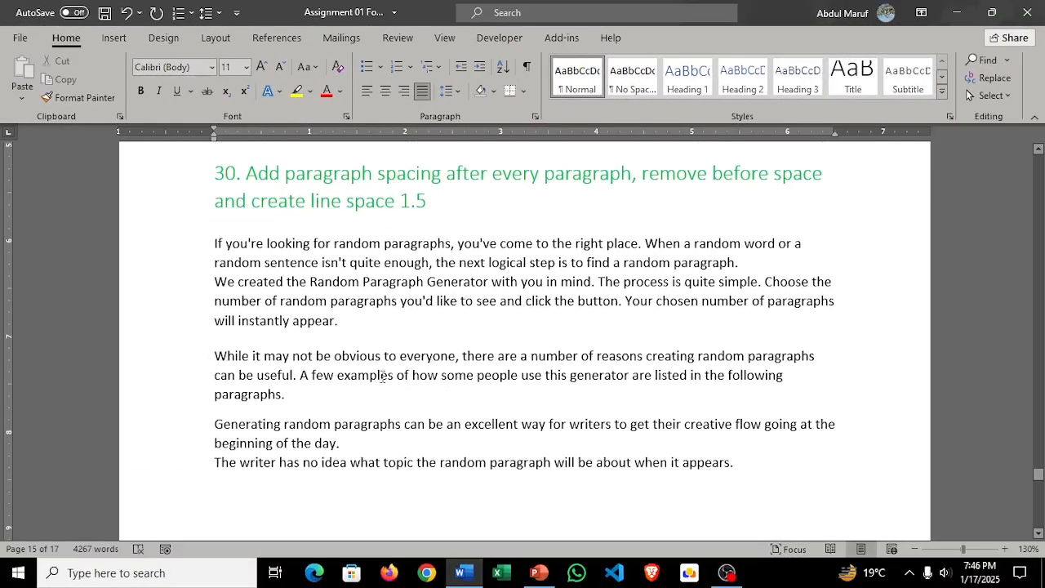
click(214, 357)
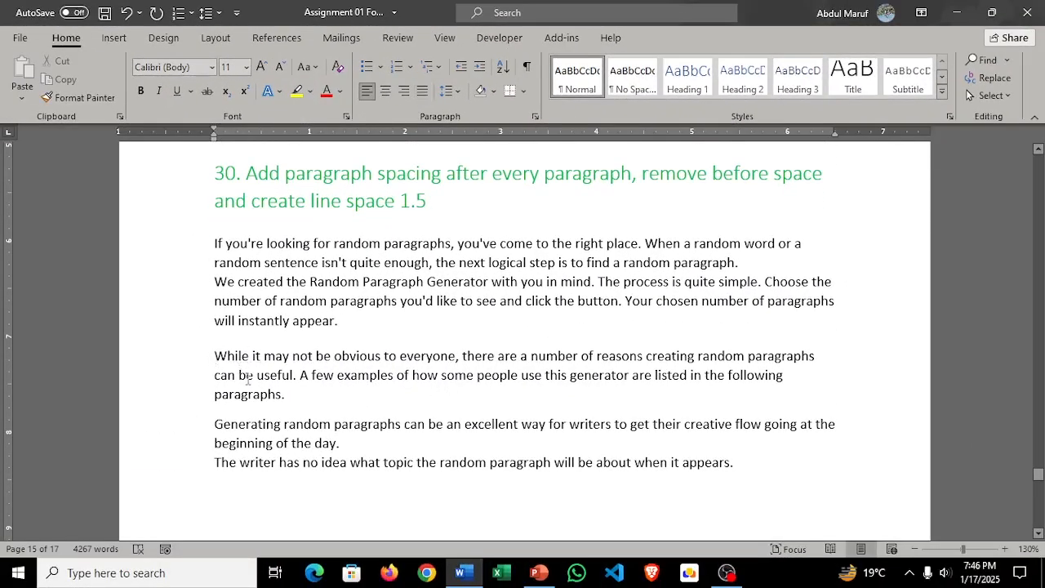
key(BackSpace)
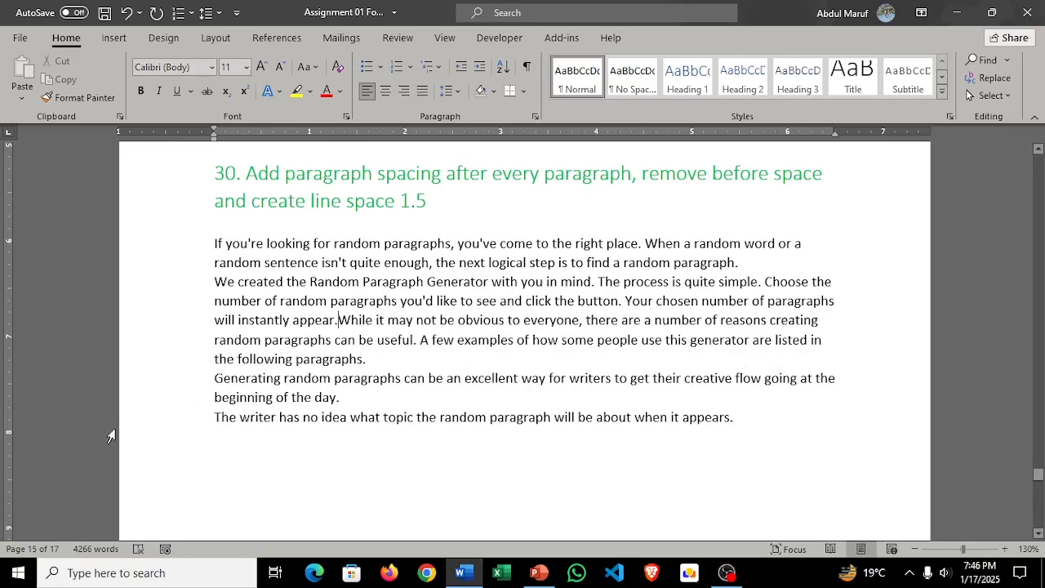
click(215, 377)
key(BackSpace)
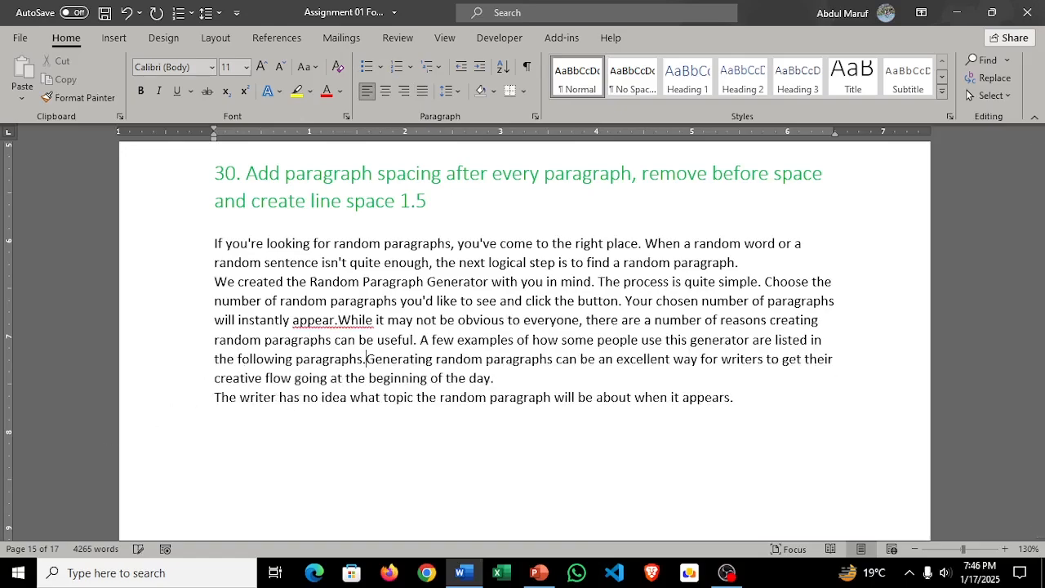
click(212, 404)
key(BackSpace)
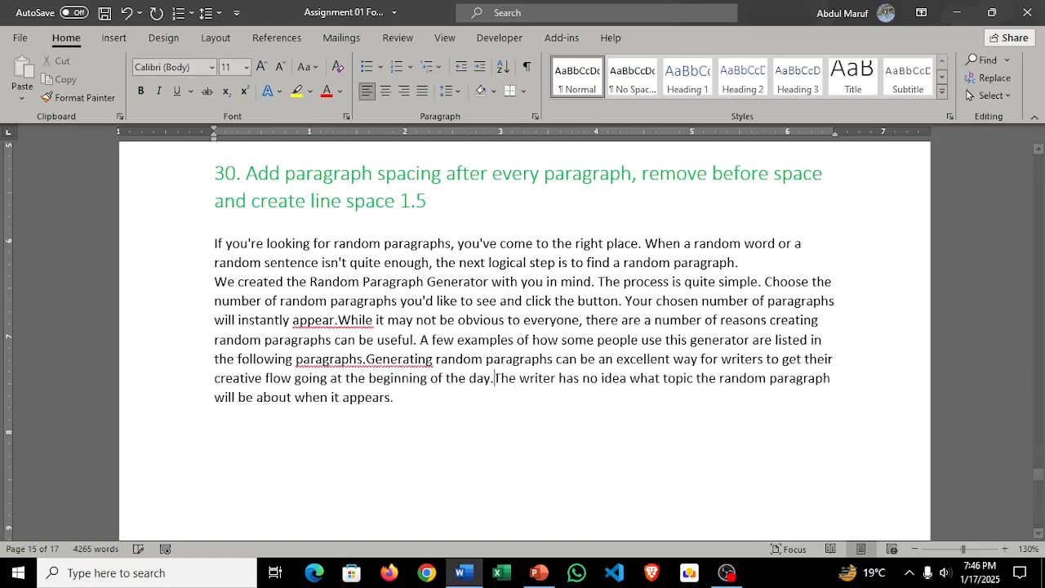
Step: Set the line spacing of all the body text under the task 30 heading to 1.5
scroll(386, 428, down, 5)
scroll(385, 428, down, 5)
scroll(400, 384, up, 8)
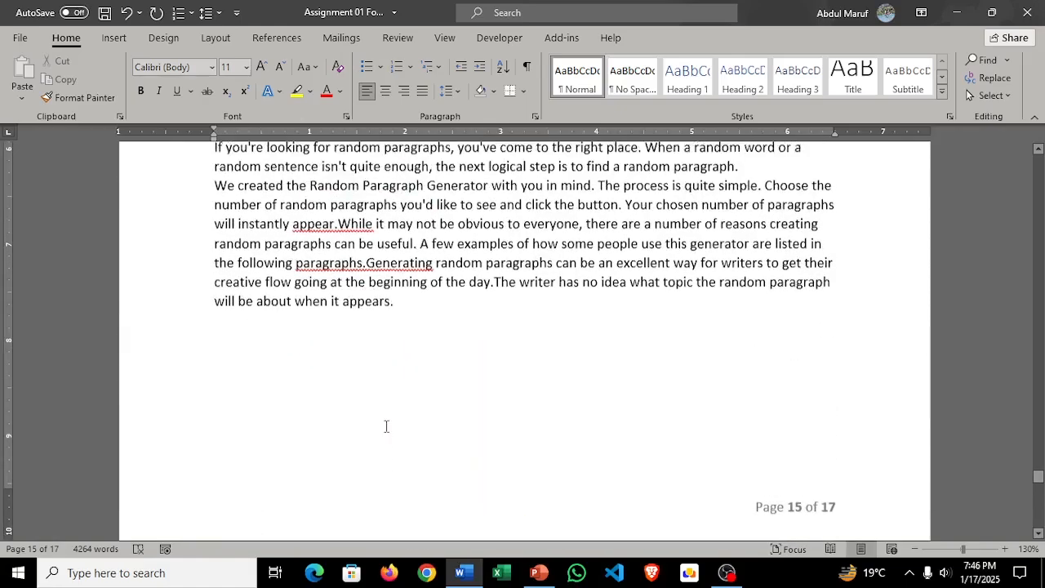
scroll(406, 362, up, 1)
scroll(405, 363, up, 2)
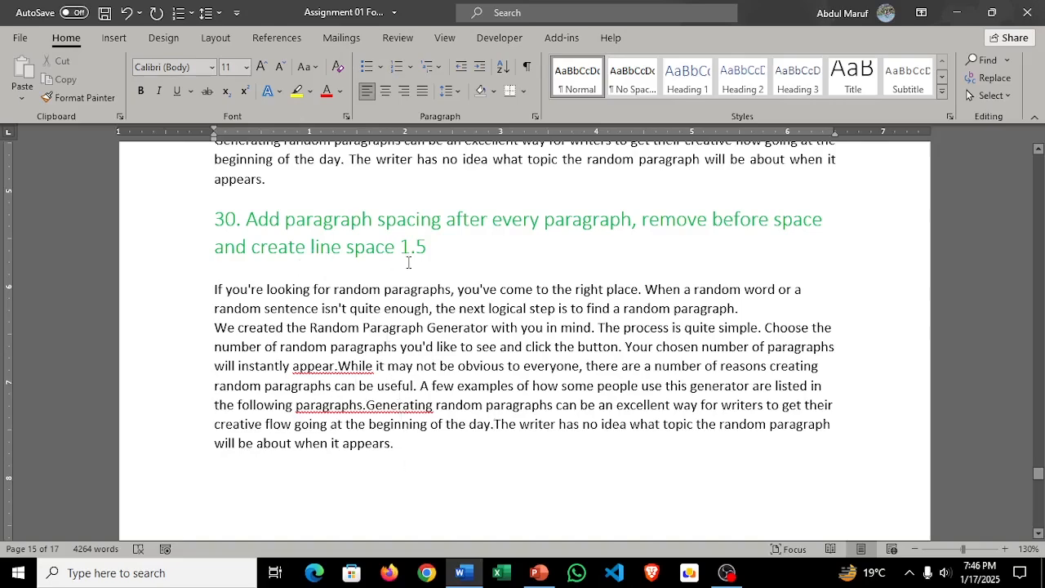
drag(402, 454, 206, 294)
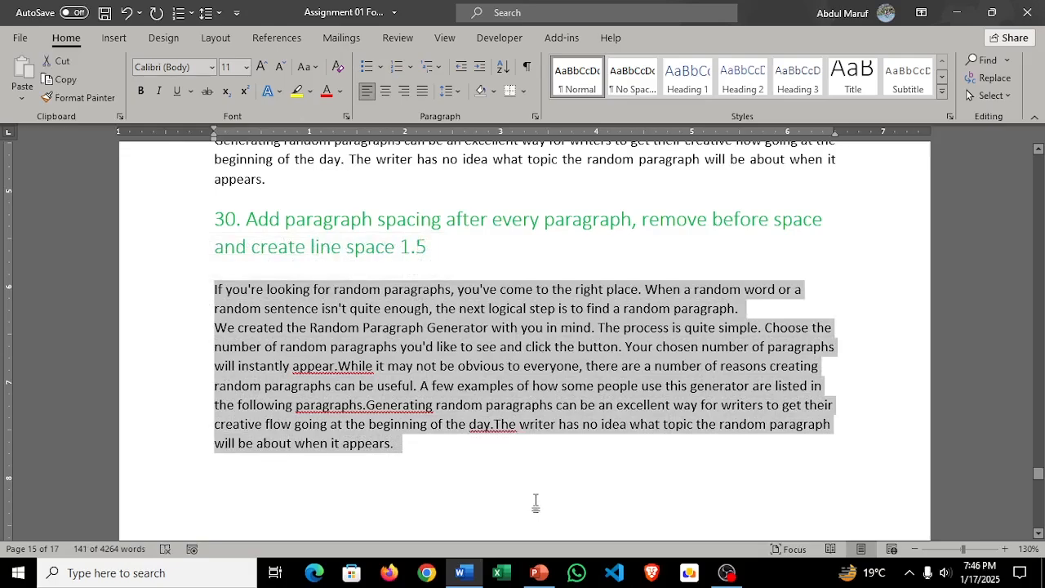
click(455, 91)
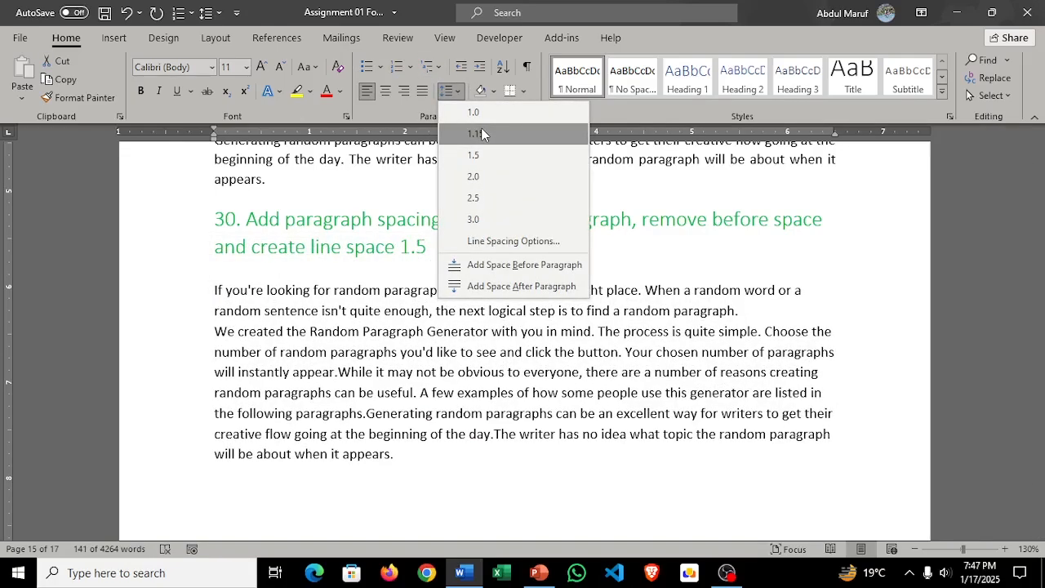
click(486, 154)
click(595, 414)
Step: Shade the first paragraph below the task 31 sample picture with the orange theme colour
scroll(593, 409, down, 5)
scroll(595, 408, down, 3)
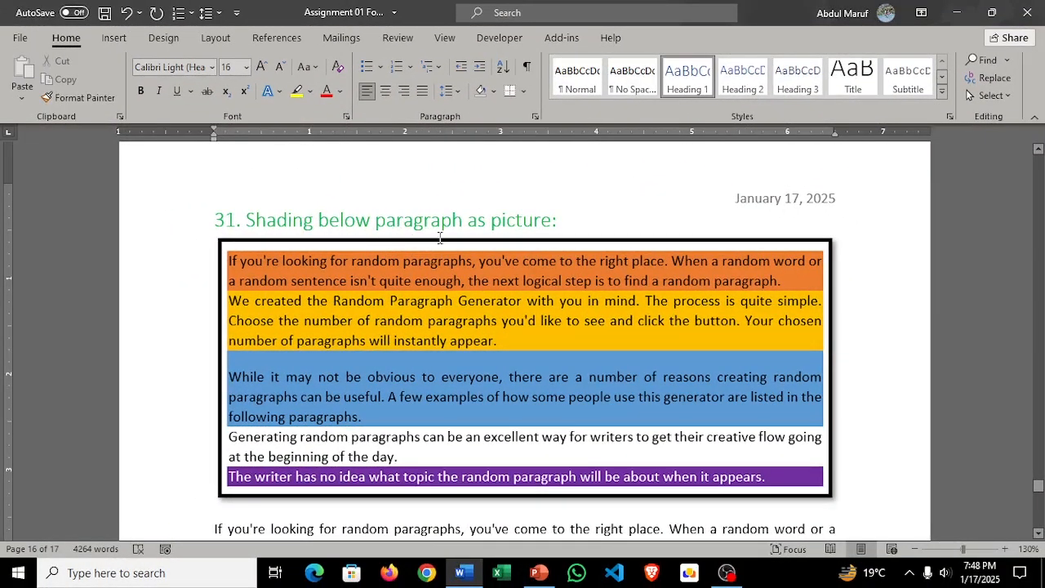
scroll(590, 302, down, 1)
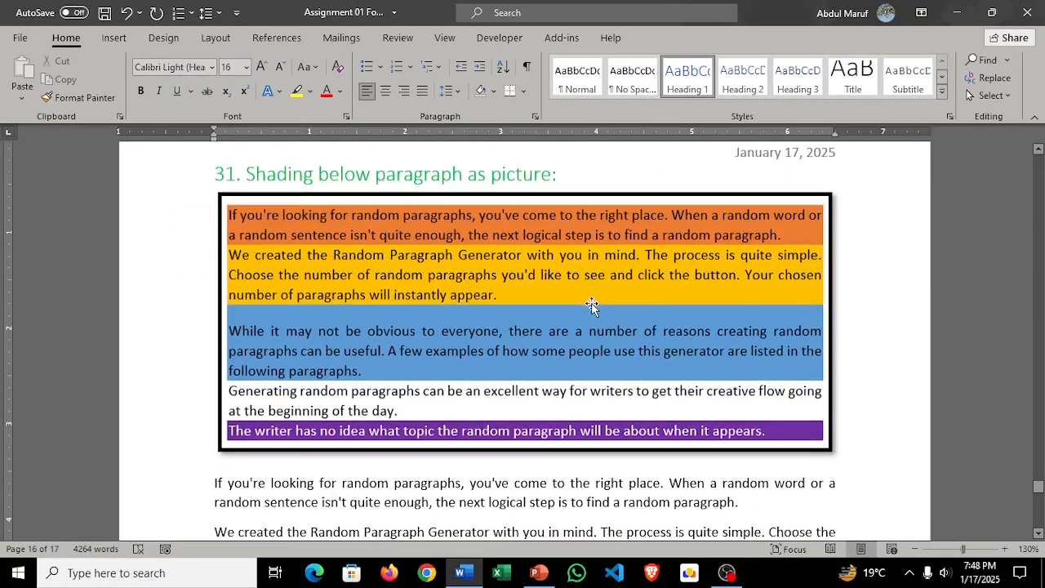
scroll(553, 470, down, 1)
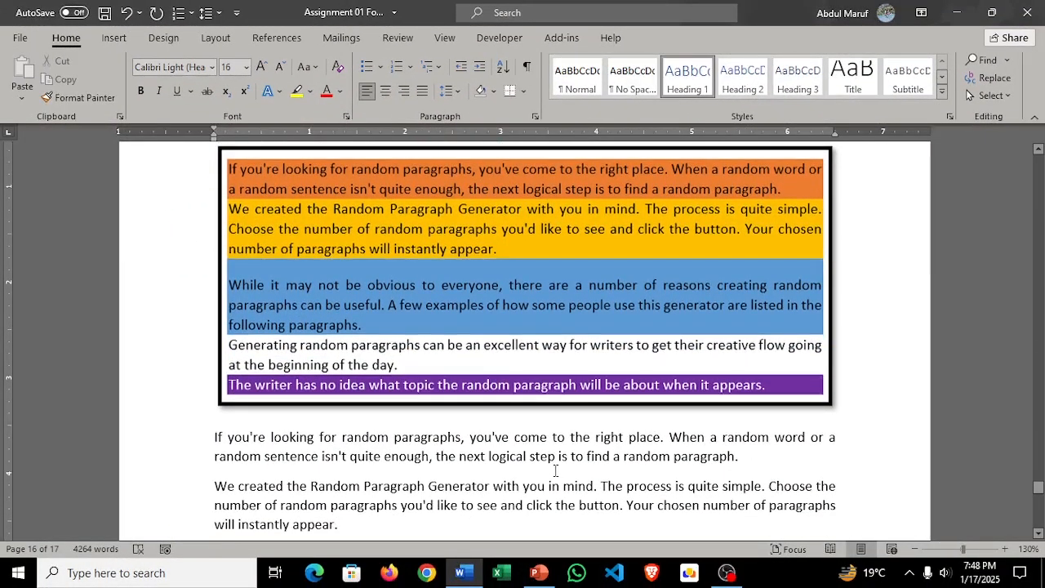
scroll(555, 470, up, 1)
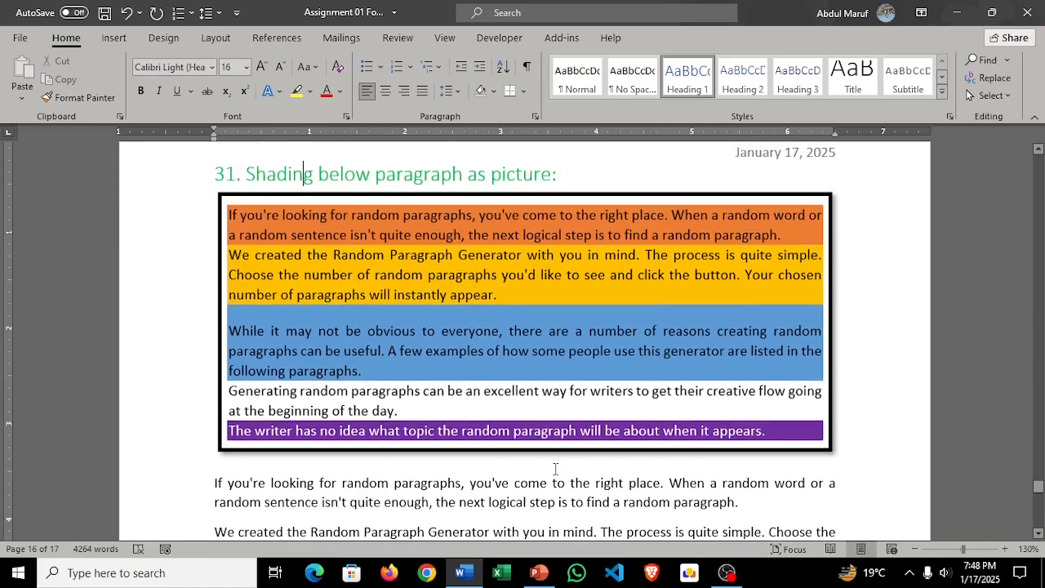
scroll(554, 469, down, 1)
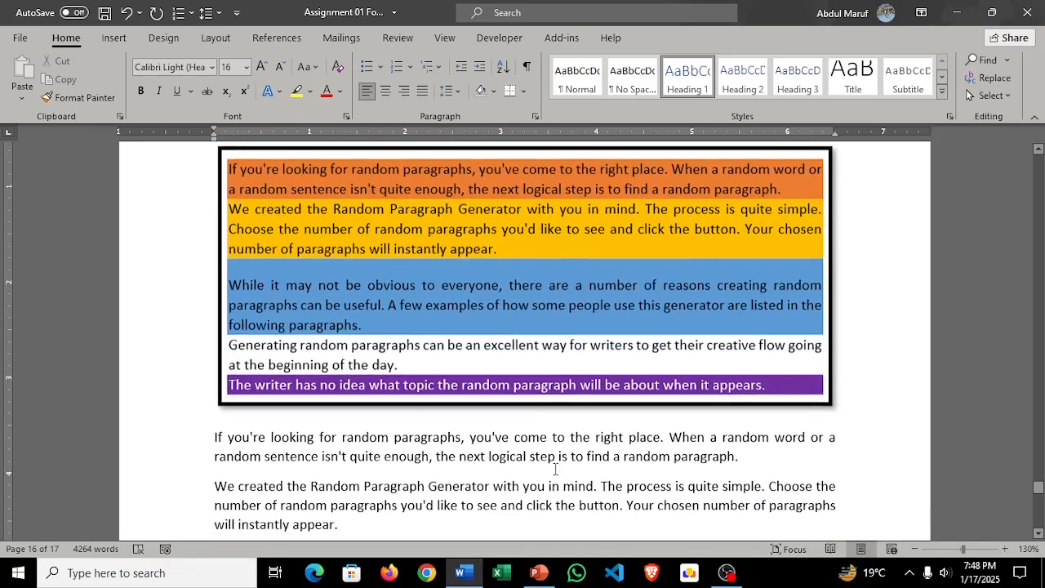
drag(757, 458, 196, 447)
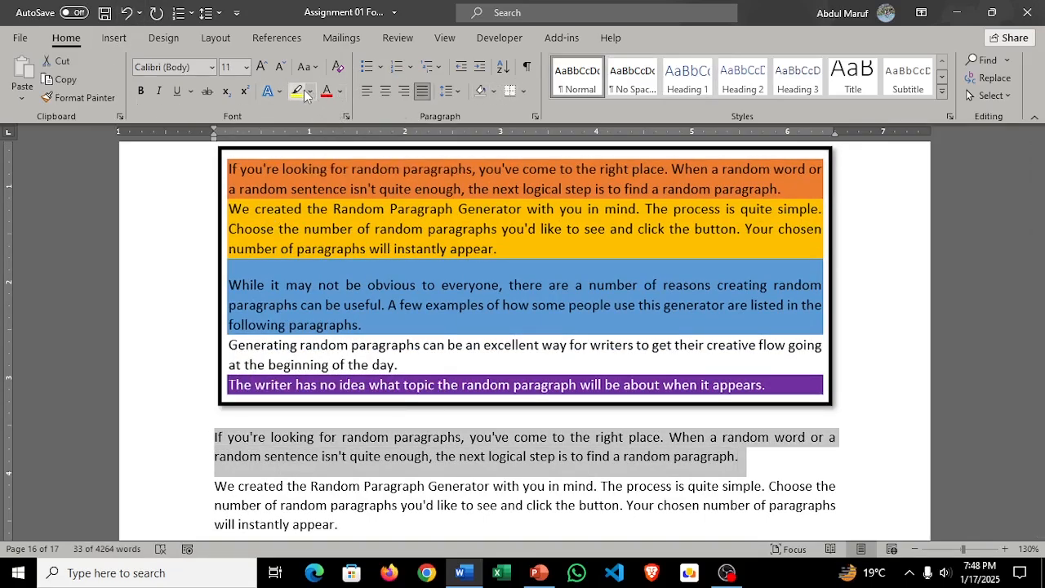
click(493, 92)
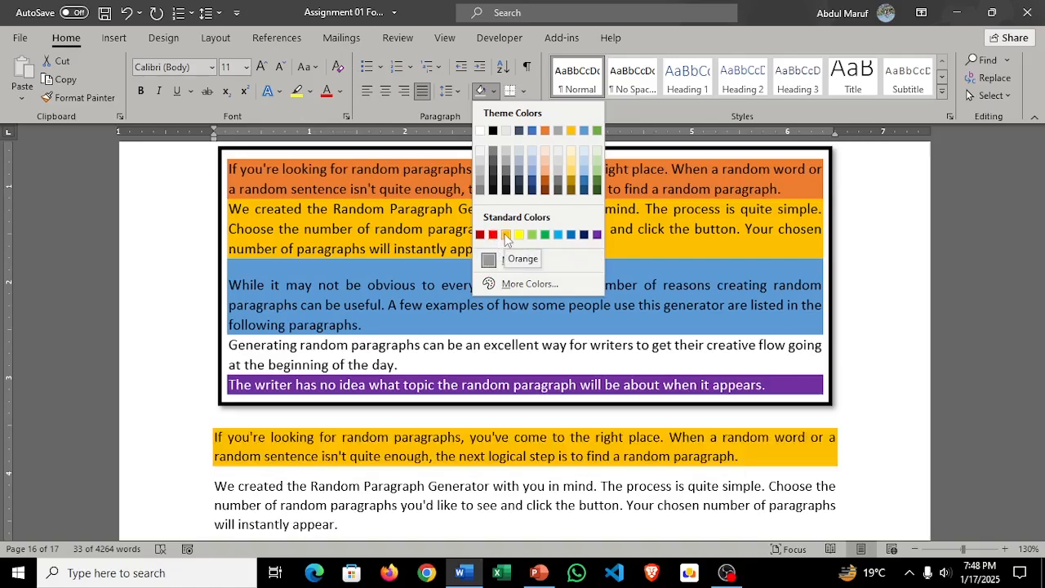
click(544, 131)
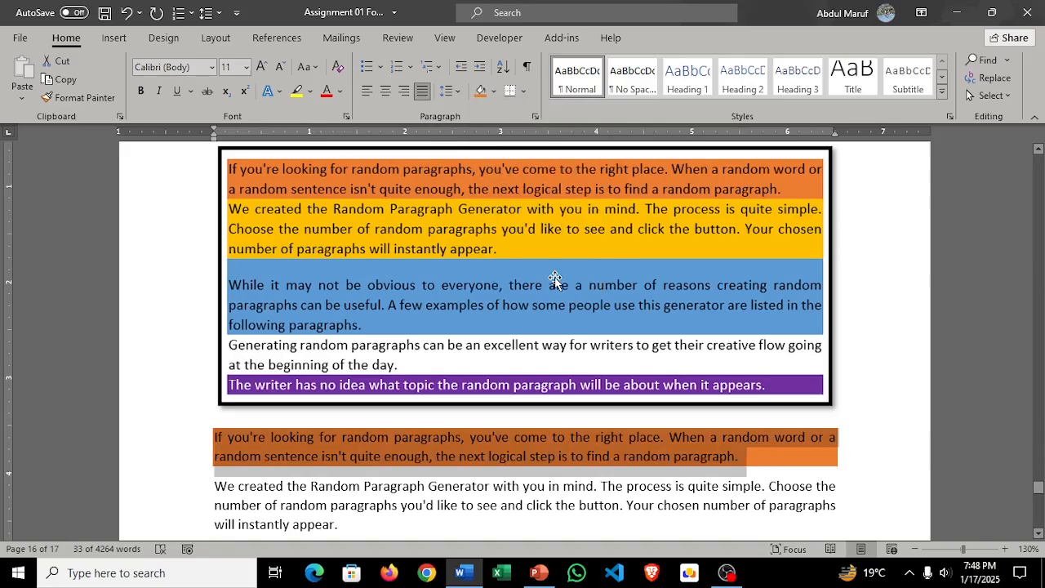
Step: Shade the second paragraph below the task 31 sample picture, starting "We created the Random Paragraph Generator", with the gold theme colour
scroll(555, 280, down, 3)
scroll(547, 278, up, 4)
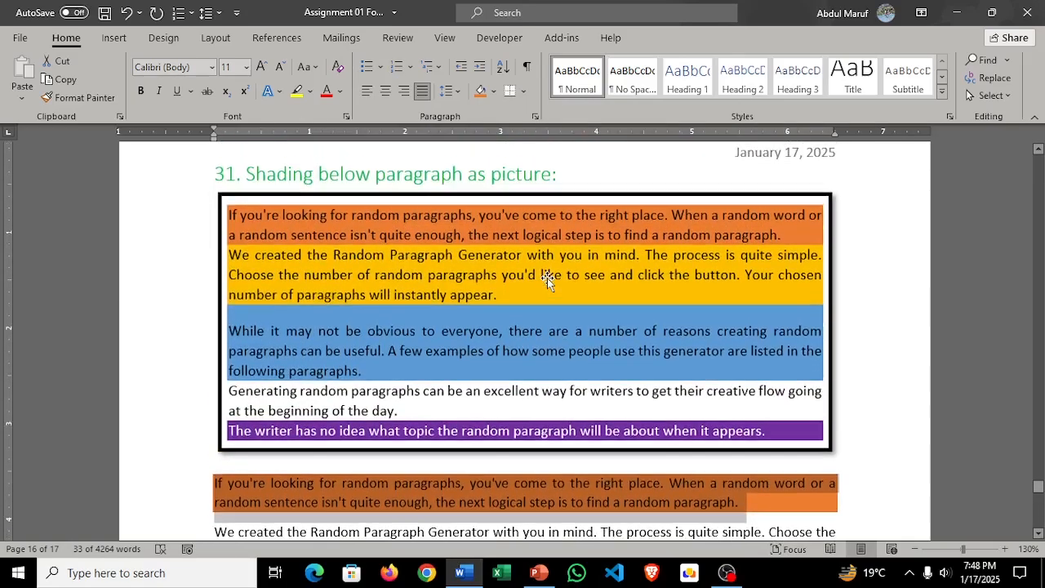
scroll(548, 277, down, 3)
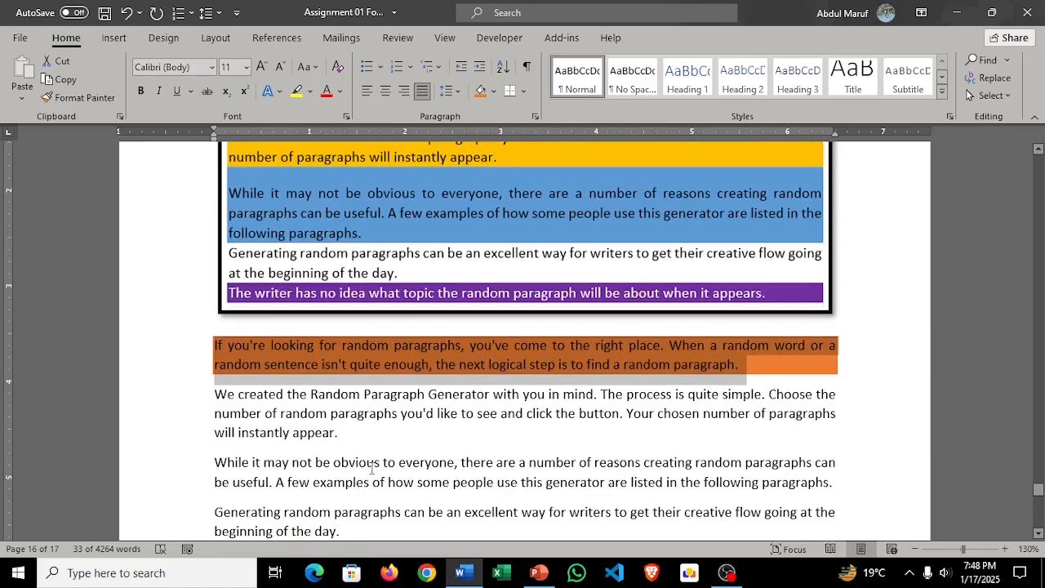
drag(346, 439, 204, 388)
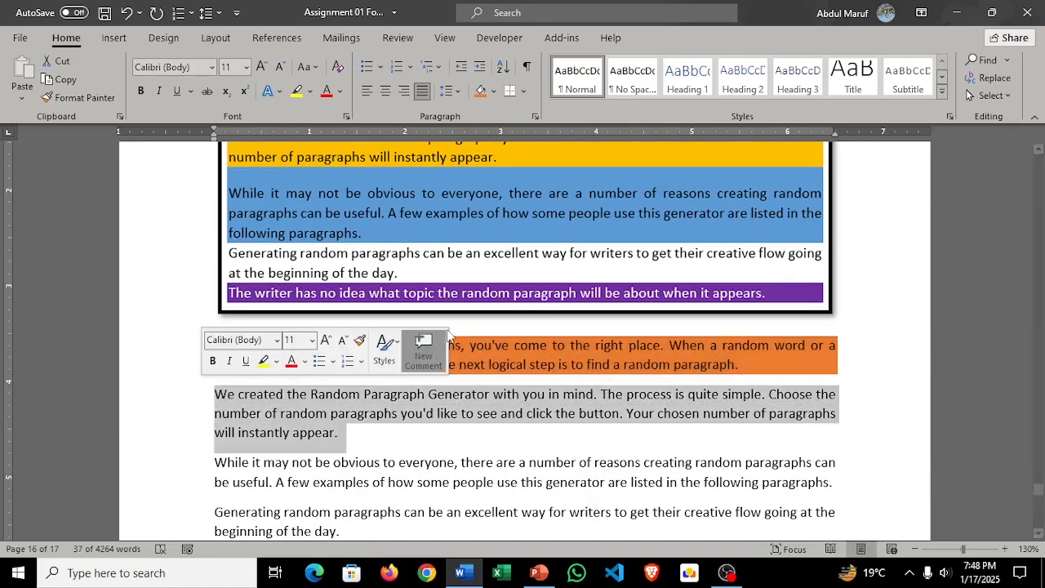
scroll(472, 326, up, 1)
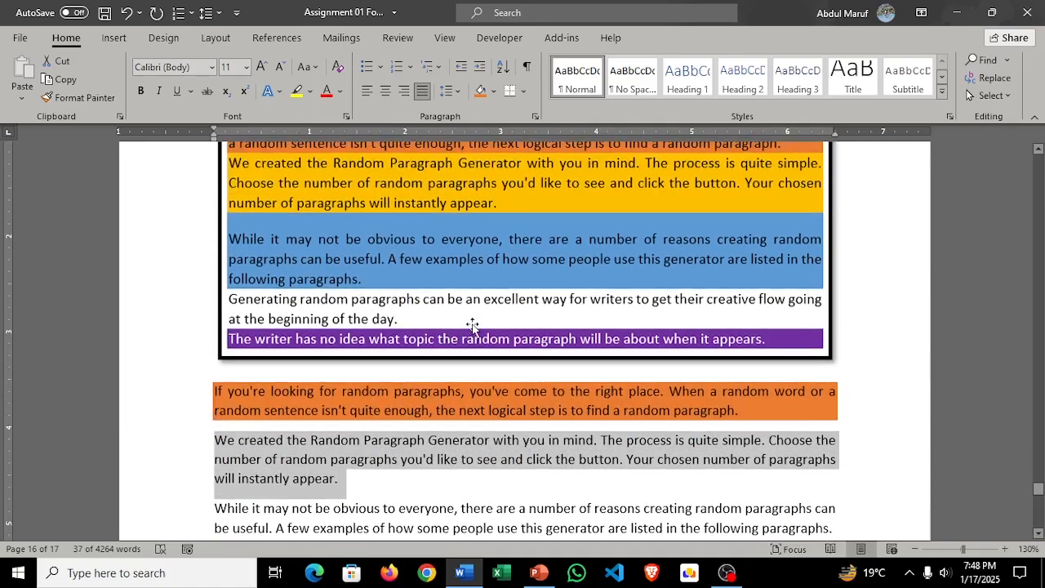
click(493, 92)
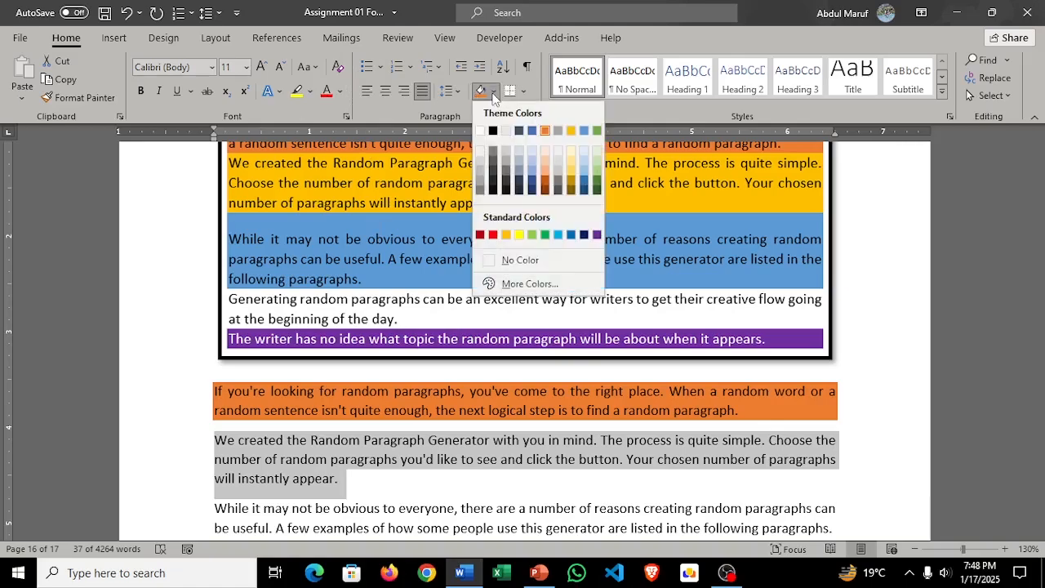
click(571, 131)
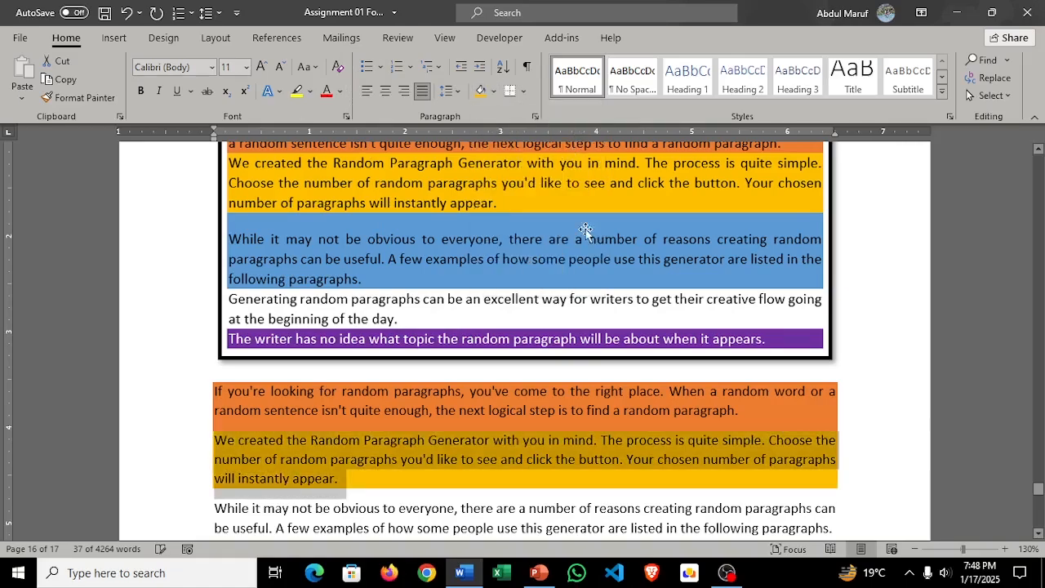
Step: Shade the third paragraph below the sample picture, starting "While it may not be obvious", with the medium blue theme colour
scroll(582, 347, down, 2)
scroll(579, 347, up, 2)
scroll(373, 489, down, 2)
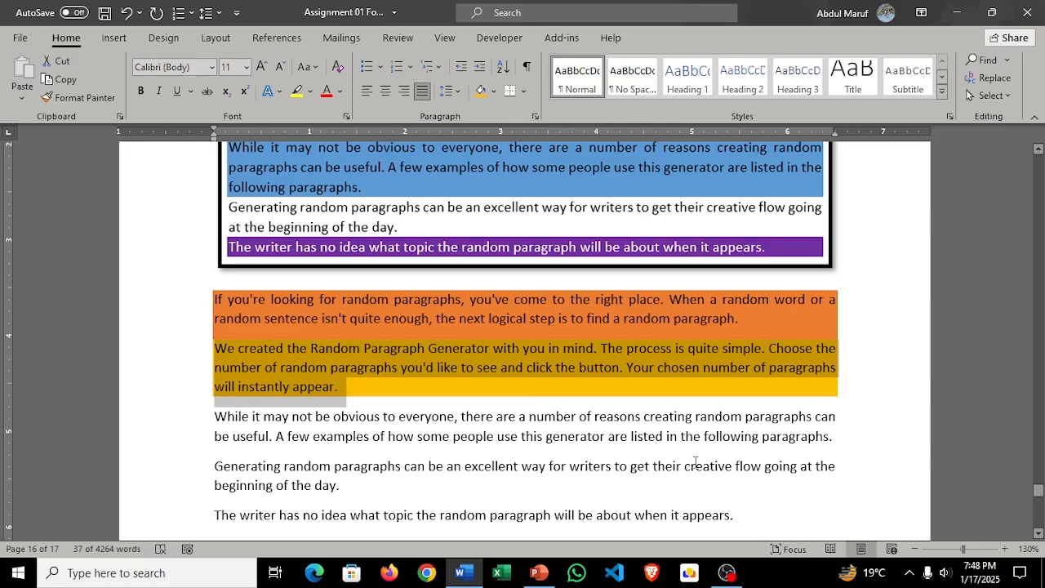
drag(832, 442, 186, 419)
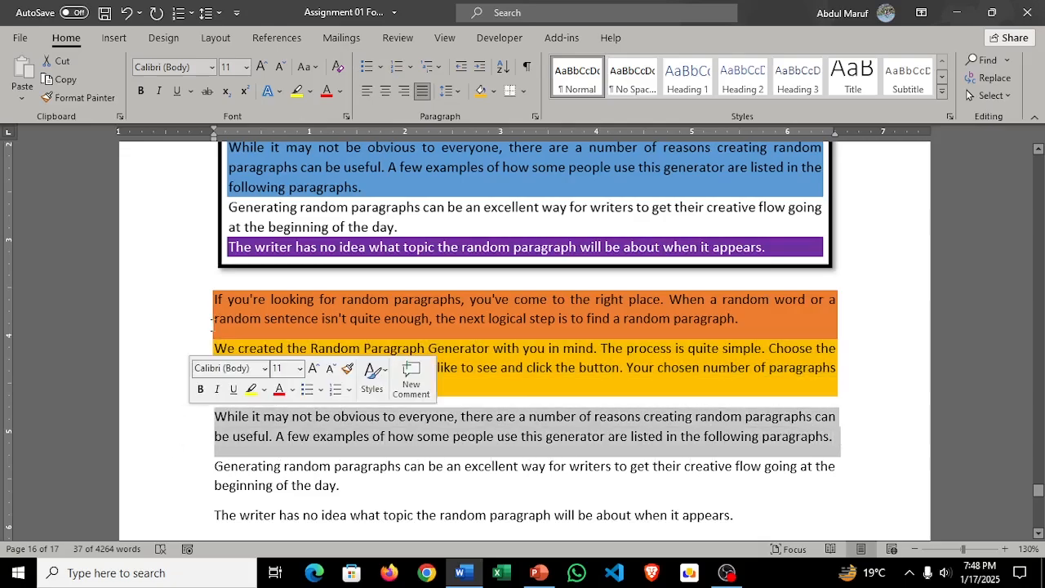
click(494, 91)
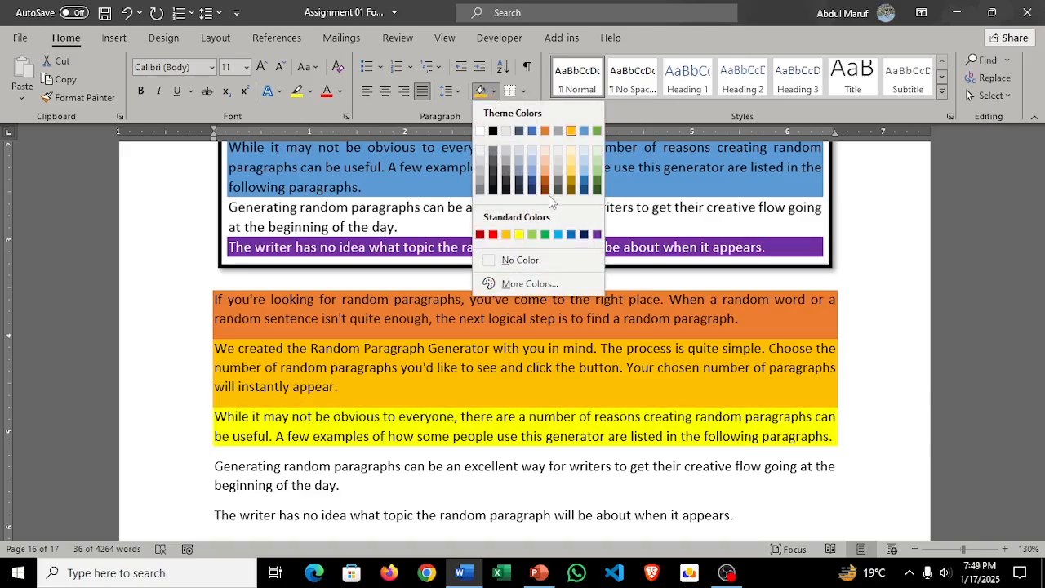
click(533, 132)
scroll(534, 283, up, 4)
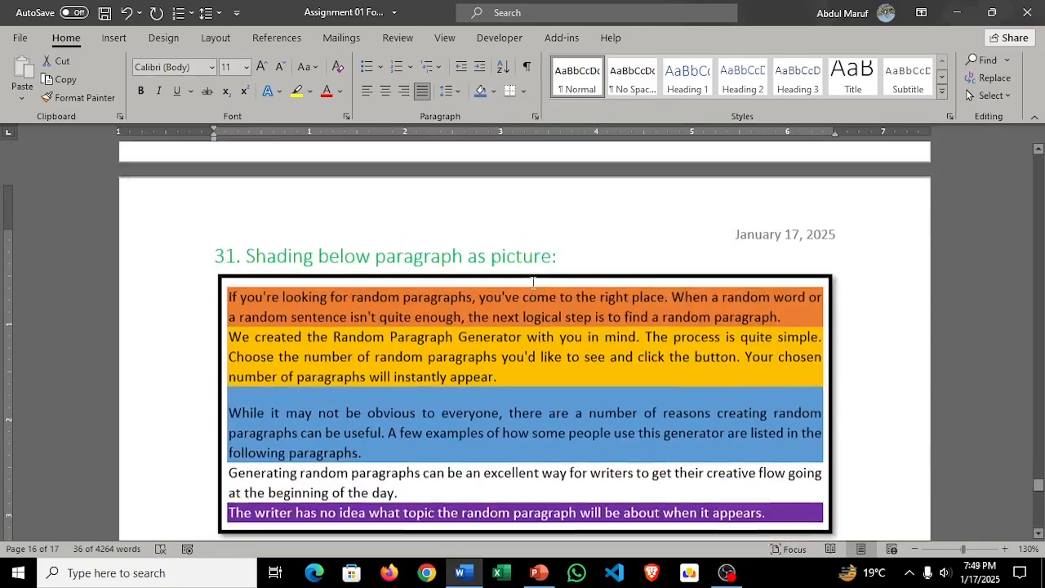
scroll(533, 283, up, 1)
scroll(533, 283, down, 5)
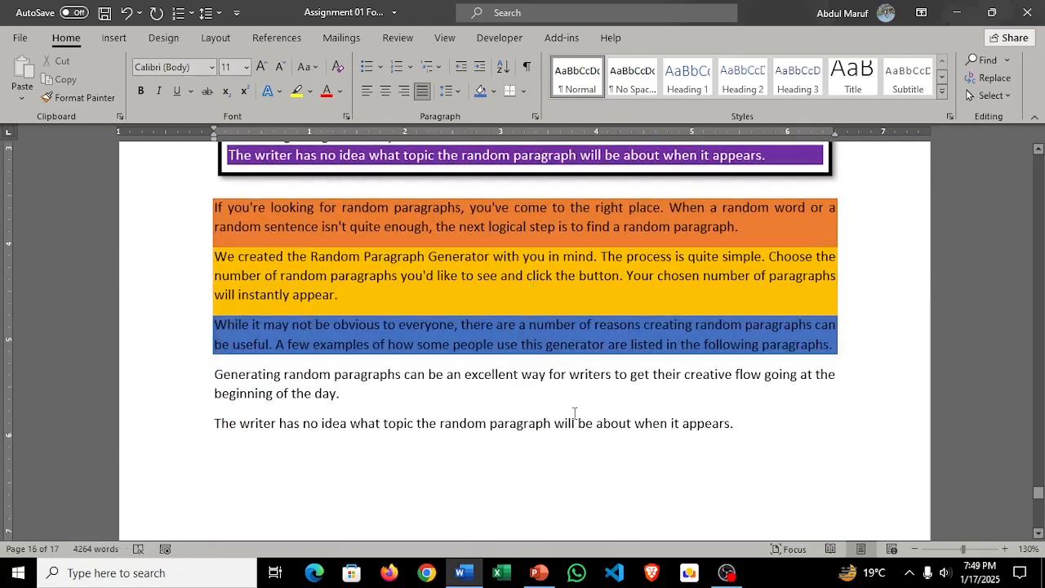
Step: Shade the last task 31 paragraph, starting "The writer has no idea", with the standard purple colour and clear the selection
scroll(588, 429, up, 1)
drag(744, 470, 208, 474)
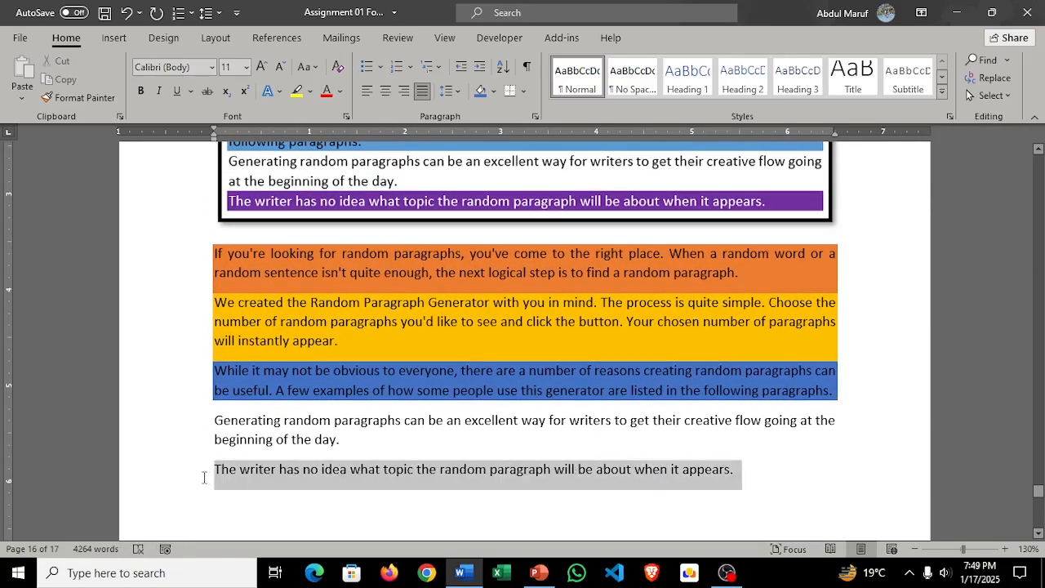
click(485, 91)
click(496, 91)
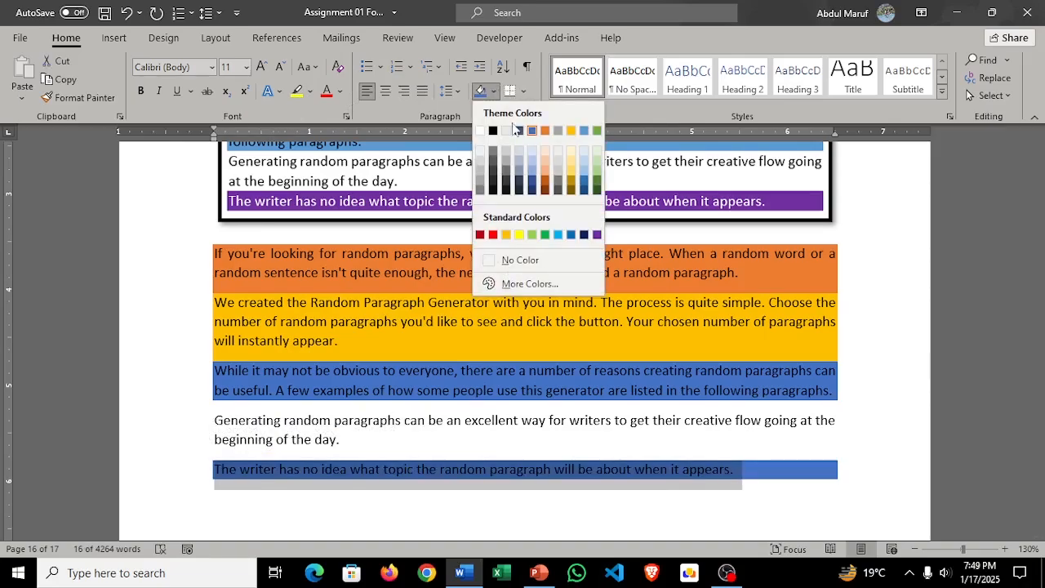
click(595, 237)
click(673, 417)
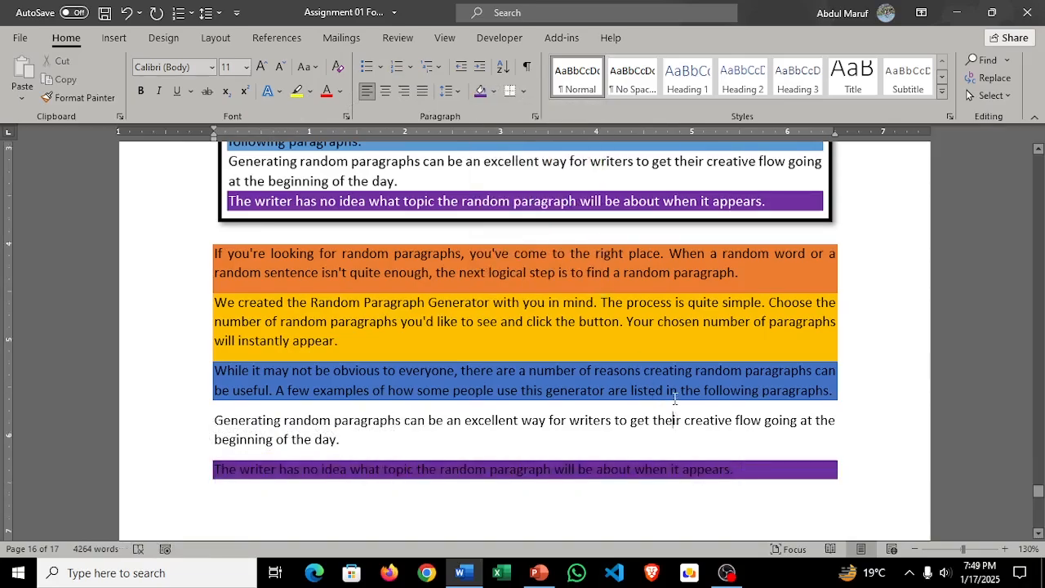
Step: Try clearing all formatting from the five paragraphs under the task 32 heading, and undo it
scroll(662, 387, down, 5)
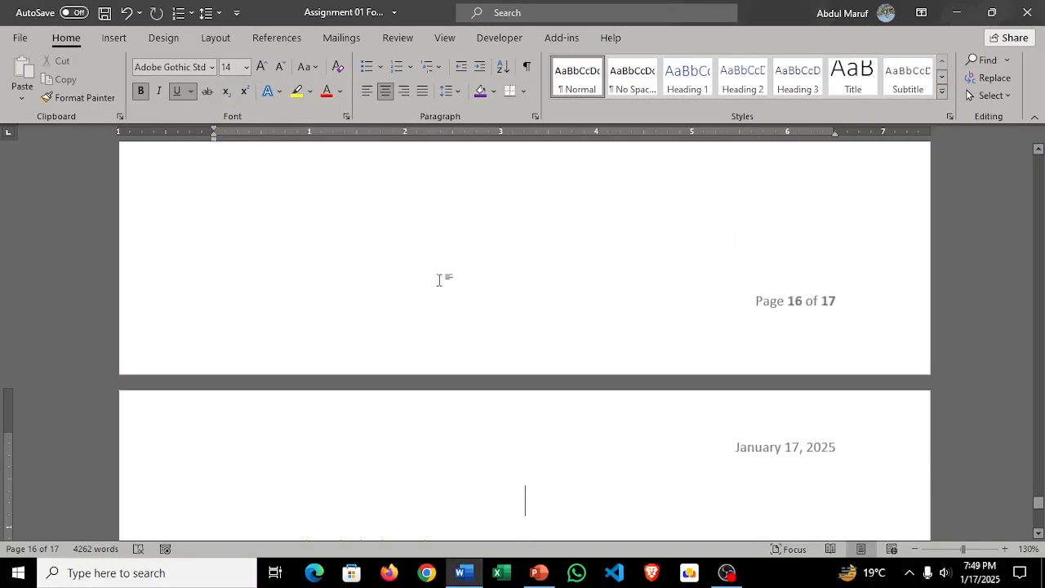
scroll(439, 280, down, 3)
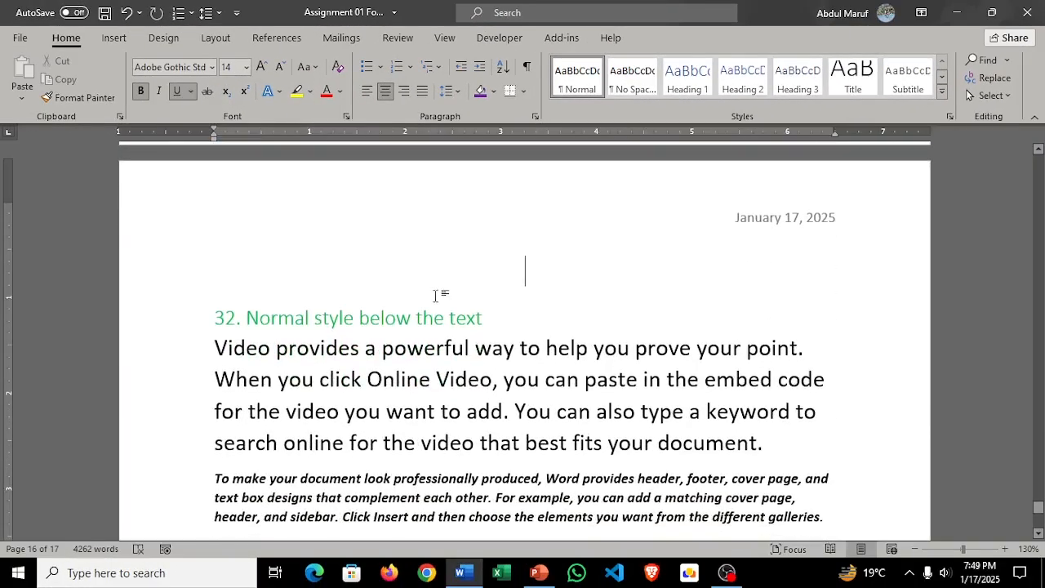
scroll(423, 333, down, 2)
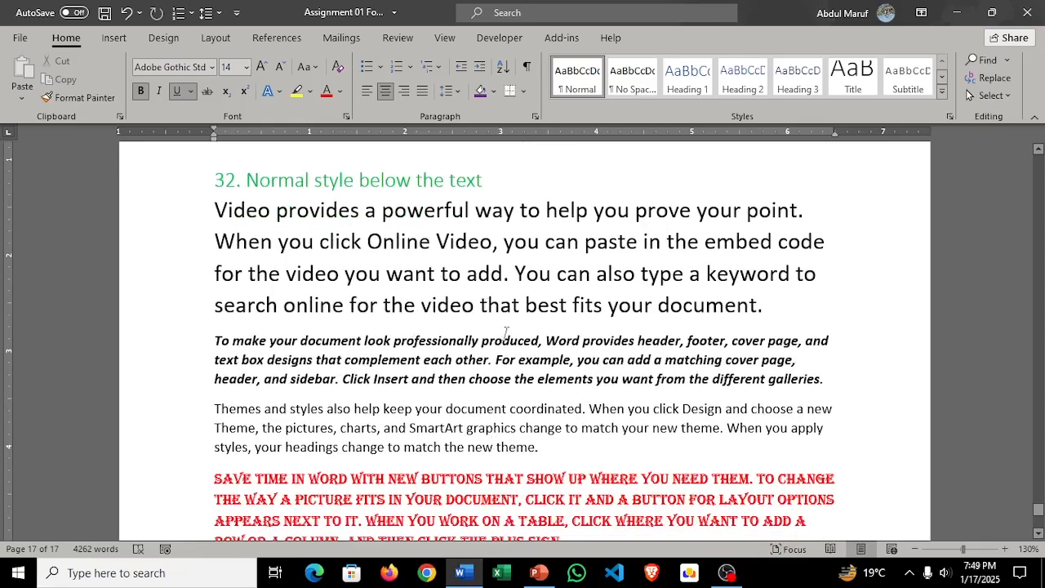
scroll(506, 333, down, 3)
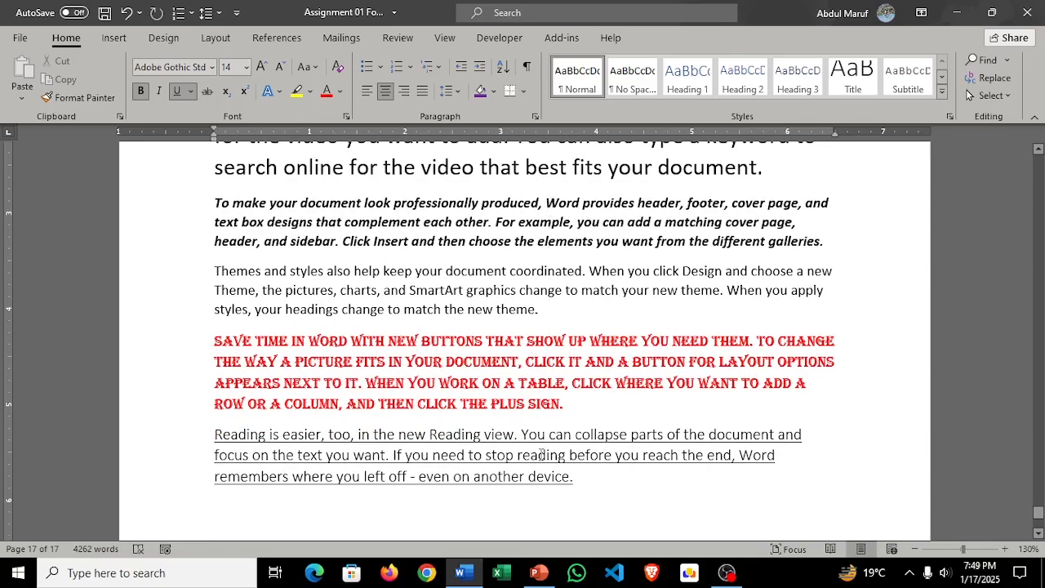
drag(586, 481, 206, 482)
scroll(599, 390, down, 3)
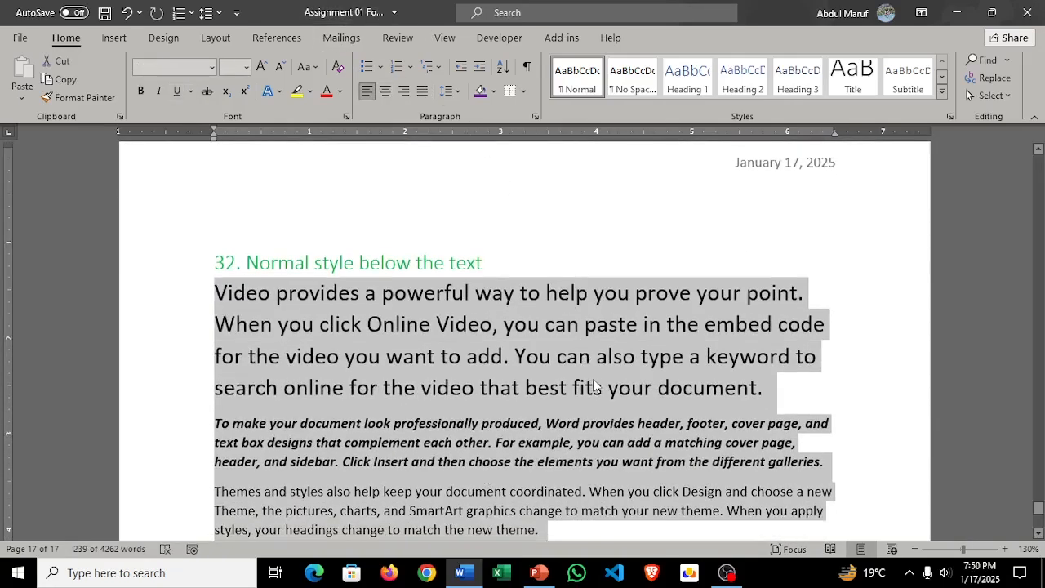
click(339, 68)
scroll(549, 359, down, 2)
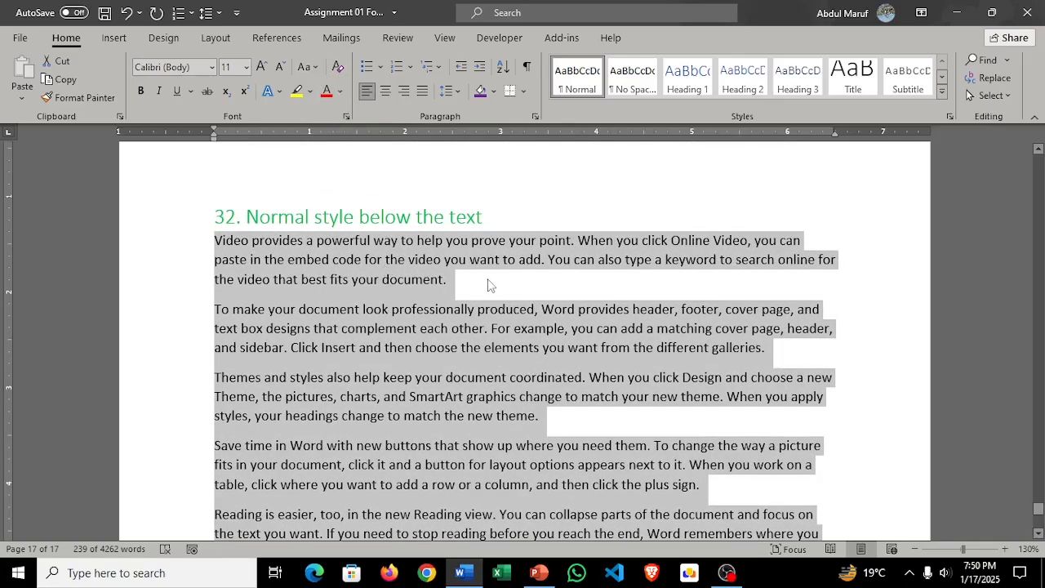
key(ctrl+z)
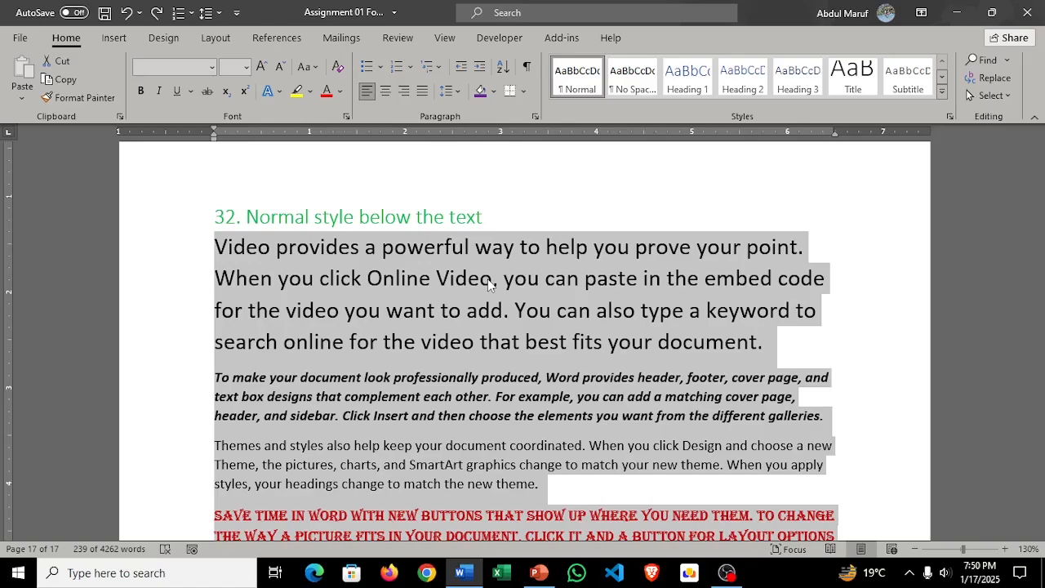
Step: Examine the font, size and style settings of the differently formatted paragraphs under the task 32 heading
click(481, 280)
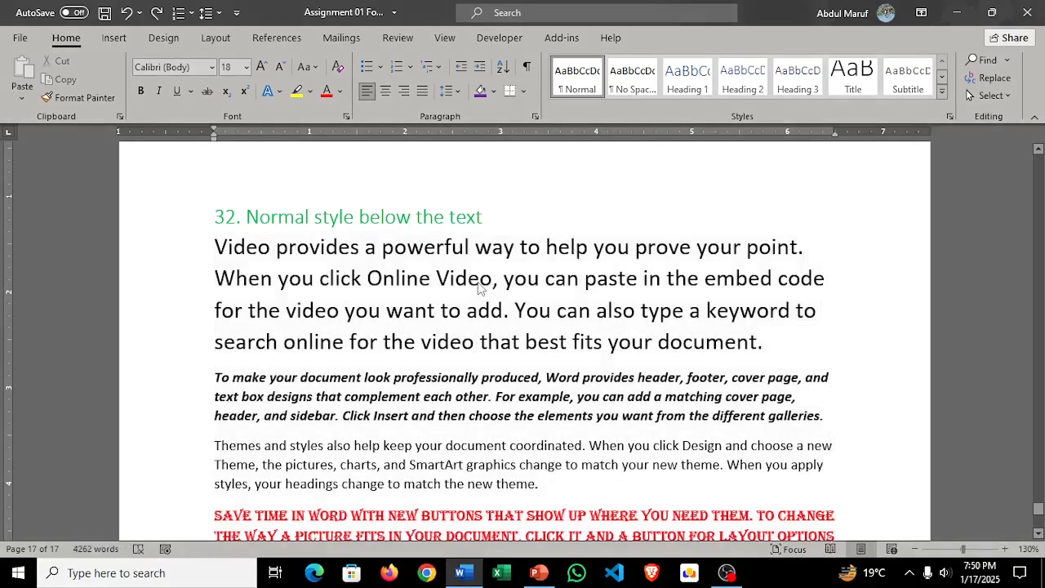
click(470, 378)
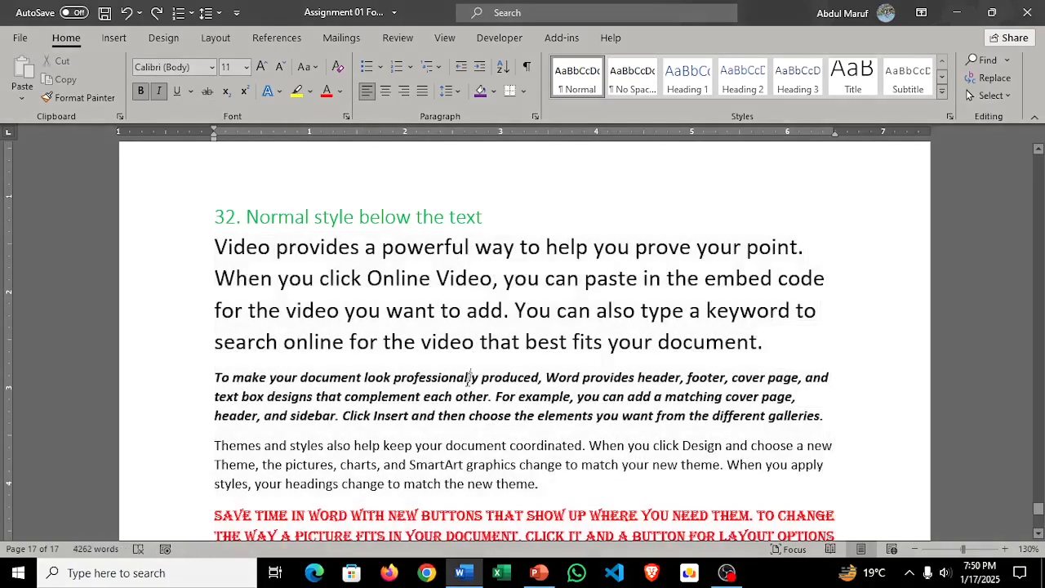
scroll(469, 377, down, 3)
click(514, 439)
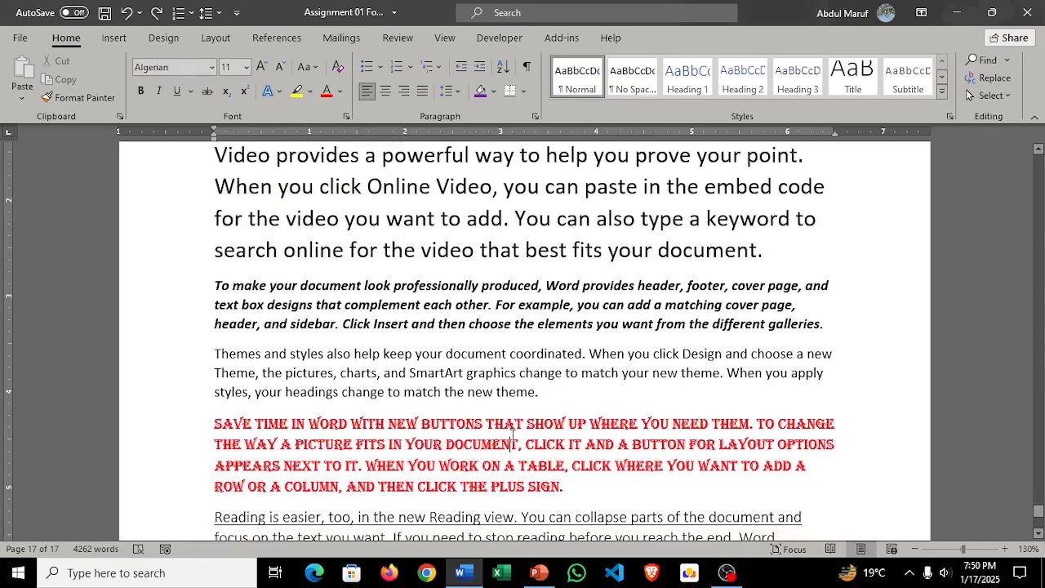
scroll(546, 445, down, 4)
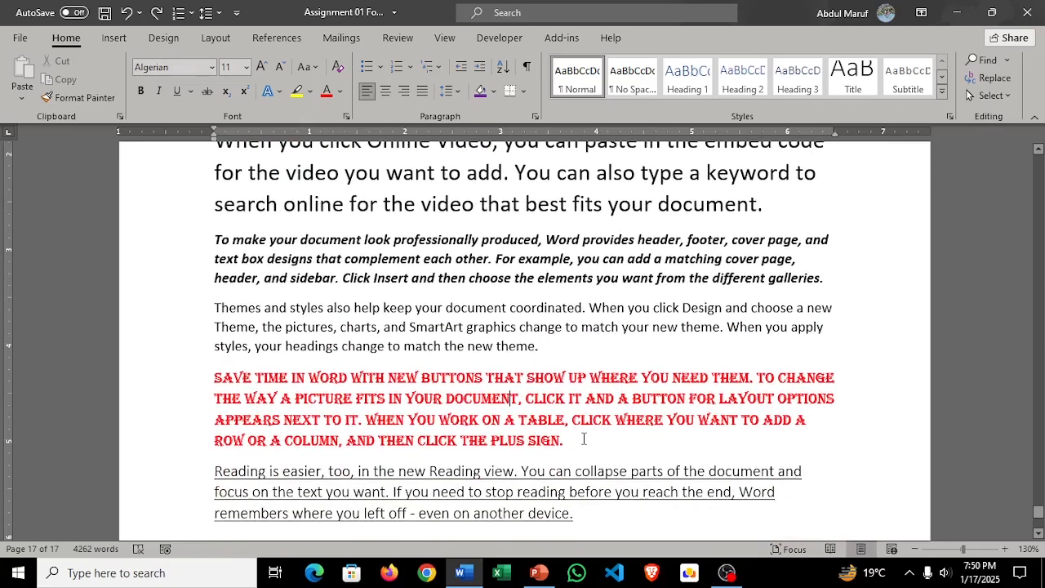
scroll(562, 435, down, 1)
click(518, 400)
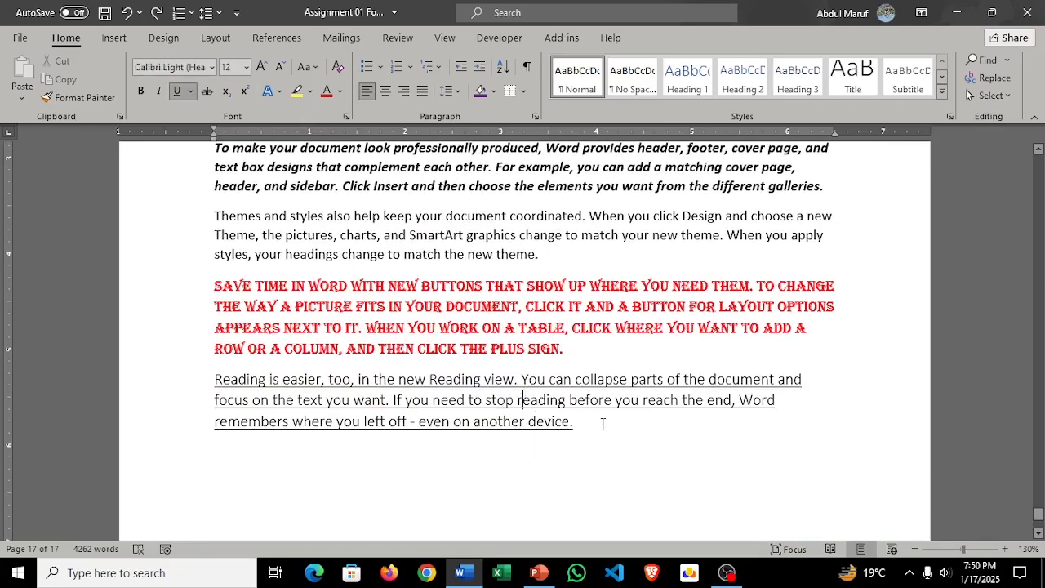
Step: Clear all formatting from the five paragraphs under the task 32 heading "Normal style below the text"
drag(565, 426, 175, 378)
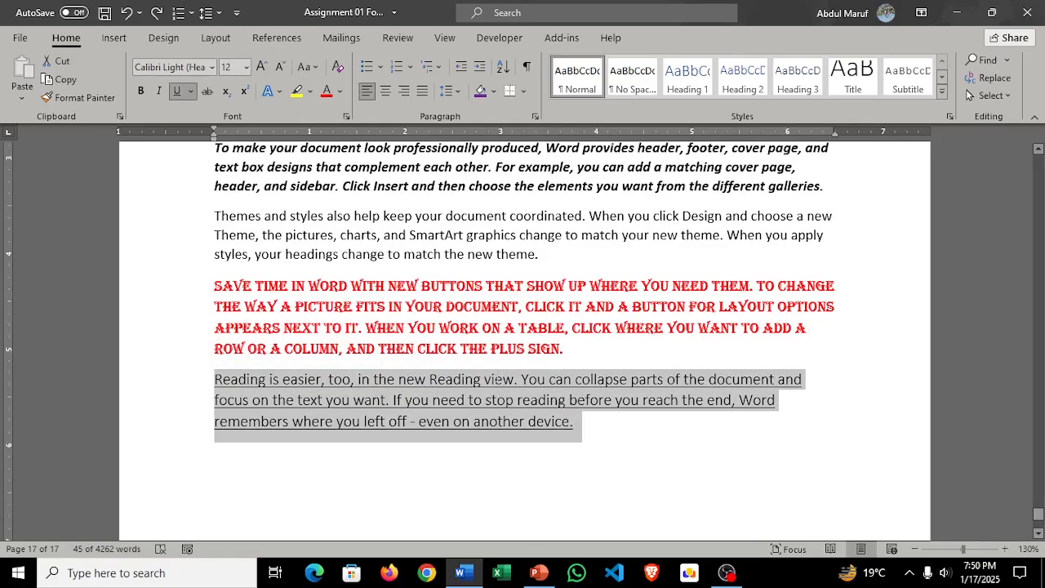
scroll(496, 379, up, 2)
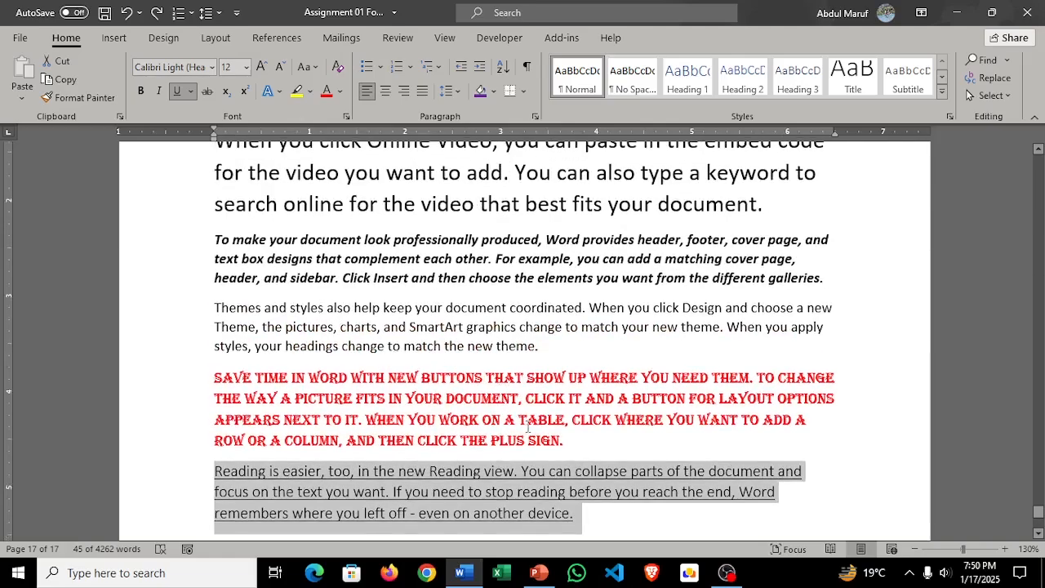
scroll(527, 424, up, 3)
scroll(605, 515, down, 3)
drag(606, 515, 200, 190)
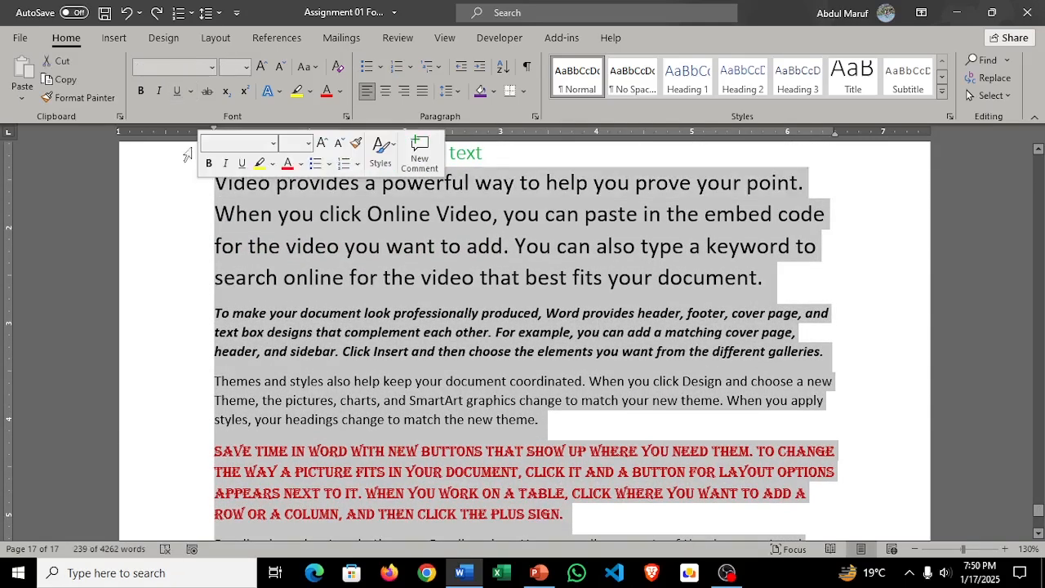
click(341, 68)
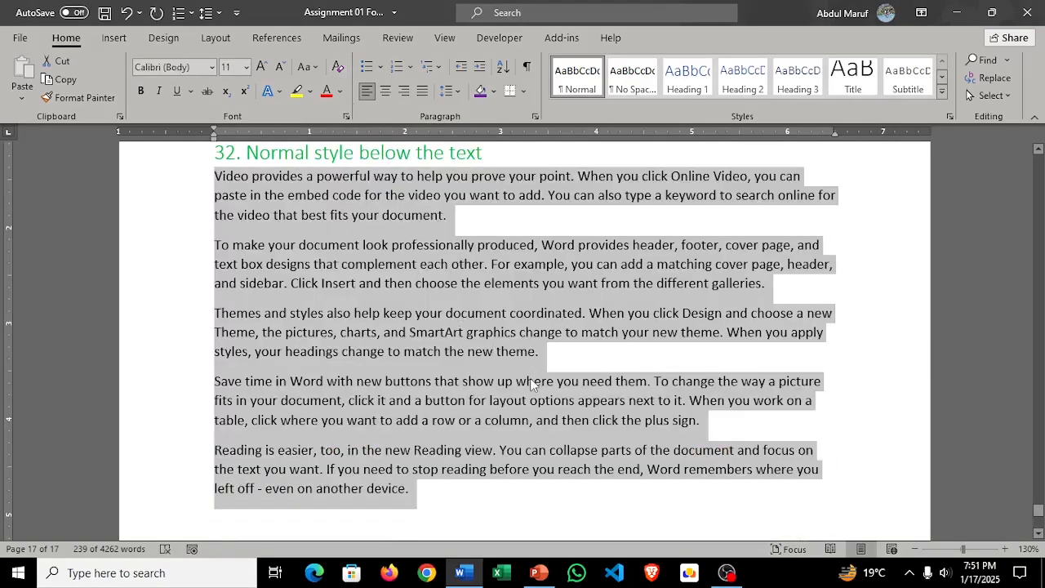
scroll(530, 384, up, 2)
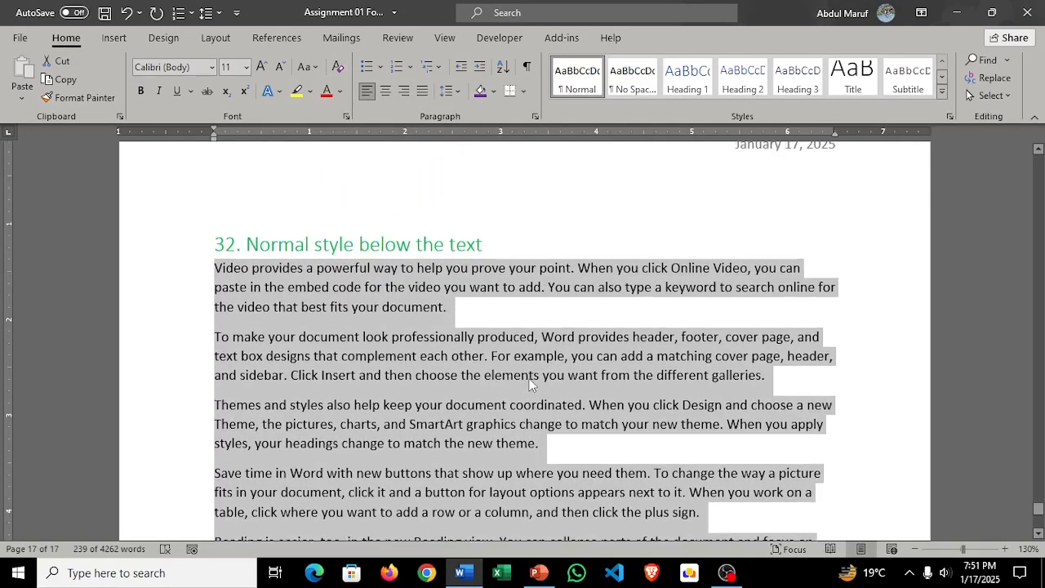
Step: Format the five task 32 paragraphs in Times New Roman, size 12, with justified alignment
click(212, 68)
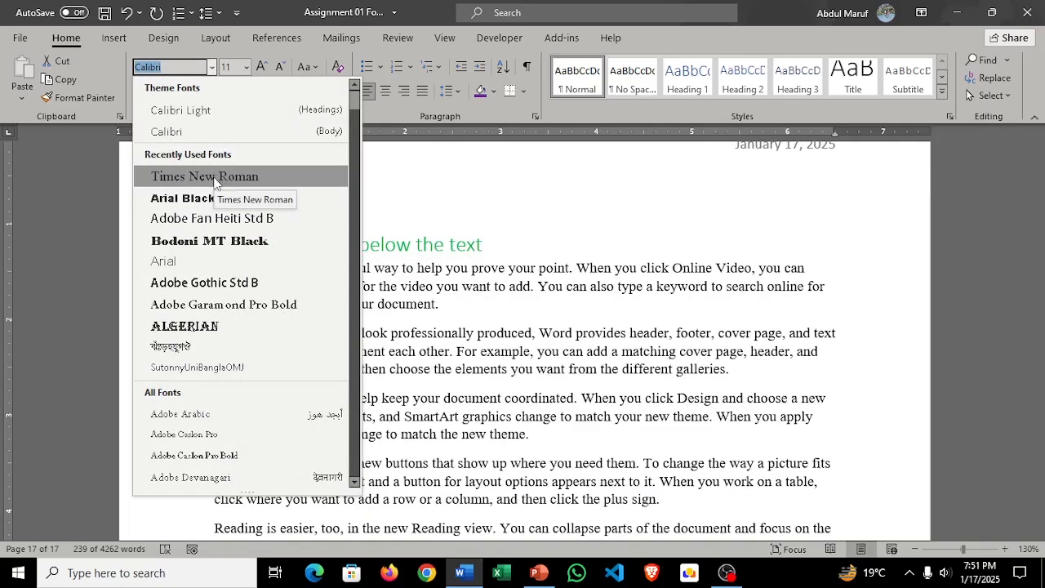
click(216, 178)
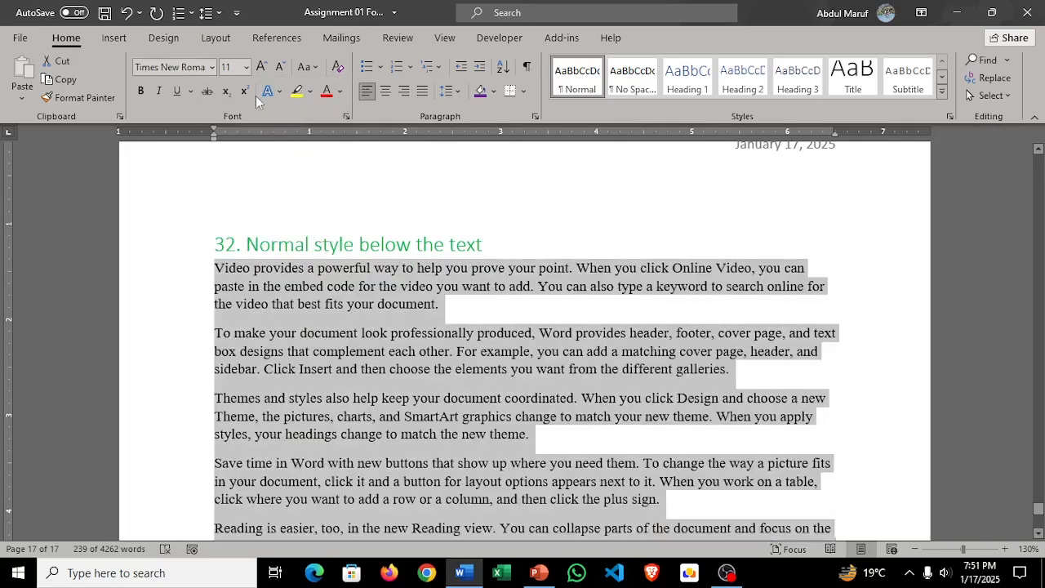
click(263, 66)
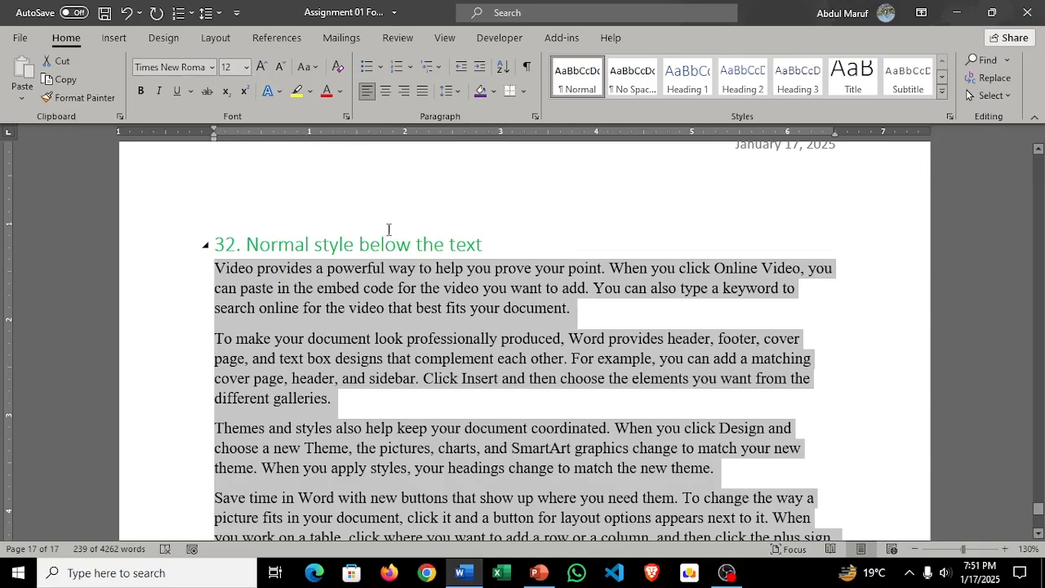
click(426, 93)
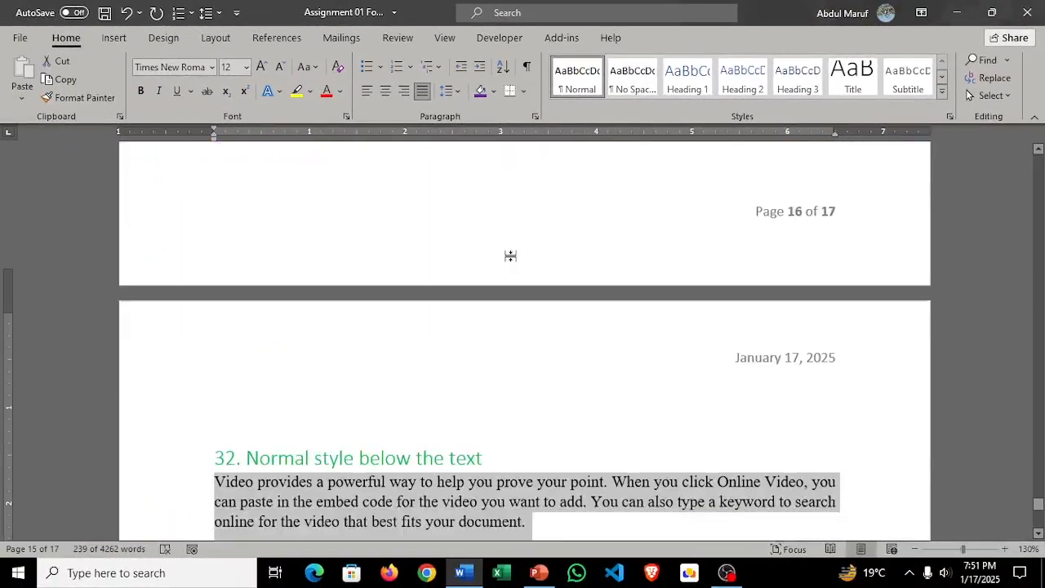
scroll(602, 316, down, 5)
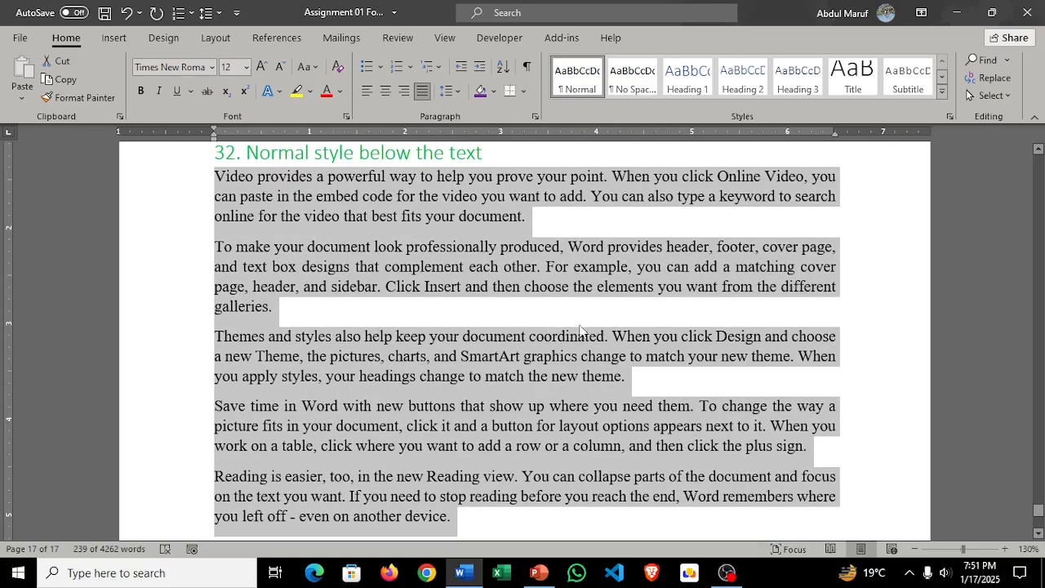
Step: Deselect the task 32 paragraphs and review their formatting through to the end of the page
scroll(458, 236, down, 2)
click(459, 236)
scroll(572, 326, up, 3)
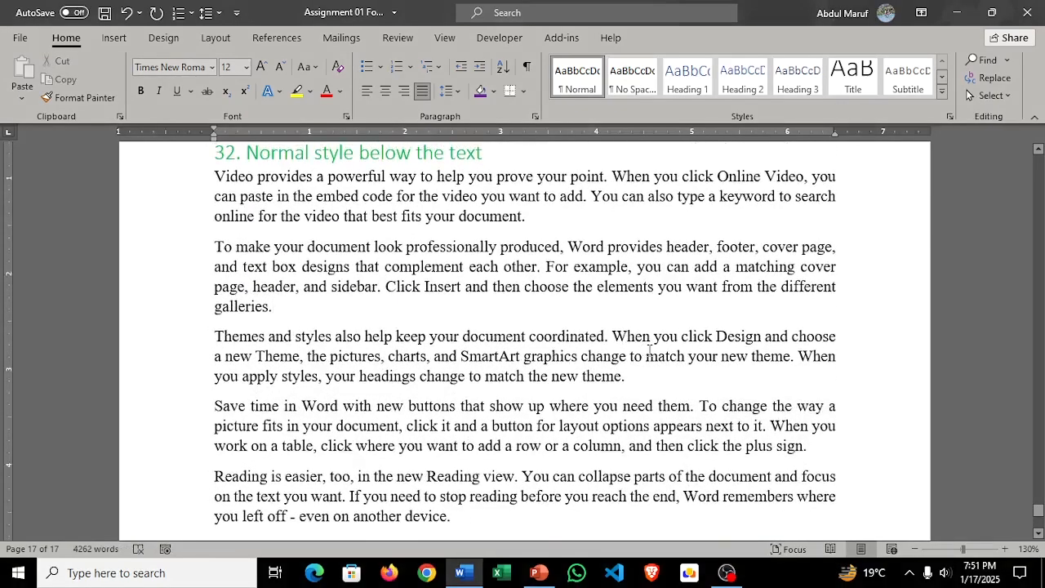
scroll(651, 353, down, 2)
scroll(651, 353, down, 5)
scroll(651, 353, up, 9)
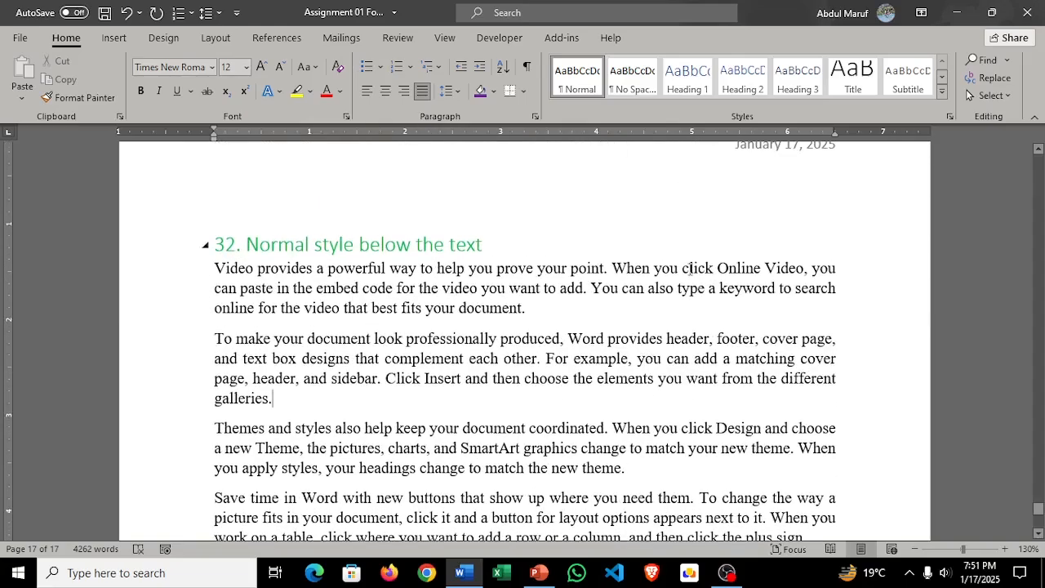
scroll(471, 303, up, 2)
scroll(472, 303, down, 5)
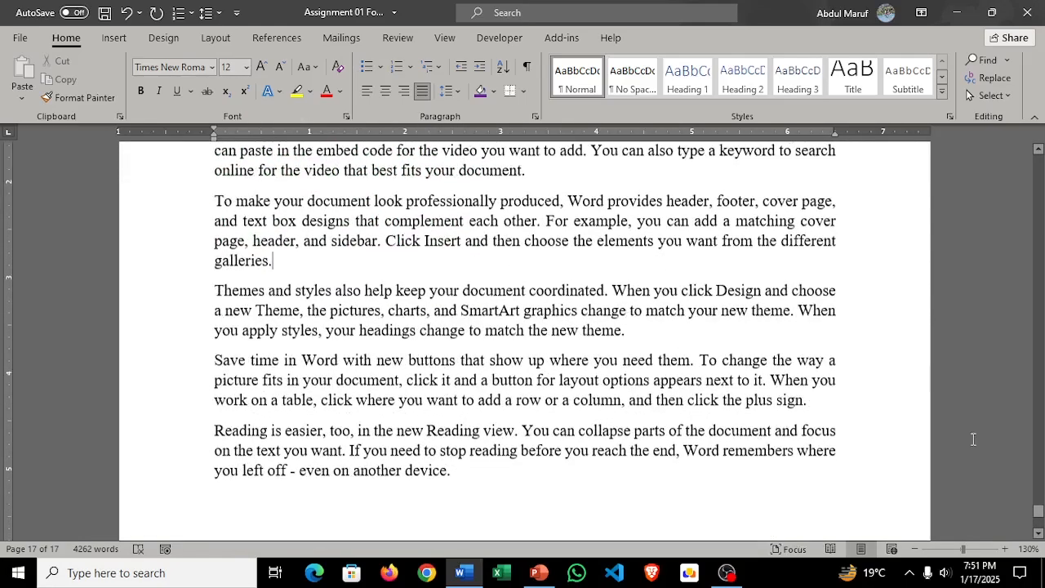
Step: Review the document from task 1's three differently formatted paragraphs through to task 32 on the last page
drag(1040, 514, 1039, 161)
scroll(640, 301, down, 5)
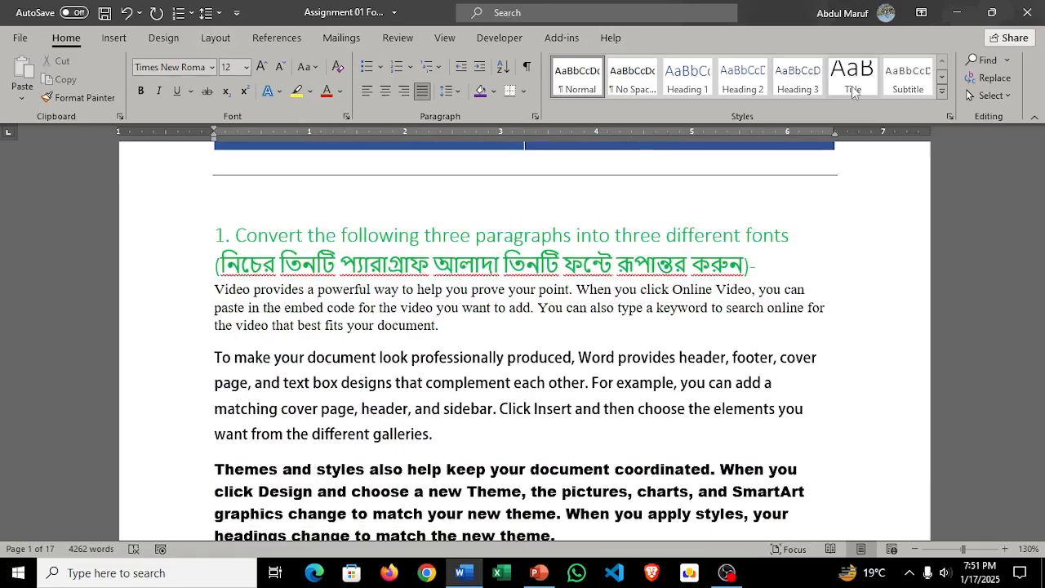
scroll(219, 181, down, 2)
scroll(219, 181, down, 10)
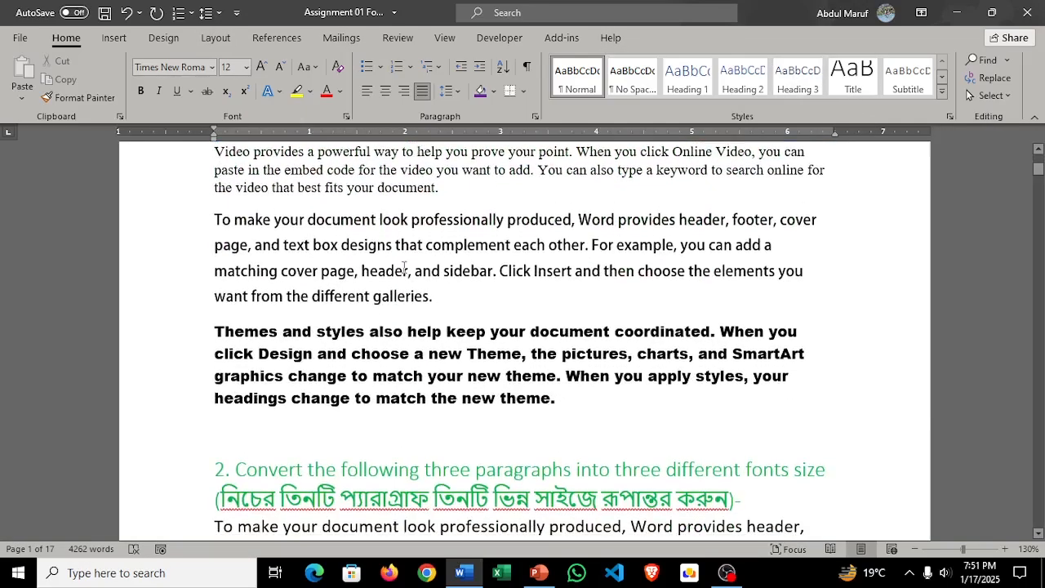
drag(1038, 176, 1038, 520)
scroll(655, 335, up, 5)
scroll(656, 334, down, 1)
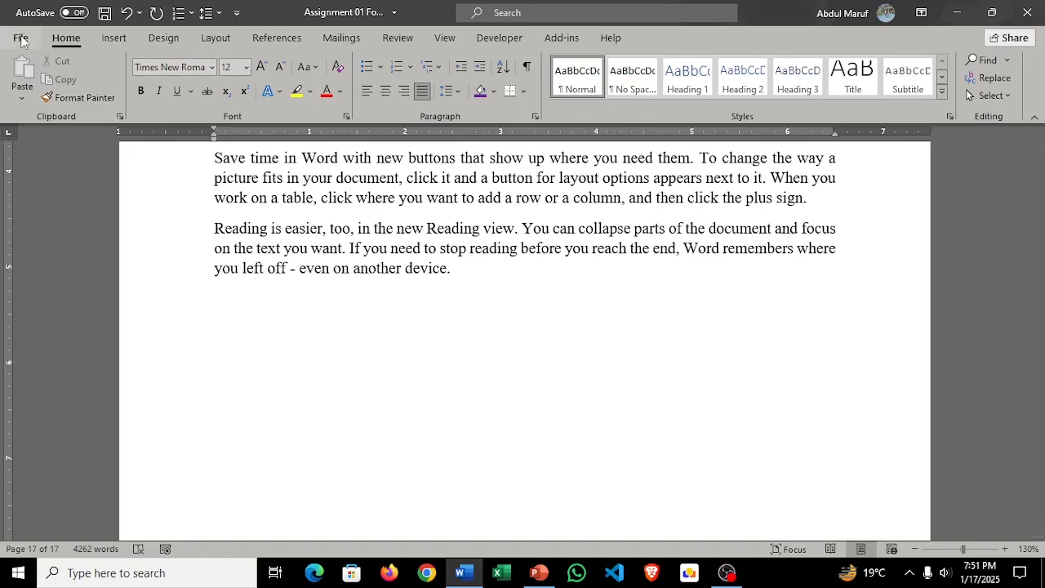
scroll(483, 276, up, 2)
scroll(483, 276, up, 3)
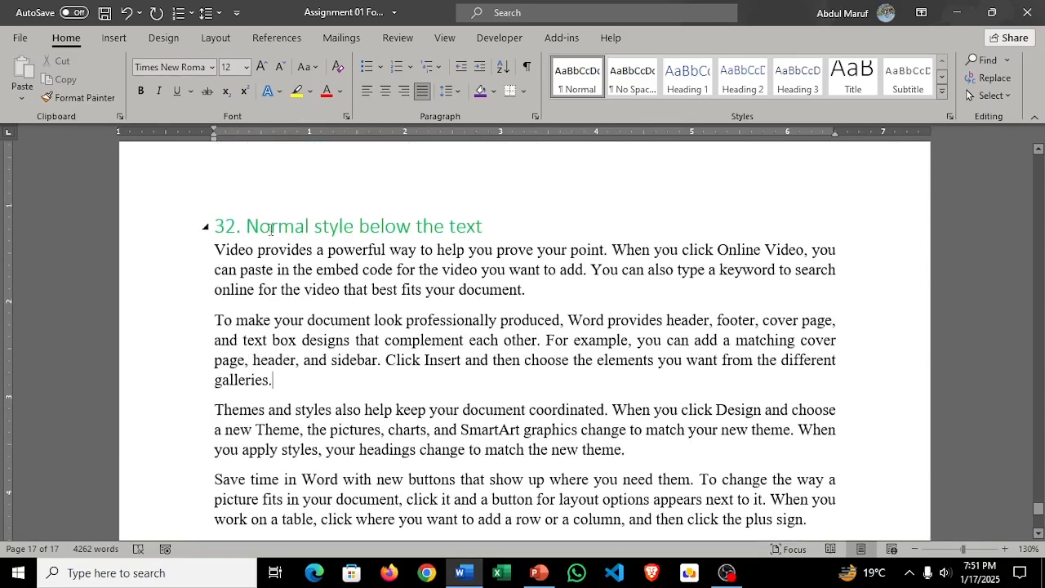
Step: Copy the last three task 32 paragraphs and bring up the paste options on the empty line below them
scroll(442, 481, down, 1)
drag(455, 504, 169, 310)
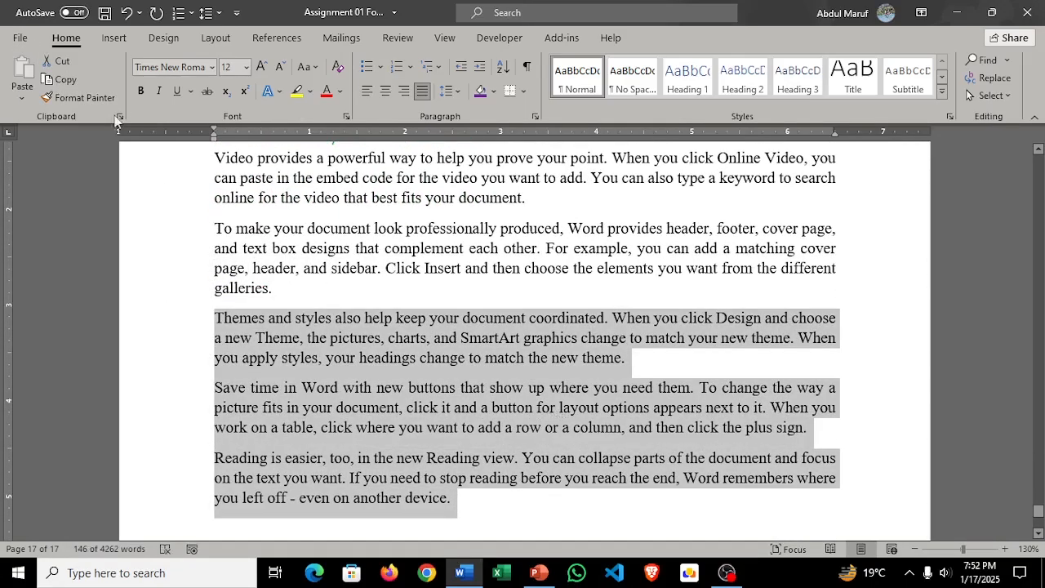
click(77, 80)
scroll(525, 332, down, 3)
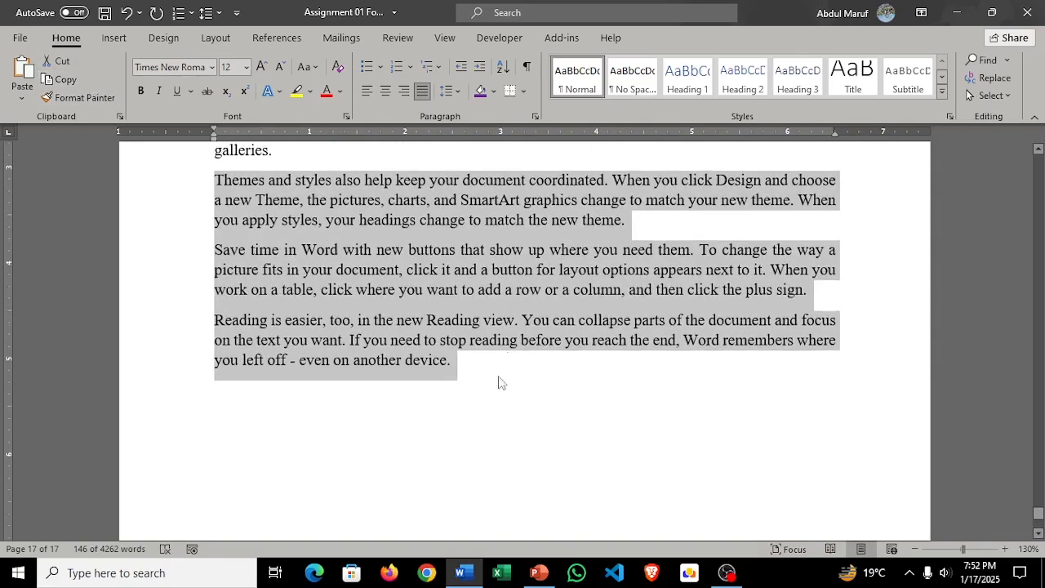
click(388, 394)
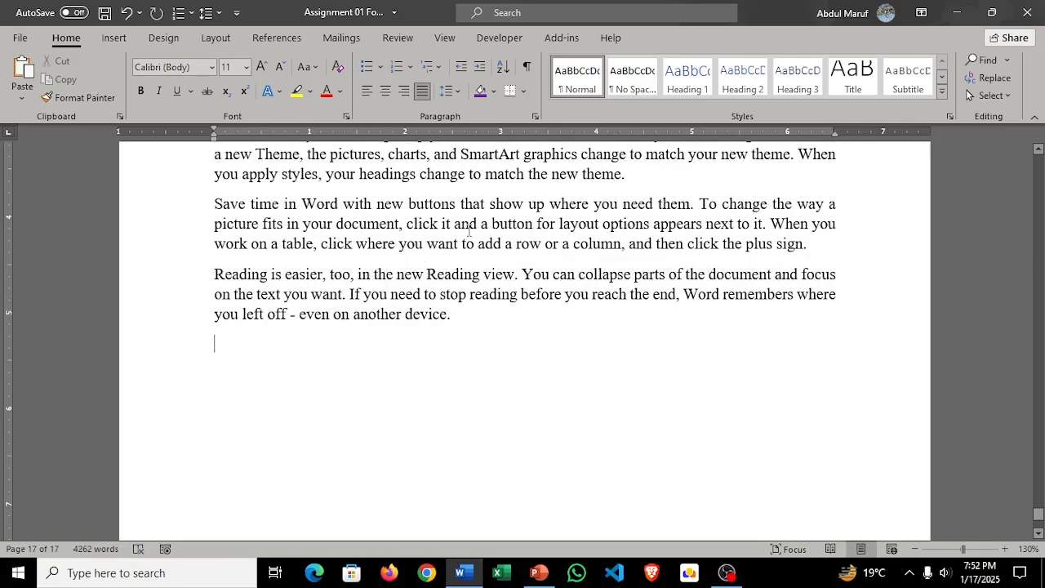
right_click(221, 356)
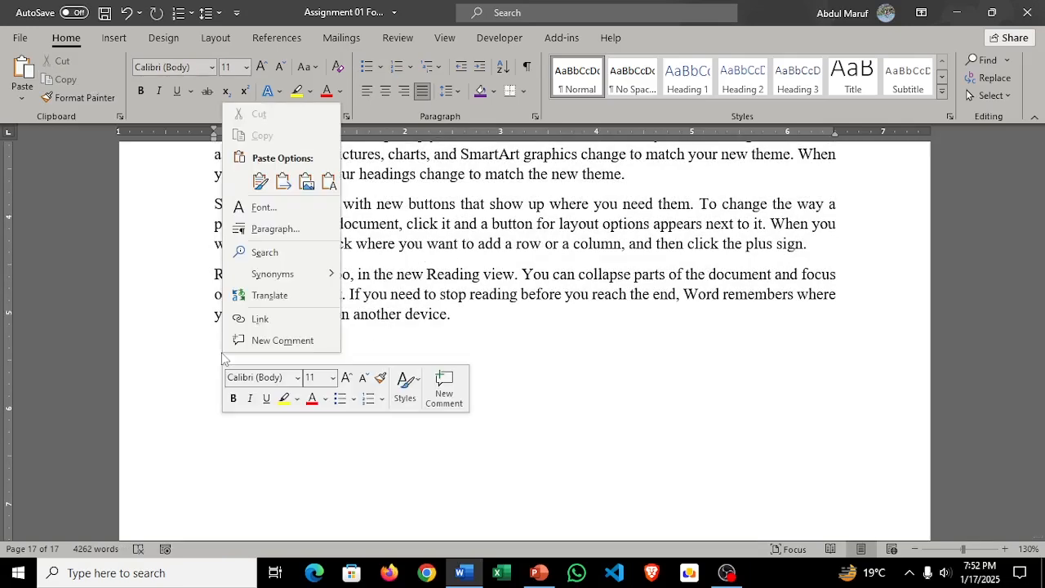
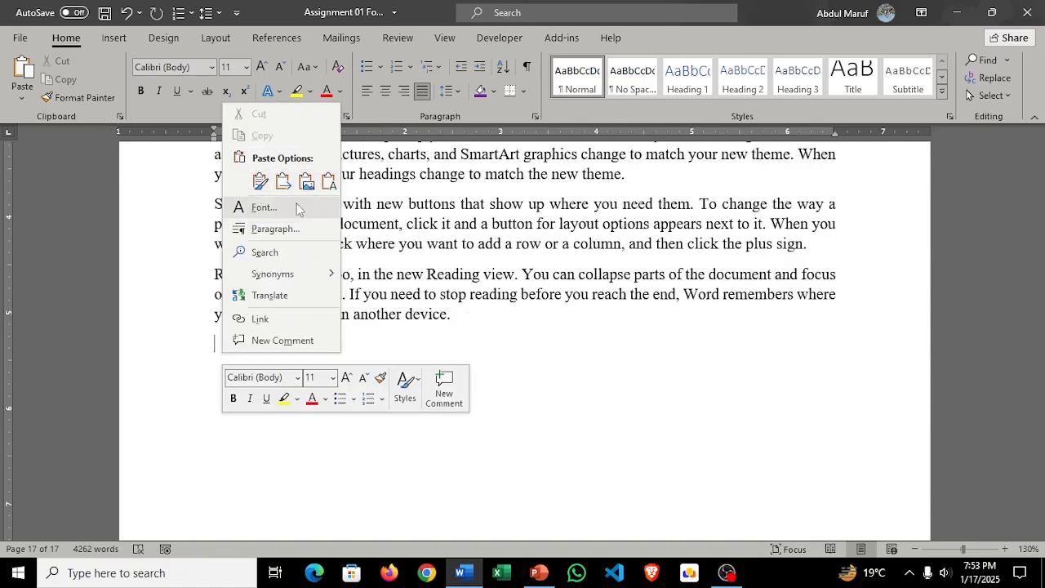
Step: Copy the last two task 32 paragraphs and paste them four times in a row from the empty line below
click(493, 342)
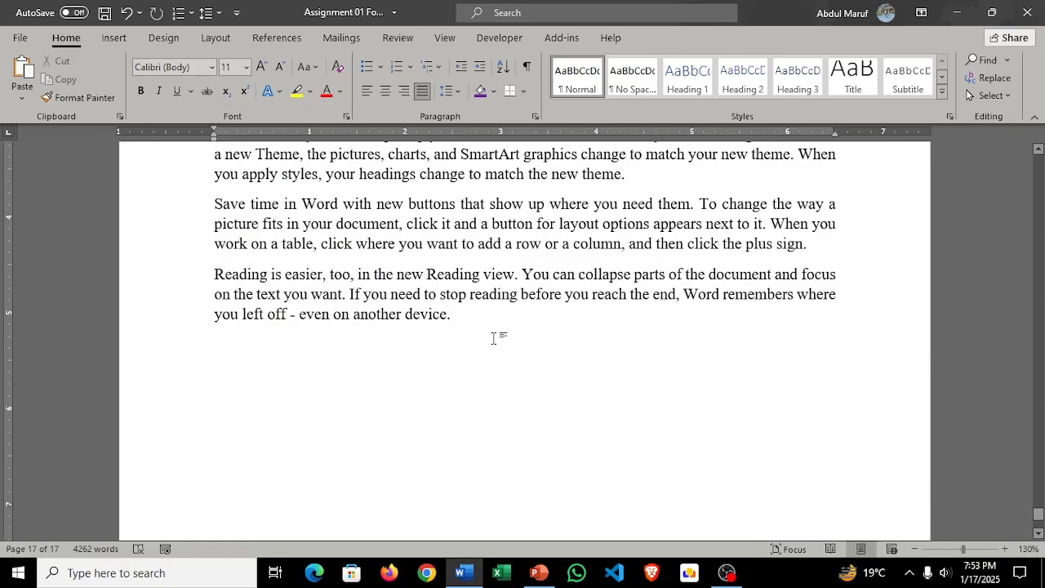
drag(454, 322, 200, 203)
key(ctrl+c)
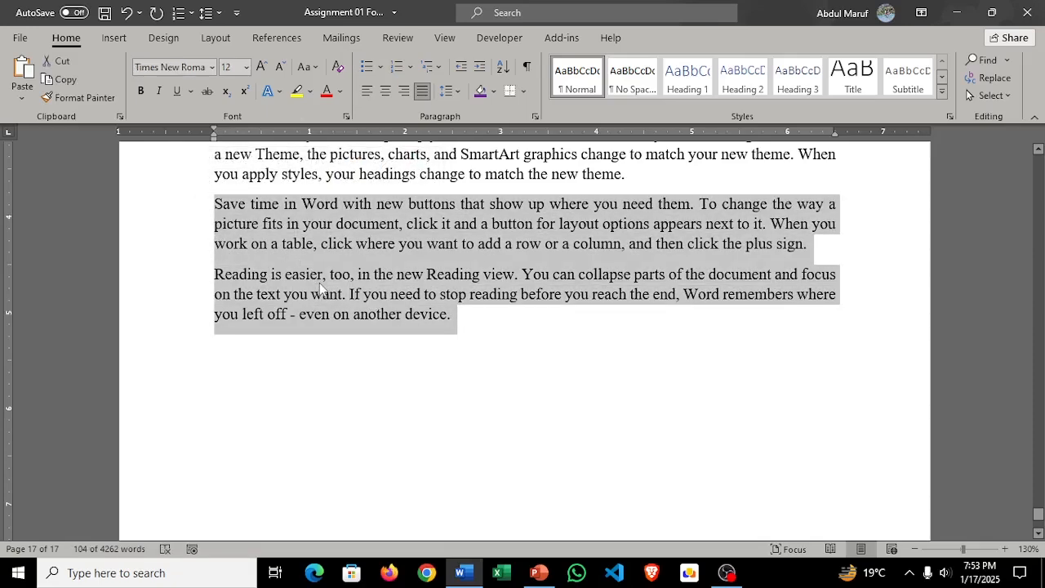
click(293, 375)
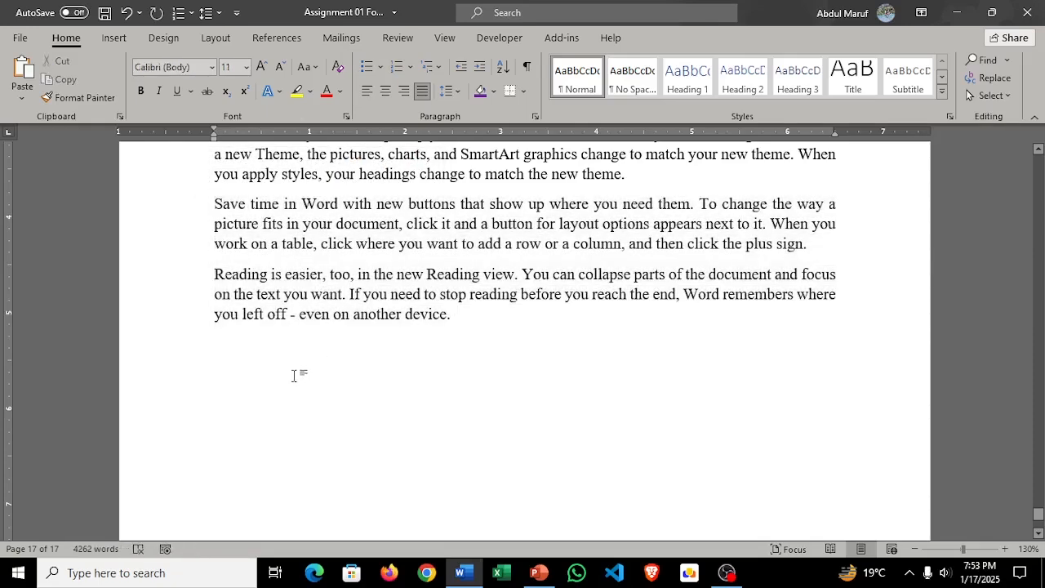
key(ctrl+v)
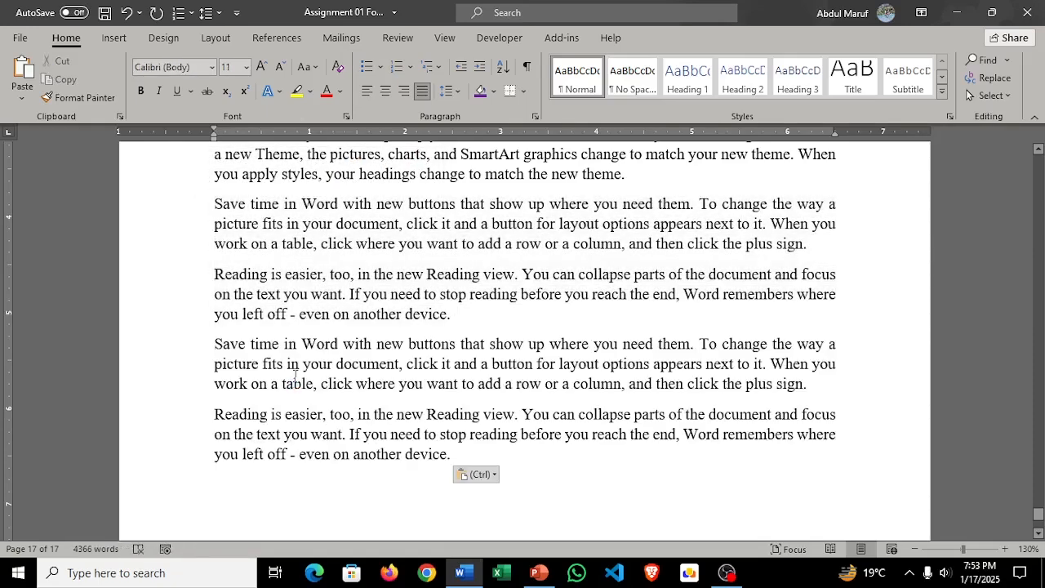
key(ctrl+v)
key(ctrl+v)
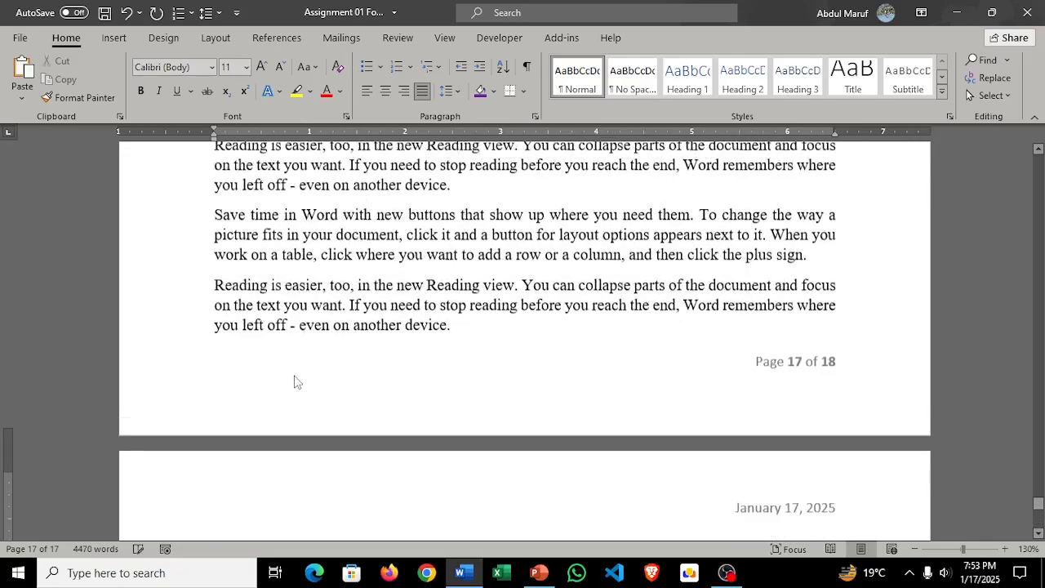
key(ctrl+v)
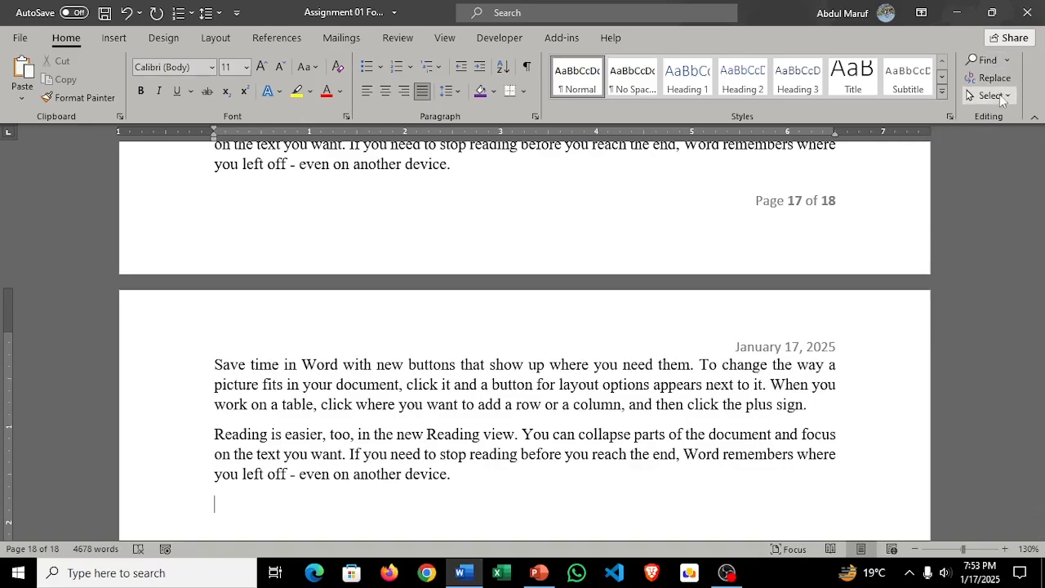
Step: Review the pasted paragraphs at the document's end and the title block and task 1 on the first page
scroll(703, 258, up, 6)
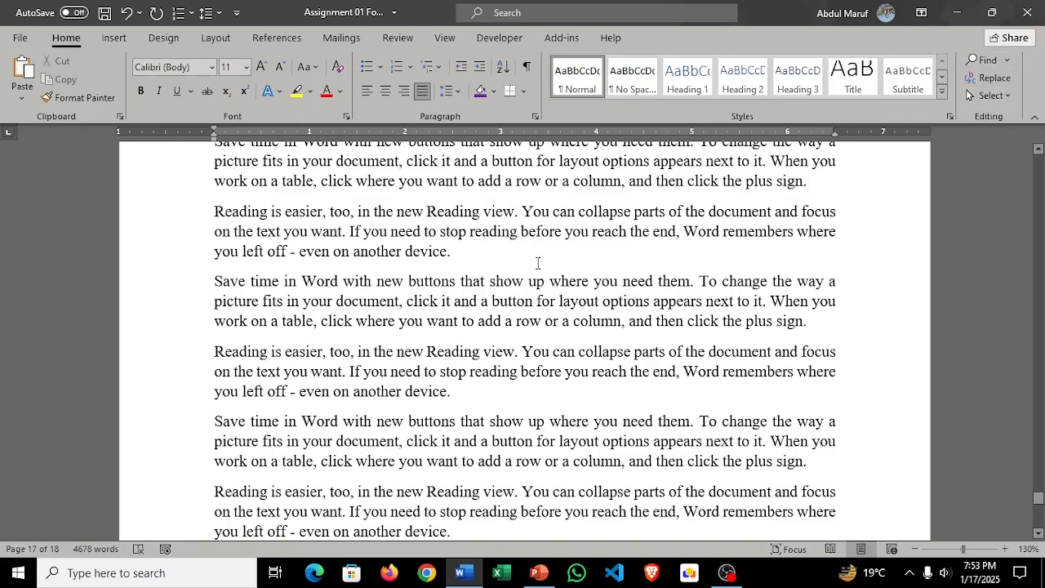
scroll(538, 263, down, 12)
scroll(570, 272, up, 1)
scroll(645, 299, up, 10)
drag(1039, 490, 1040, 160)
scroll(548, 312, down, 1)
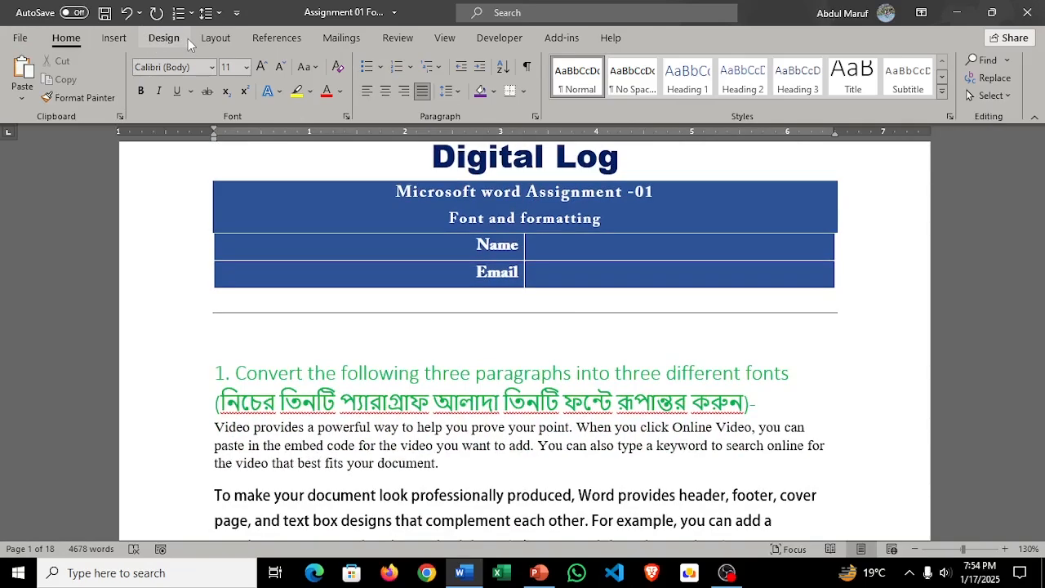
scroll(352, 282, down, 1)
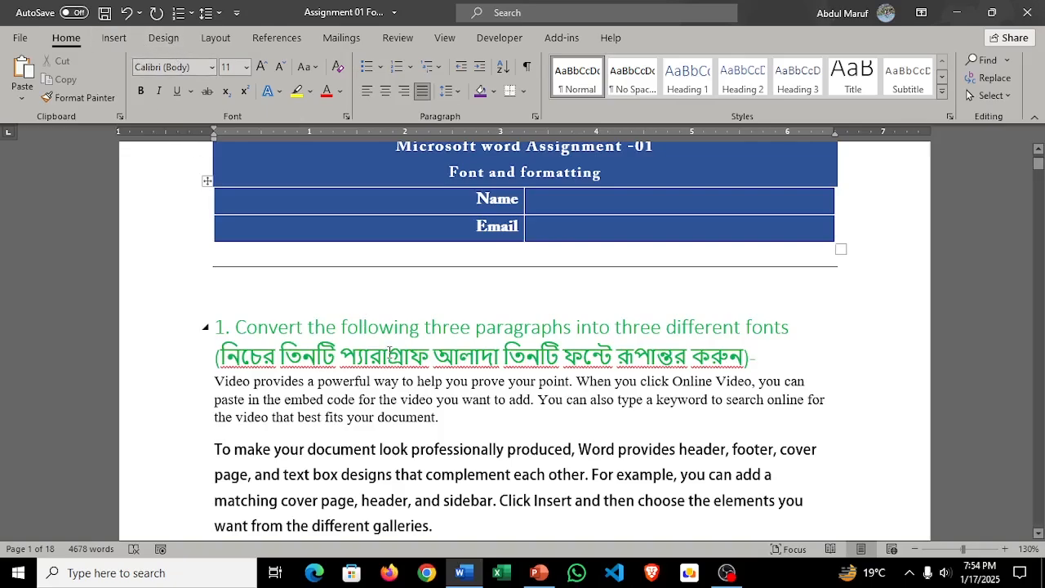
scroll(389, 353, up, 3)
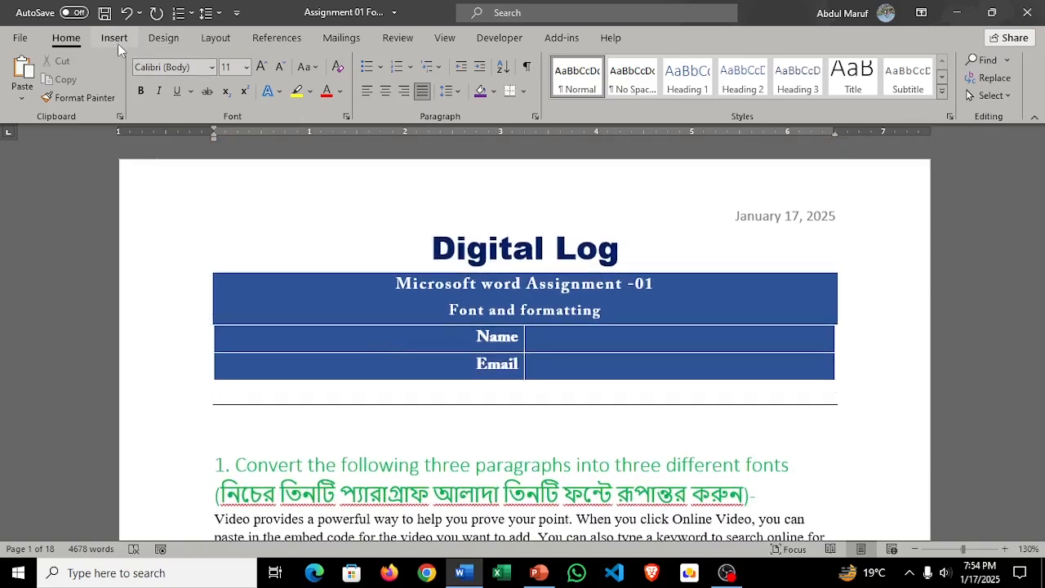